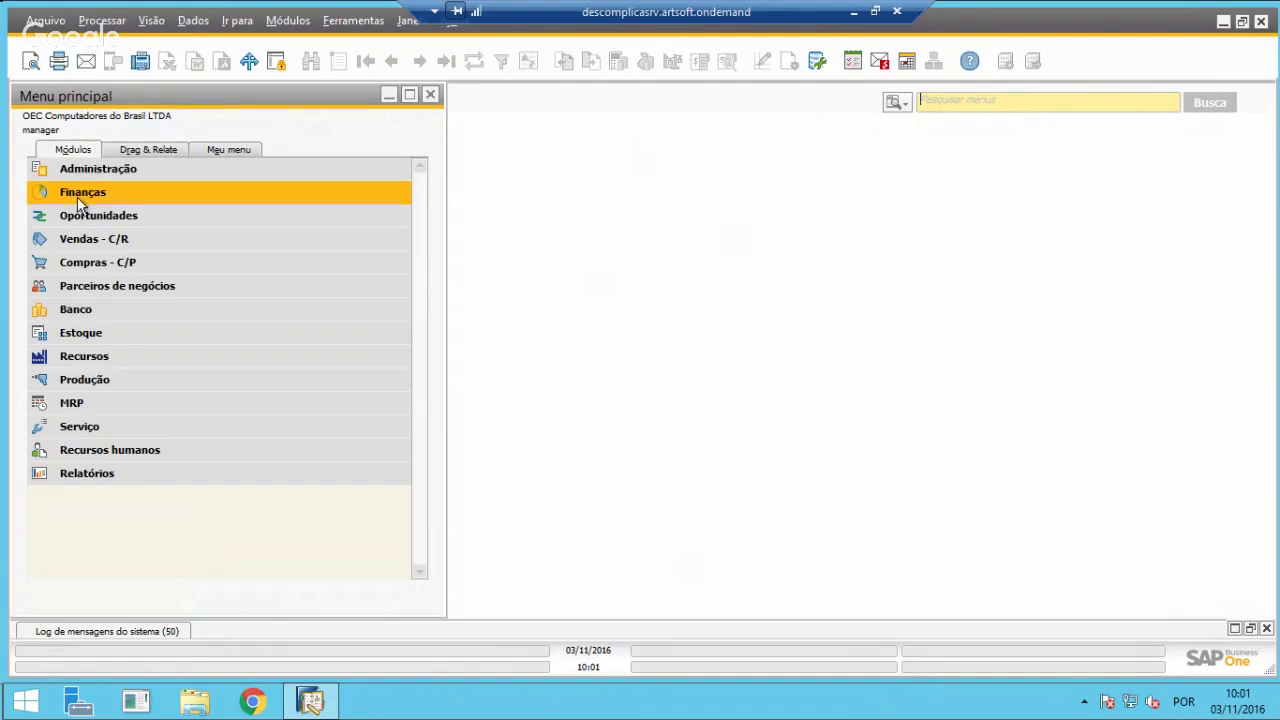
Open the Dimensões window from Contabilidade de custos in the Finanças module.
{"action": "left_click", "coordinate": [80, 200]}
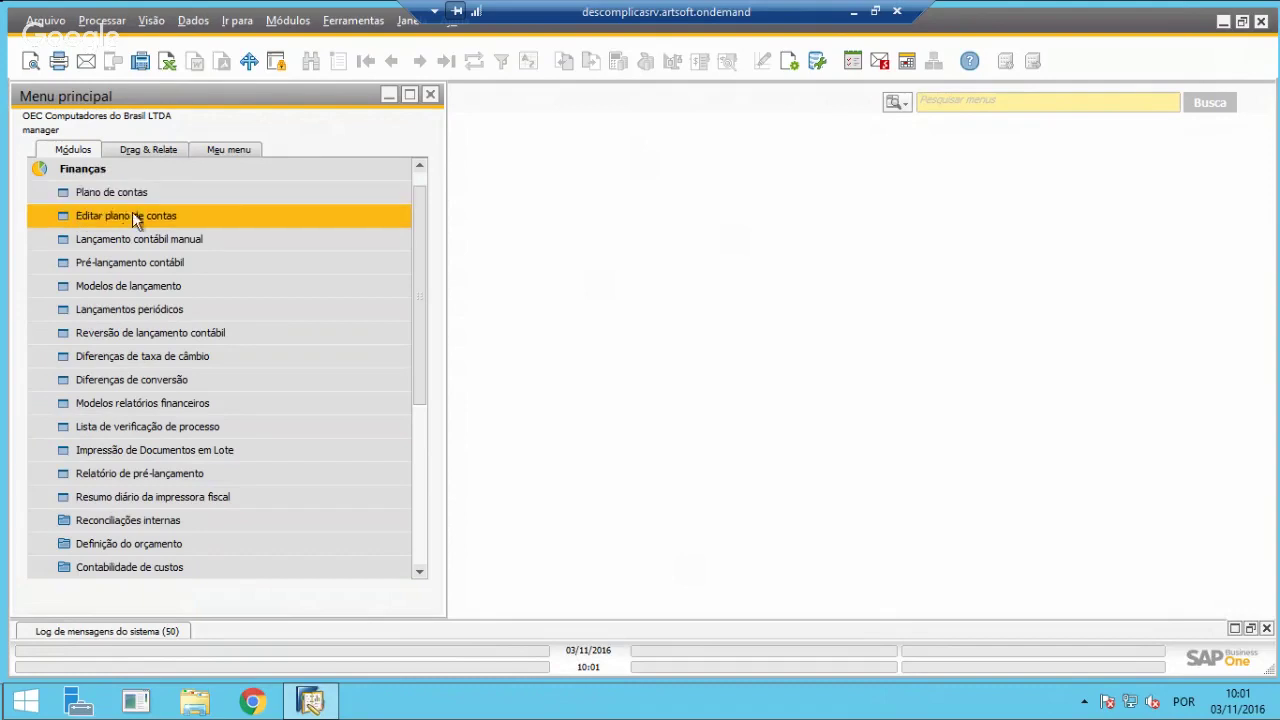
{"action": "scroll", "coordinate": [132, 304], "scroll_direction": "down", "scroll_amount": 1}
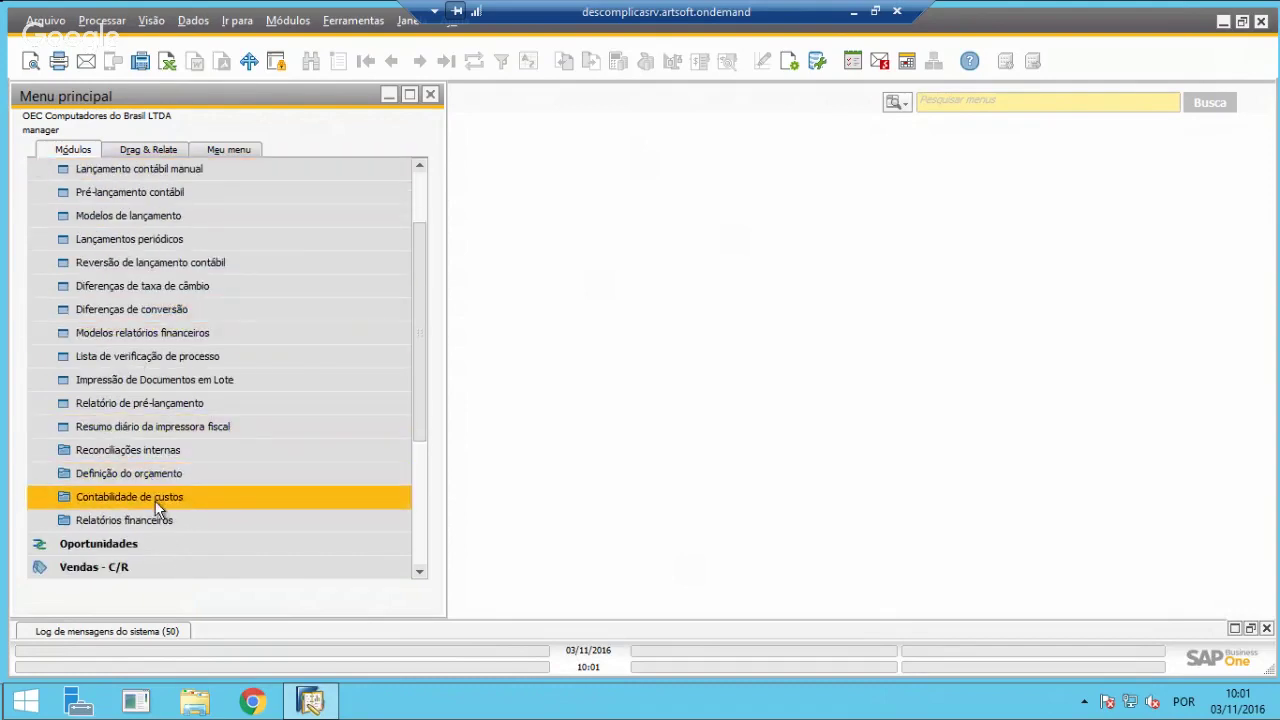
{"action": "left_click", "coordinate": [119, 497]}
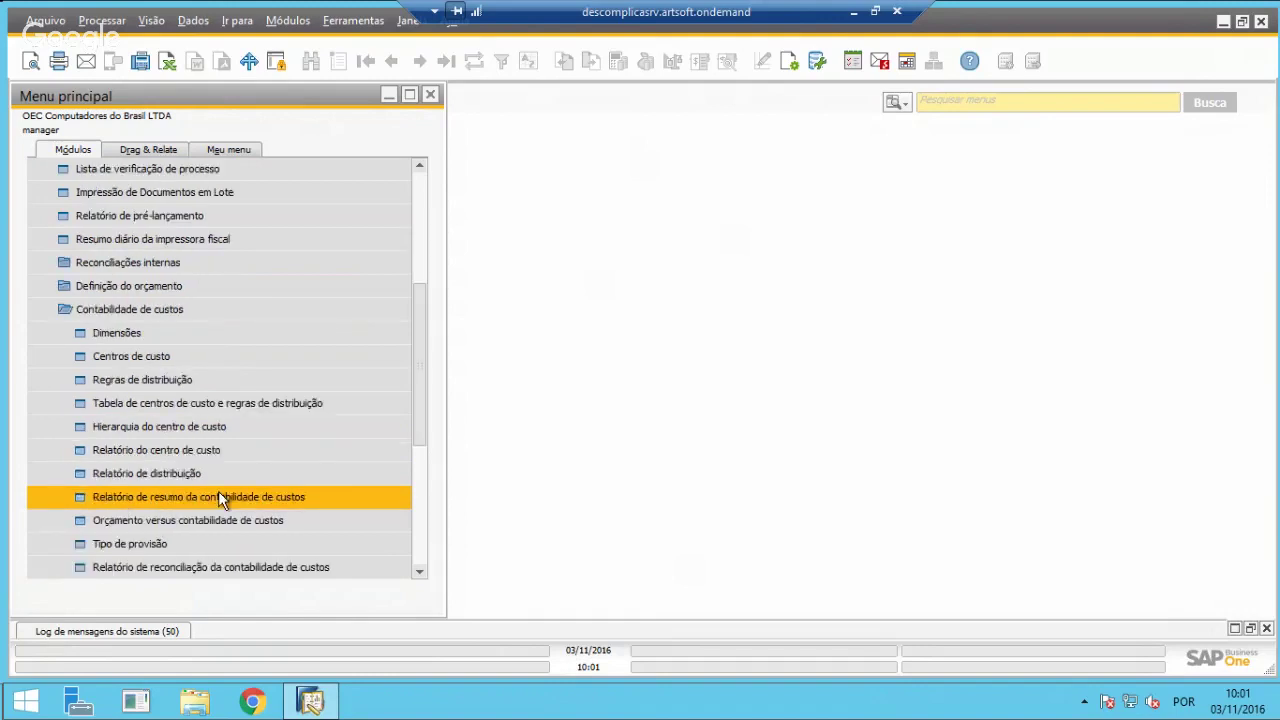
{"action": "scroll", "coordinate": [322, 399], "scroll_direction": "down", "scroll_amount": 1}
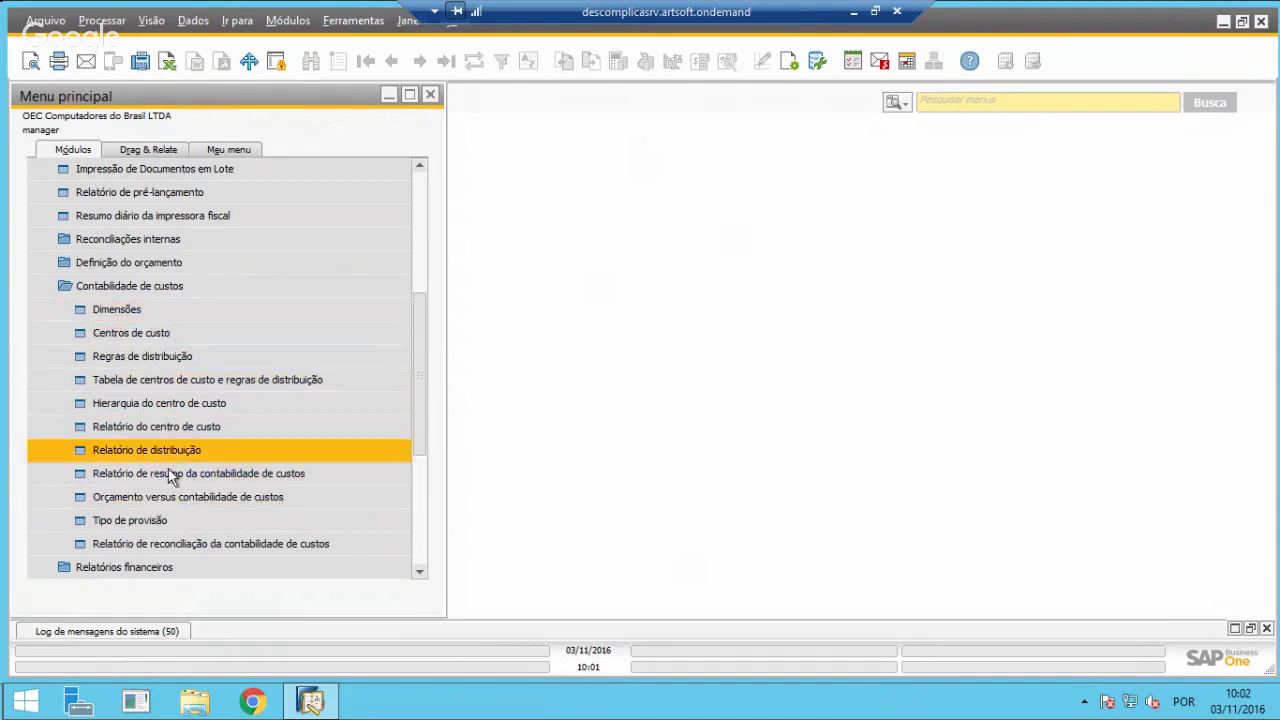
{"action": "left_click", "coordinate": [93, 308]}
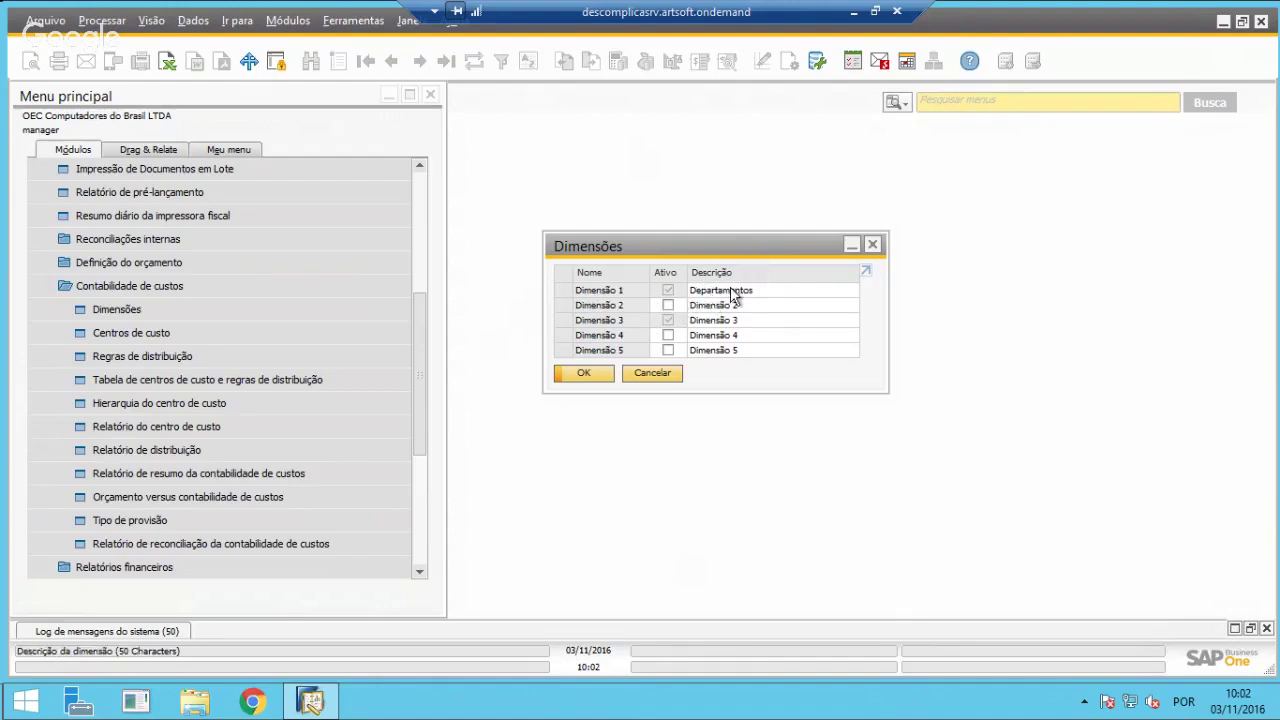
Activate Dimensão 2 with the description "Áreas de Negócios", save the change and close the Dimensões window.
{"action": "left_click", "coordinate": [668, 305]}
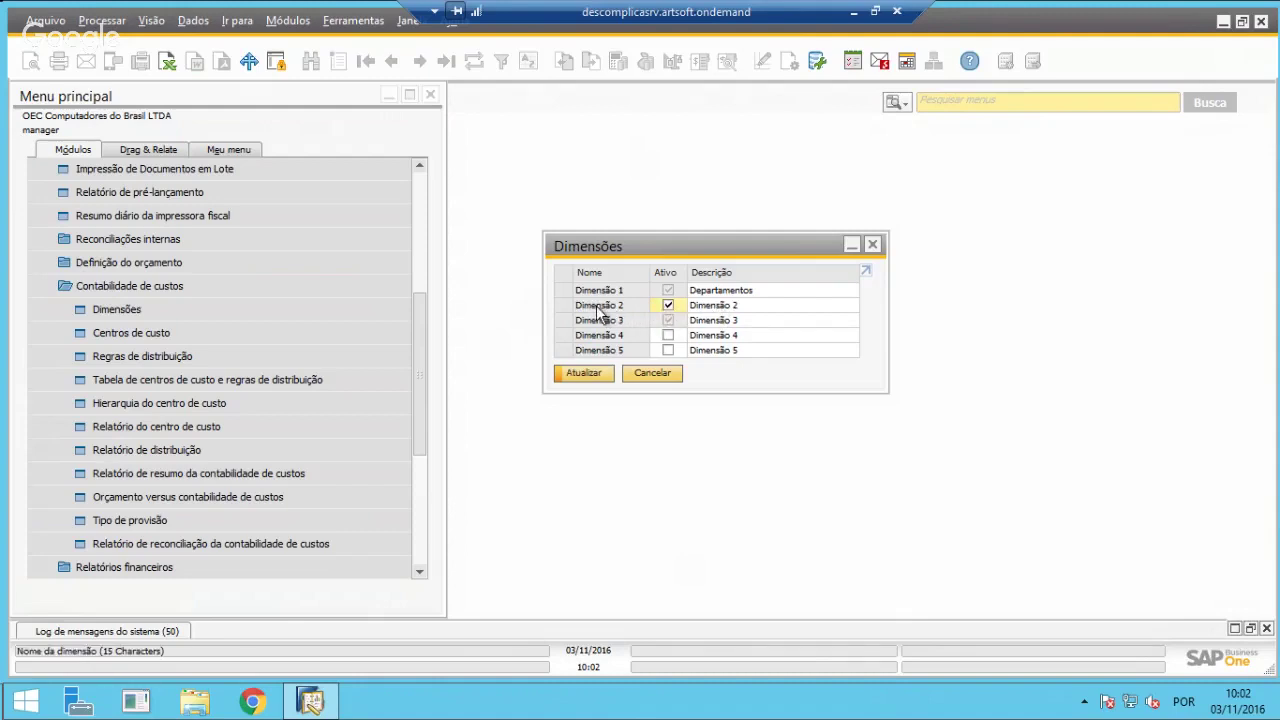
{"action": "left_click", "coordinate": [700, 305]}
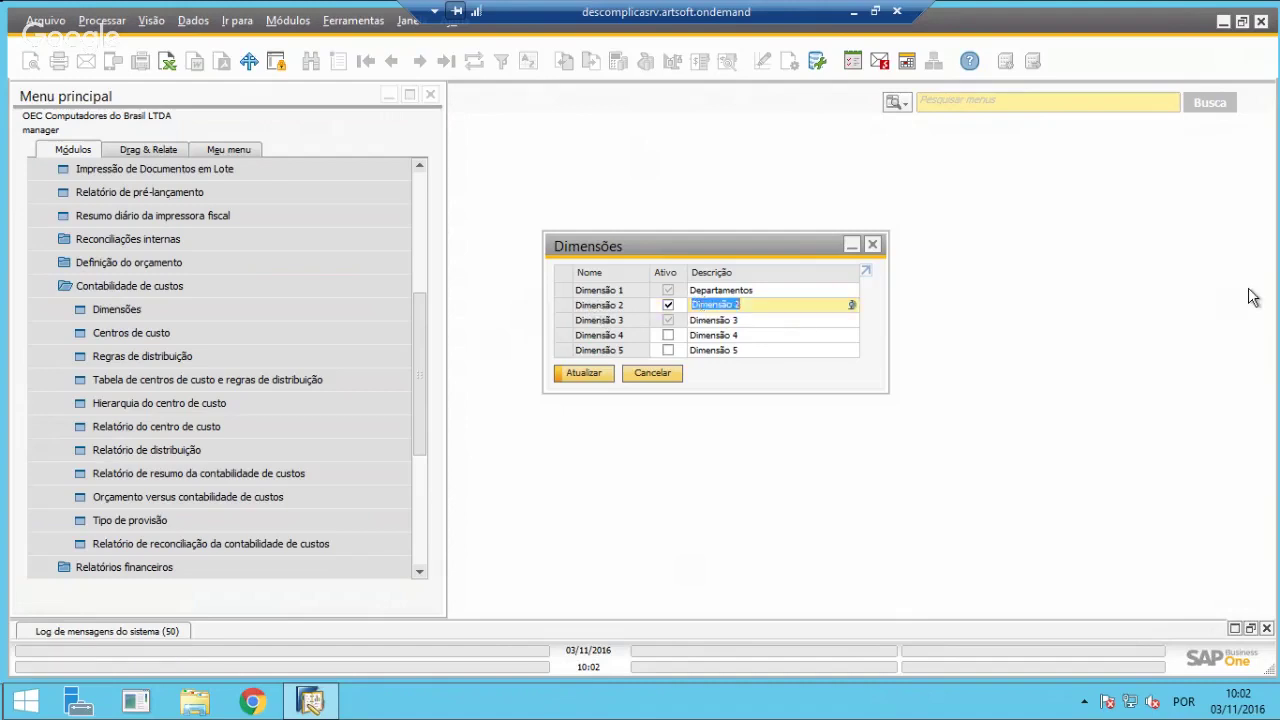
{"action": "type", "text": "Áreas de Negócios"}
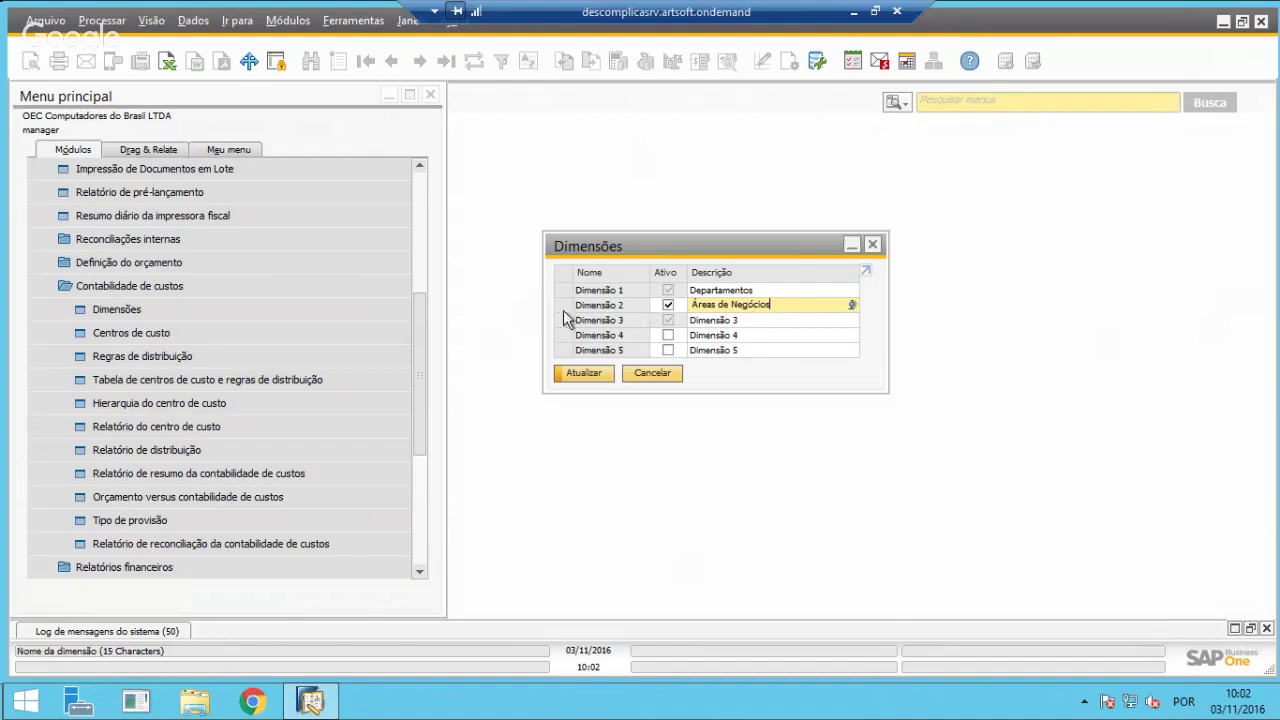
{"action": "left_click", "coordinate": [583, 372]}
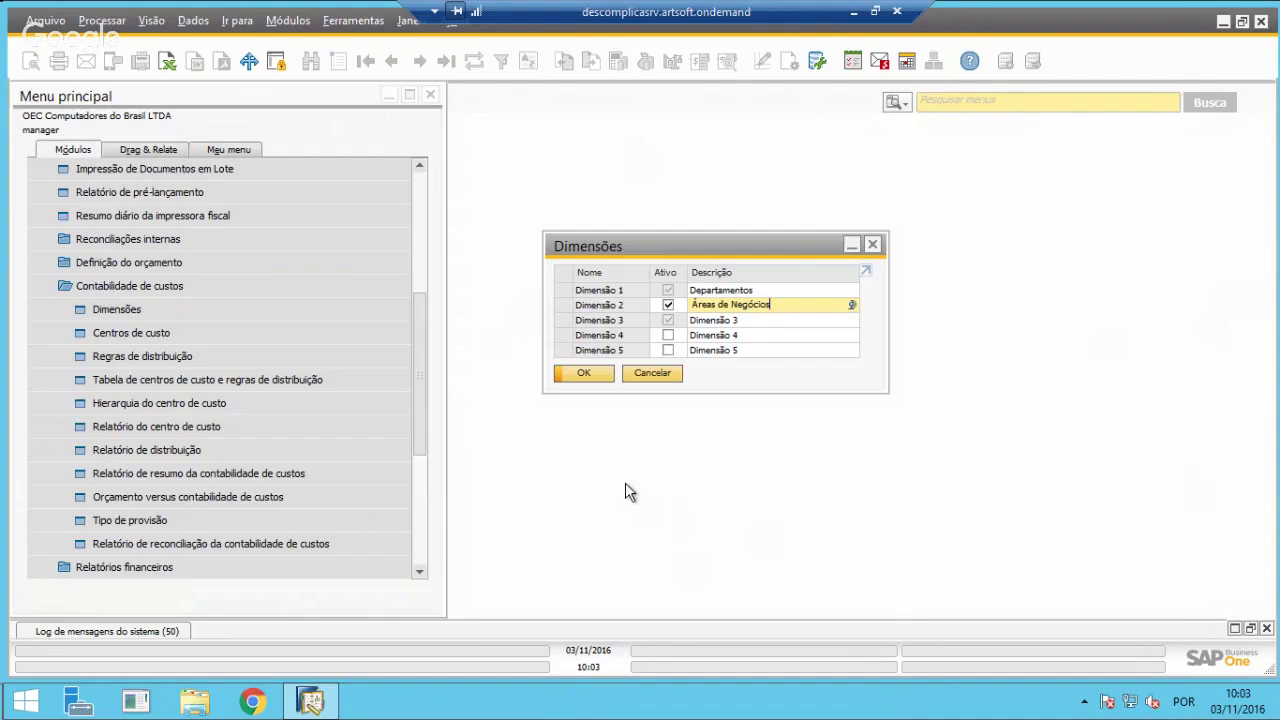
{"action": "left_click", "coordinate": [580, 376]}
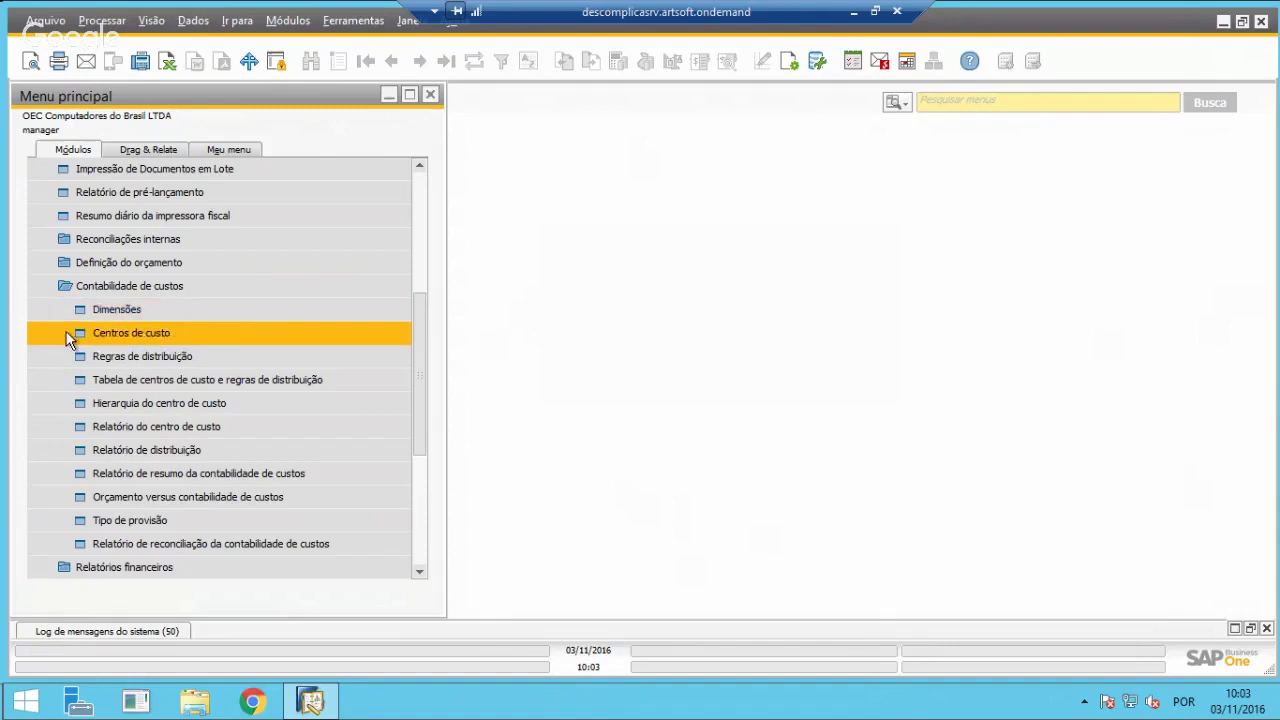
Start a new cost center in Centros de custo with code A001 and name Financeiro.
{"action": "left_click", "coordinate": [111, 333]}
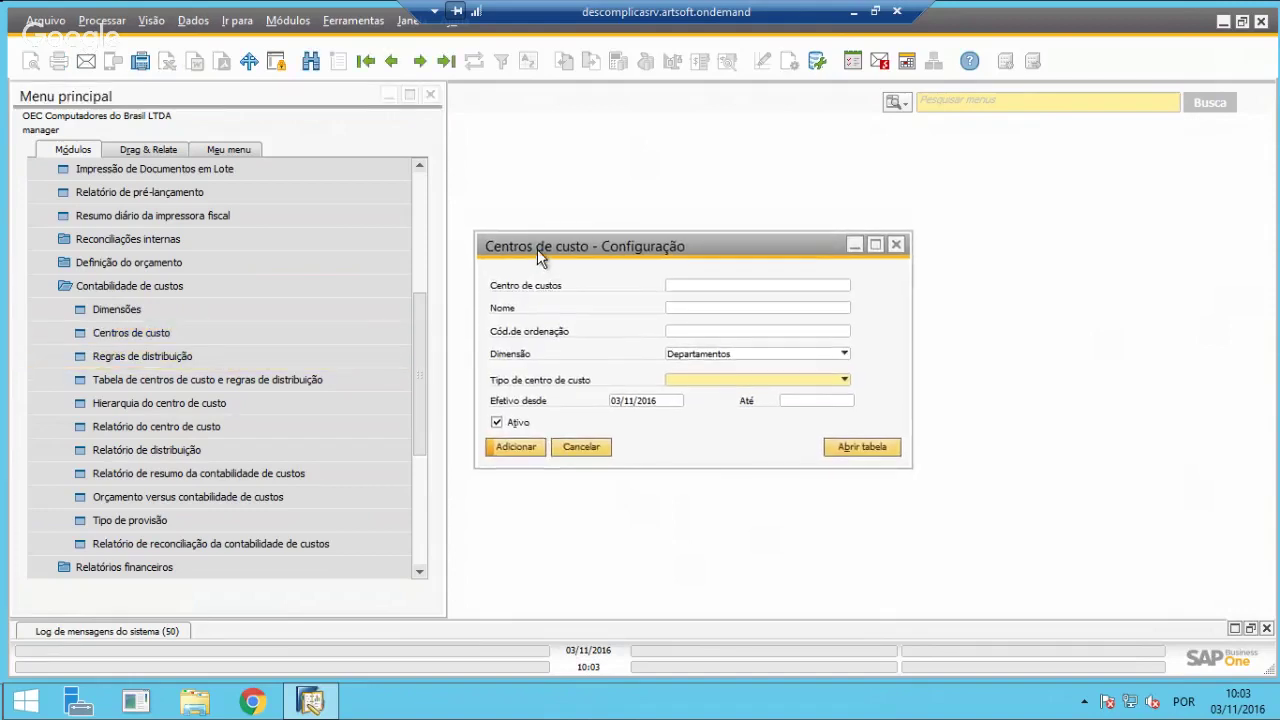
{"action": "left_click", "coordinate": [657, 259]}
{"action": "type", "text": "A001"}
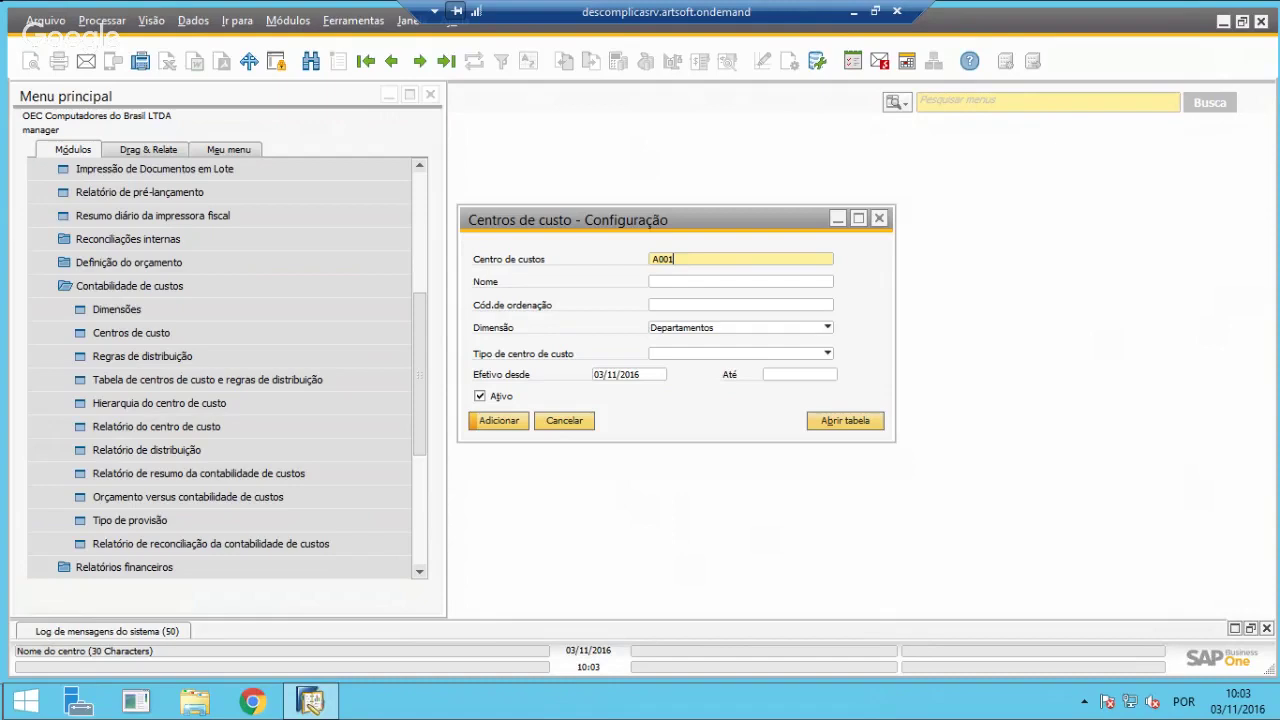
{"action": "left_click", "coordinate": [779, 280]}
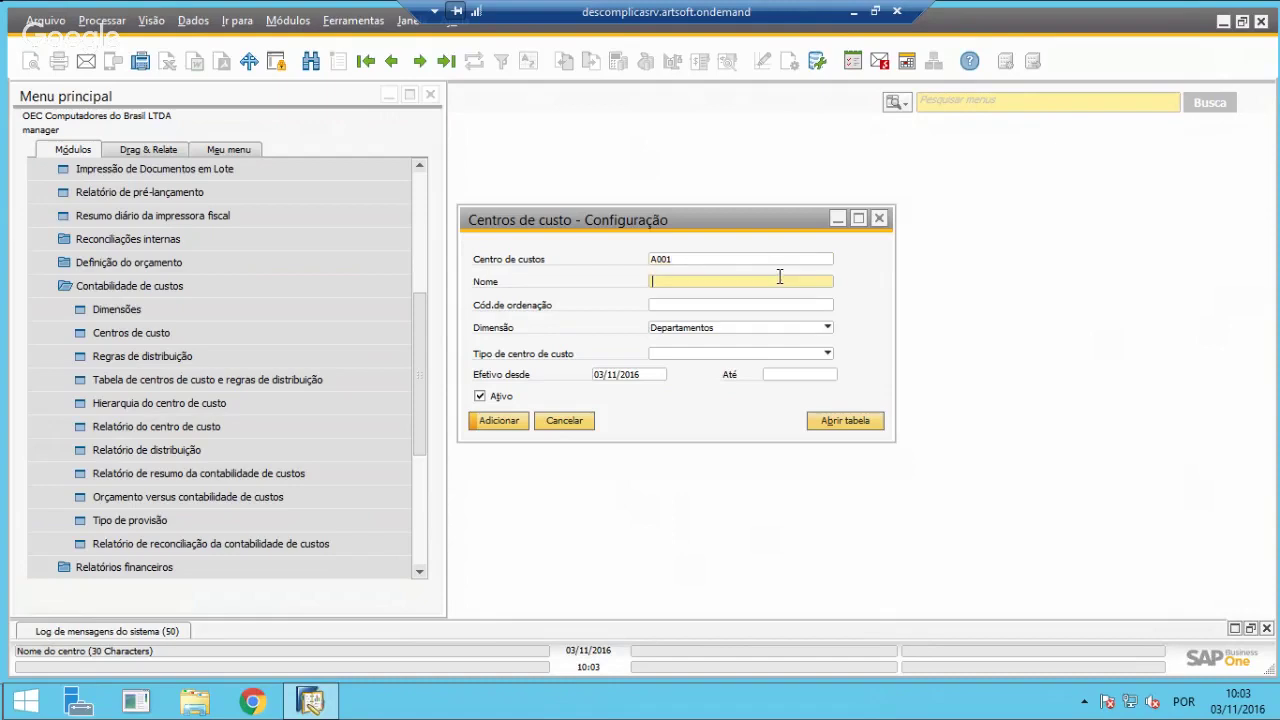
{"action": "type", "text": "Financeiro"}
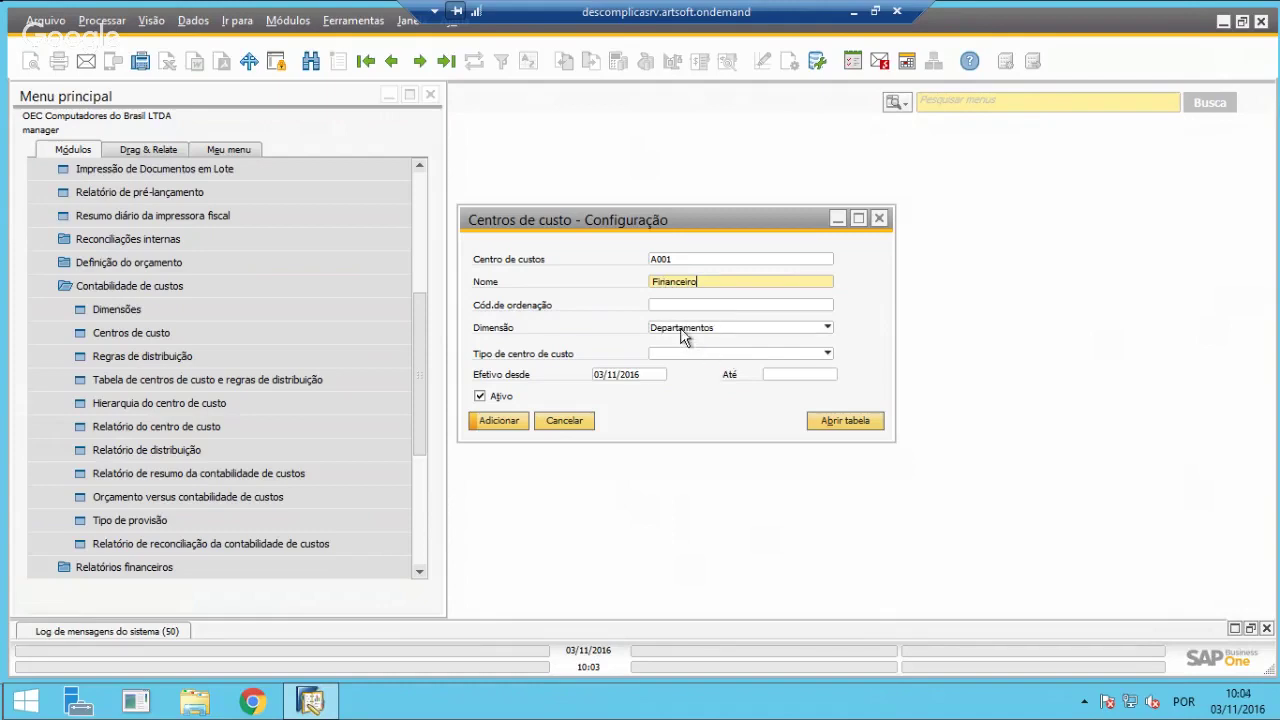
Assign cost center A001 to the Áreas de Negócios dimension, effective from 01/01/2016, and add it.
{"action": "left_click", "coordinate": [675, 334]}
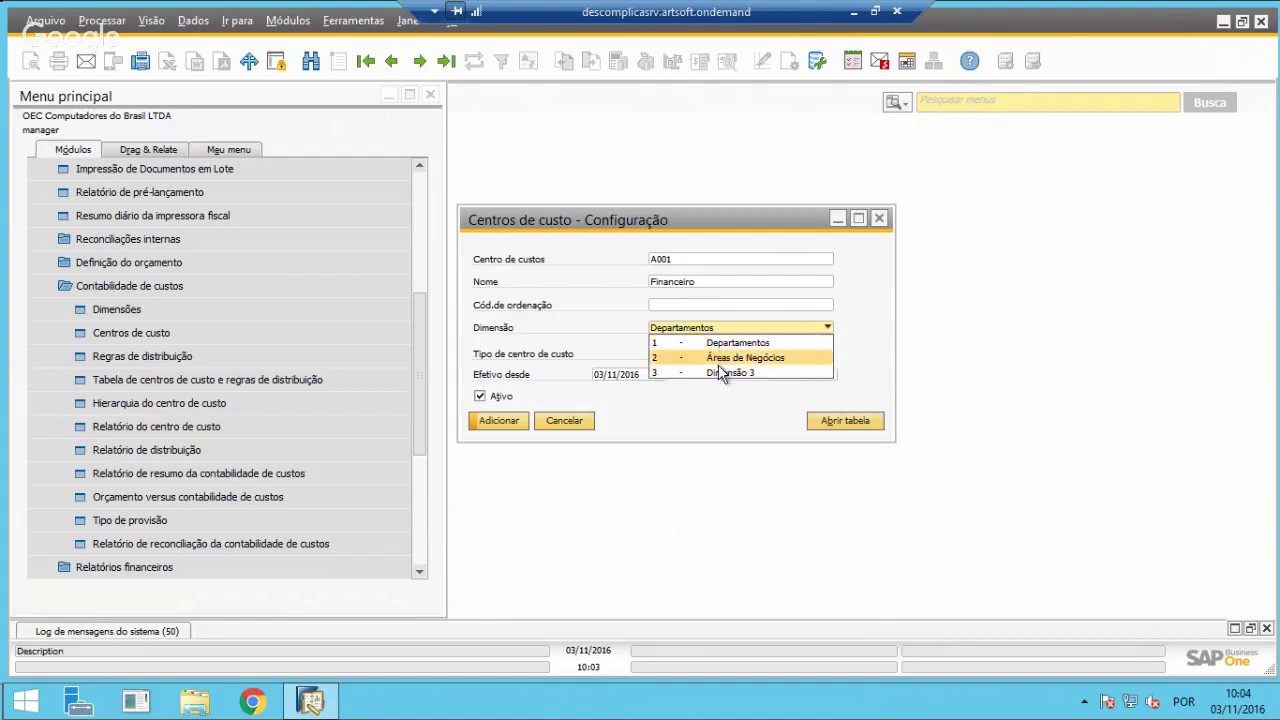
{"action": "left_click", "coordinate": [686, 358]}
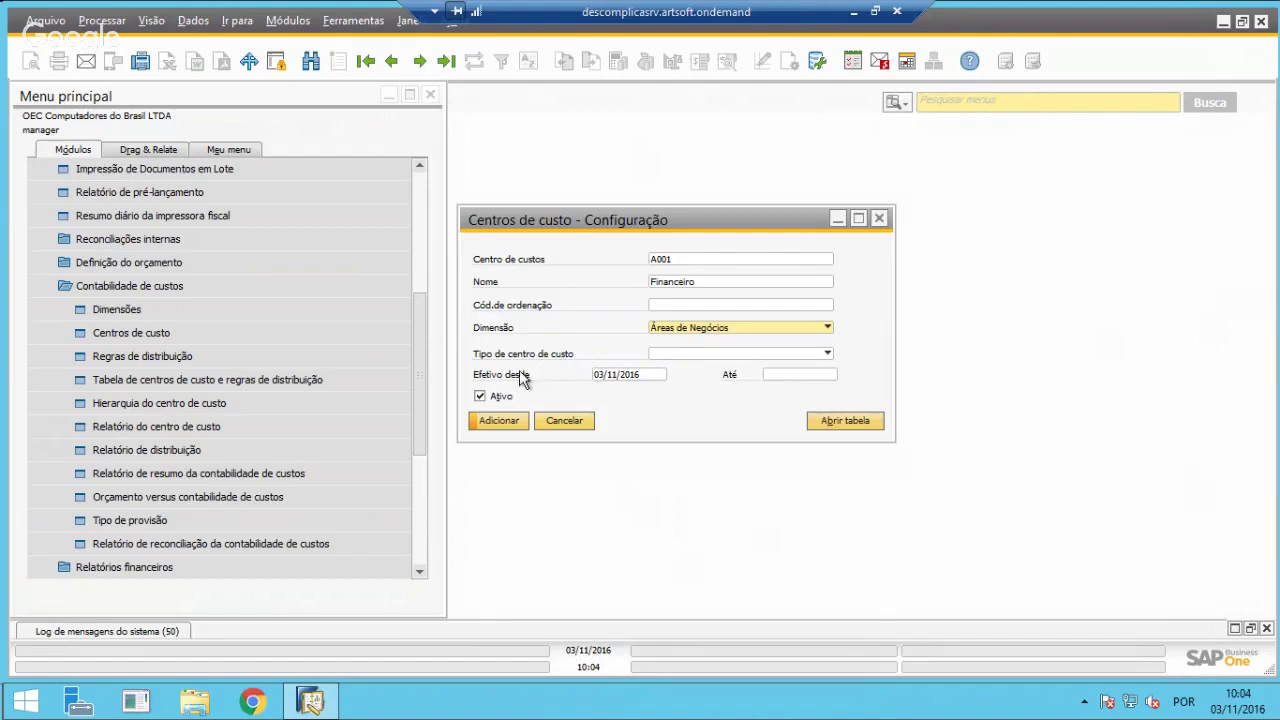
{"action": "left_click", "coordinate": [639, 374]}
{"action": "type", "text": "010116"}
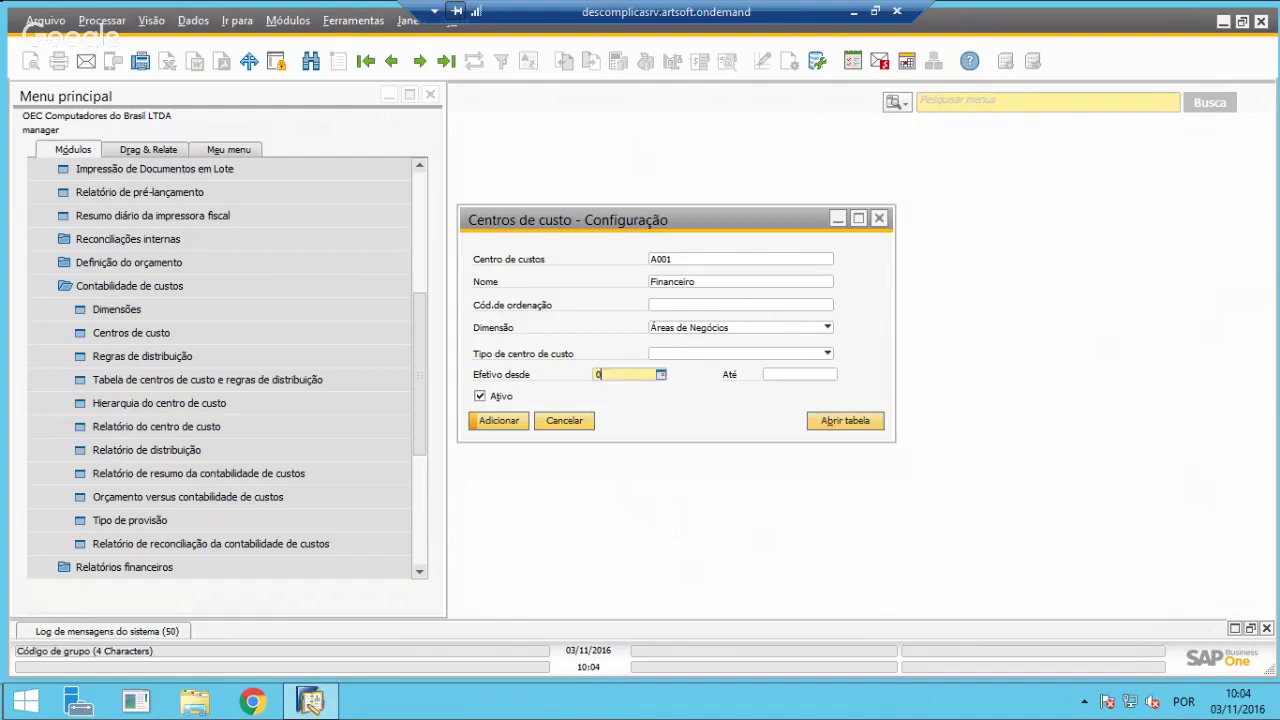
{"action": "key", "text": "Tab"}
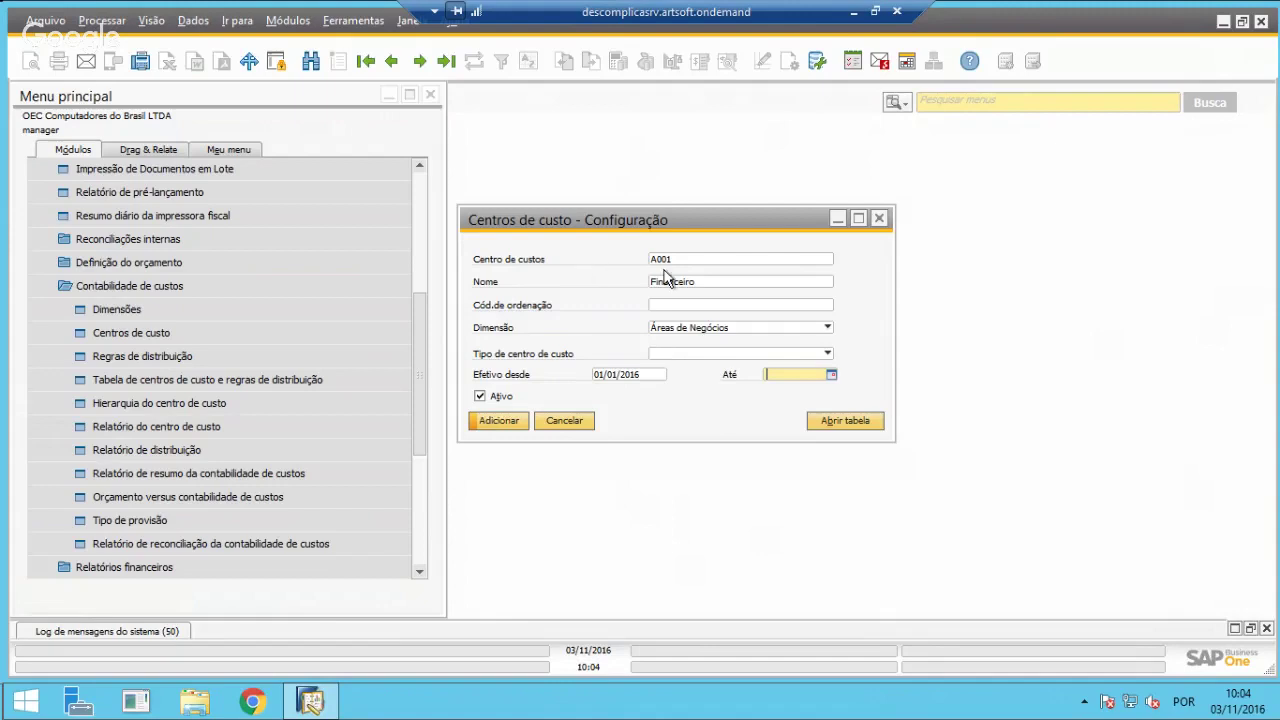
{"action": "left_click", "coordinate": [498, 424]}
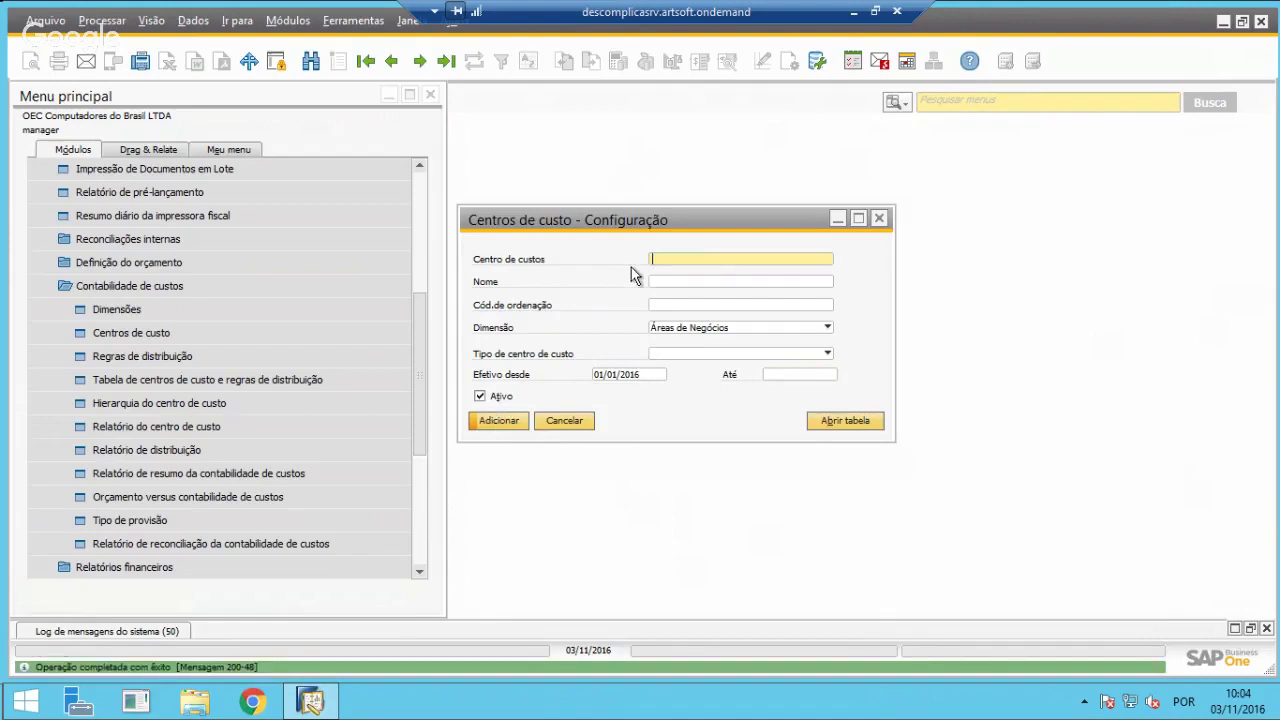
Add cost center A002 named Qualidade under the Áreas de Negócios dimension.
{"action": "type", "text": "A002"}
{"action": "key", "text": "Tab"}
{"action": "type", "text": "Qua"}
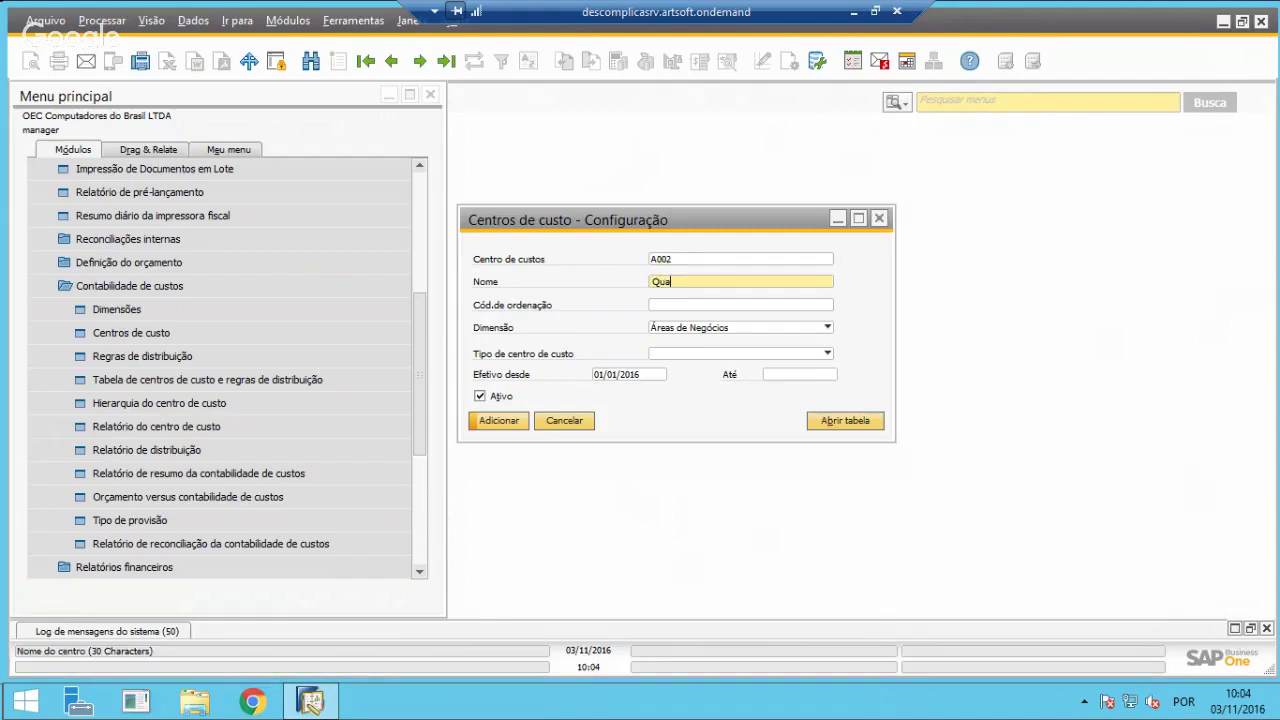
{"action": "key", "text": "shift+Tab"}
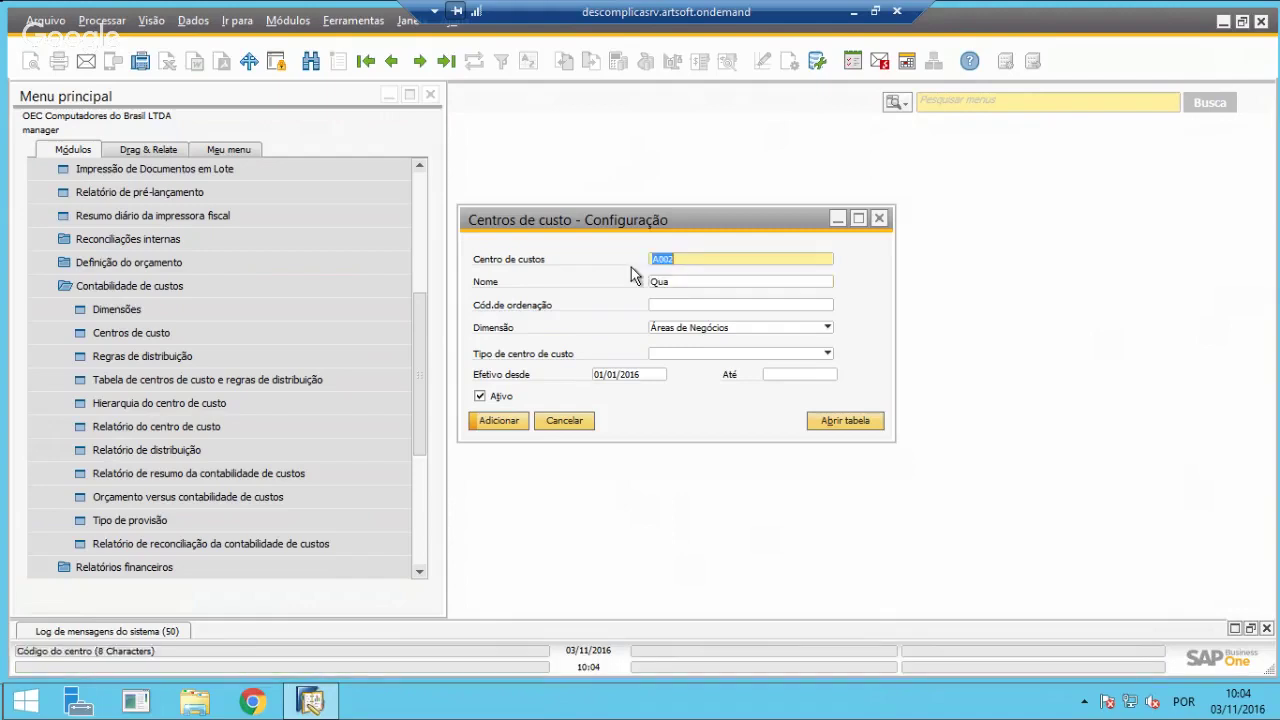
{"action": "left_click", "coordinate": [712, 280]}
{"action": "type", "text": "Qualidade"}
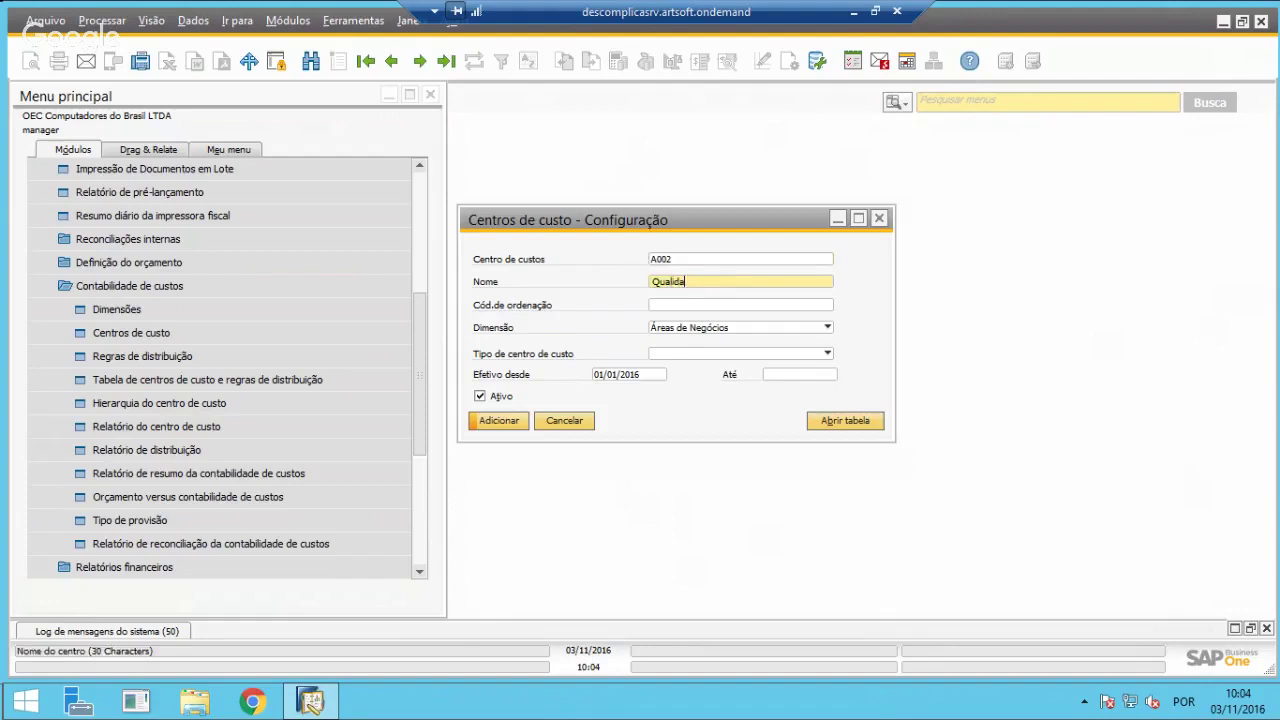
{"action": "key", "text": "Tab"}
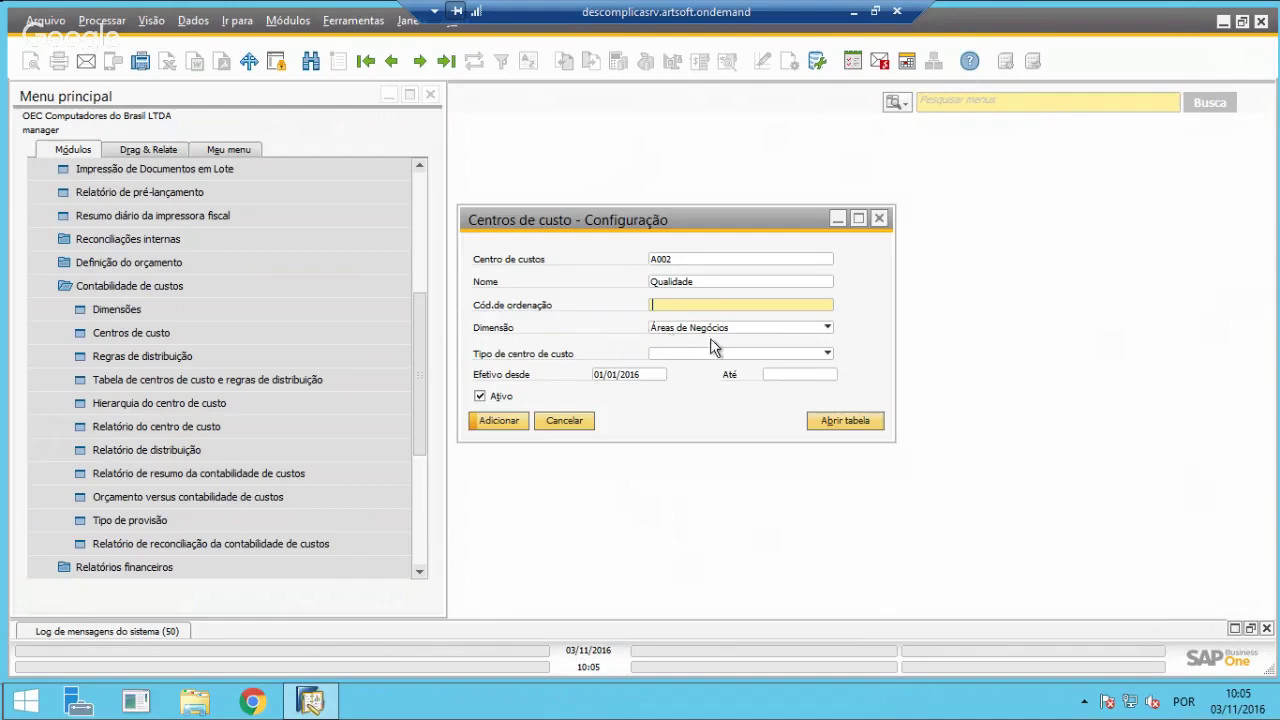
{"action": "left_click", "coordinate": [500, 424]}
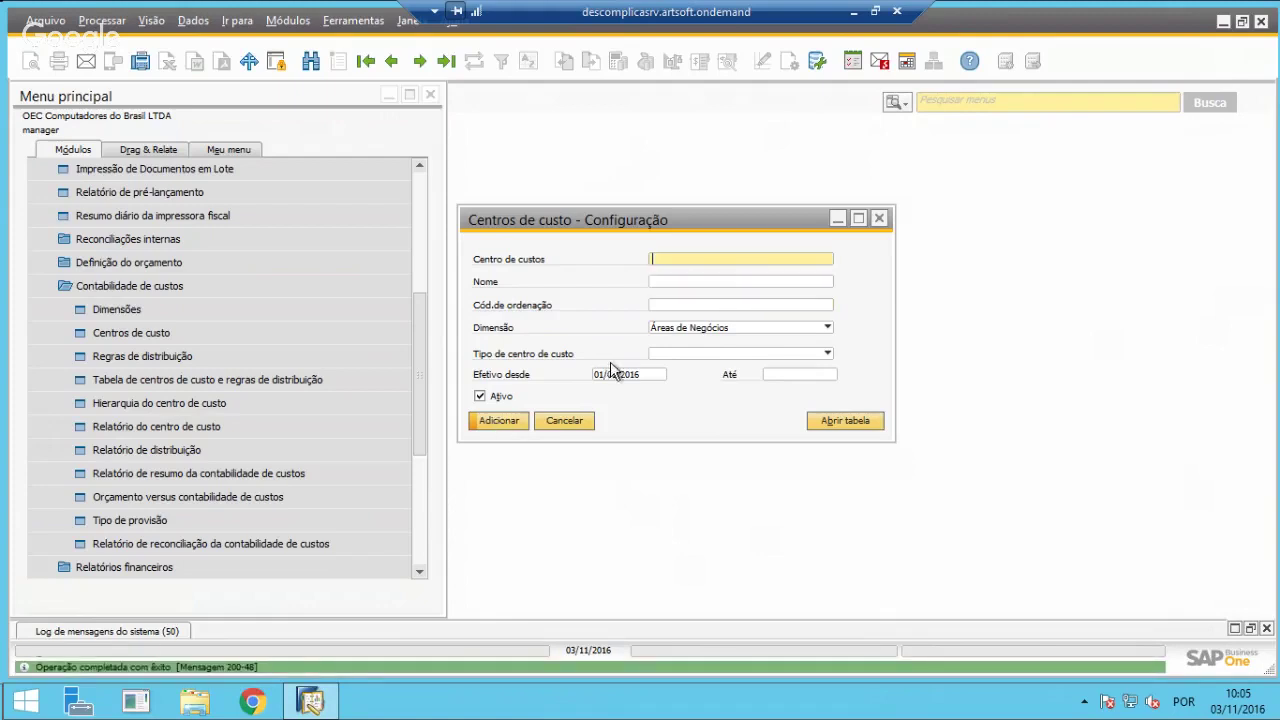
Add cost center A003 named Marketing under the Áreas de Negócios dimension.
{"action": "type", "text": "A"}
{"action": "type", "text": "003"}
{"action": "key", "text": "Tab"}
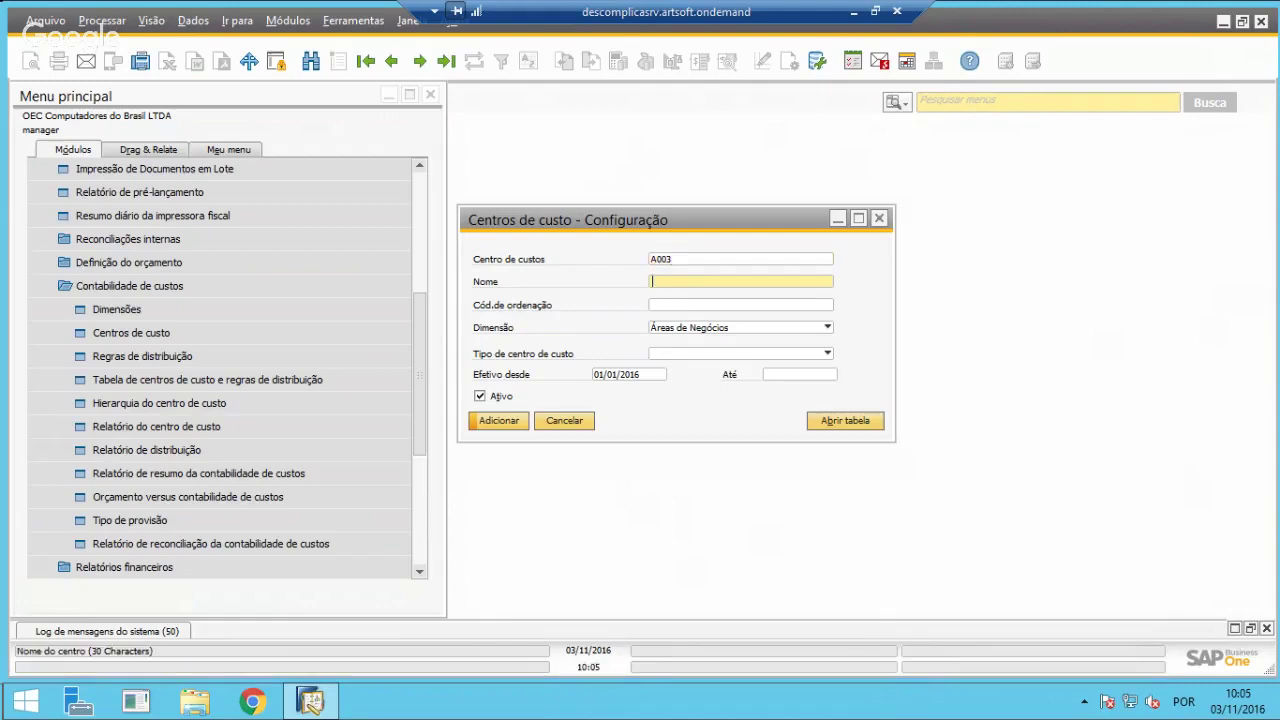
{"action": "type", "text": "Marketing"}
{"action": "key", "text": "Tab"}
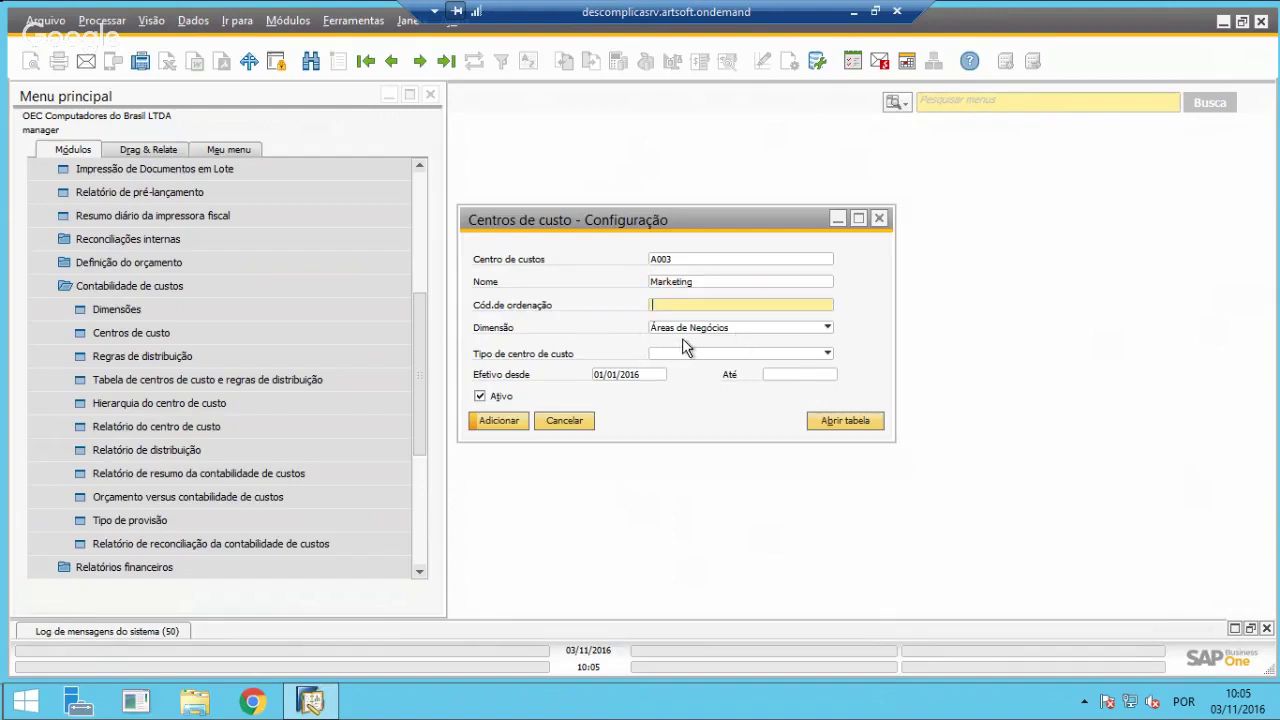
{"action": "left_click", "coordinate": [498, 421]}
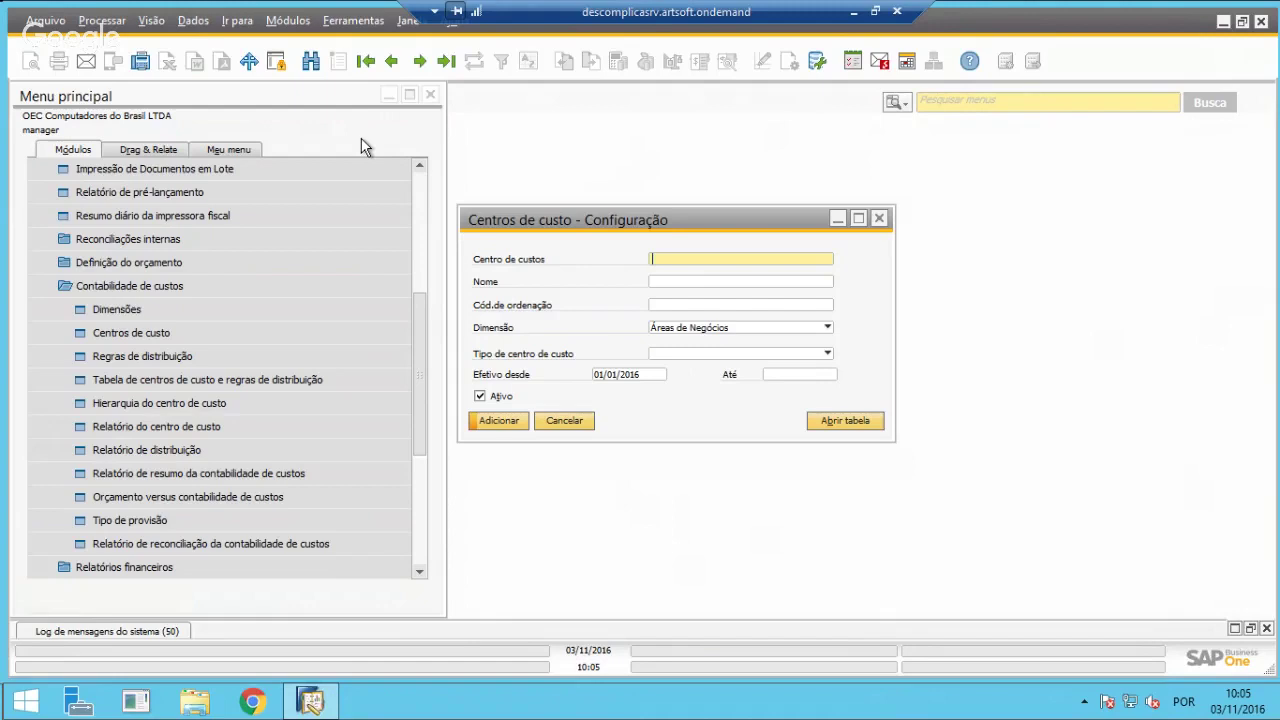
Search for all registered cost centers using the wildcard *.
{"action": "left_click", "coordinate": [312, 62]}
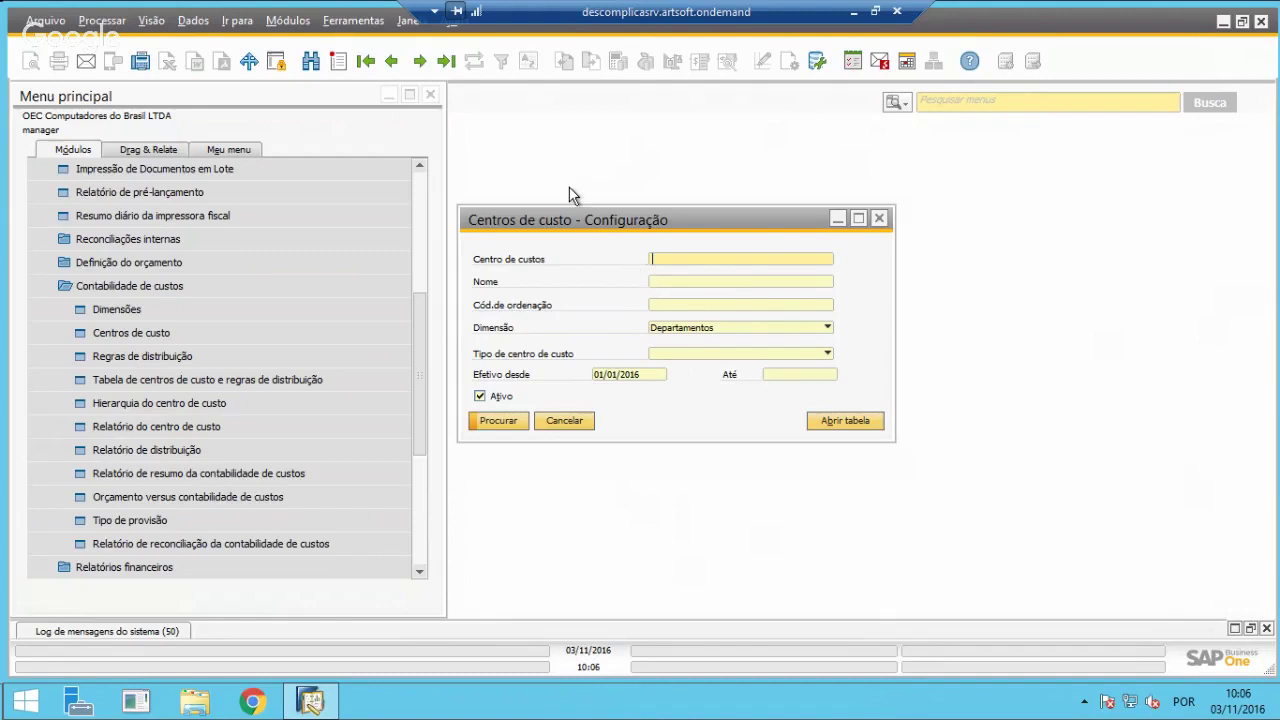
{"action": "type", "text": "*"}
{"action": "left_click", "coordinate": [480, 421]}
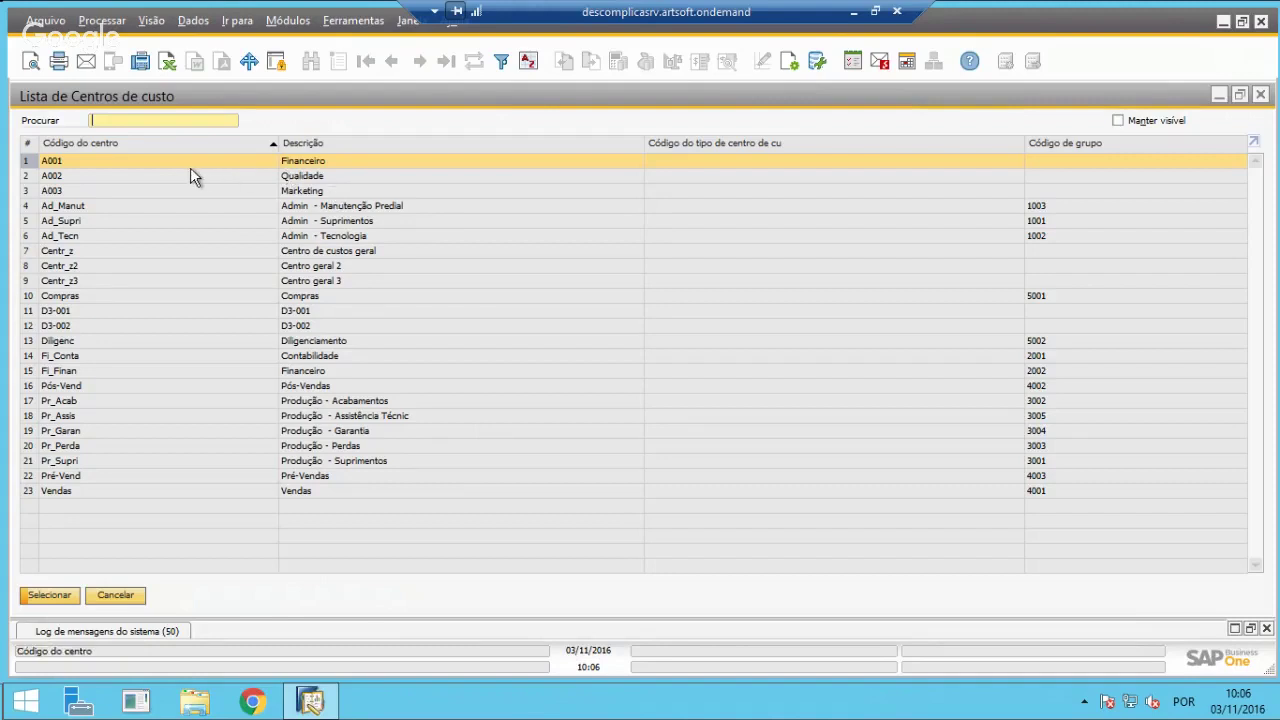
Review the first entries in the cost center list and open the Ad_Tecn record to check its dimension.
{"action": "left_click", "coordinate": [311, 188]}
{"action": "left_click", "coordinate": [315, 167]}
{"action": "left_click", "coordinate": [316, 189]}
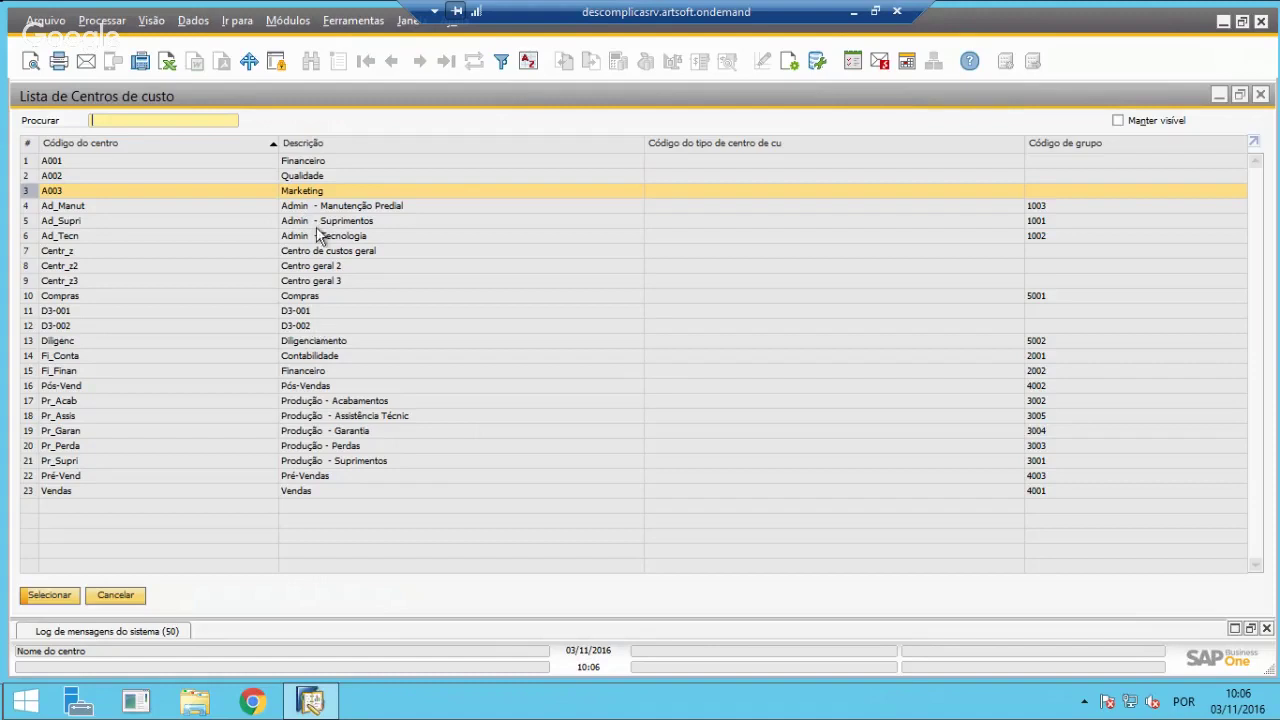
{"action": "left_click", "coordinate": [342, 207]}
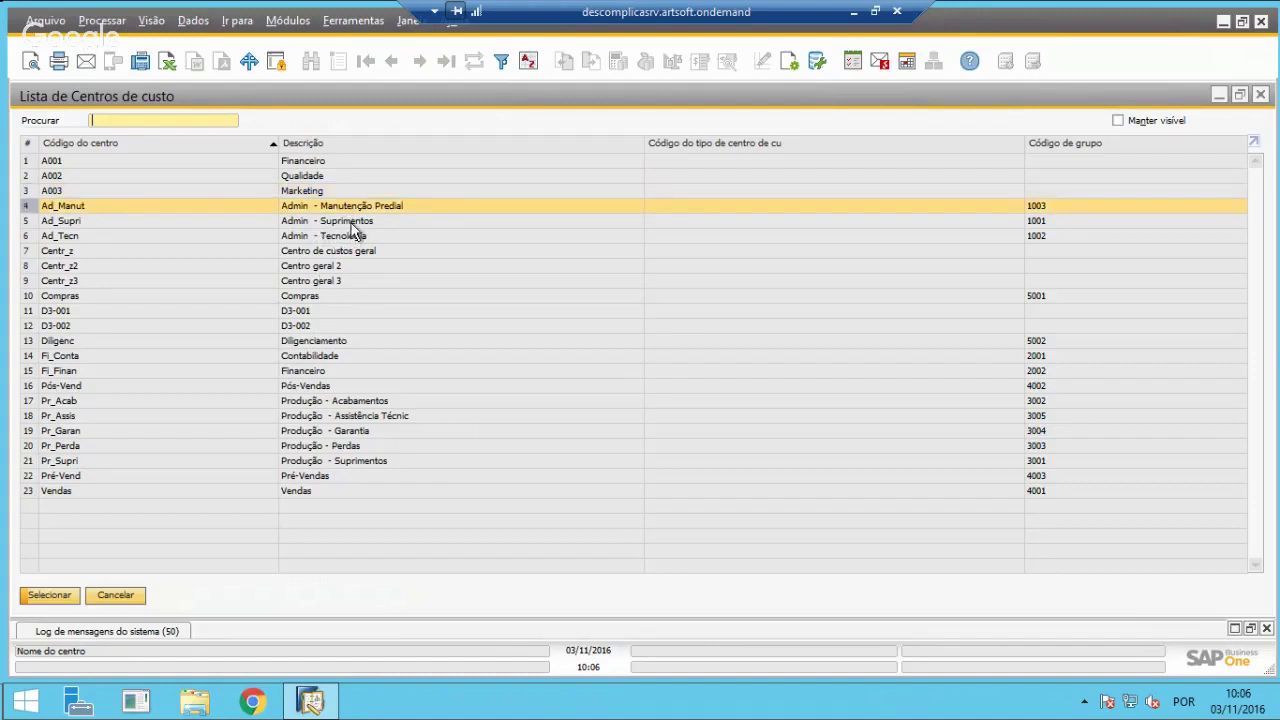
{"action": "left_click", "coordinate": [354, 222]}
{"action": "left_click", "coordinate": [354, 235]}
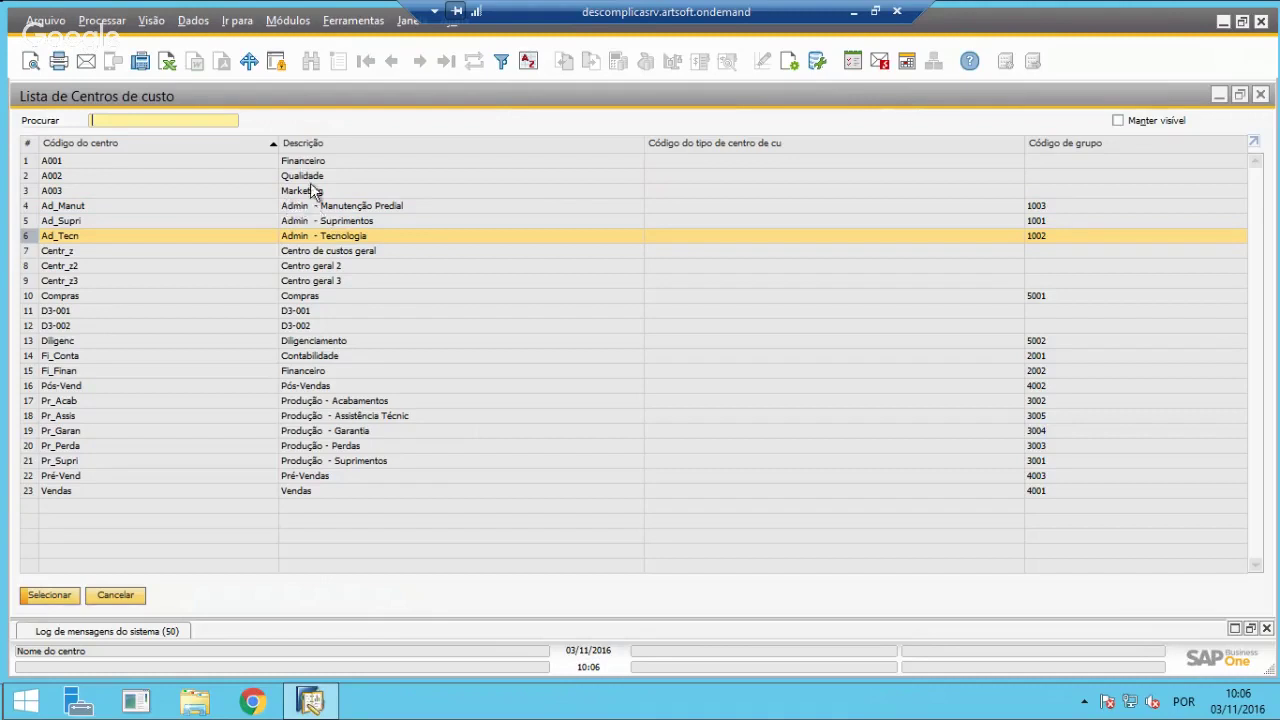
{"action": "double_click", "coordinate": [338, 238]}
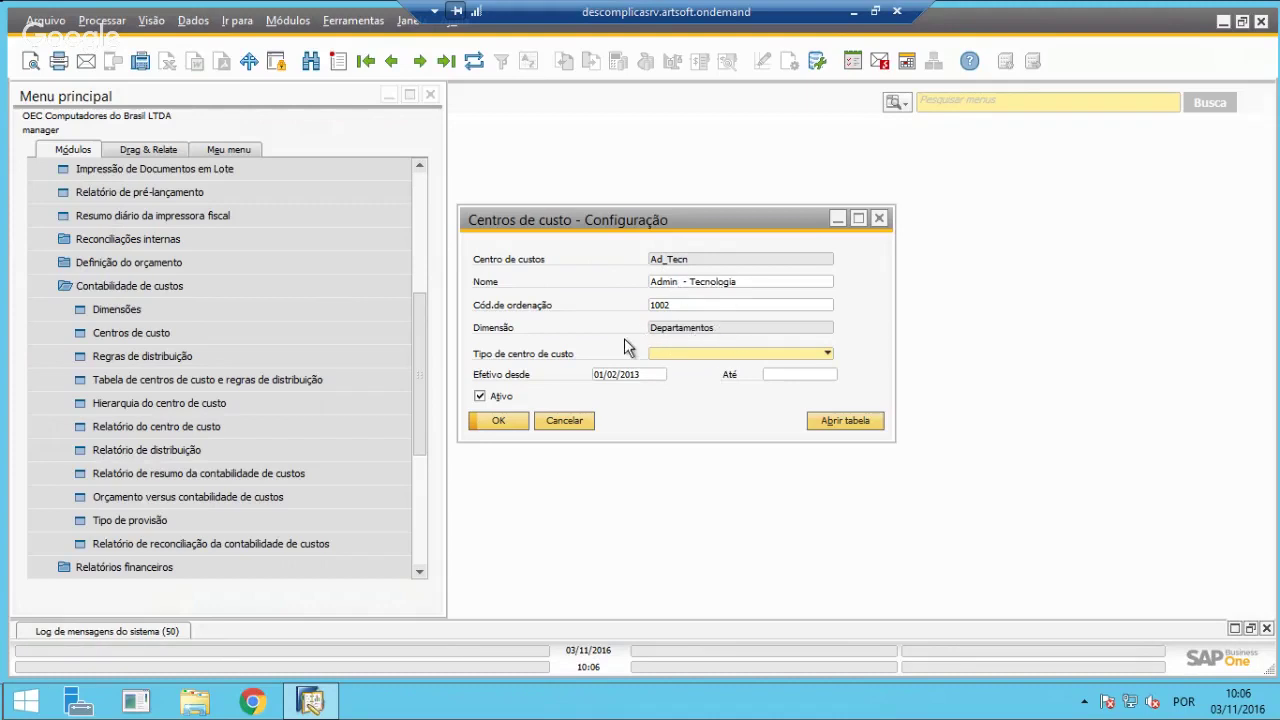
Leave the Ad_Tecn record and bring up the full cost center list again with a * search.
{"action": "left_click", "coordinate": [310, 62]}
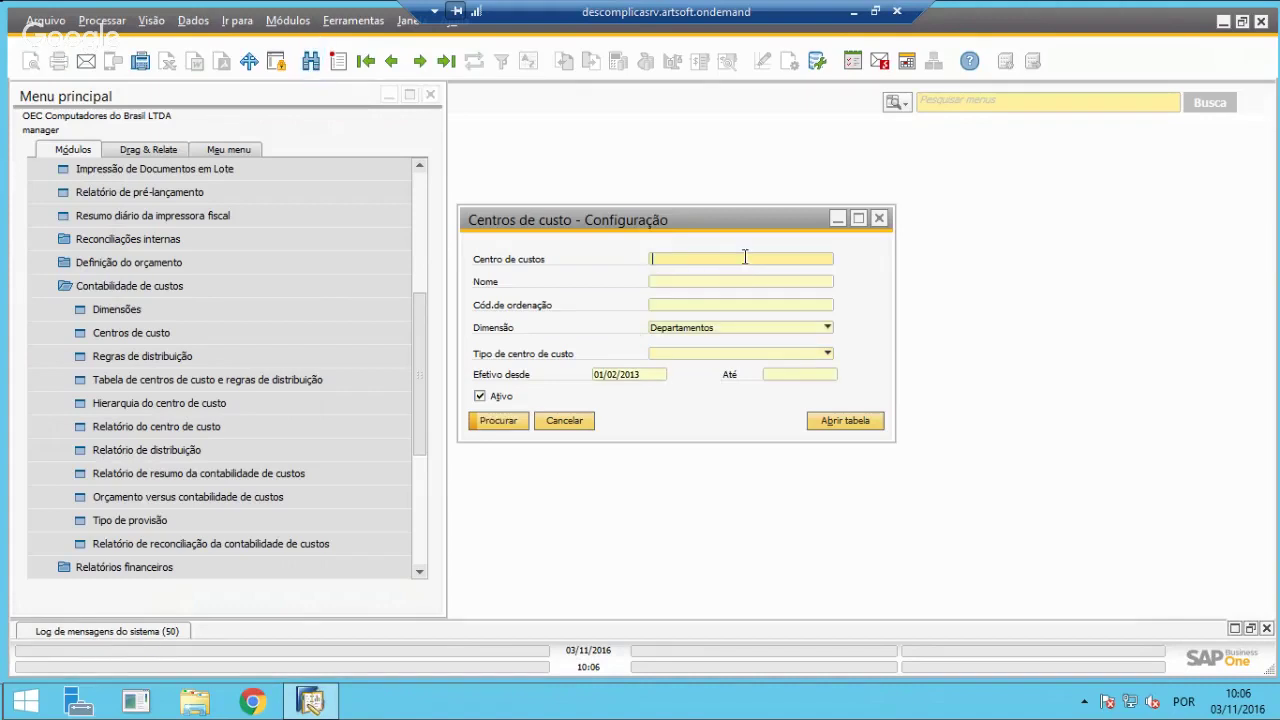
{"action": "type", "text": "*"}
{"action": "key", "text": "Return"}
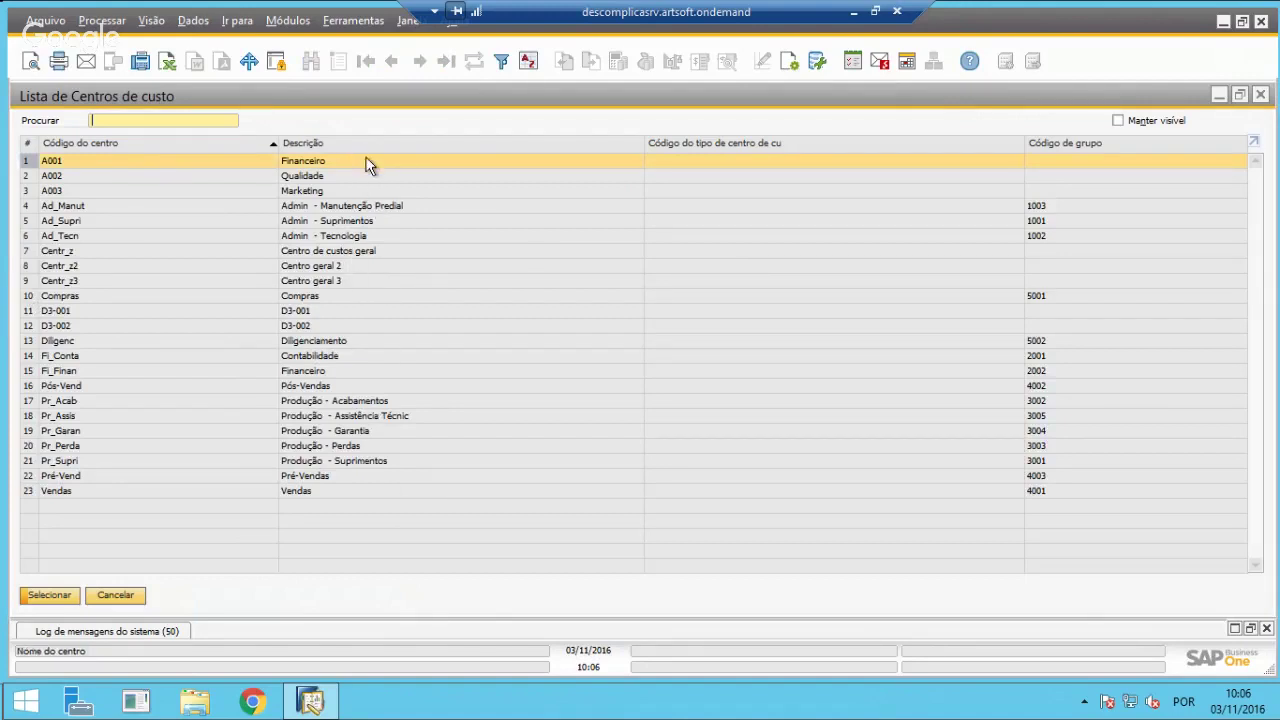
Open the A001 Financeiro record from the cost center list to check its dimension, and close it.
{"action": "left_click", "coordinate": [316, 177]}
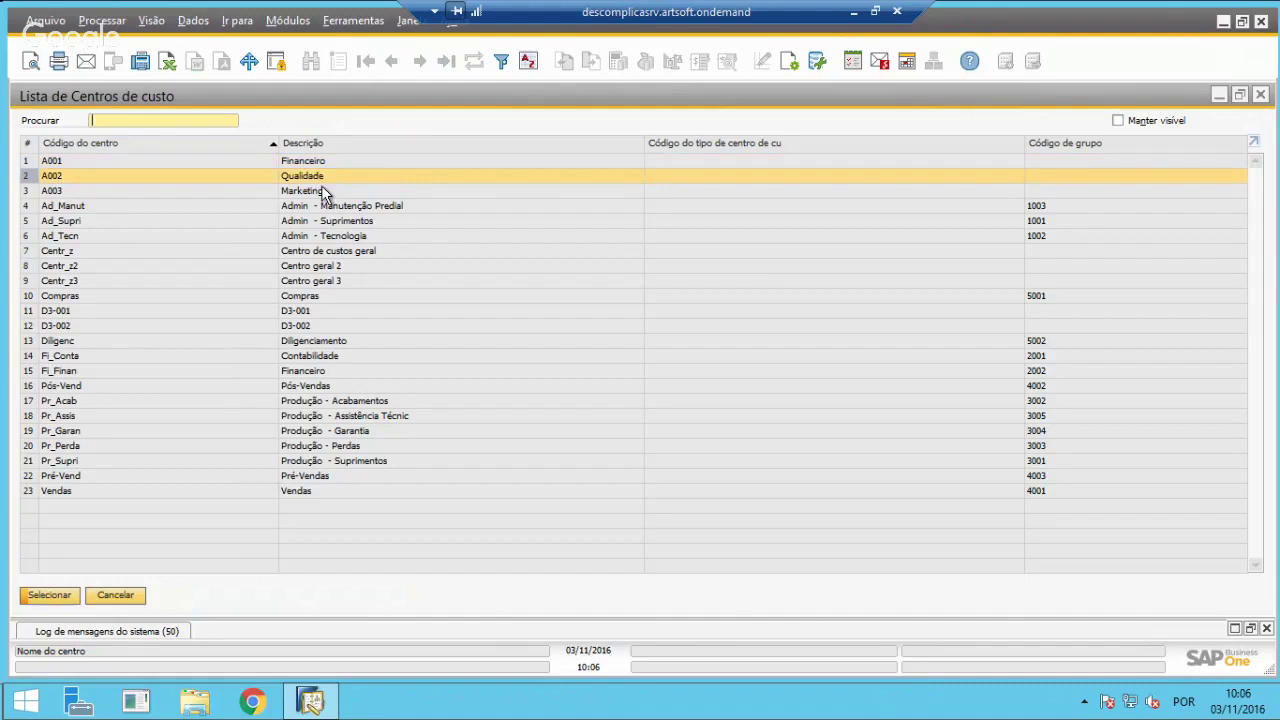
{"action": "left_click", "coordinate": [321, 186]}
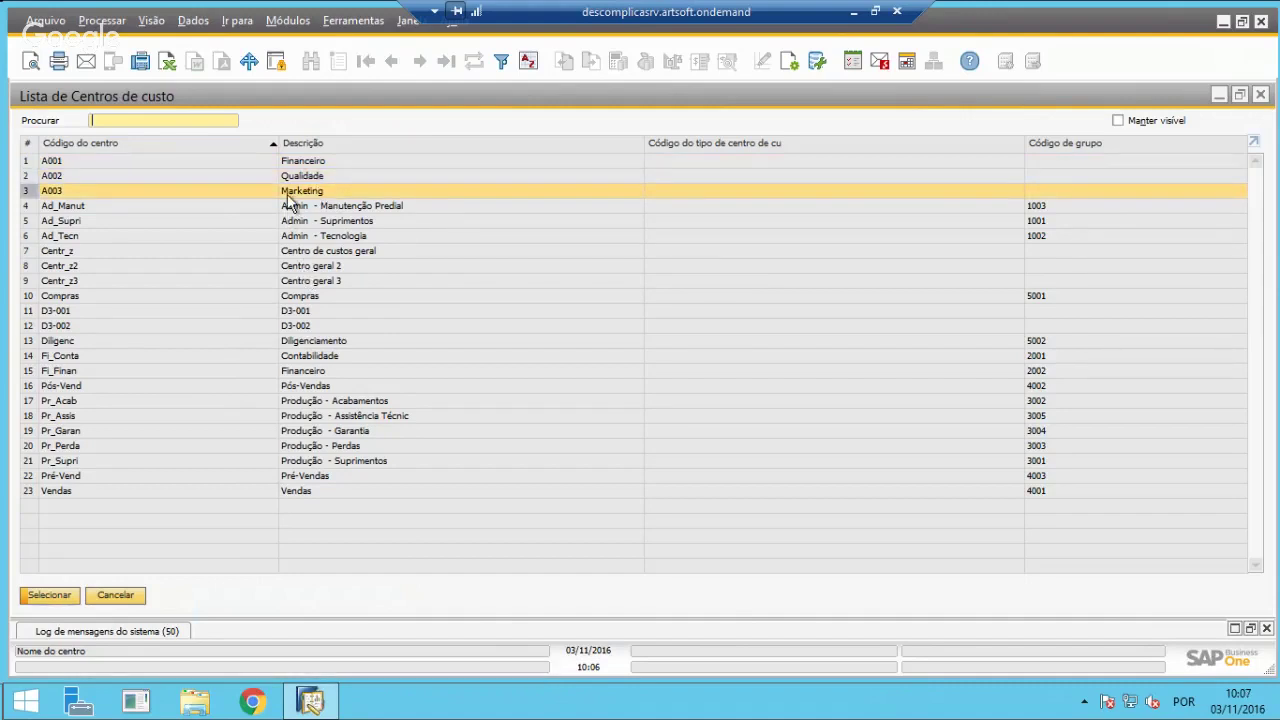
{"action": "double_click", "coordinate": [309, 164]}
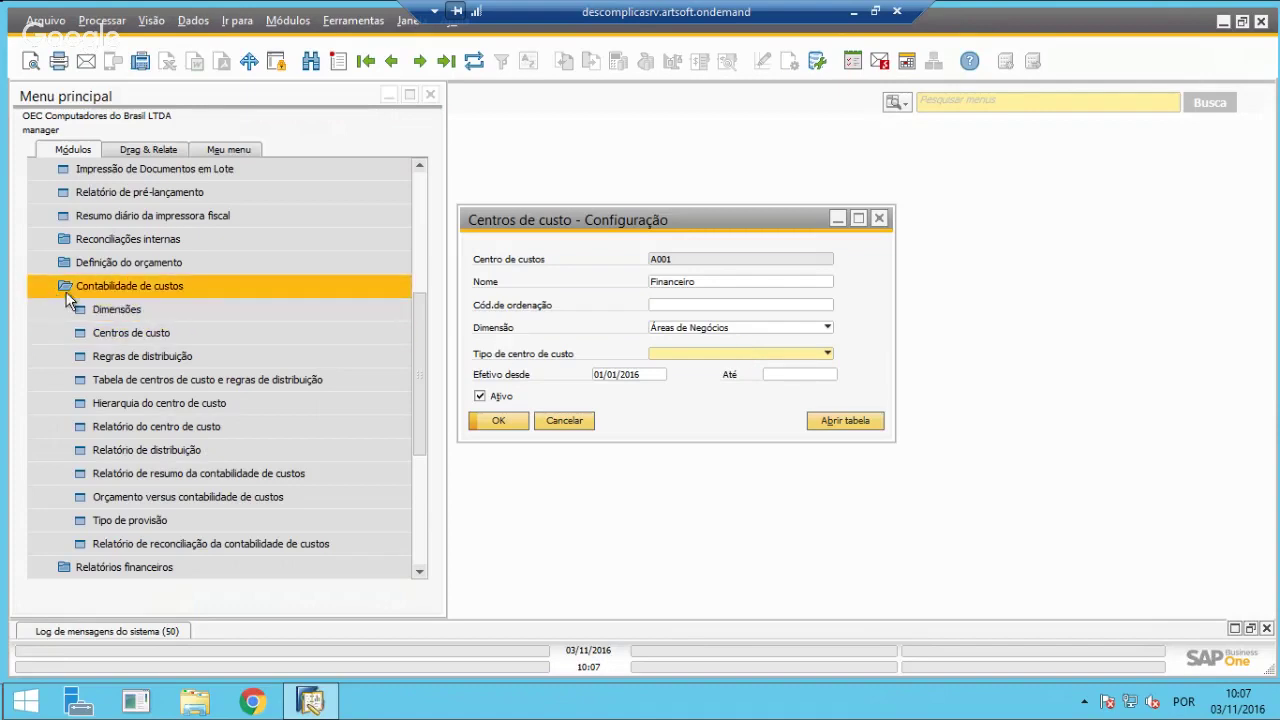
{"action": "left_click", "coordinate": [100, 331]}
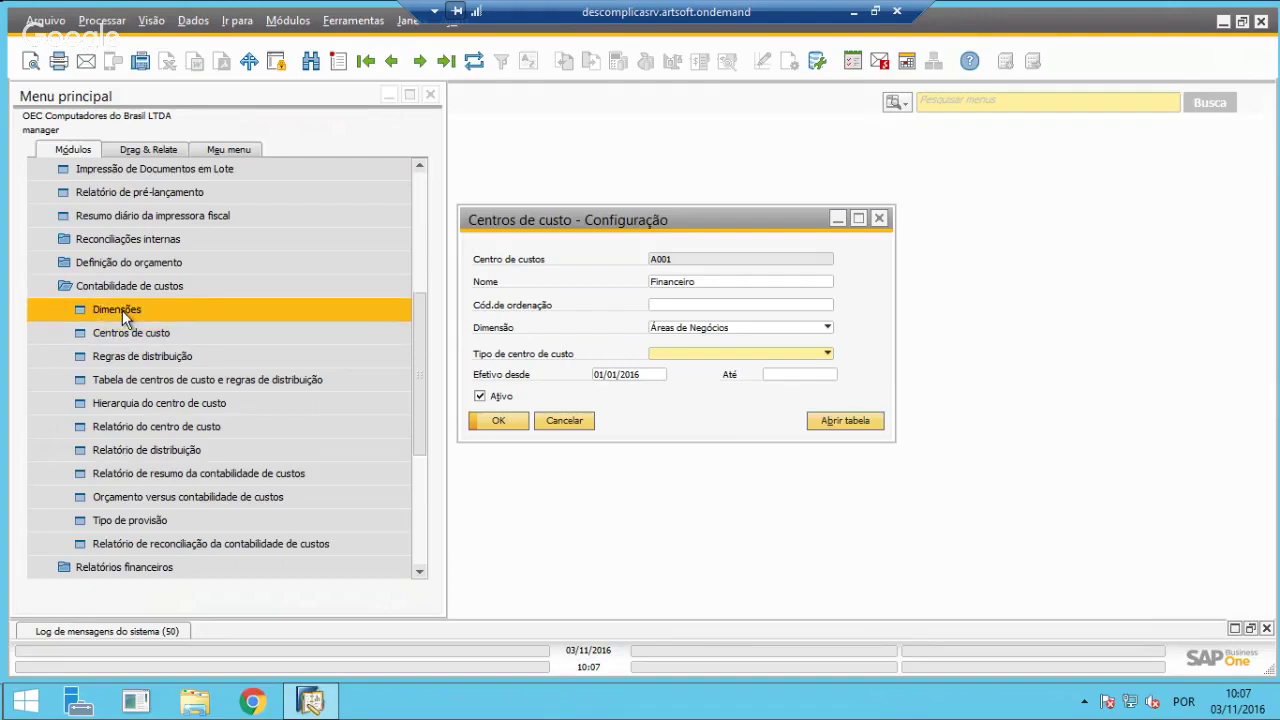
{"action": "left_click", "coordinate": [518, 424]}
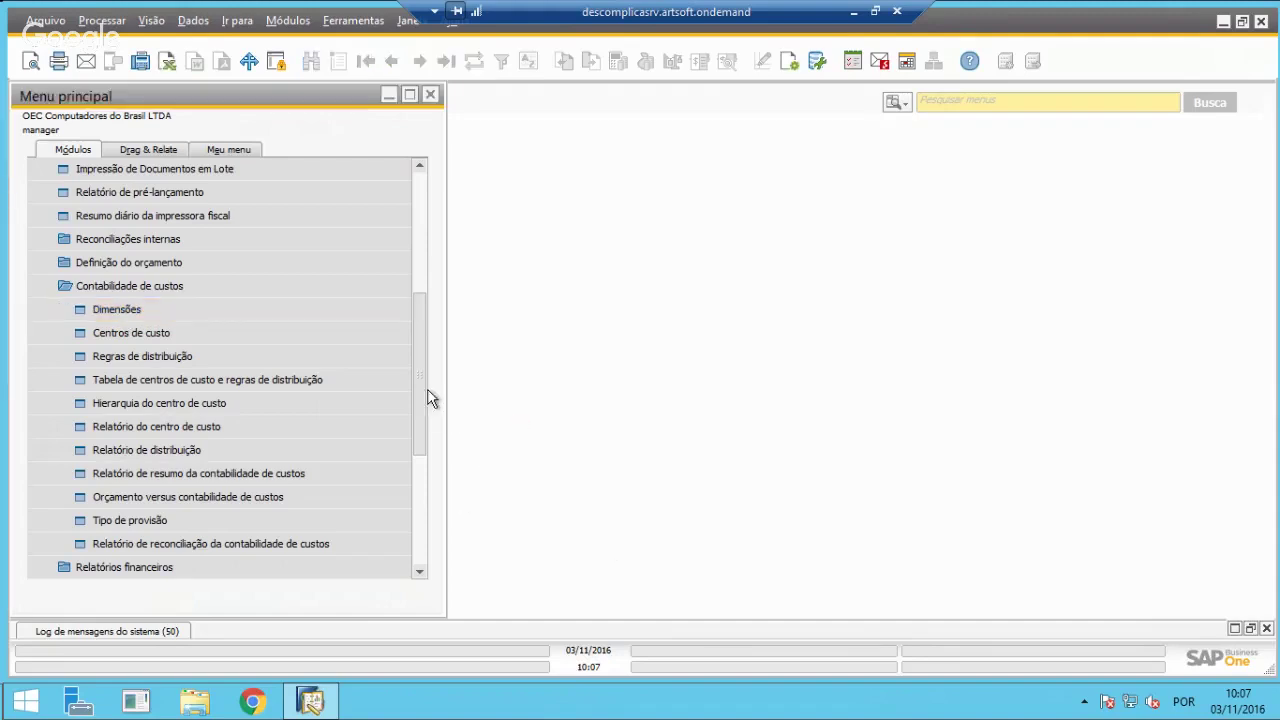
Open a new Nota Fiscal de Entrada under Compras - C/P and choose ACME Associados as the supplier.
{"action": "scroll", "coordinate": [417, 372], "scroll_direction": "up", "scroll_amount": 1}
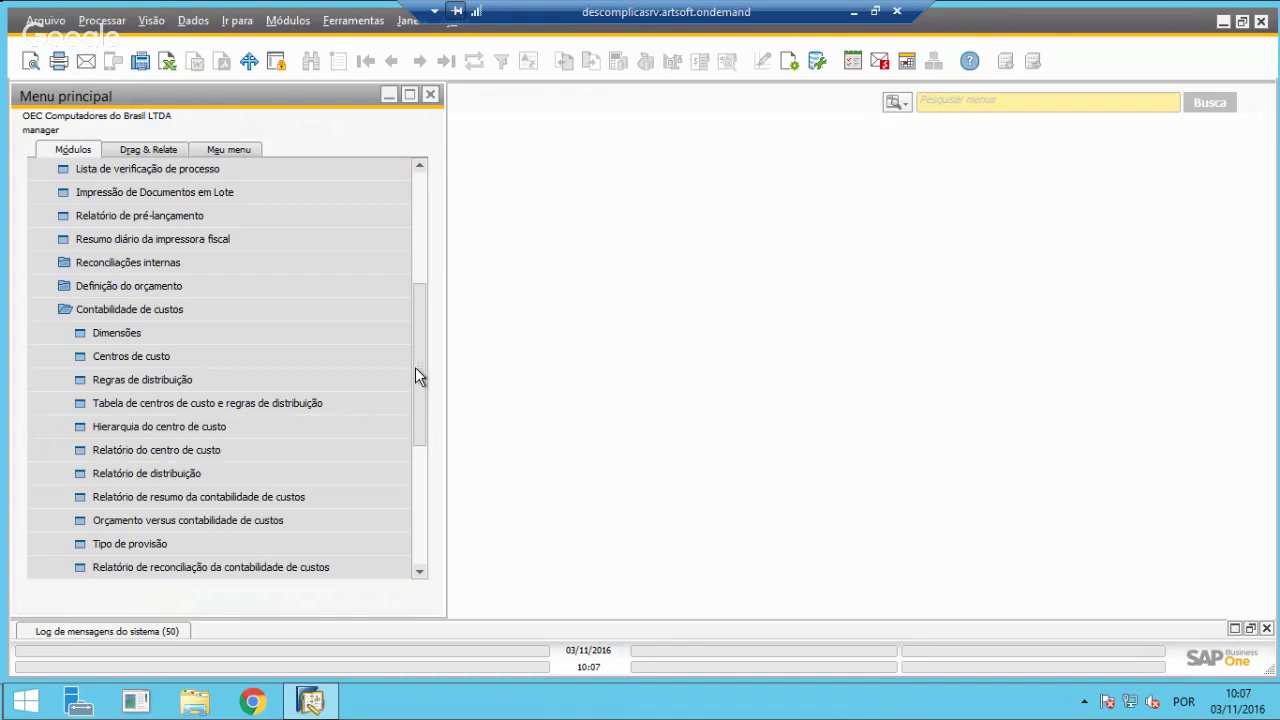
{"action": "left_click_drag", "start_coordinate": [419, 376], "coordinate": [420, 297]}
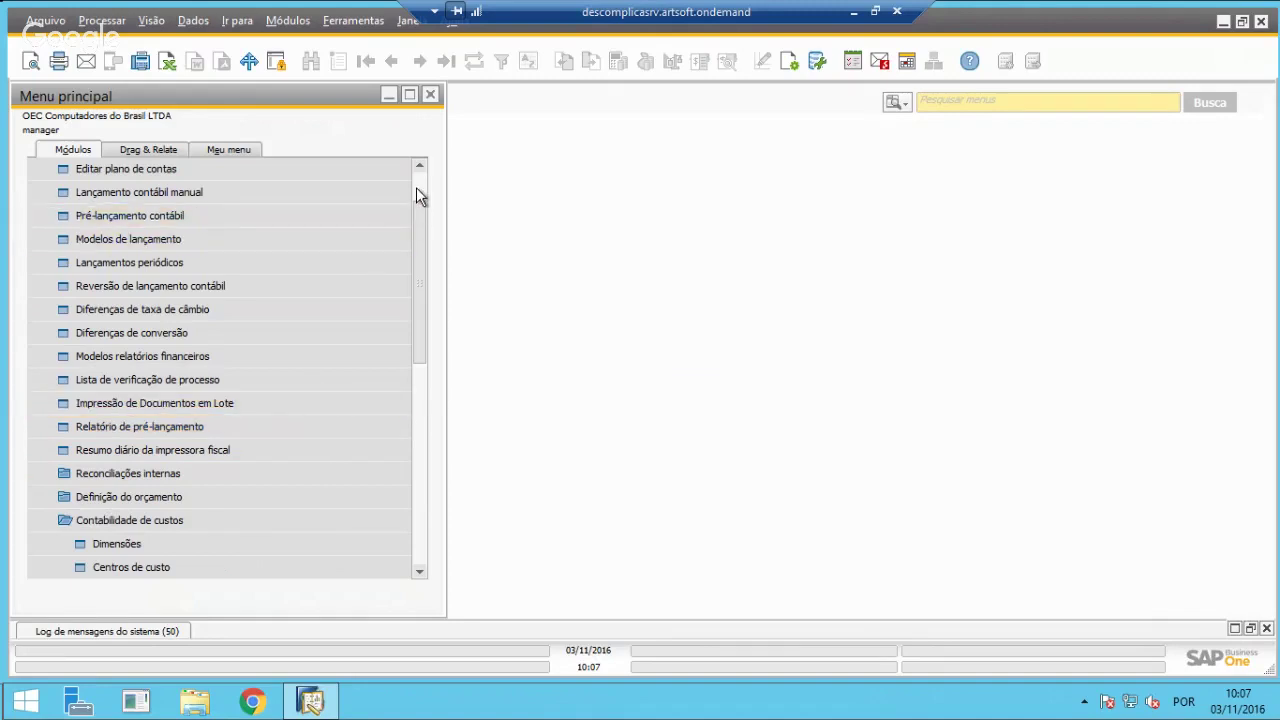
{"action": "scroll", "coordinate": [416, 196], "scroll_direction": "up", "scroll_amount": 1}
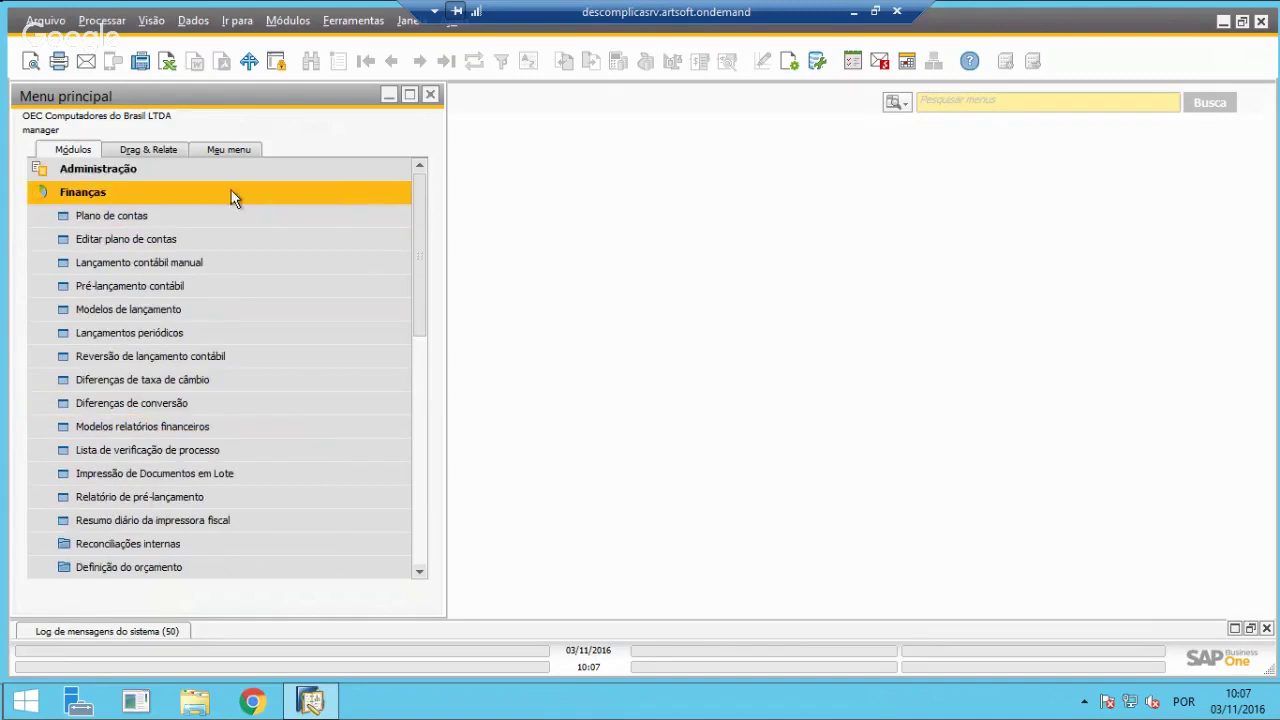
{"action": "left_click", "coordinate": [110, 192]}
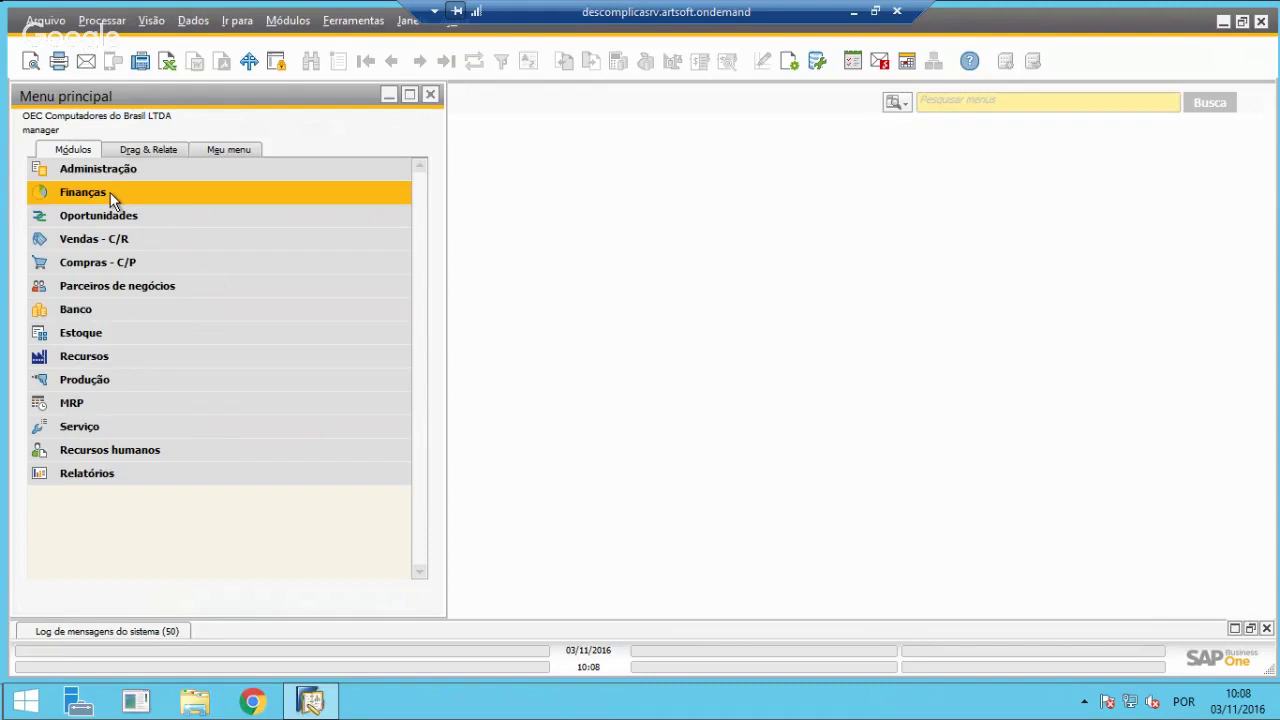
{"action": "left_click", "coordinate": [79, 265]}
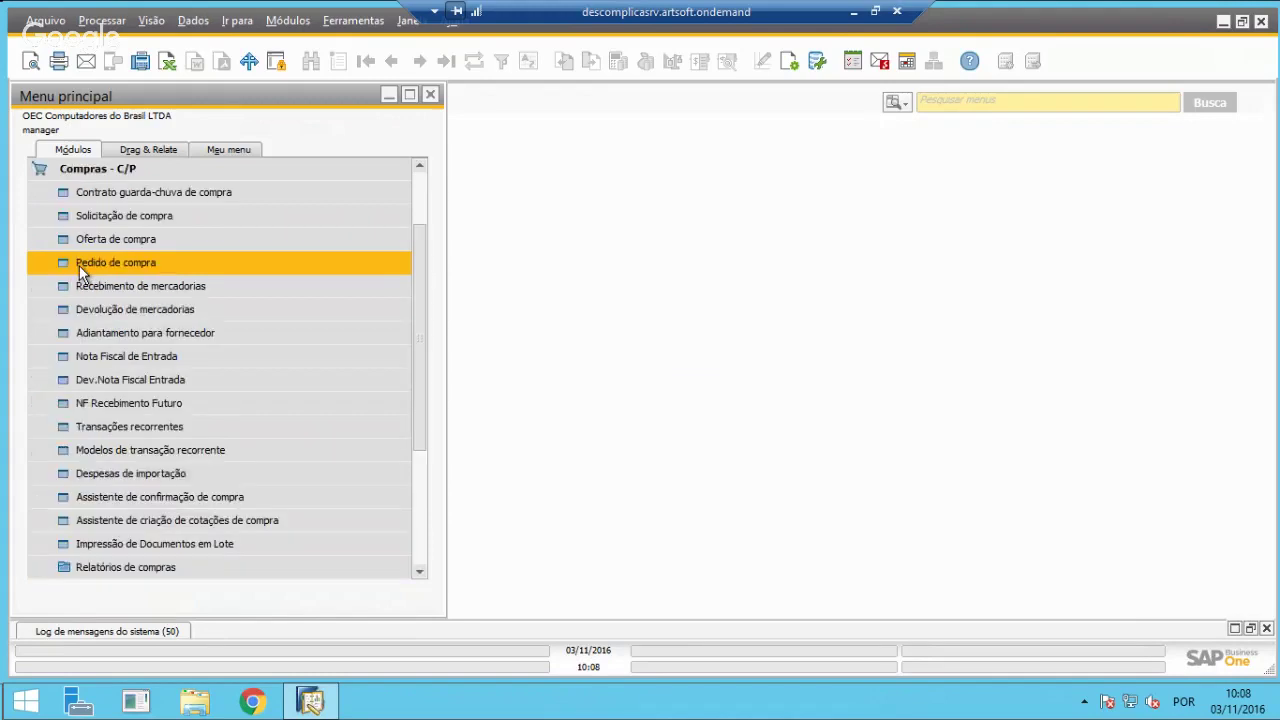
{"action": "left_click", "coordinate": [161, 357]}
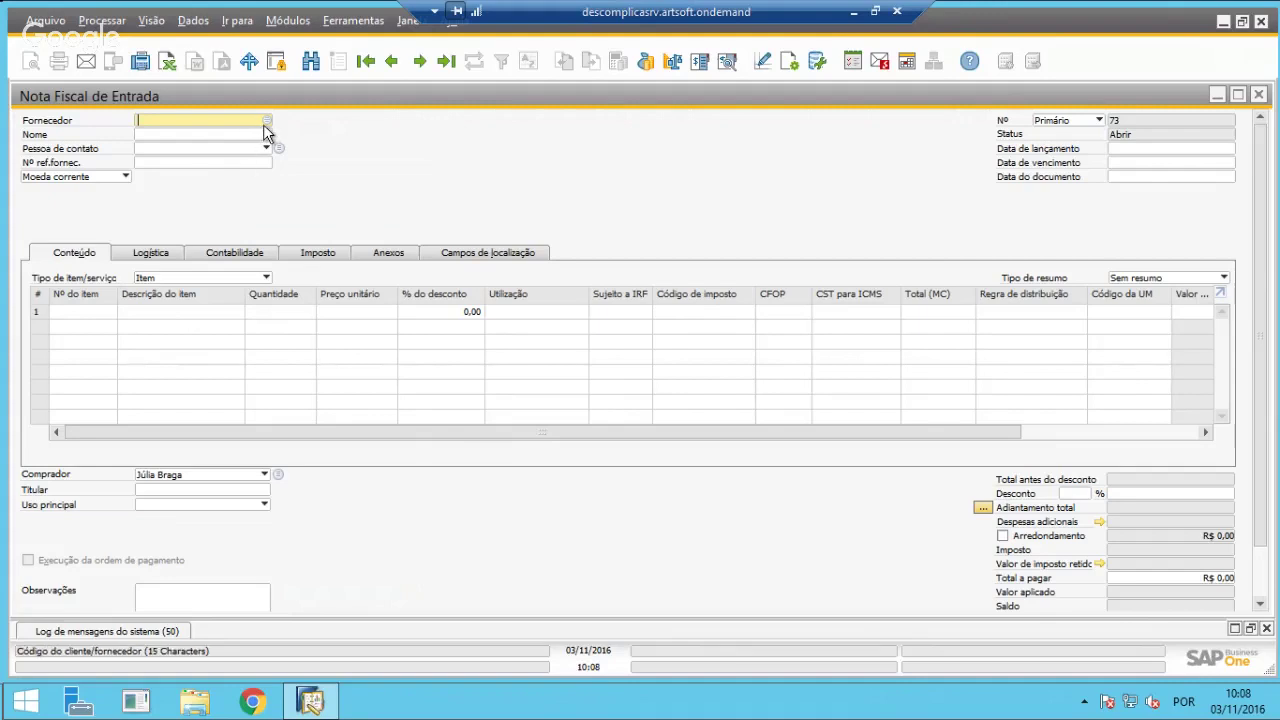
{"action": "key", "text": "Tab"}
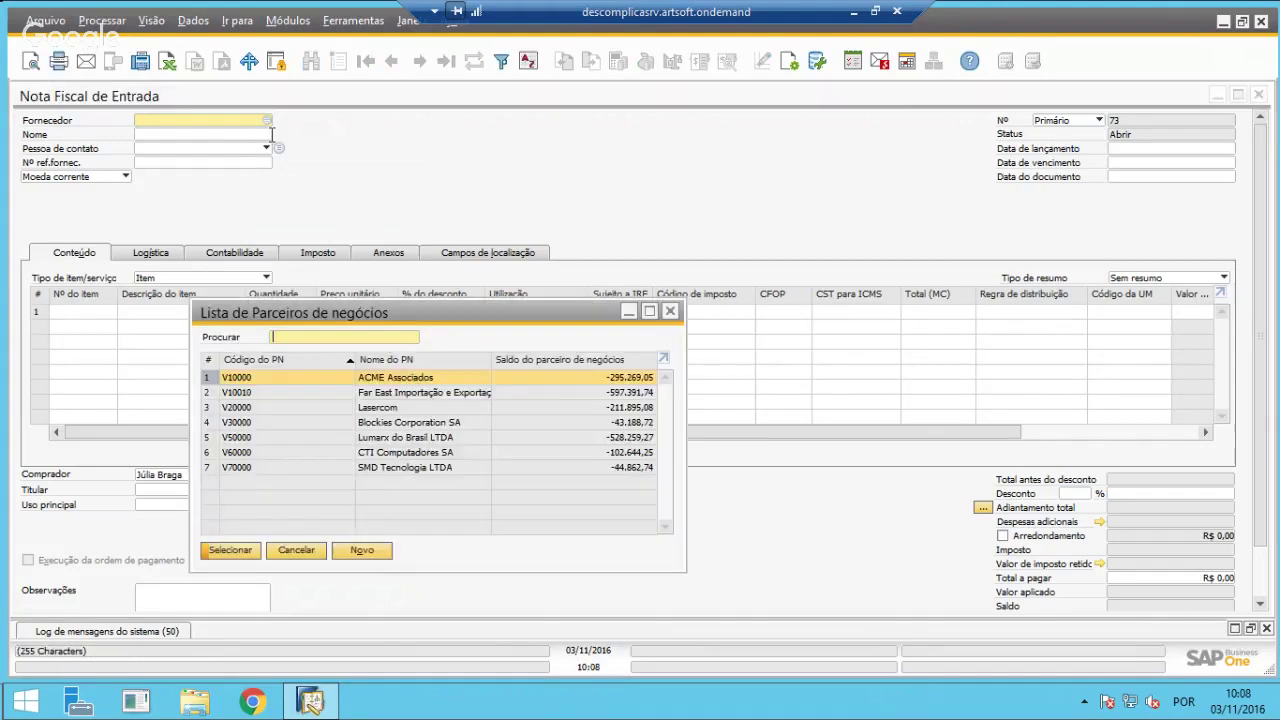
{"action": "double_click", "coordinate": [369, 383]}
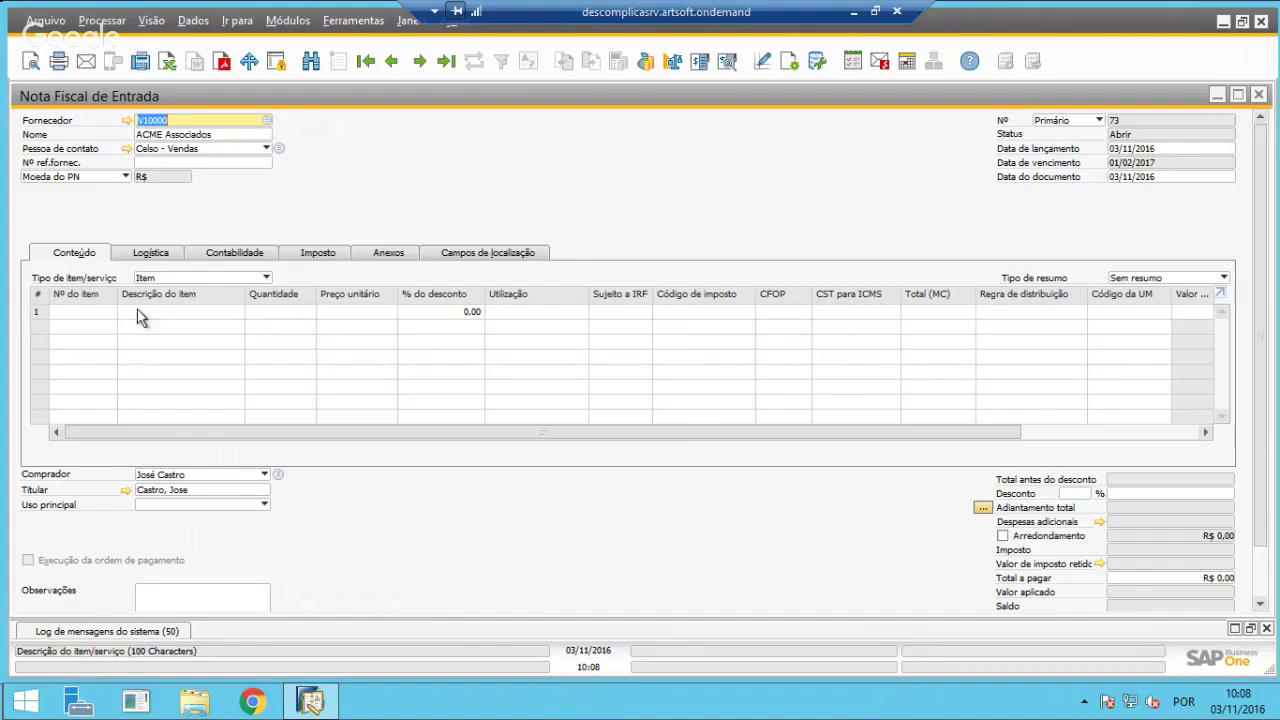
Look up items starting with "s" and add S0001 Serviço de Contabilidade to the invoice's first line.
{"action": "left_click", "coordinate": [85, 312]}
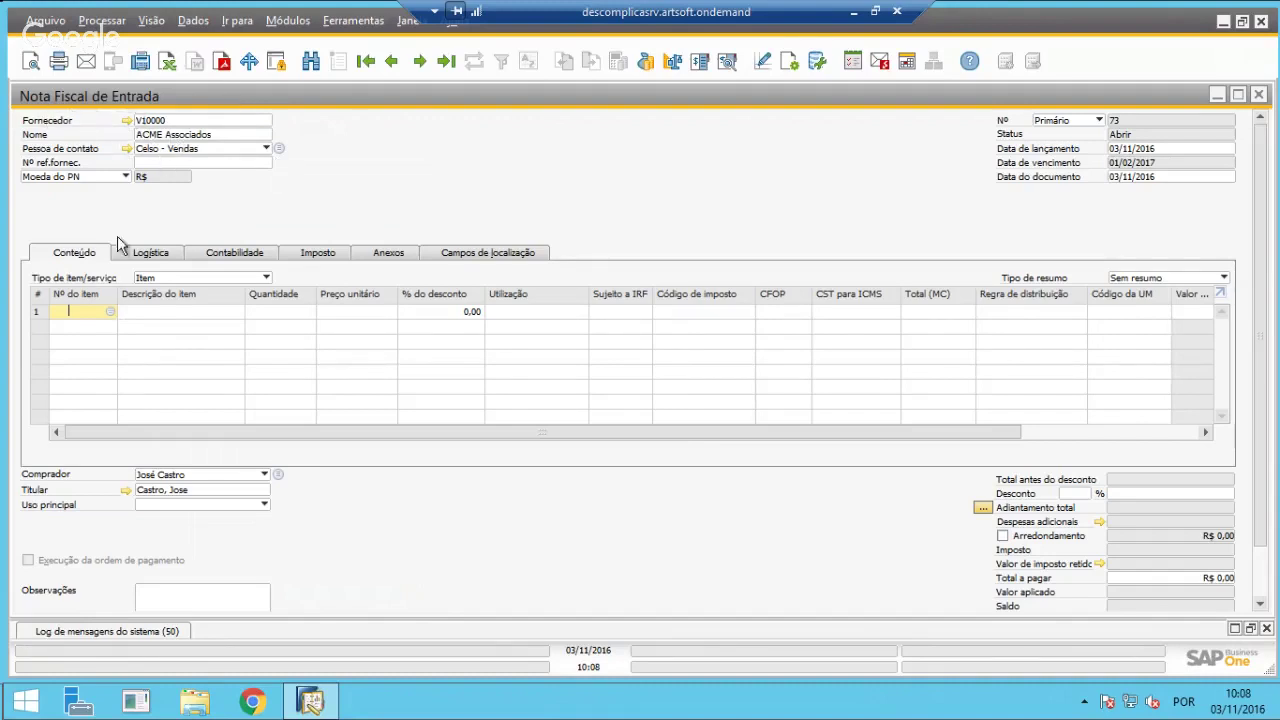
{"action": "type", "text": "s"}
{"action": "key", "text": "Tab"}
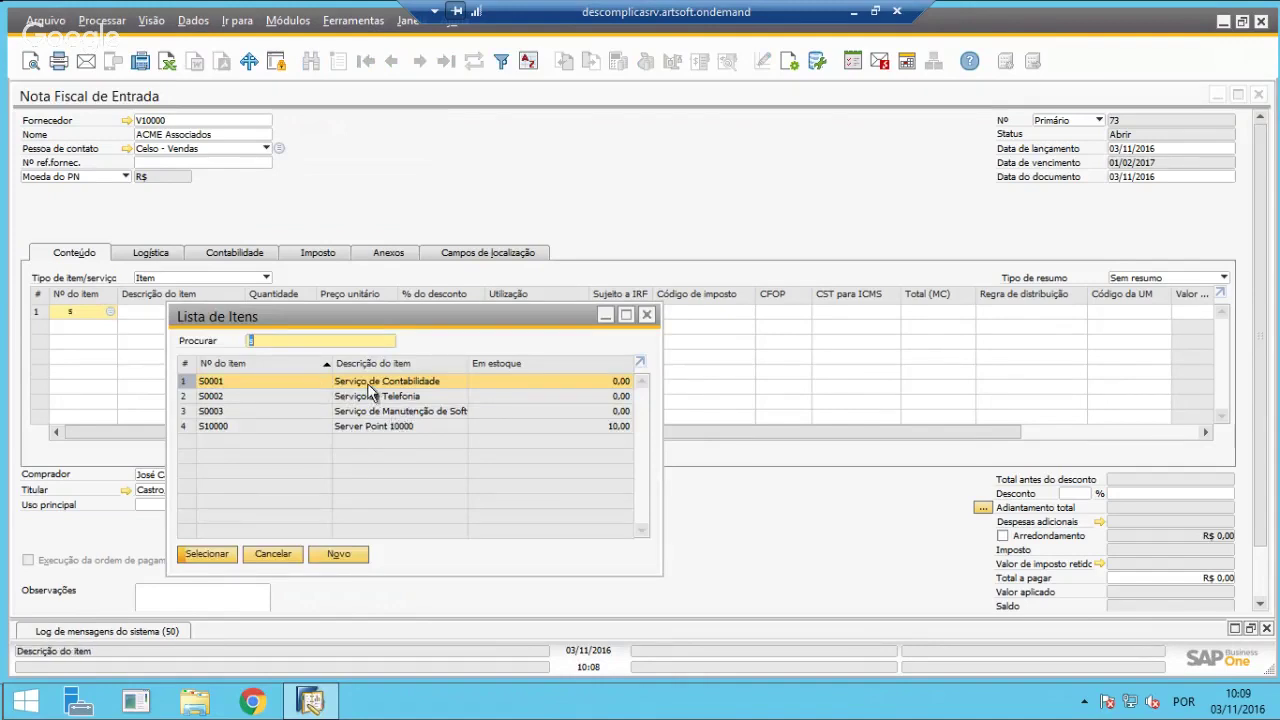
{"action": "left_click", "coordinate": [203, 559]}
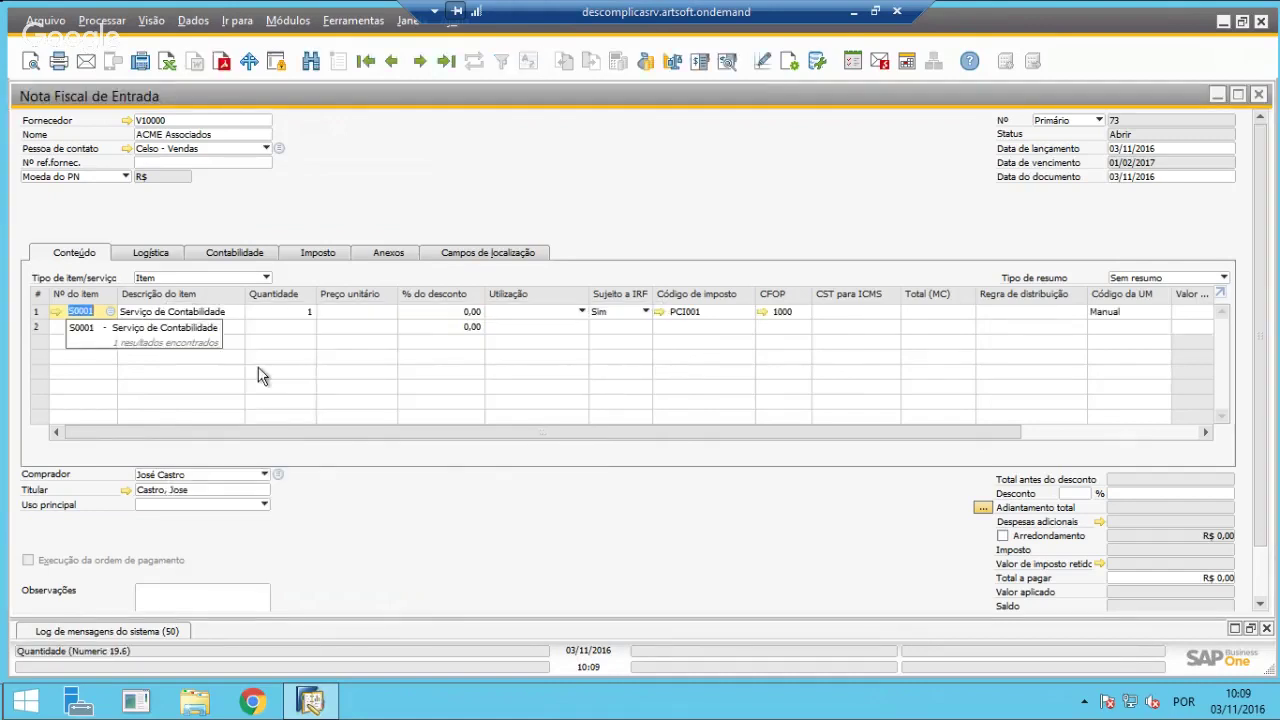
Set the Serviço de Contabilidade line's unit price to 10000 and its Utilização to Contratação Serviço.
{"action": "key", "text": "Tab"}
{"action": "key", "text": "Tab"}
{"action": "key", "text": "Tab"}
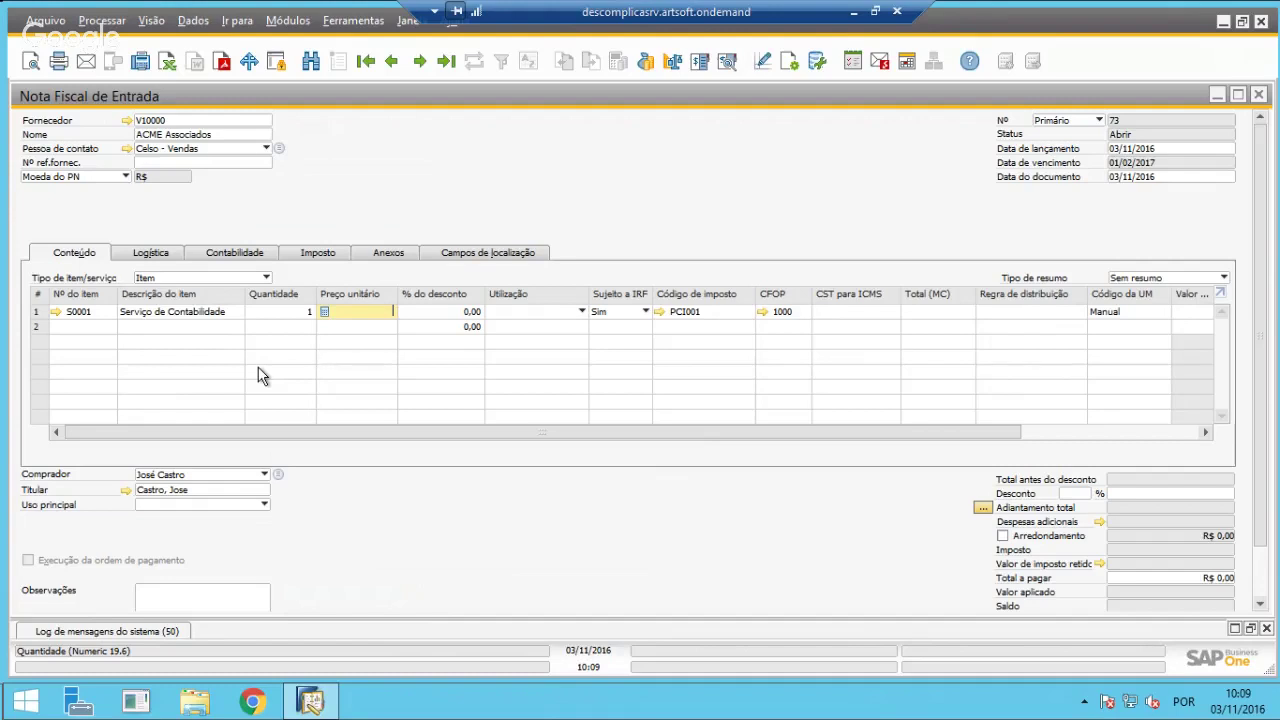
{"action": "type", "text": "10000"}
{"action": "key", "text": "Tab"}
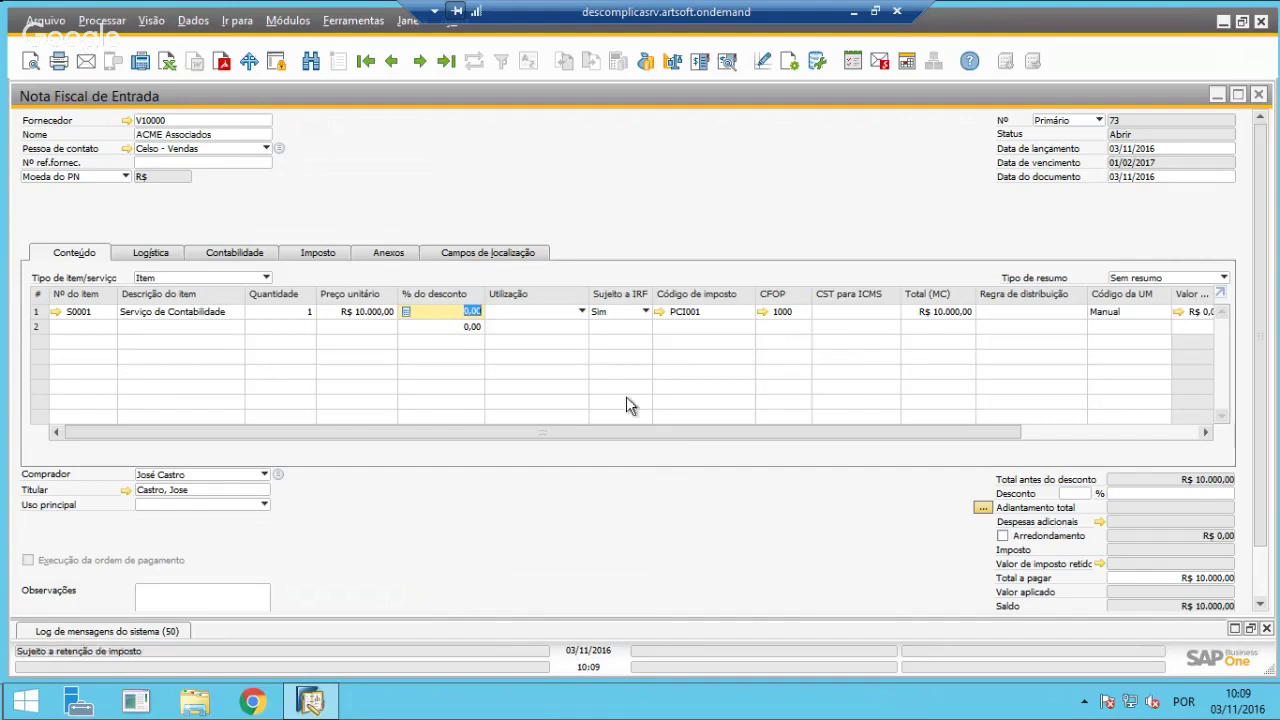
{"action": "left_click", "coordinate": [550, 314]}
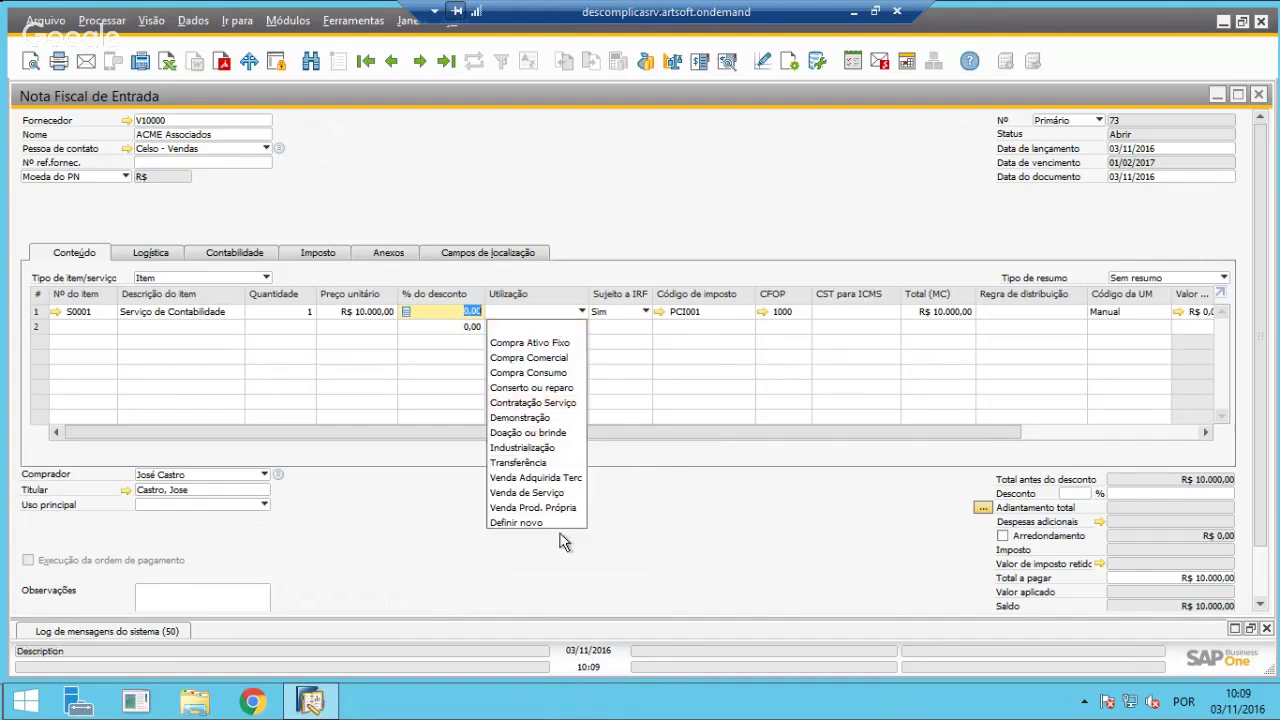
{"action": "left_click", "coordinate": [561, 408]}
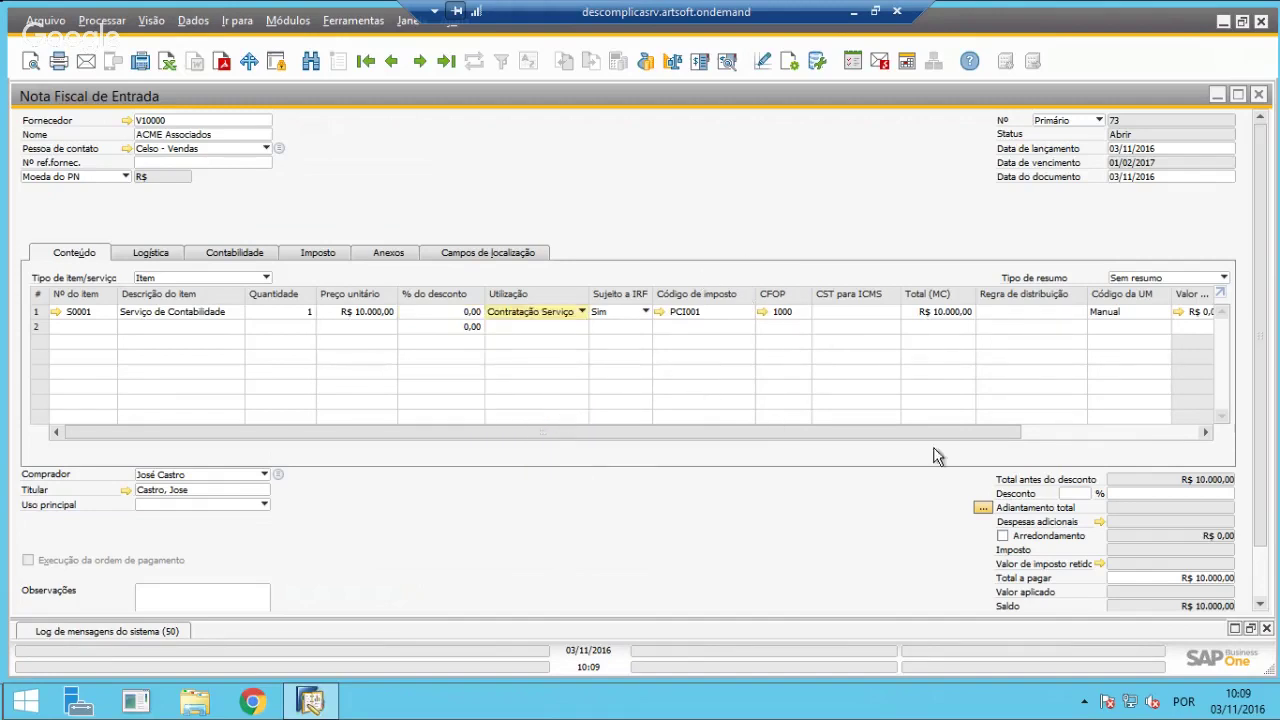
Open the distribution rule selection for the service line and fit its column widths to the content.
{"action": "left_click_drag", "start_coordinate": [948, 434], "coordinate": [985, 421]}
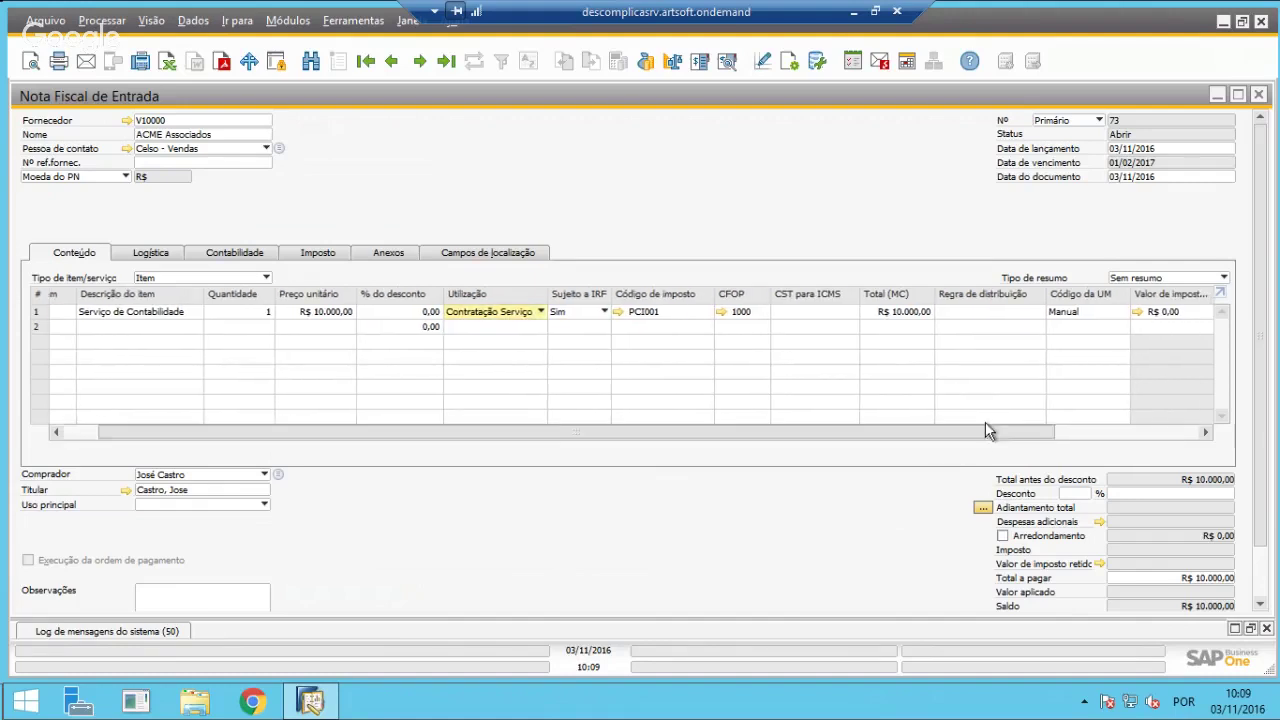
{"action": "left_click", "coordinate": [967, 312]}
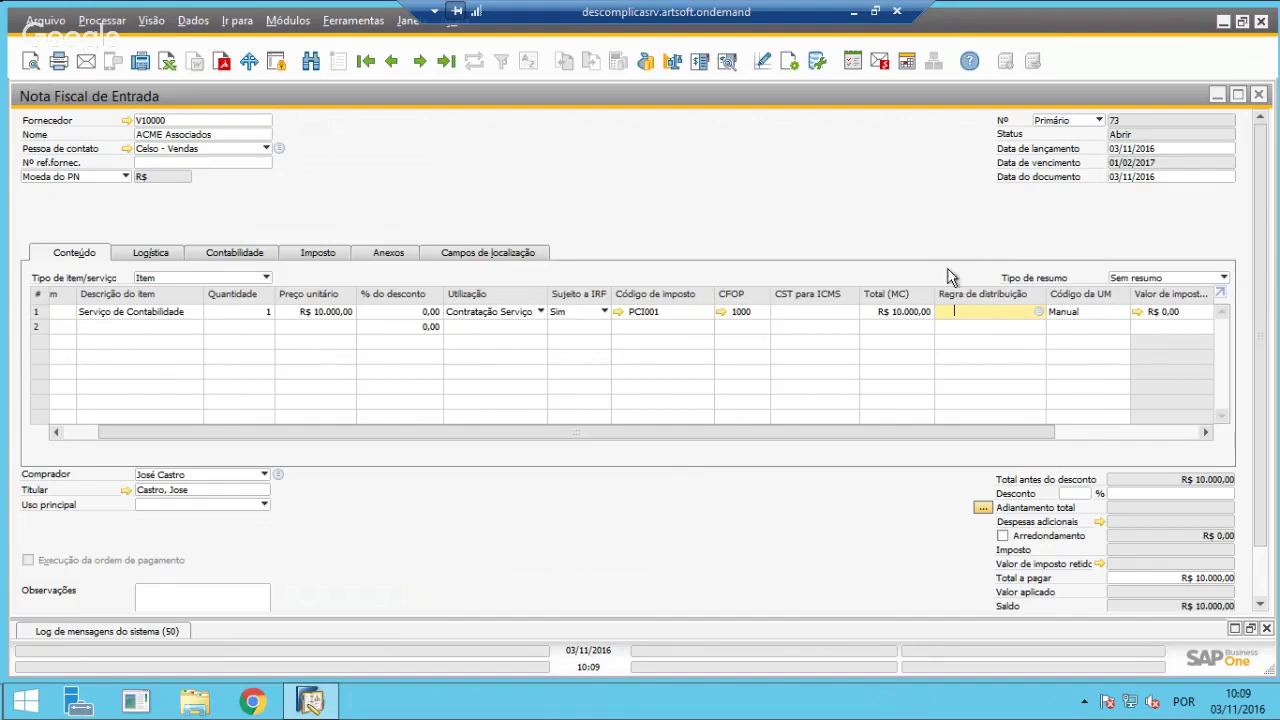
{"action": "left_click", "coordinate": [1037, 313]}
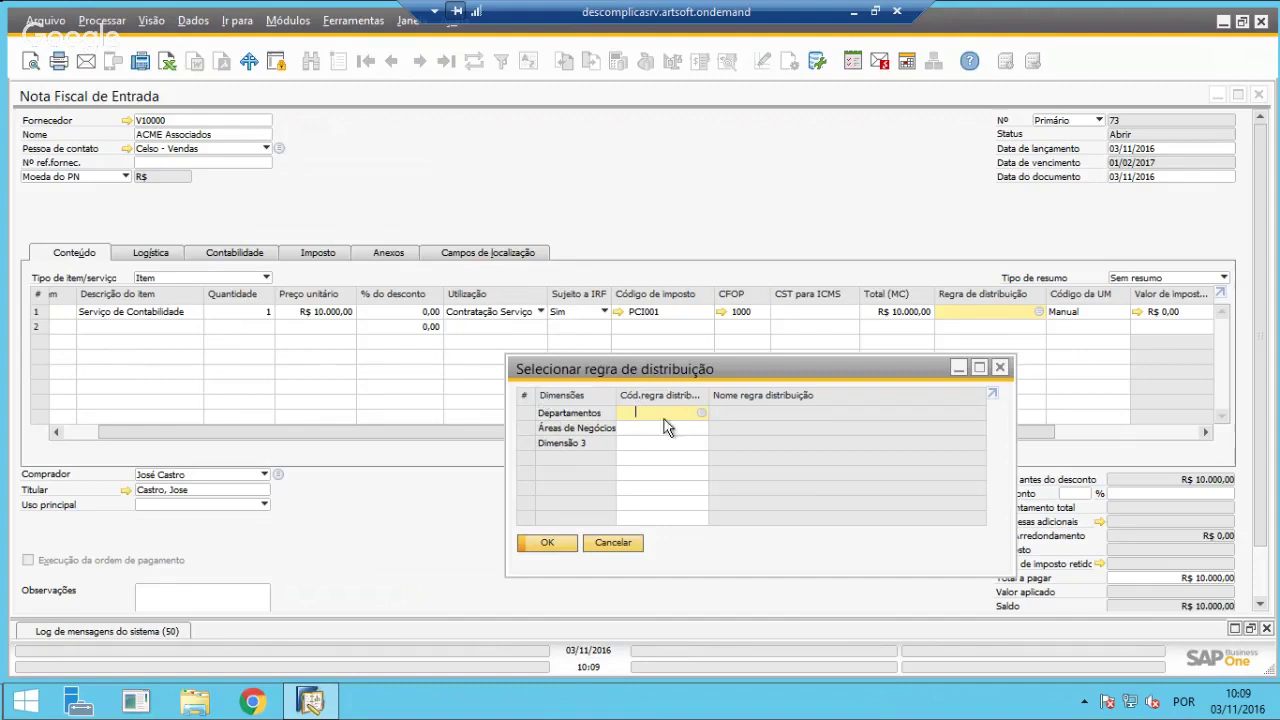
{"action": "left_click_drag", "start_coordinate": [600, 370], "coordinate": [388, 359]}
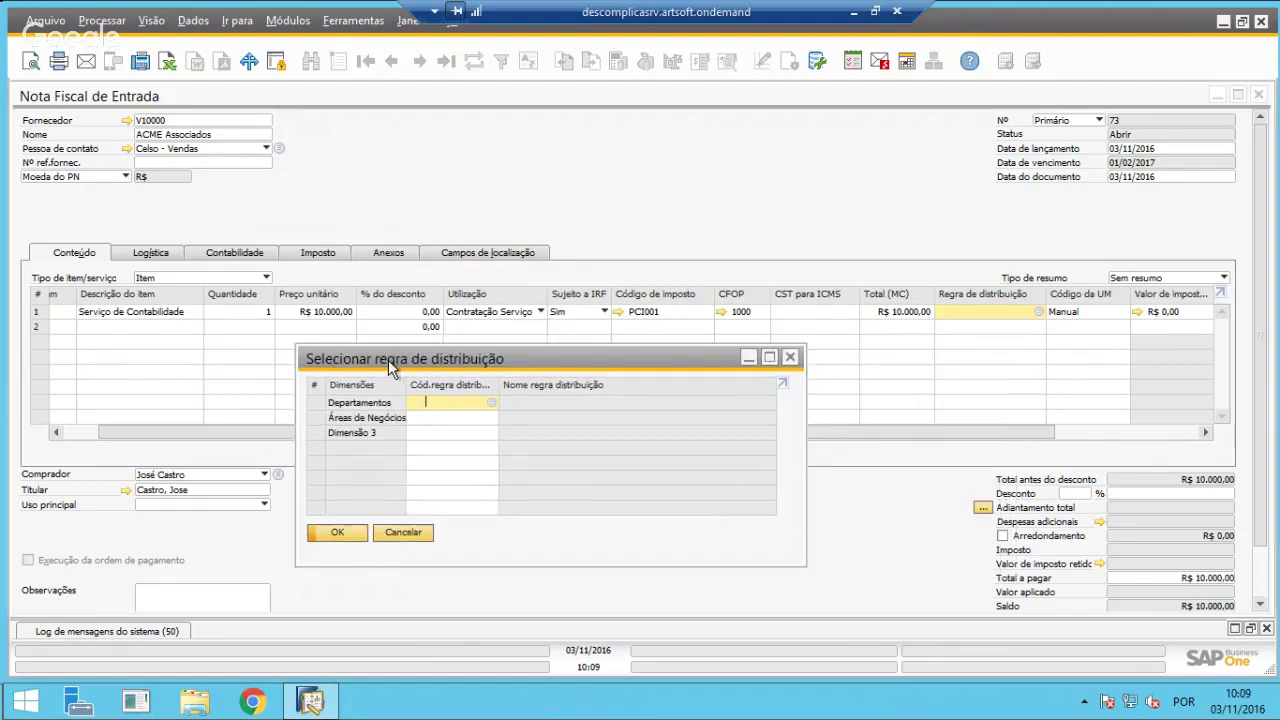
{"action": "left_click", "coordinate": [151, 20]}
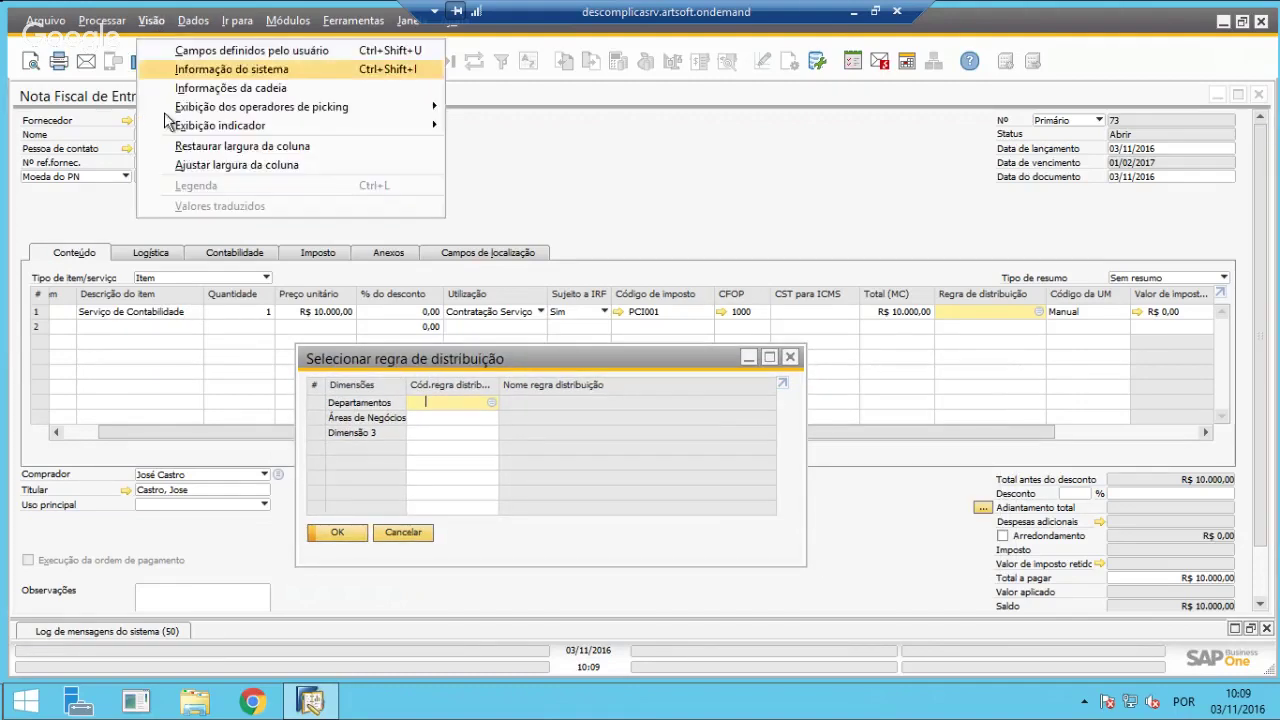
{"action": "left_click", "coordinate": [232, 165]}
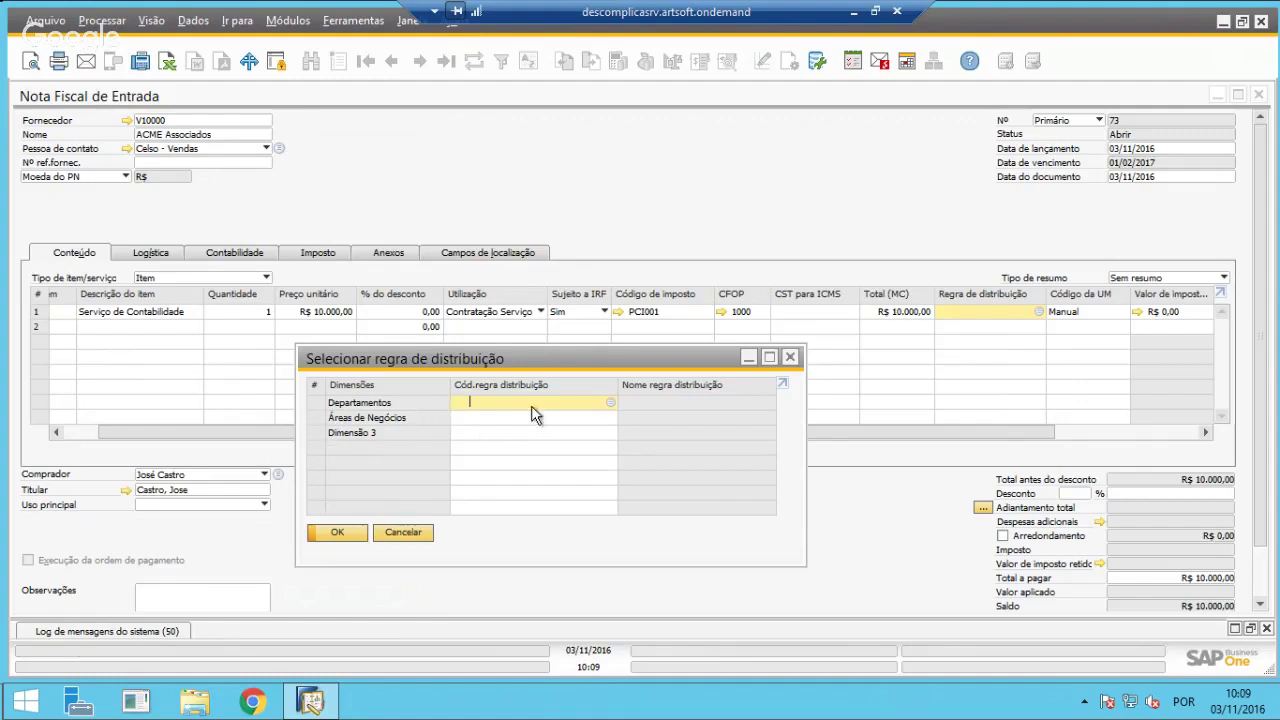
Assign the distribution rule Pr_Garan (Produção - Garantia) to the Departamentos dimension.
{"action": "left_click", "coordinate": [609, 403]}
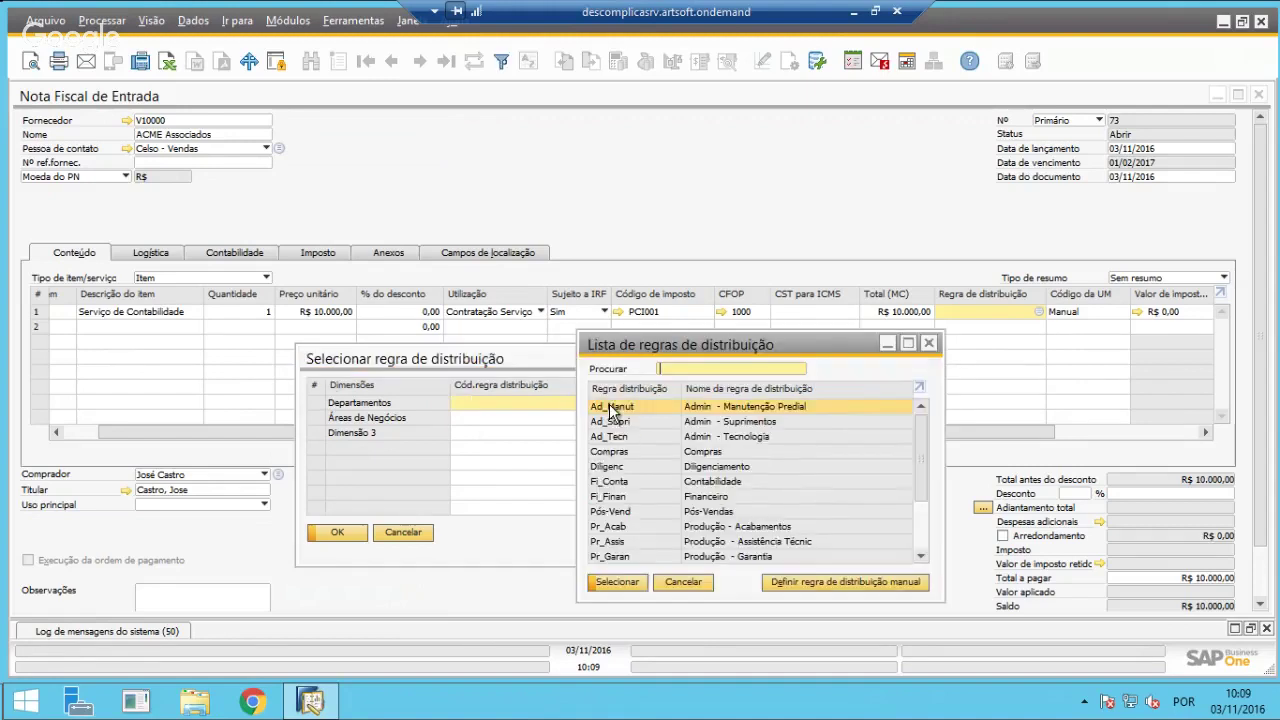
{"action": "scroll", "coordinate": [789, 515], "scroll_direction": "down", "scroll_amount": 3}
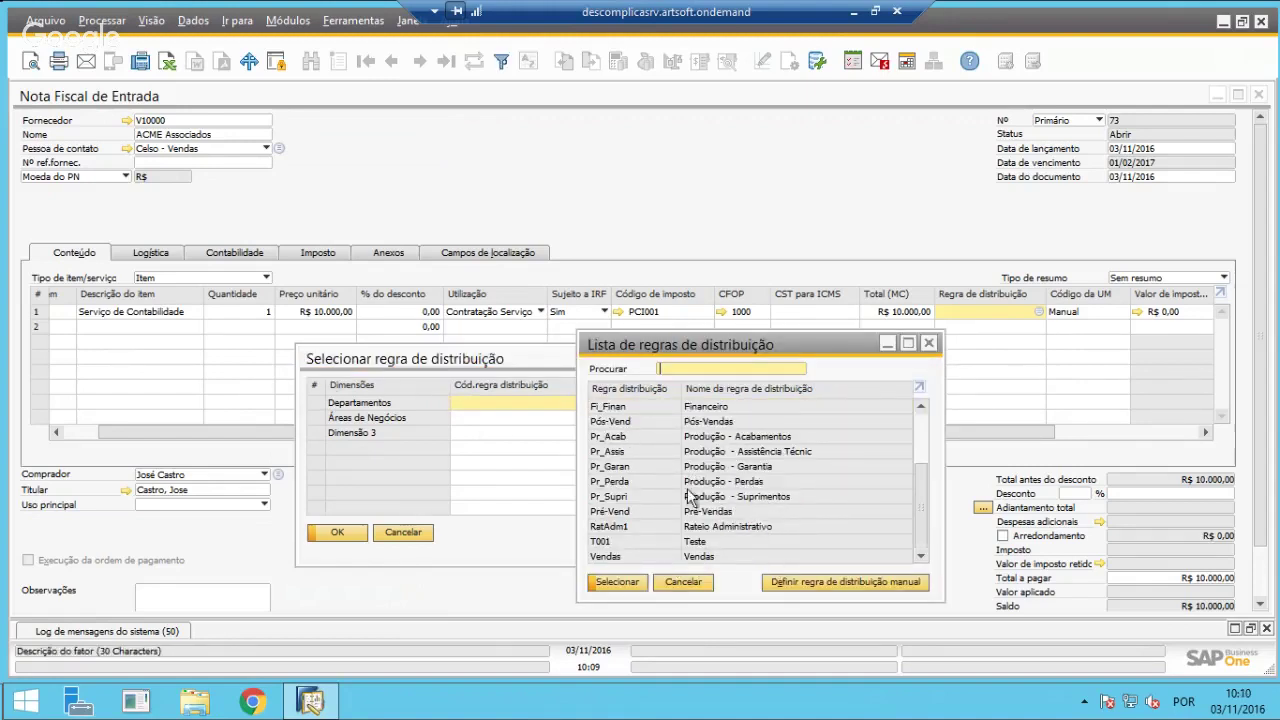
{"action": "double_click", "coordinate": [738, 468]}
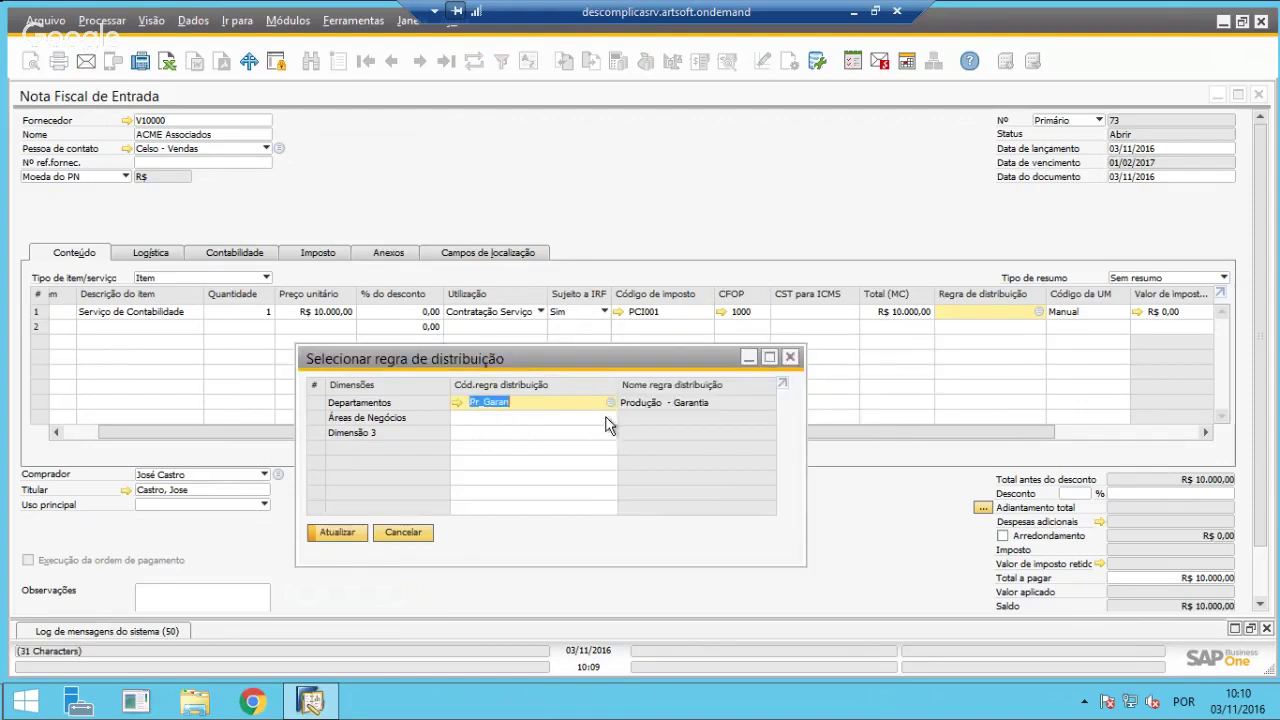
Assign the distribution rule A002 (Qualidade) to the Áreas de Negócios dimension and update the line's rule selection.
{"action": "left_click", "coordinate": [588, 418]}
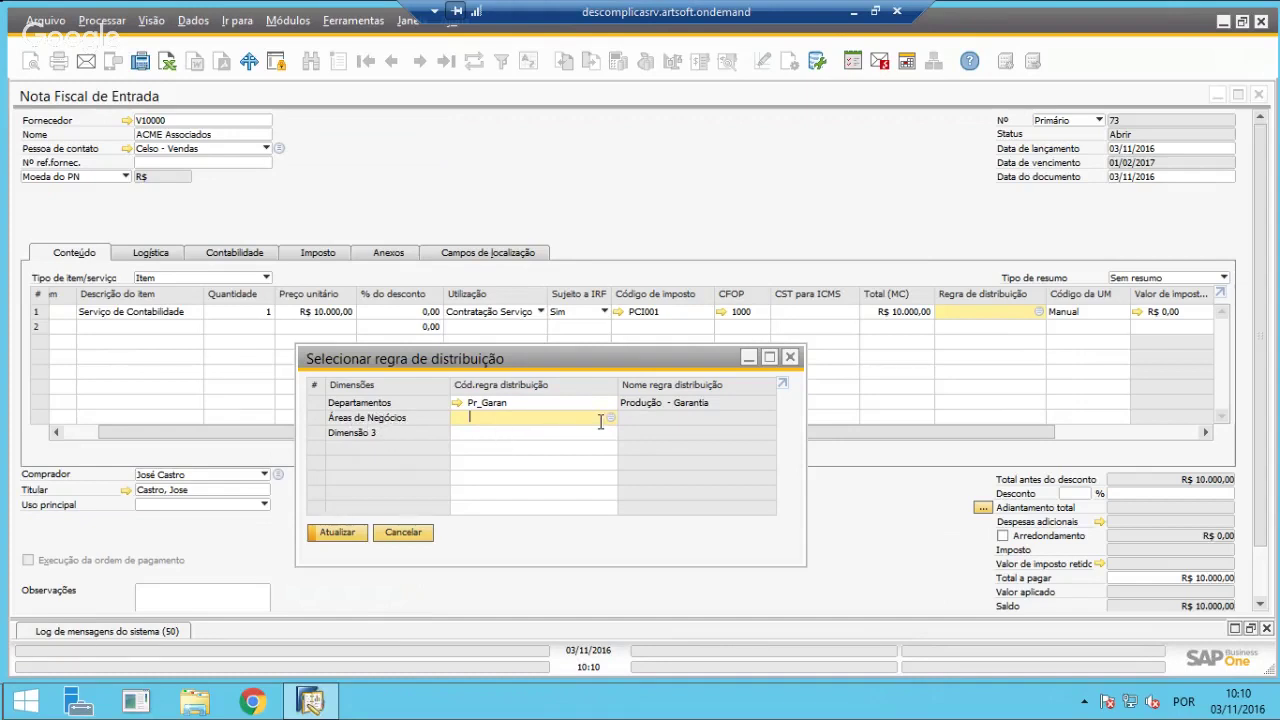
{"action": "key", "text": "Tab"}
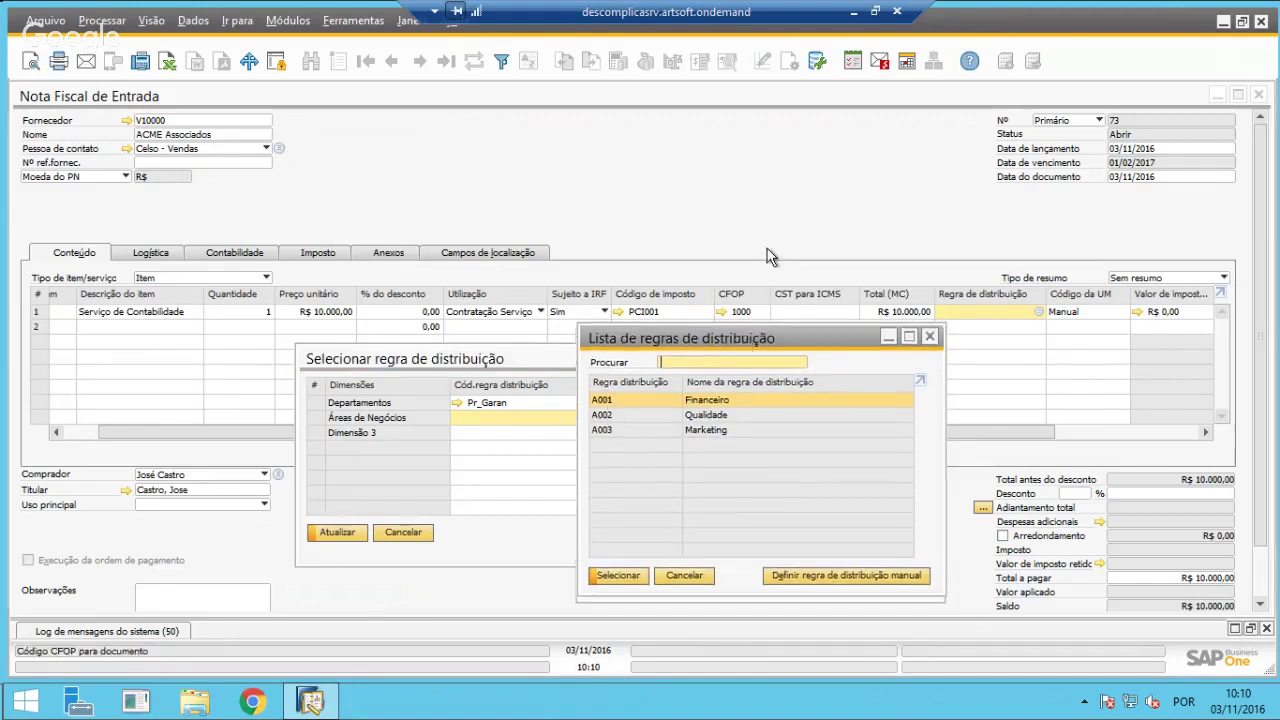
{"action": "left_click_drag", "start_coordinate": [741, 340], "coordinate": [799, 249]}
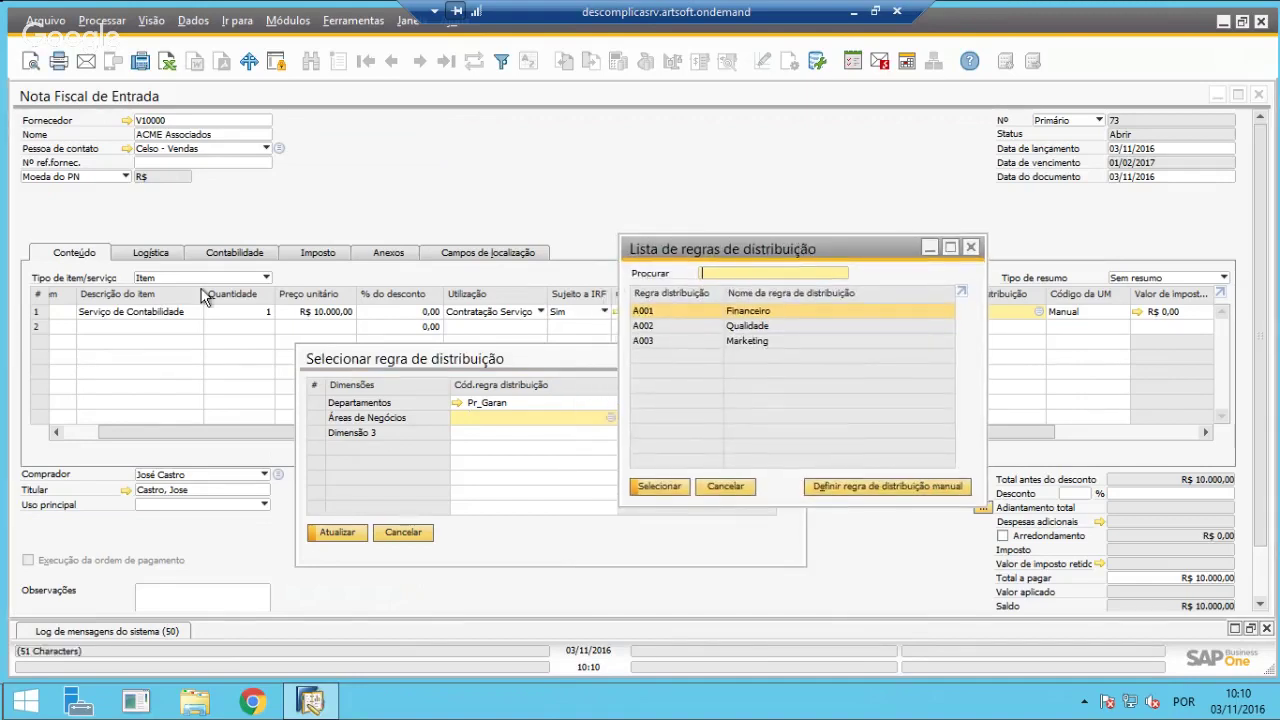
{"action": "left_click", "coordinate": [730, 331]}
{"action": "double_click", "coordinate": [730, 331]}
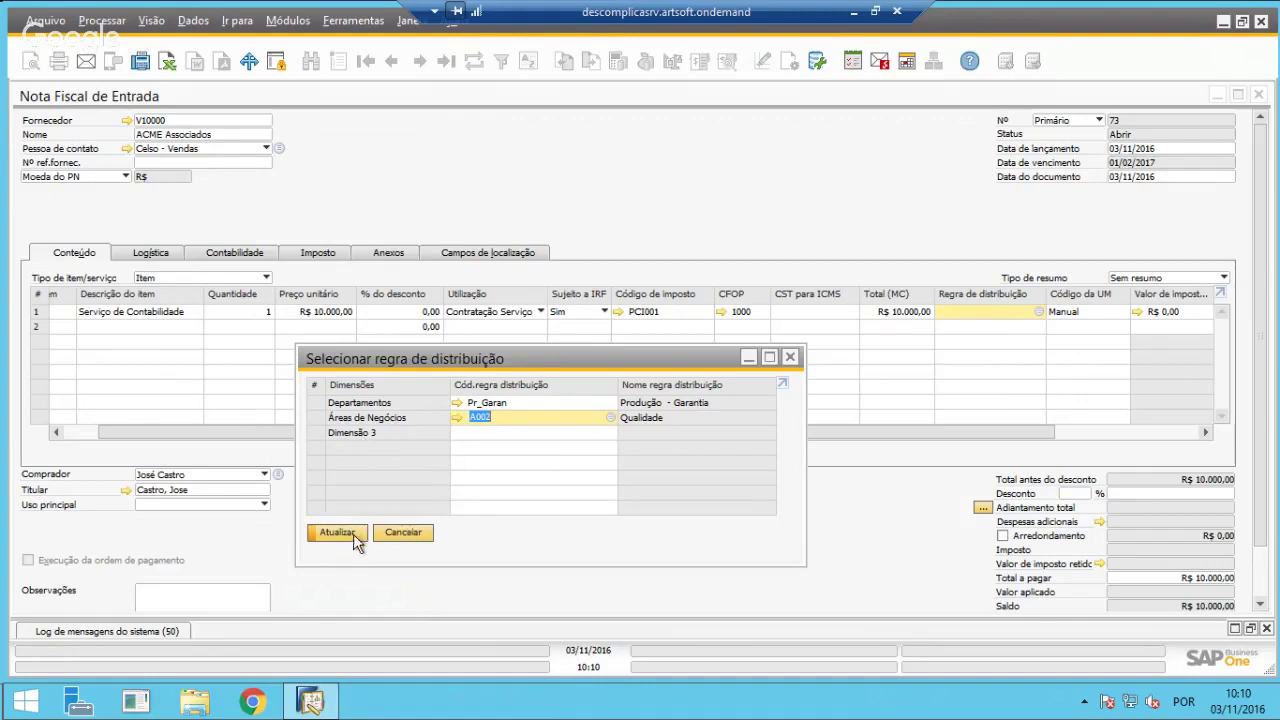
{"action": "left_click_drag", "start_coordinate": [391, 358], "coordinate": [527, 272]}
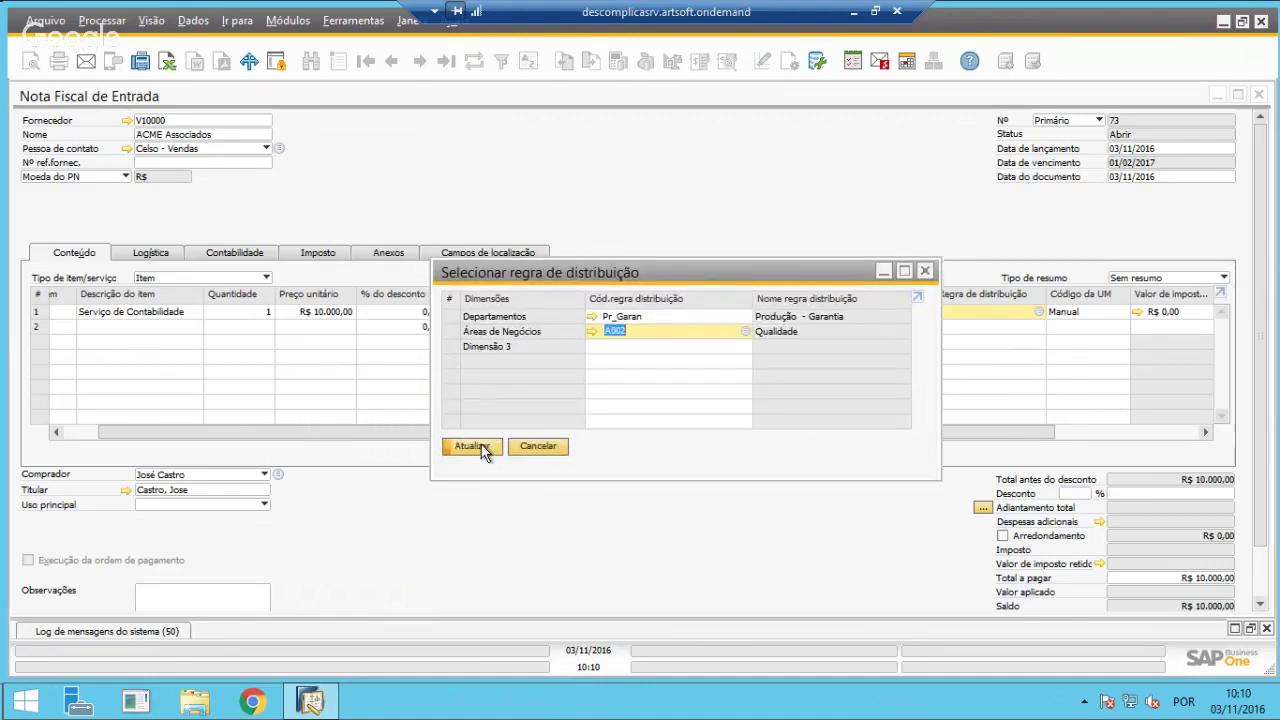
{"action": "left_click", "coordinate": [472, 446]}
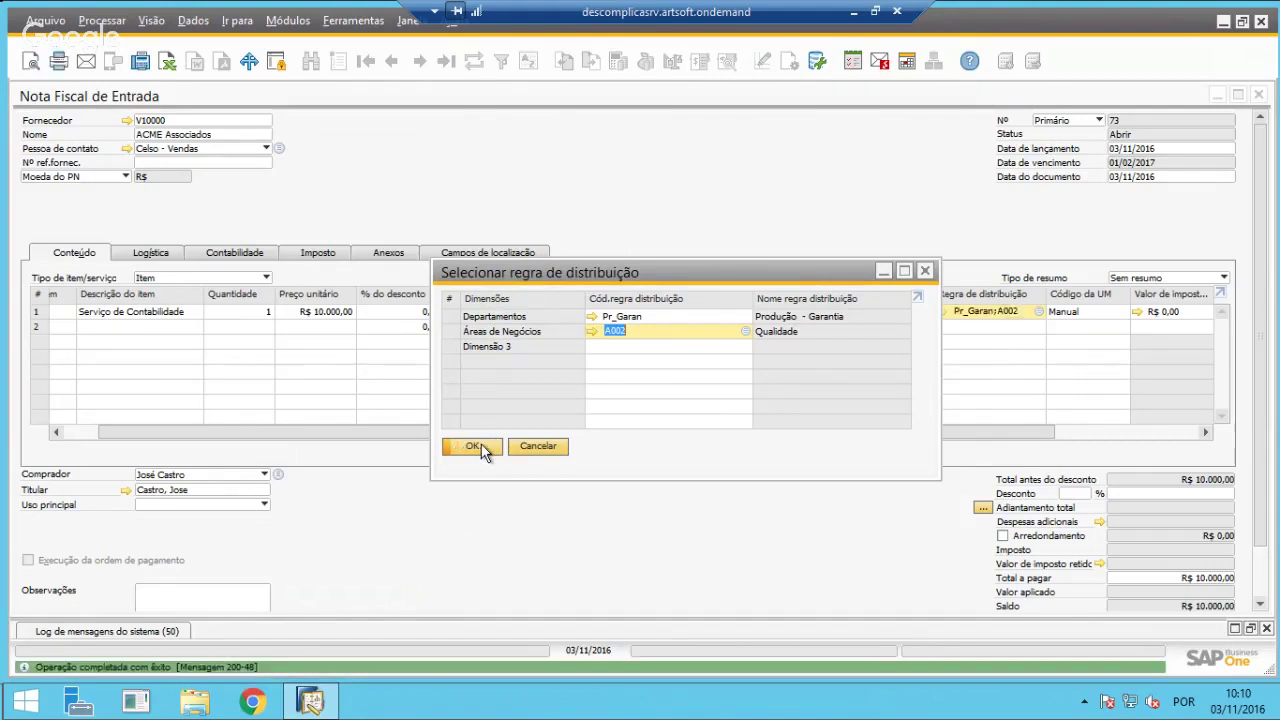
Close the distribution rule selection and set the invoice's payment terms to 30 dias.
{"action": "left_click", "coordinate": [484, 451]}
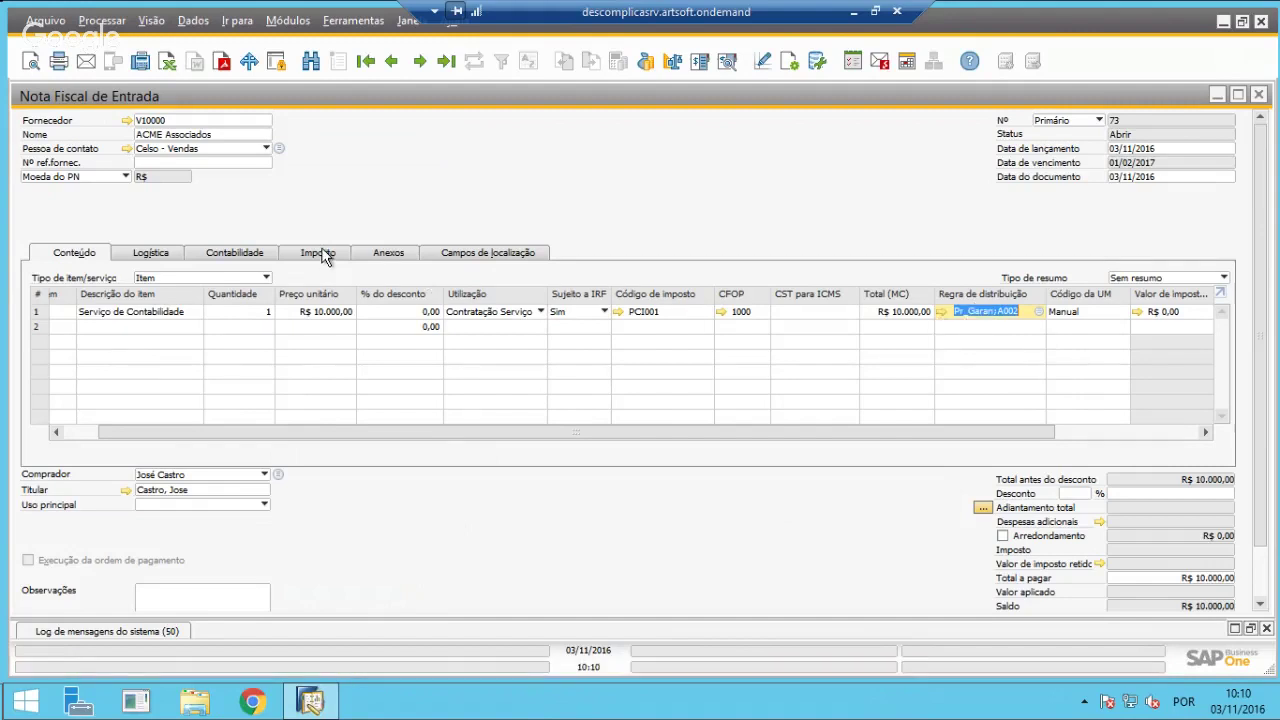
{"action": "left_click", "coordinate": [190, 252]}
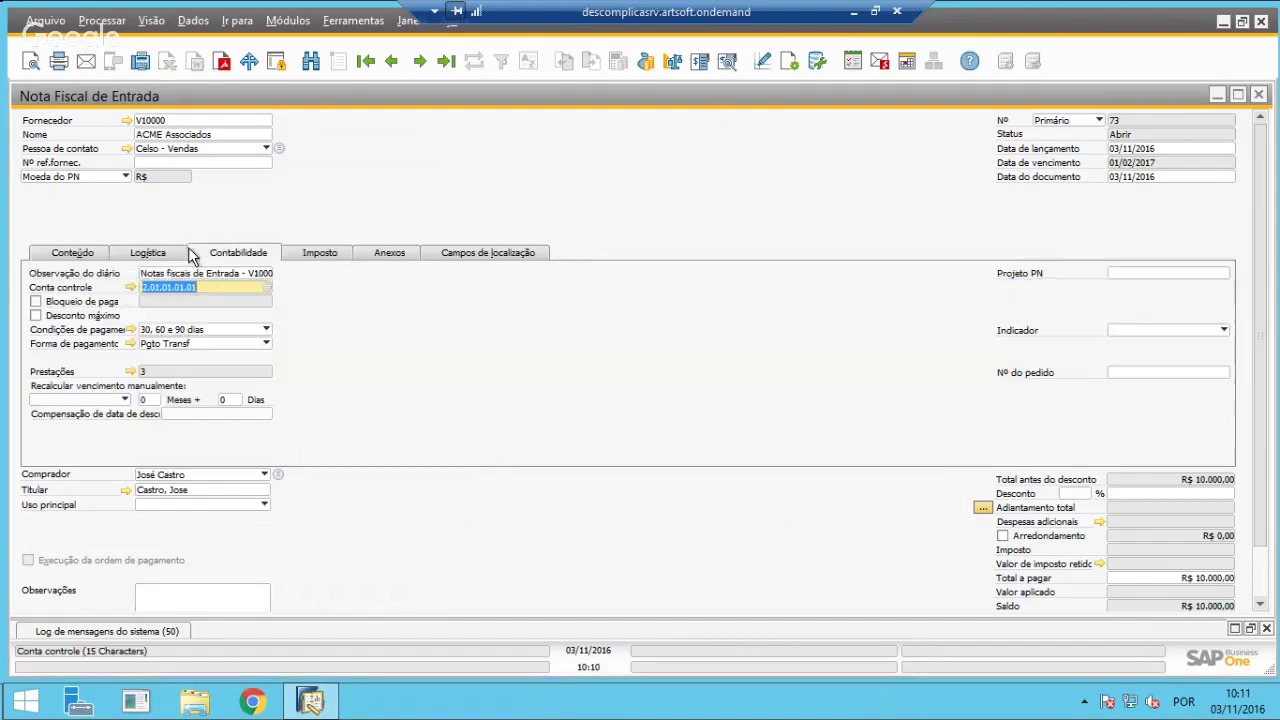
{"action": "left_click", "coordinate": [196, 330]}
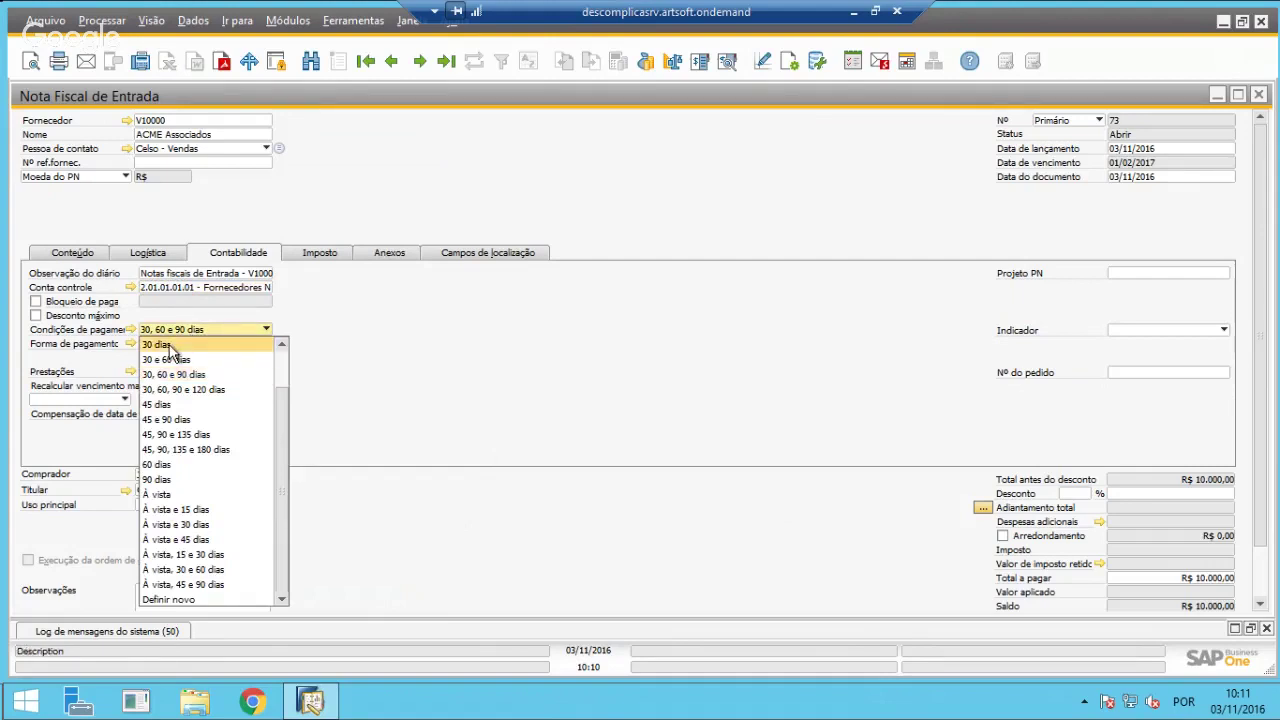
{"action": "left_click", "coordinate": [168, 346]}
{"action": "left_click", "coordinate": [467, 360]}
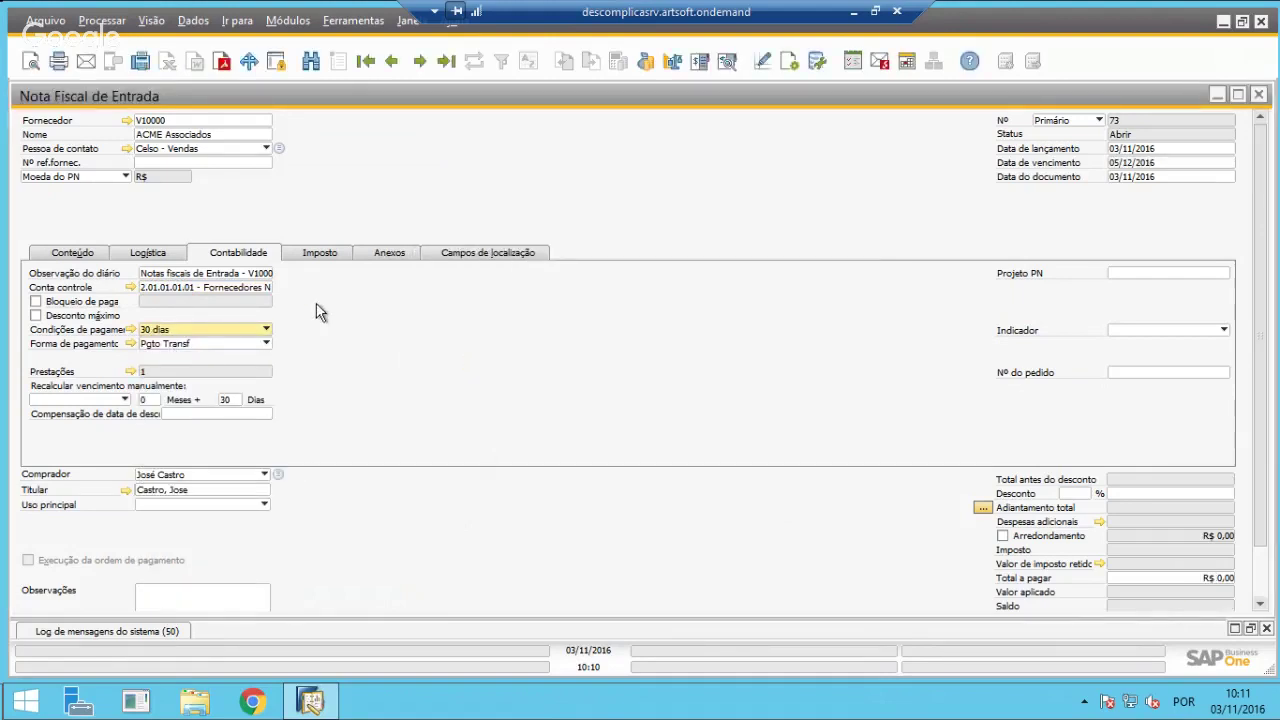
Enter 87654 as the external Nº NF and 1 as the Série in the invoice's tax data.
{"action": "left_click", "coordinate": [321, 257]}
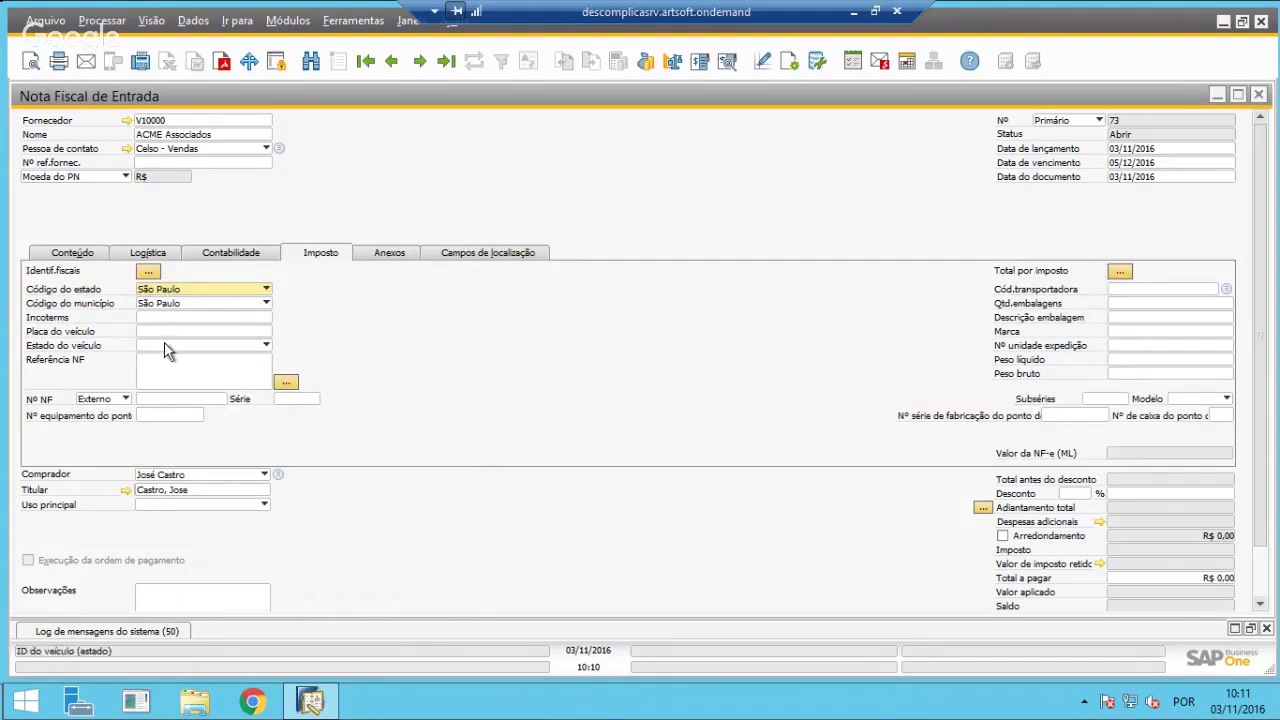
{"action": "left_click", "coordinate": [163, 398]}
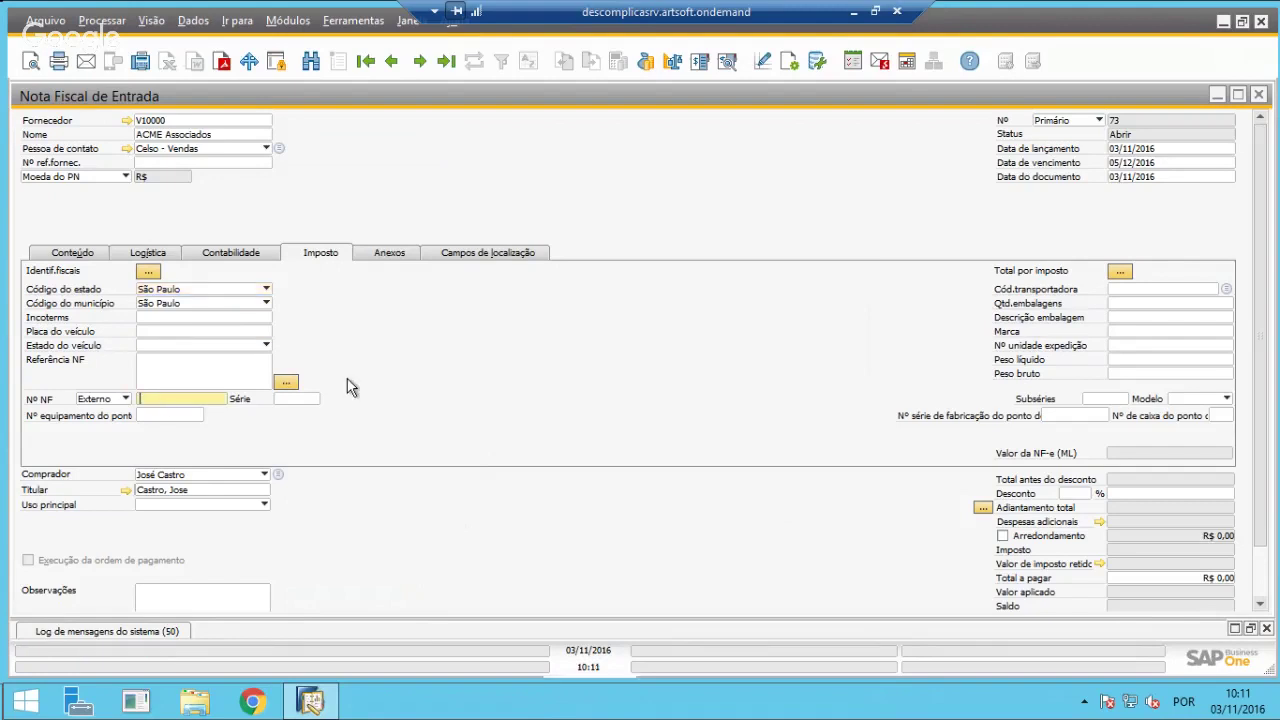
{"action": "type", "text": "87654"}
{"action": "key", "text": "Tab"}
{"action": "type", "text": "1"}
{"action": "key", "text": "Tab"}
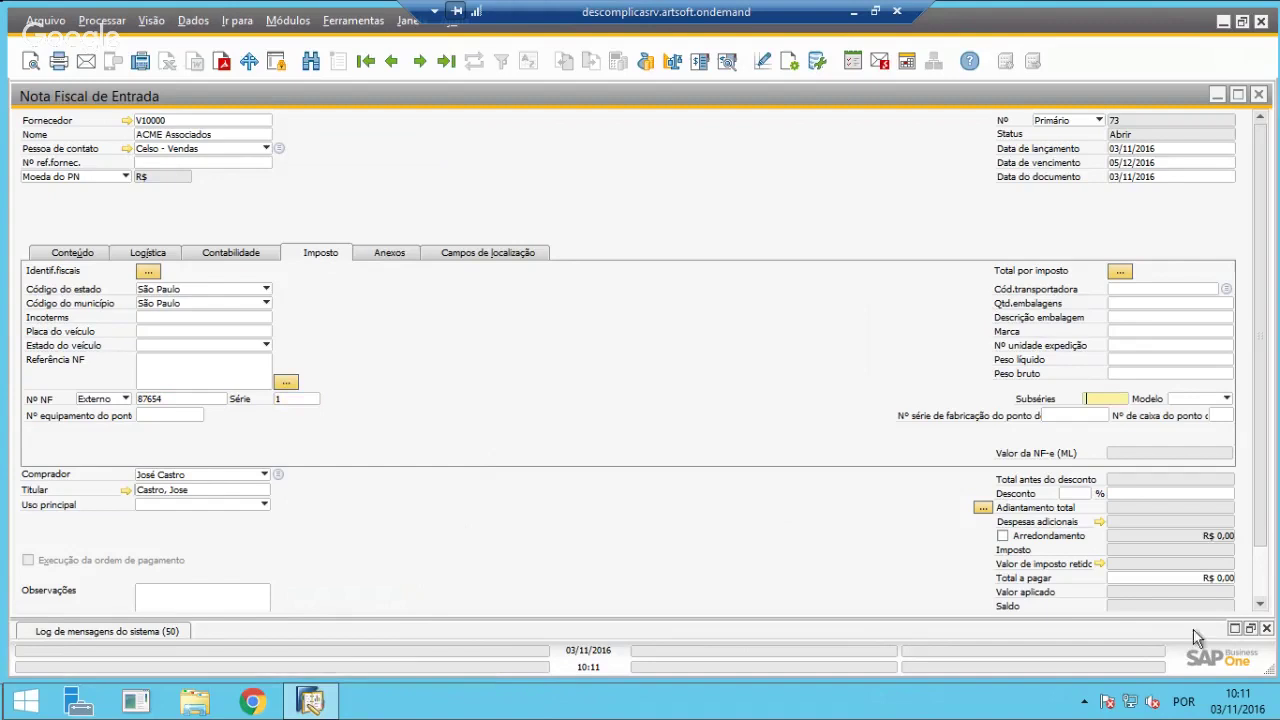
{"action": "left_click", "coordinate": [1261, 590]}
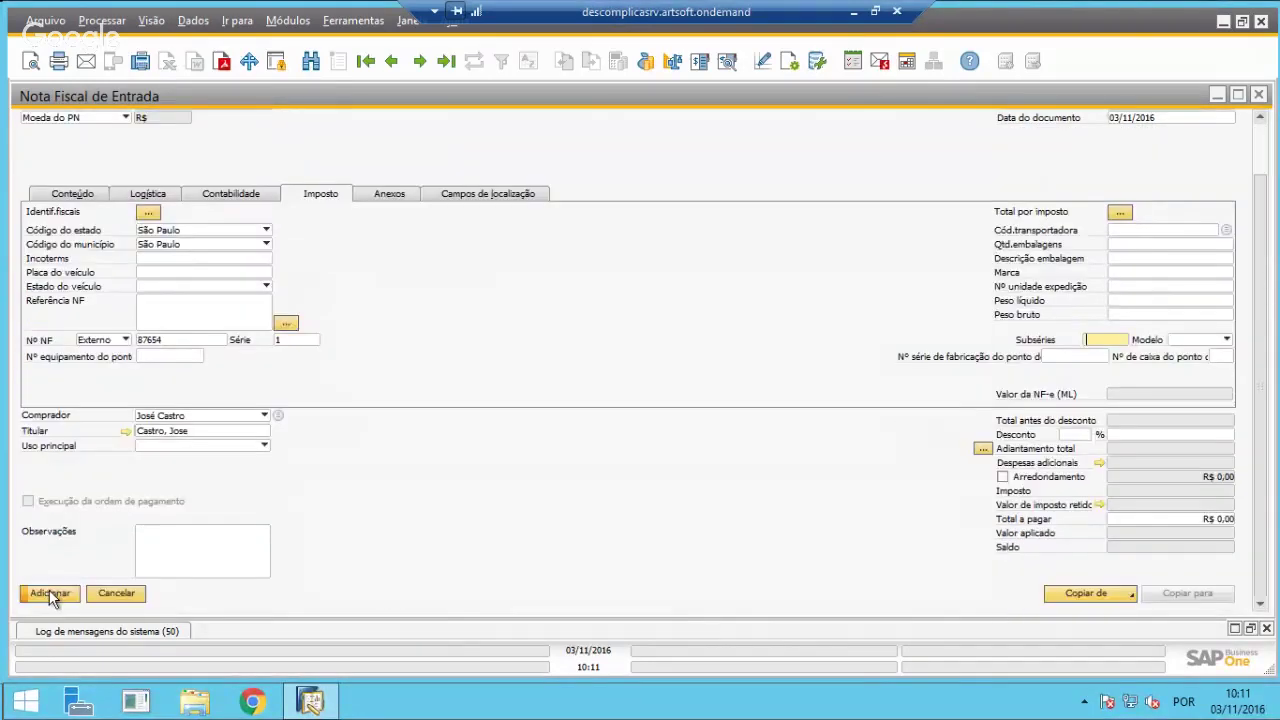
{"action": "left_click", "coordinate": [50, 594]}
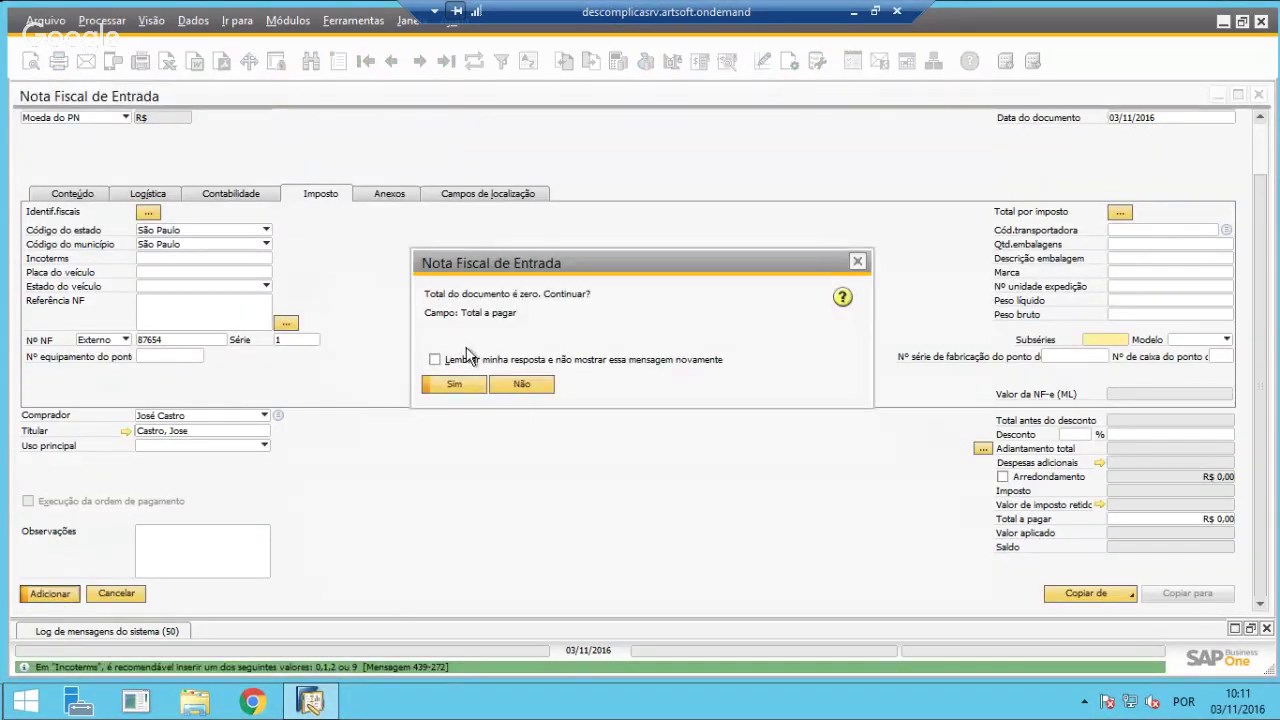
{"action": "left_click", "coordinate": [522, 385]}
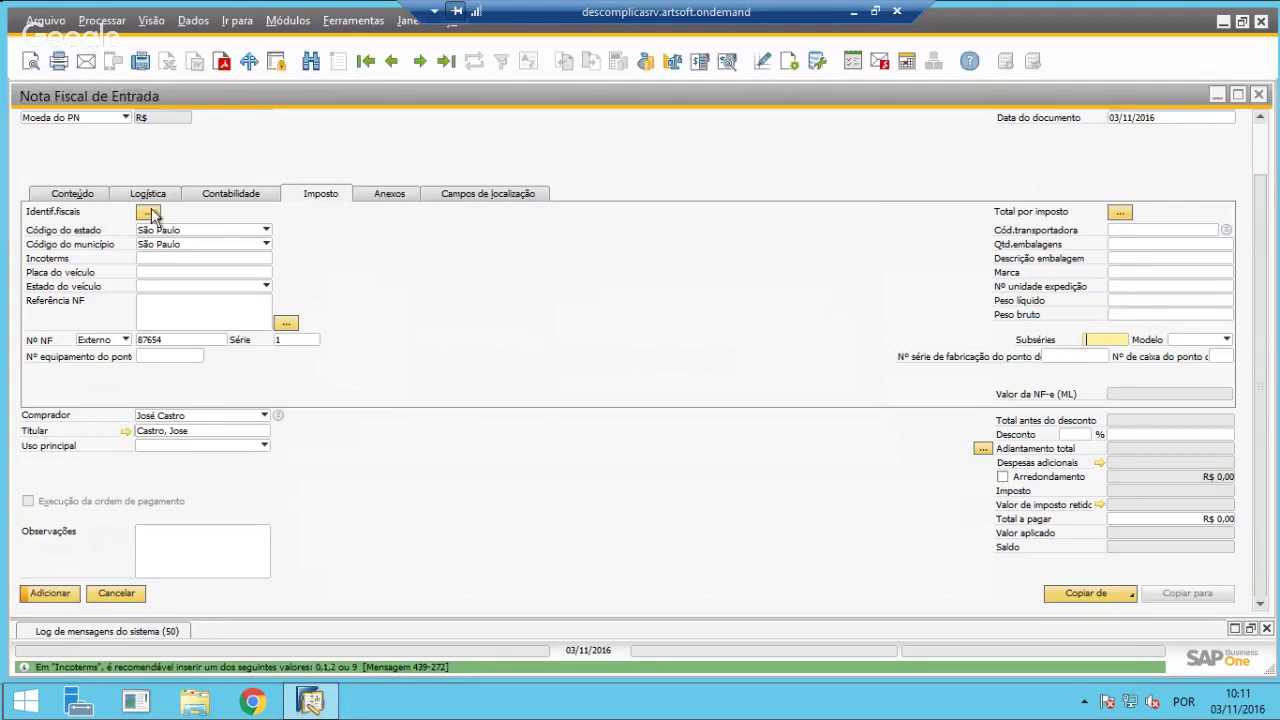
Set the Serviço de Contabilidade line's unit price to 10000 again.
{"action": "left_click", "coordinate": [76, 195]}
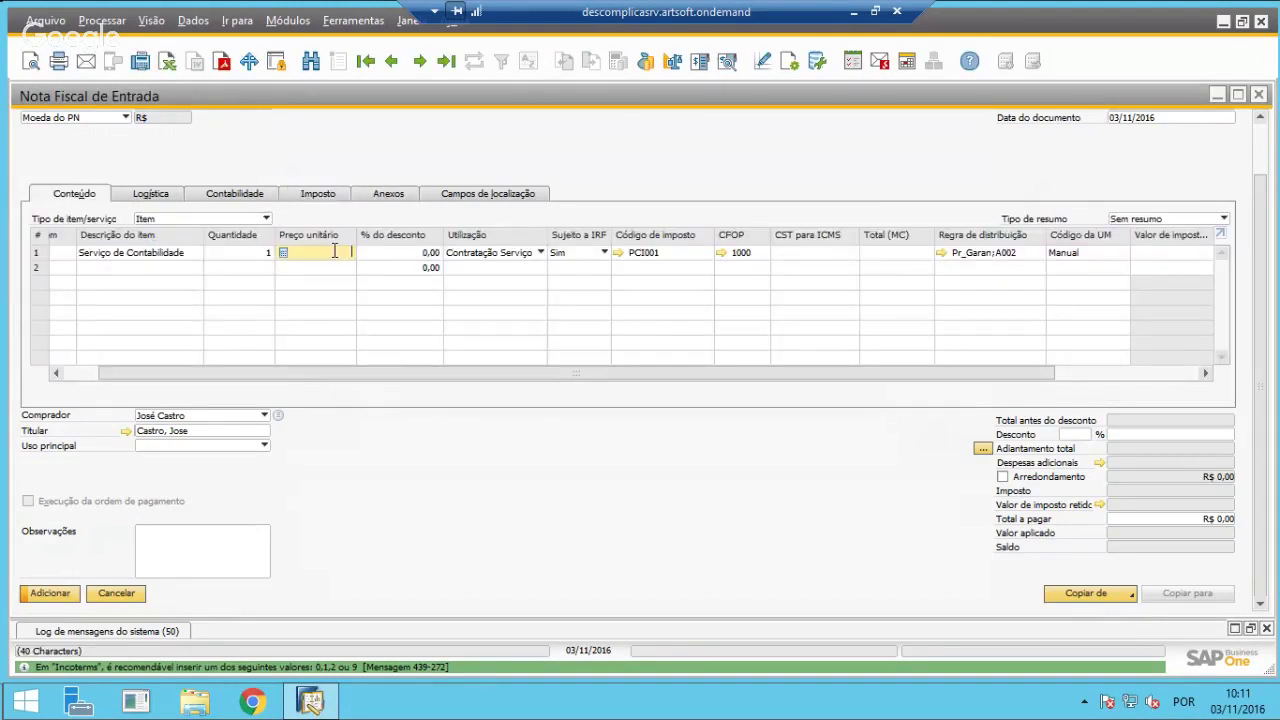
{"action": "type", "text": "10000"}
{"action": "key", "text": "Tab"}
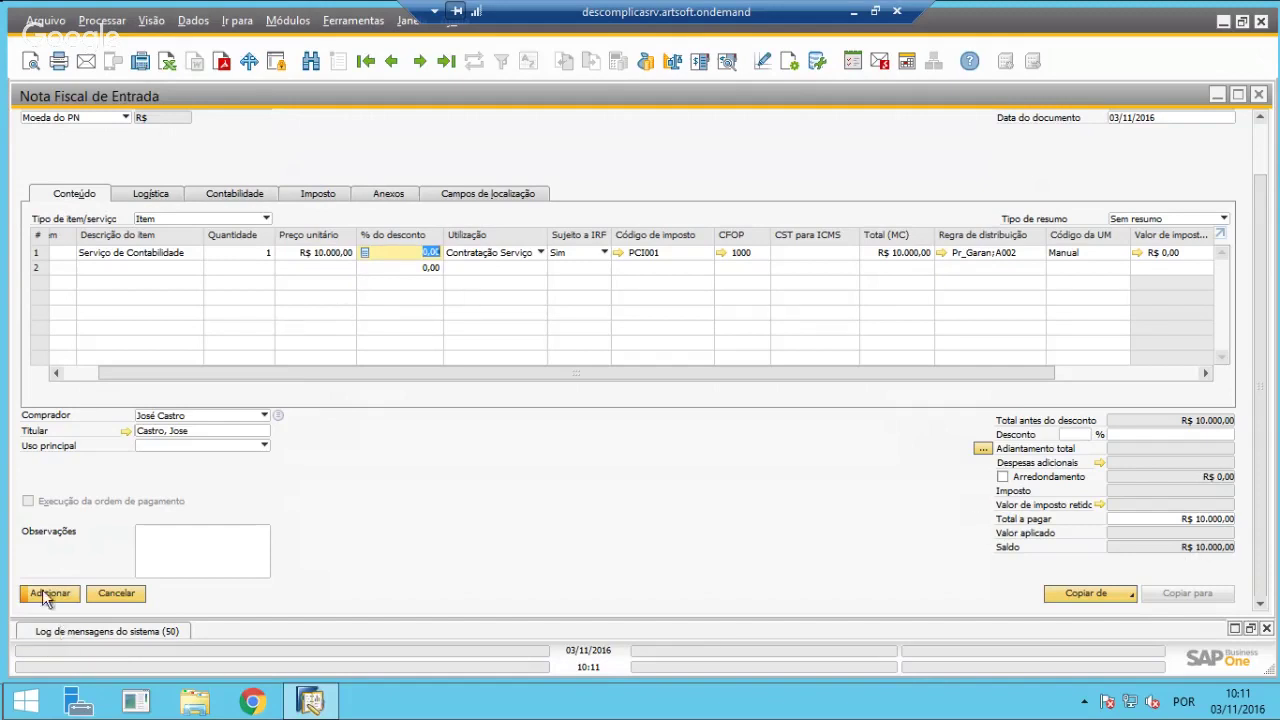
Add the purchase invoice for ACME Associados and accept that it cannot be modified after insertion.
{"action": "left_click", "coordinate": [1258, 145]}
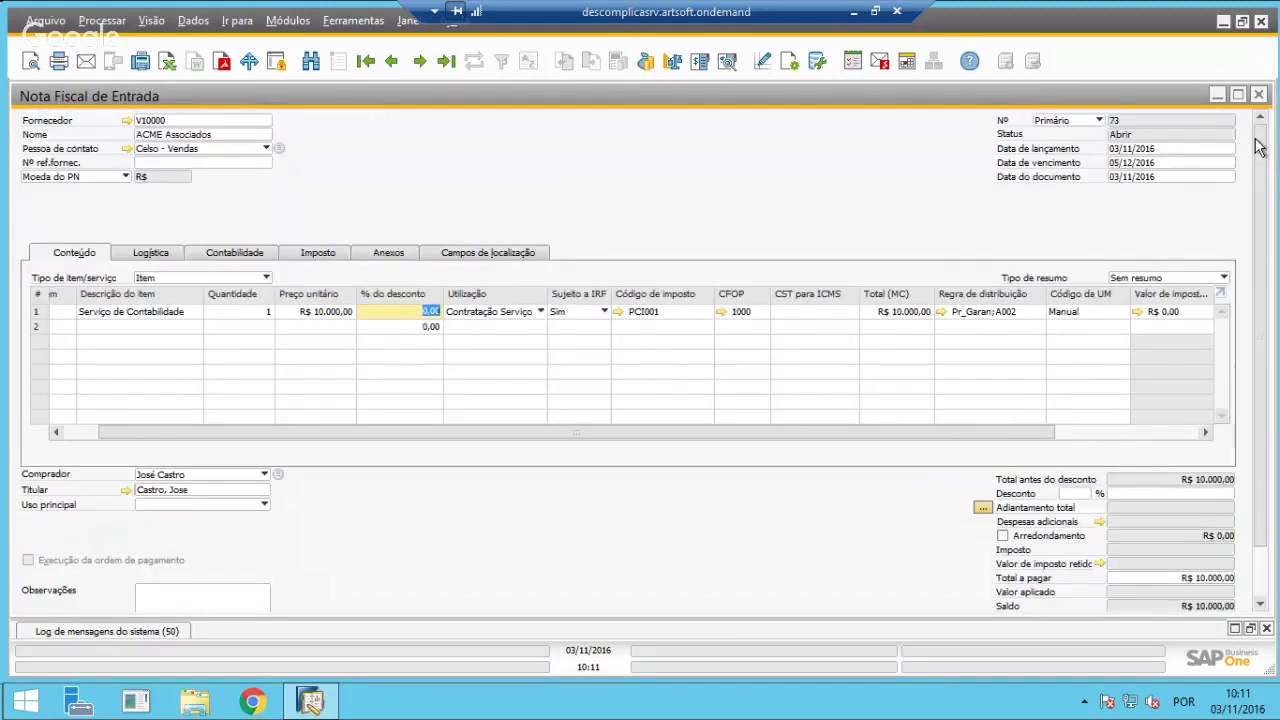
{"action": "scroll", "coordinate": [1258, 145], "scroll_direction": "down", "scroll_amount": 2}
{"action": "left_click", "coordinate": [45, 596]}
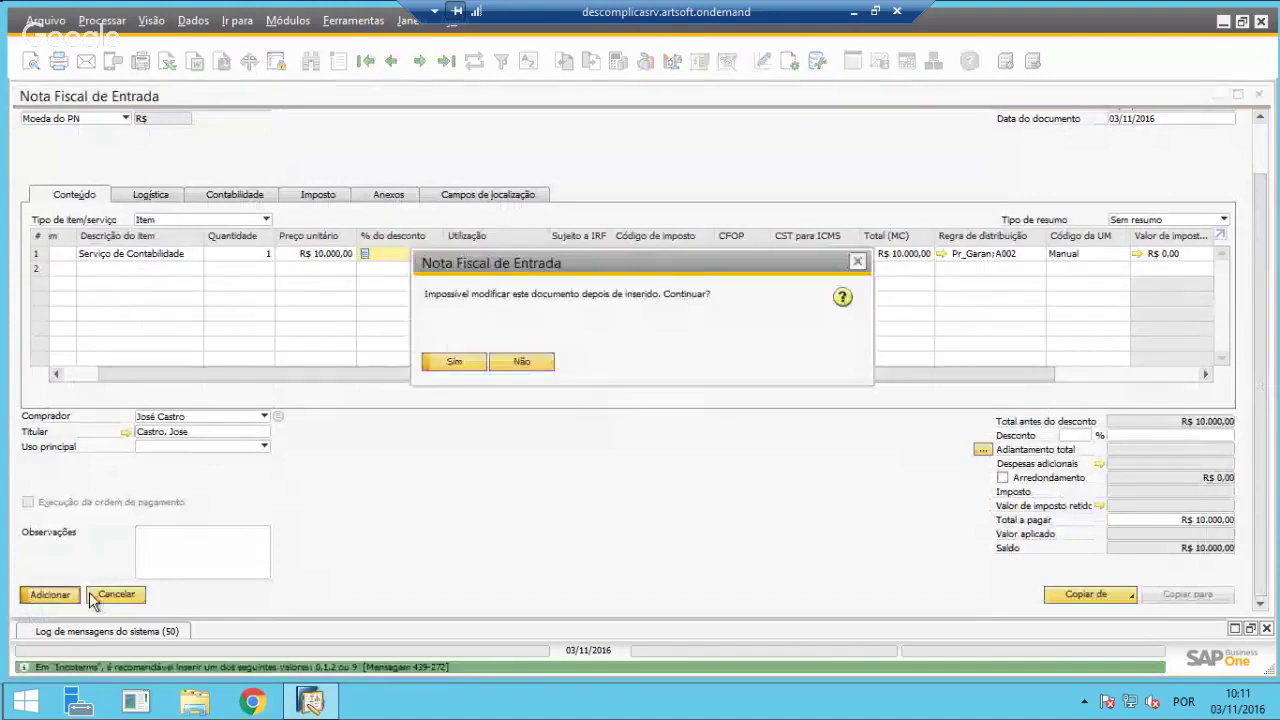
{"action": "left_click", "coordinate": [463, 363]}
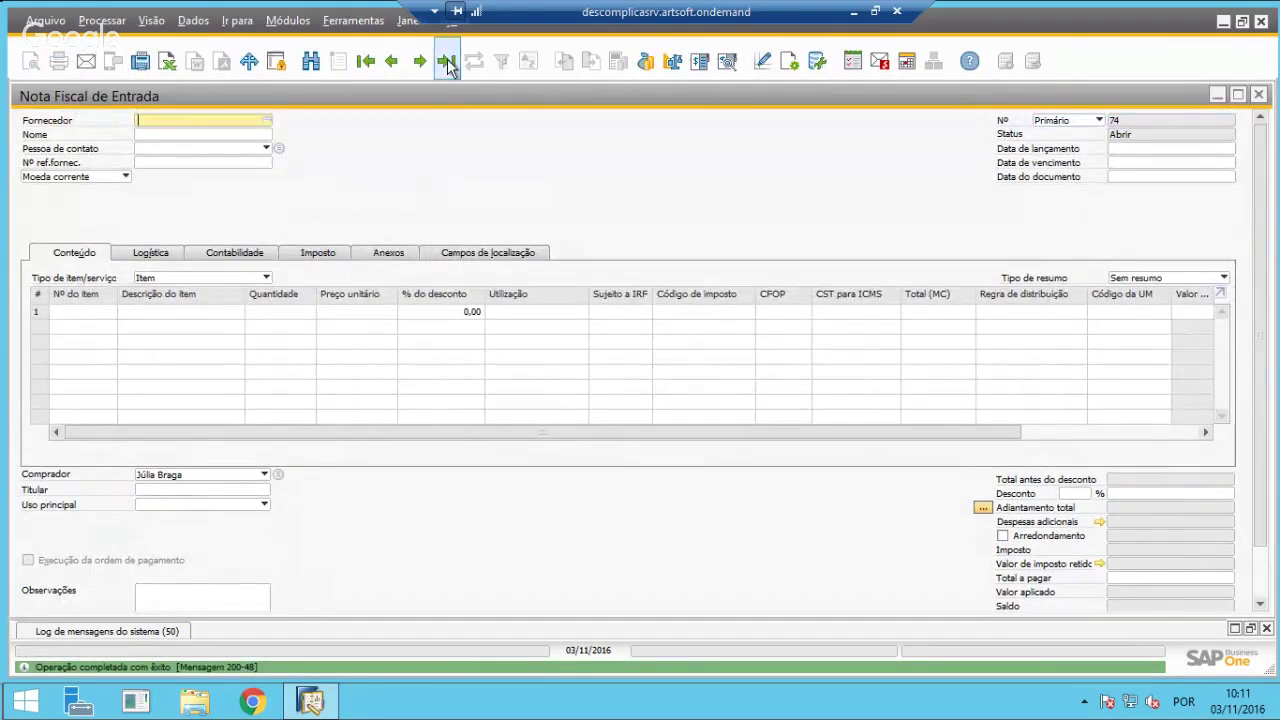
Open the last purchase invoice, examine the accounts and distribution rules in its journal entry, and close both documents.
{"action": "left_click", "coordinate": [447, 63]}
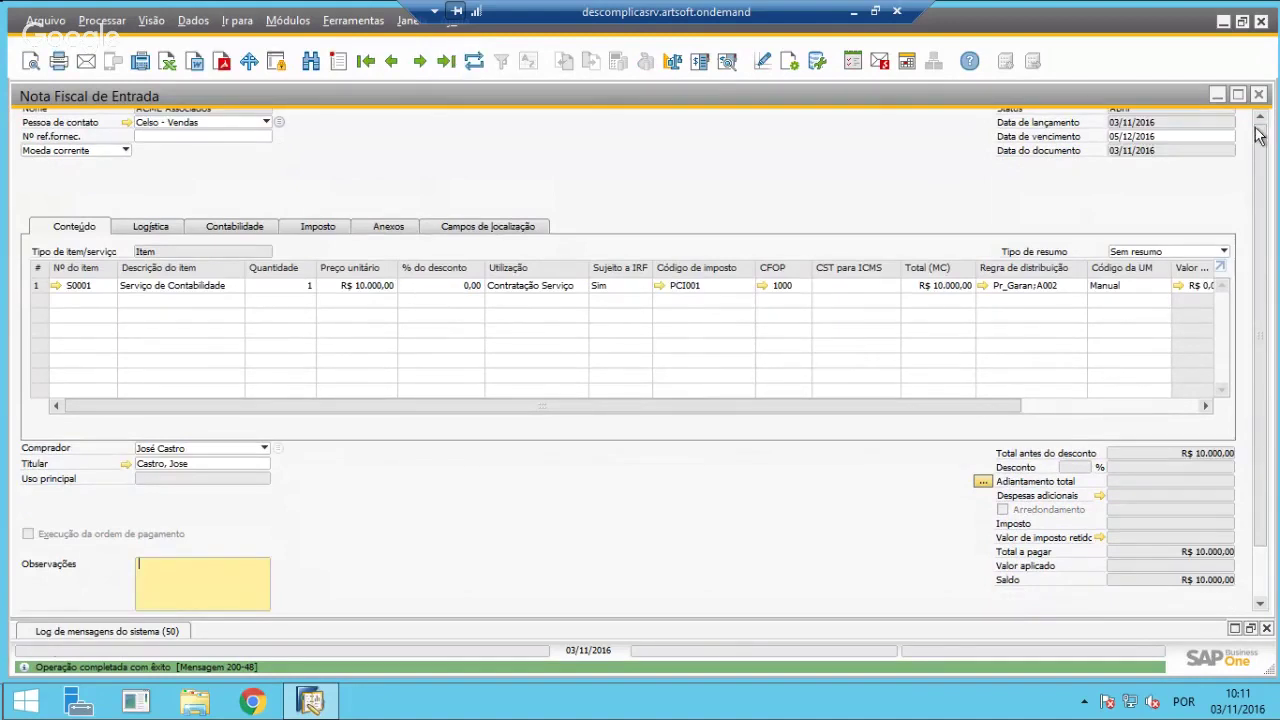
{"action": "scroll", "coordinate": [1258, 135], "scroll_direction": "up", "scroll_amount": 1}
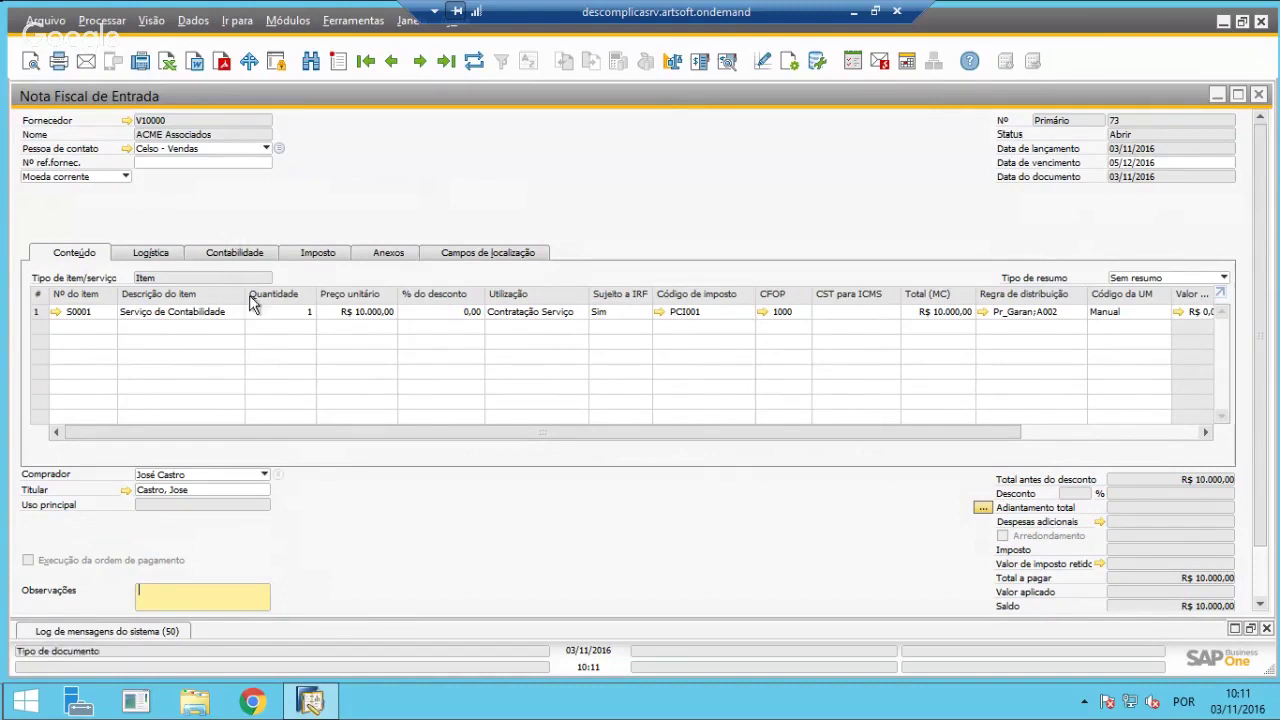
{"action": "left_click", "coordinate": [206, 256]}
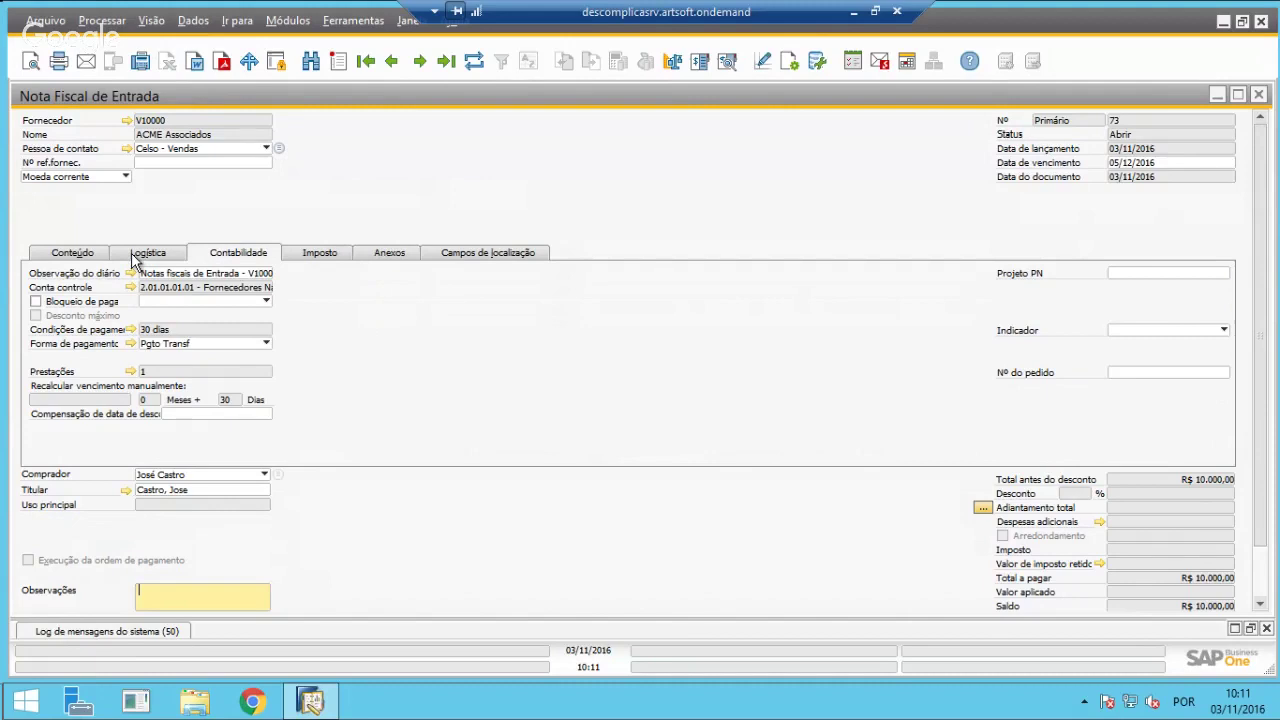
{"action": "right_click", "coordinate": [440, 200]}
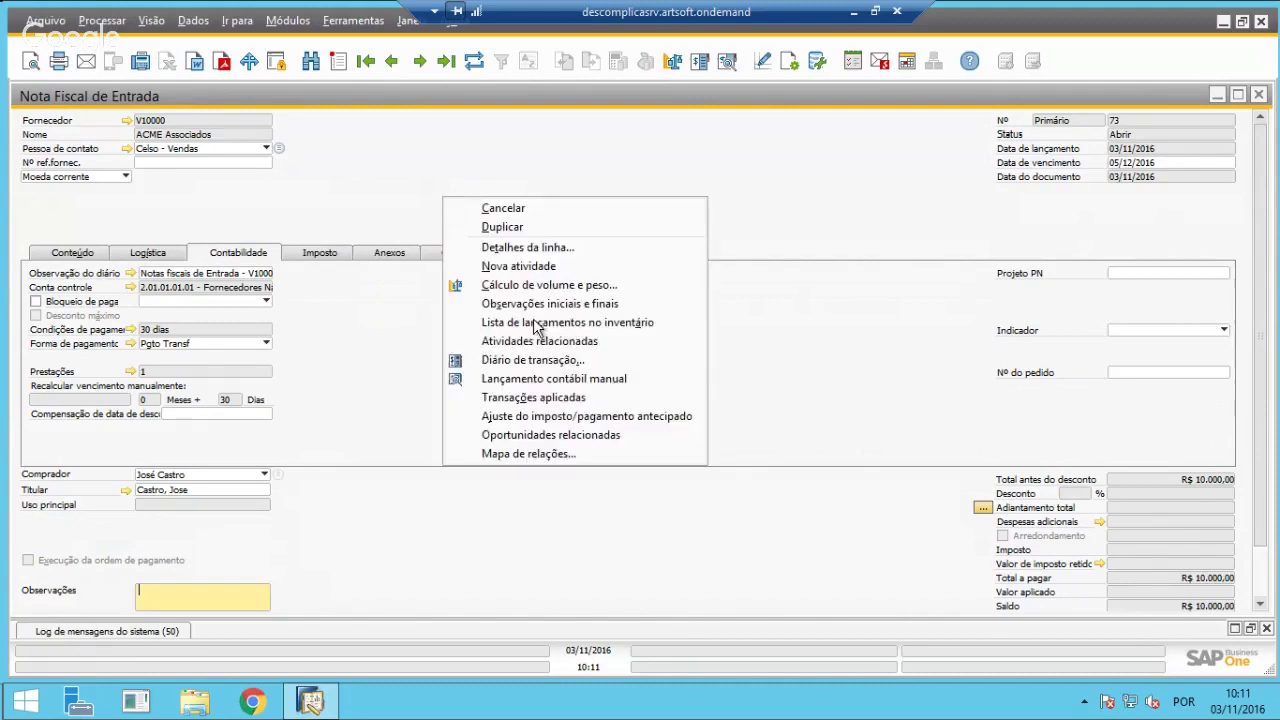
{"action": "left_click", "coordinate": [538, 381]}
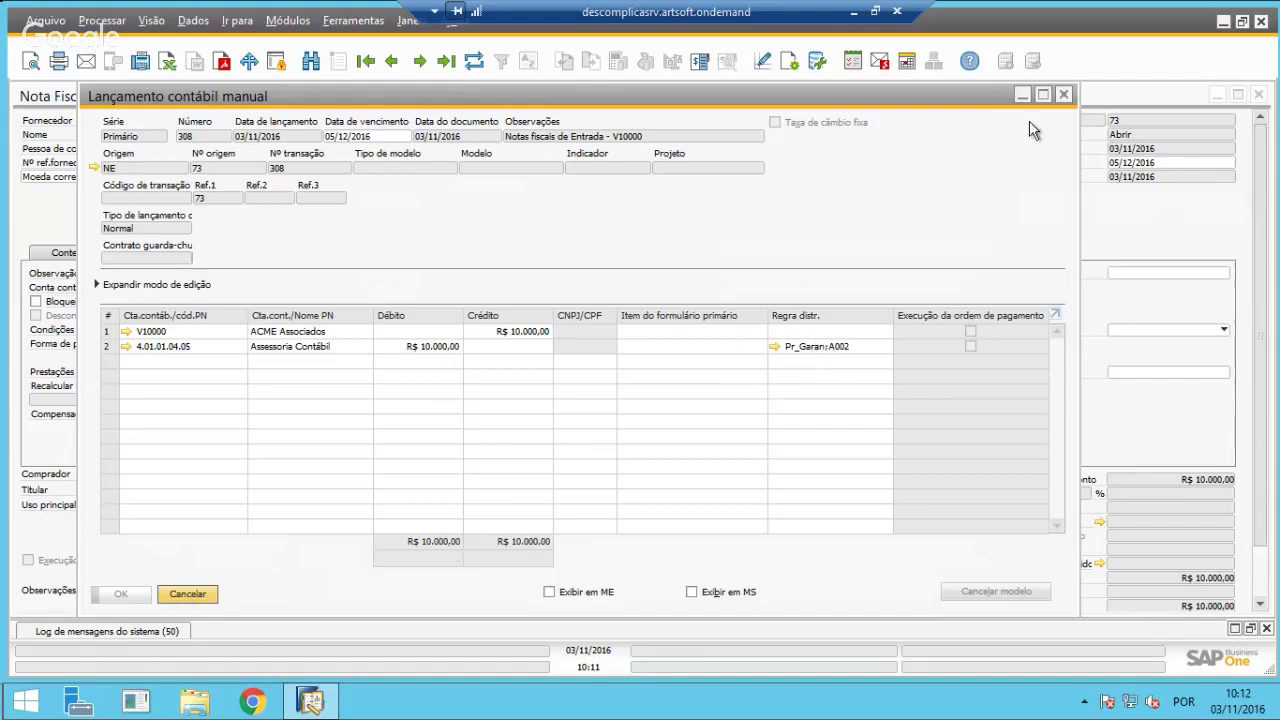
{"action": "left_click", "coordinate": [1063, 94]}
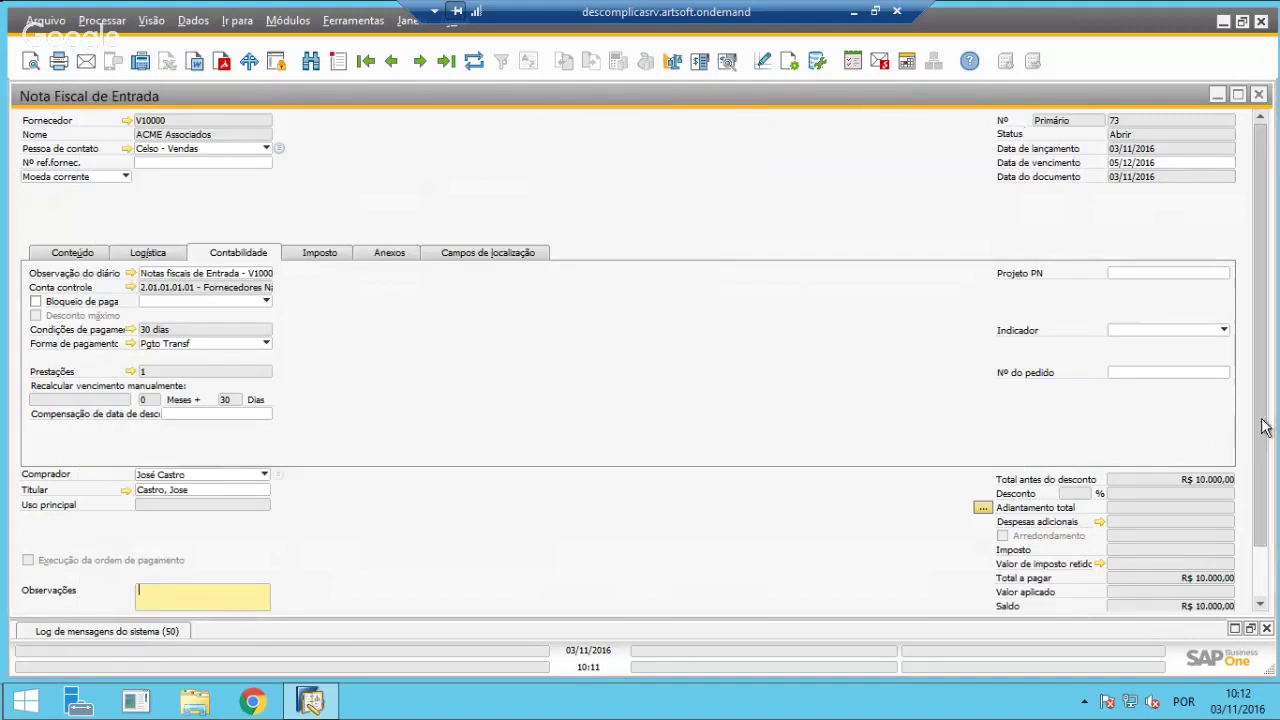
{"action": "scroll", "coordinate": [1263, 427], "scroll_direction": "down", "scroll_amount": 2}
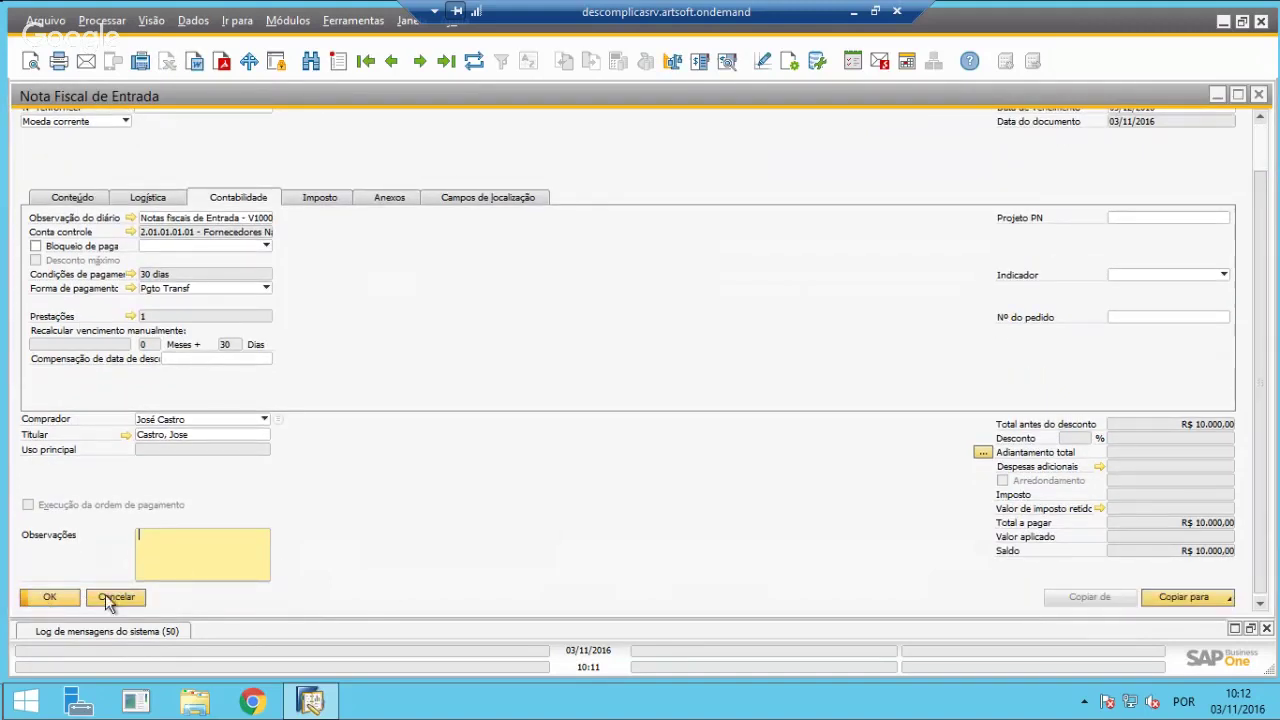
{"action": "left_click", "coordinate": [64, 598]}
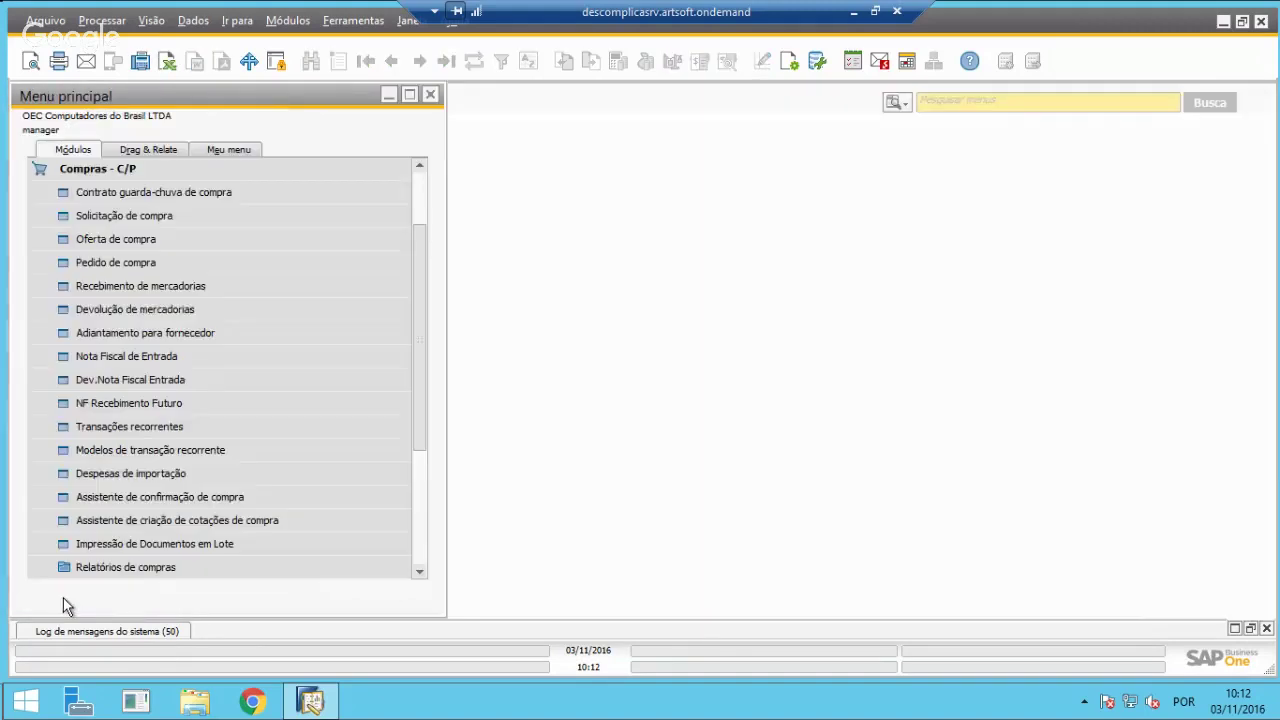
Open the selection criteria for the cost accounting report Relatório do centro de custo.
{"action": "left_click", "coordinate": [197, 172]}
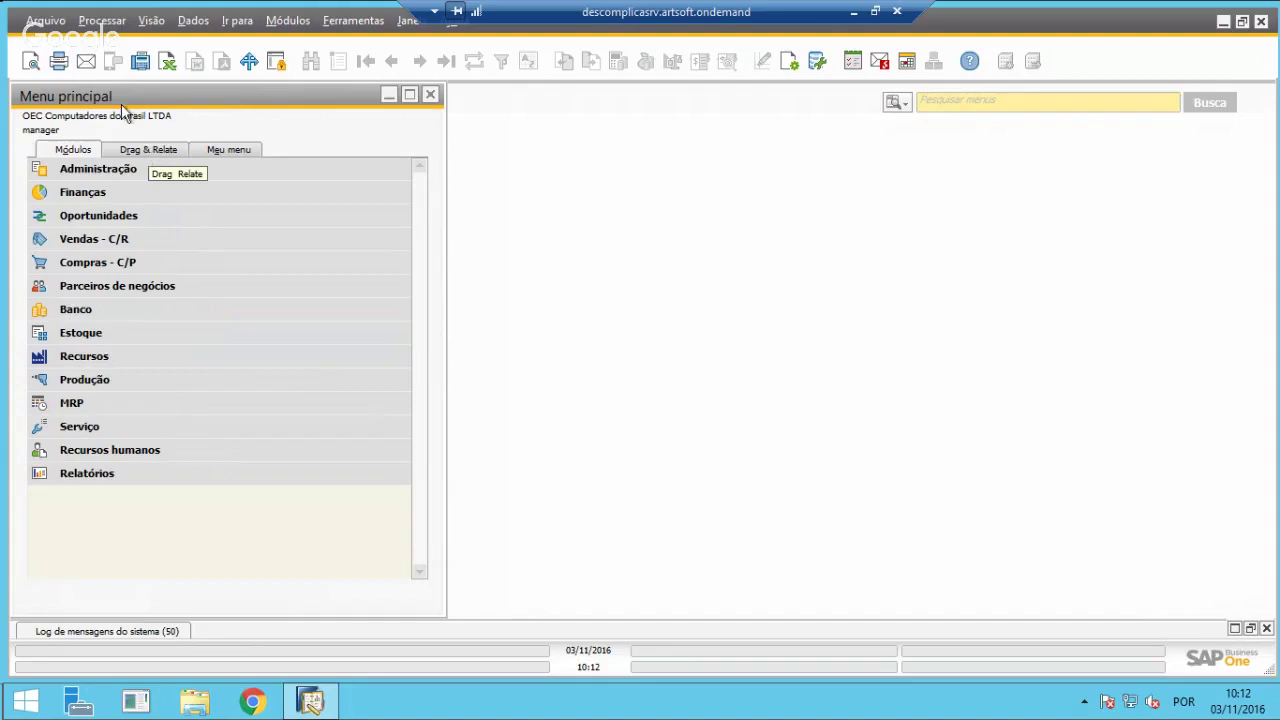
{"action": "left_click", "coordinate": [107, 199]}
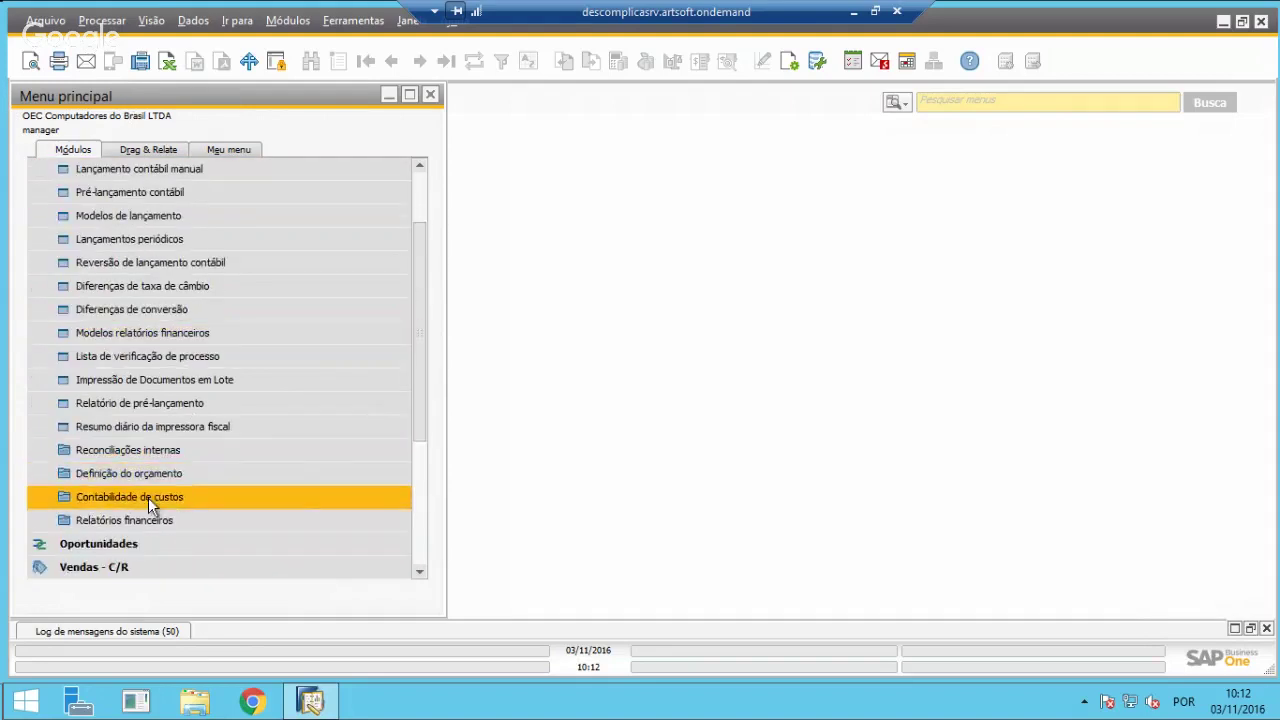
{"action": "left_click", "coordinate": [148, 497]}
{"action": "scroll", "coordinate": [155, 395], "scroll_direction": "down", "scroll_amount": 1}
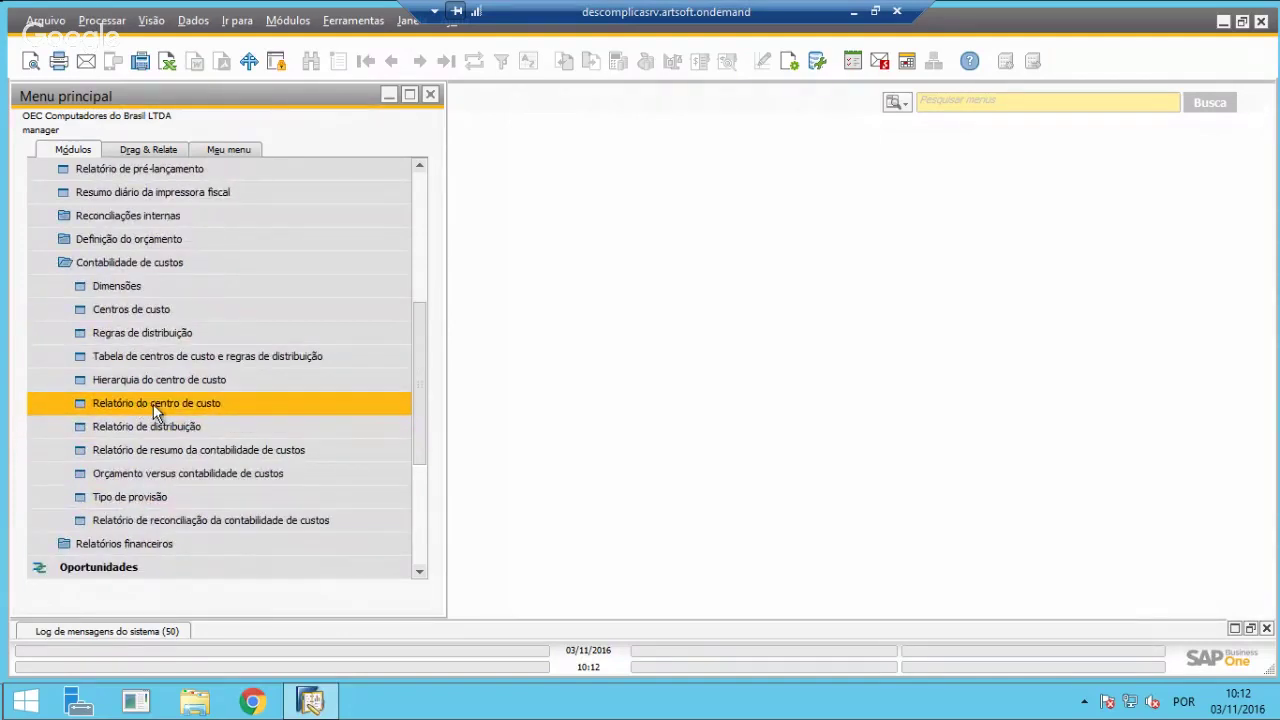
{"action": "left_click", "coordinate": [153, 404]}
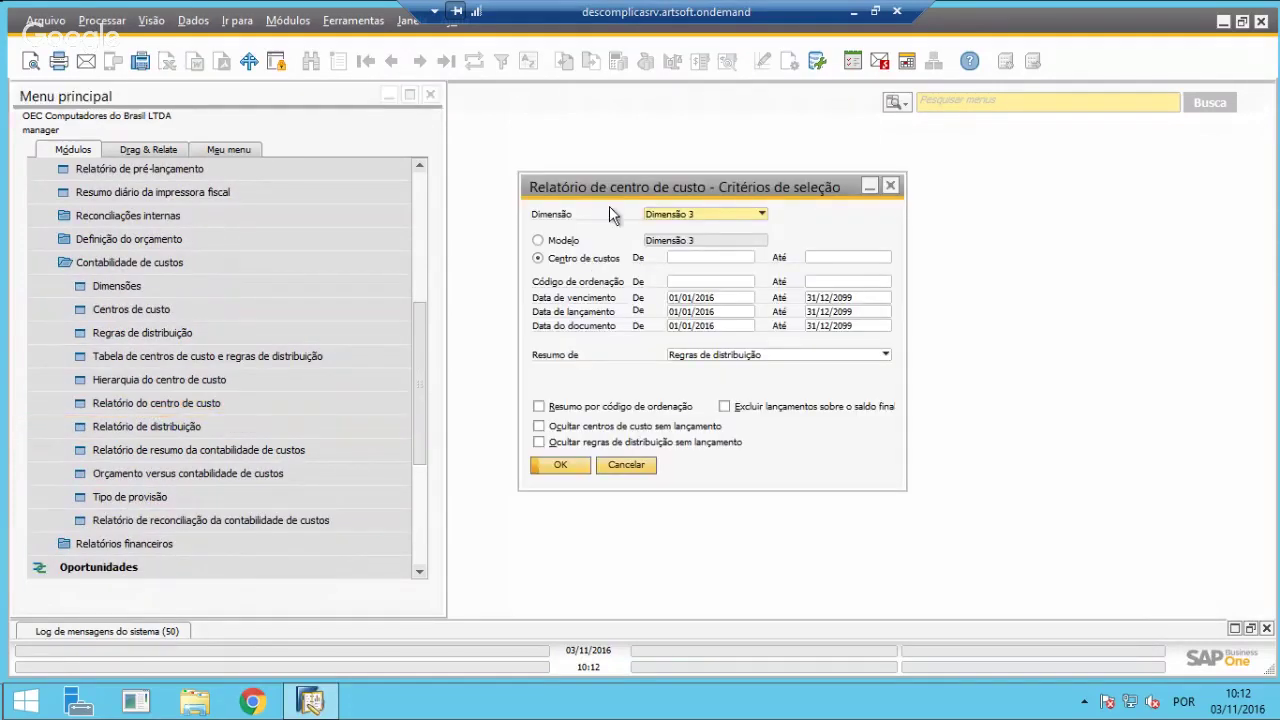
{"action": "left_click_drag", "start_coordinate": [613, 179], "coordinate": [617, 168]}
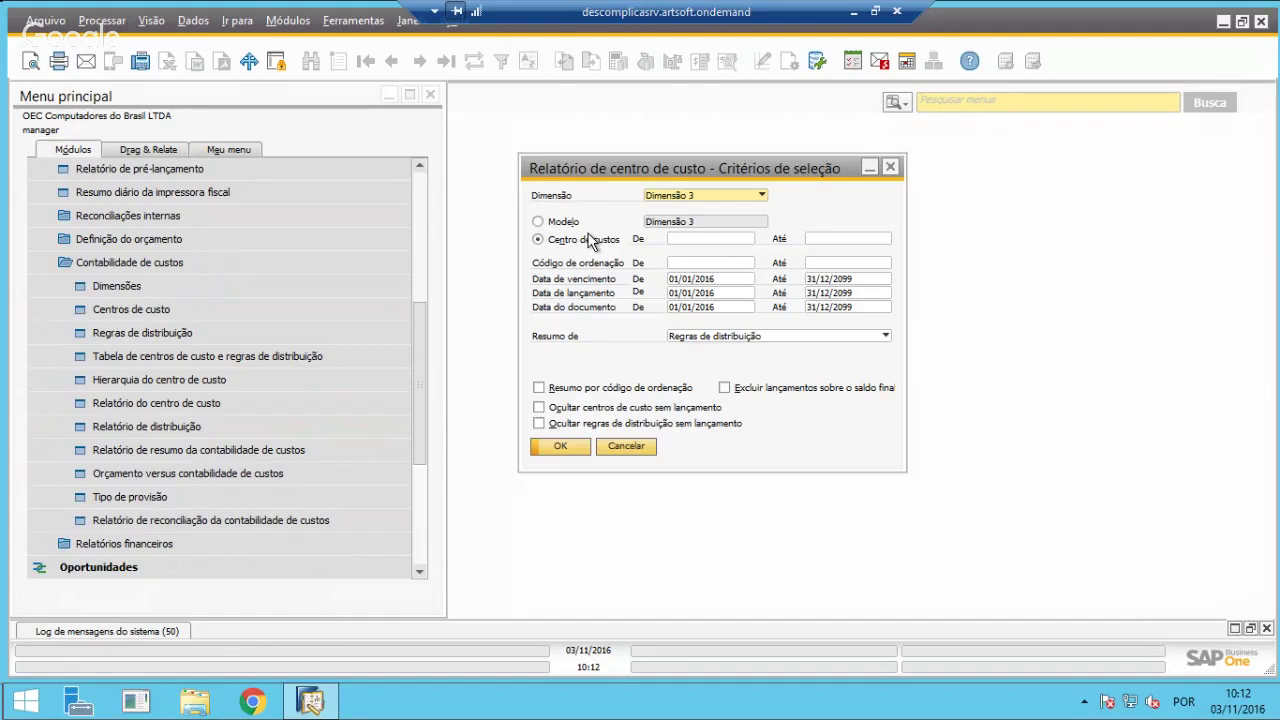
Run the cost center report for the Áreas de Negócios dimension, selected by Centro de custos and summarized by Regras de distribuição.
{"action": "left_click", "coordinate": [673, 196]}
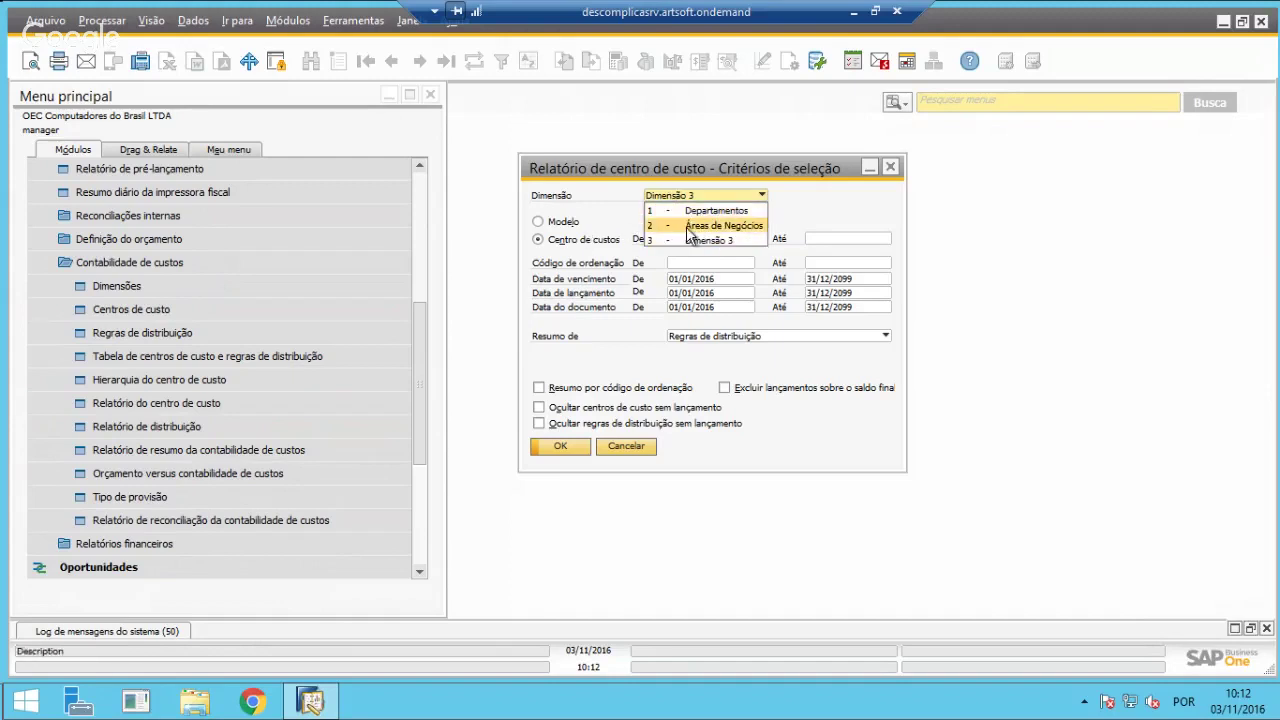
{"action": "left_click", "coordinate": [653, 224]}
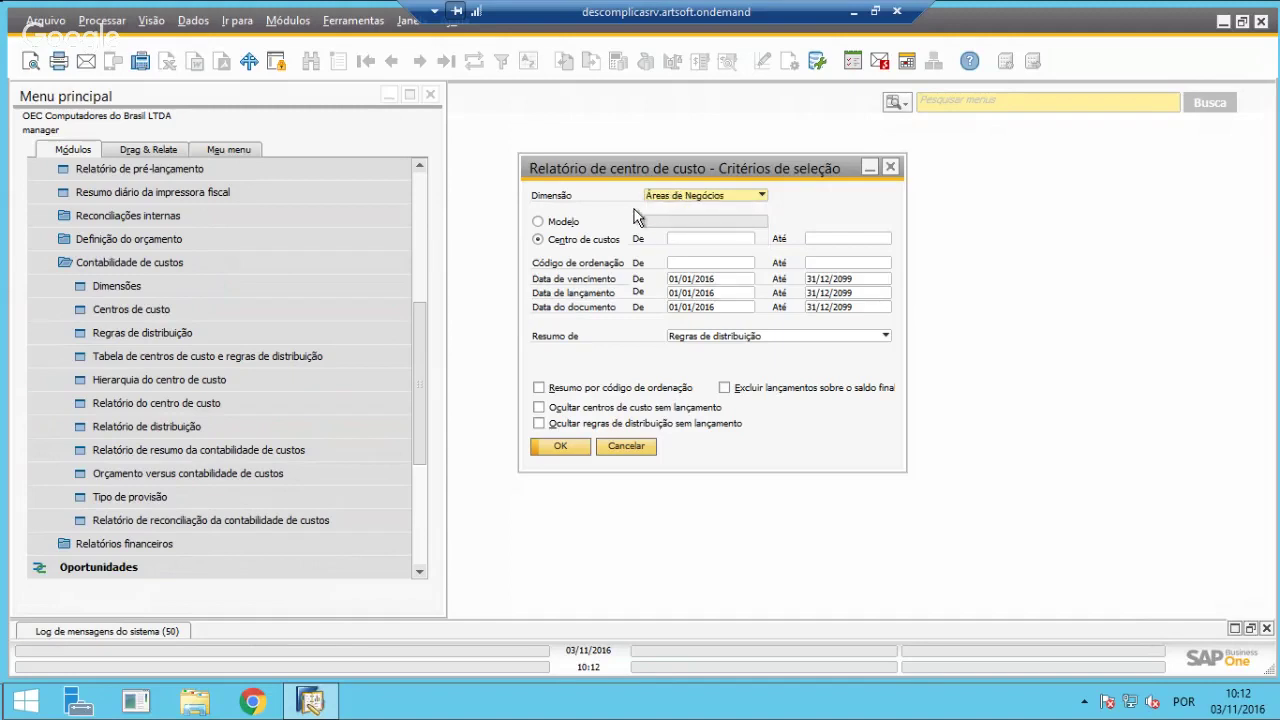
{"action": "left_click", "coordinate": [558, 223]}
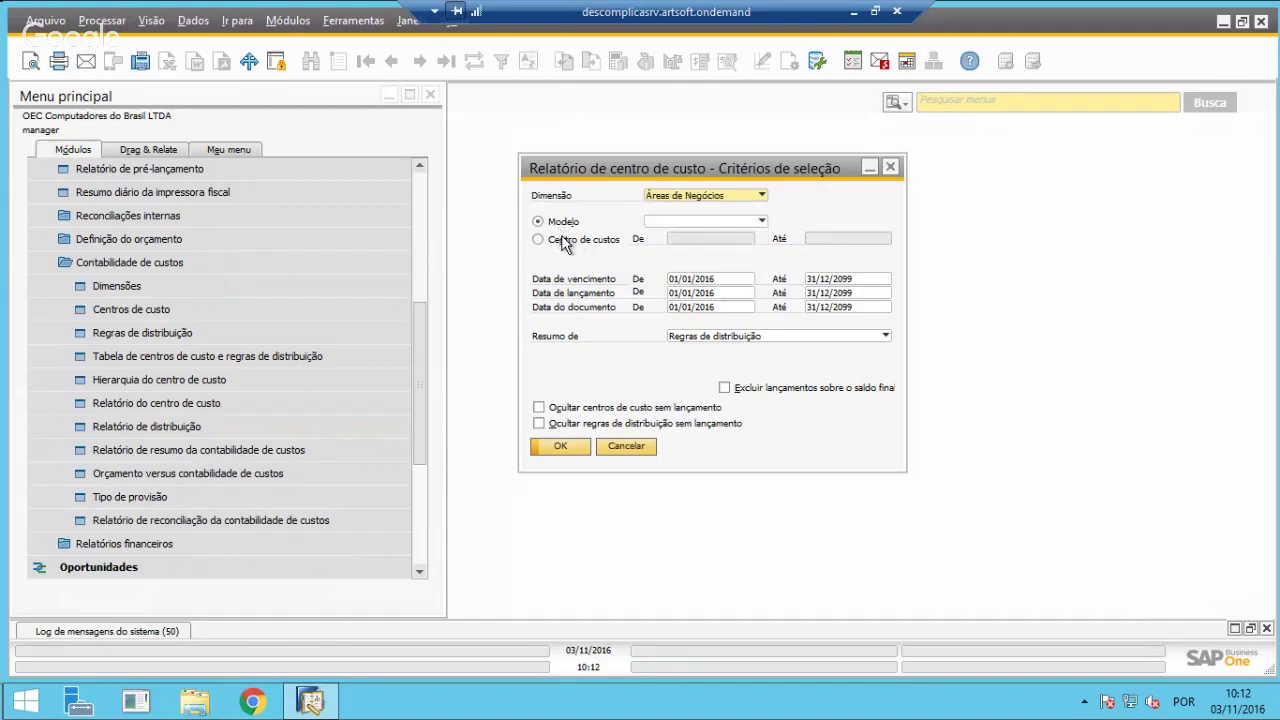
{"action": "left_click", "coordinate": [562, 240]}
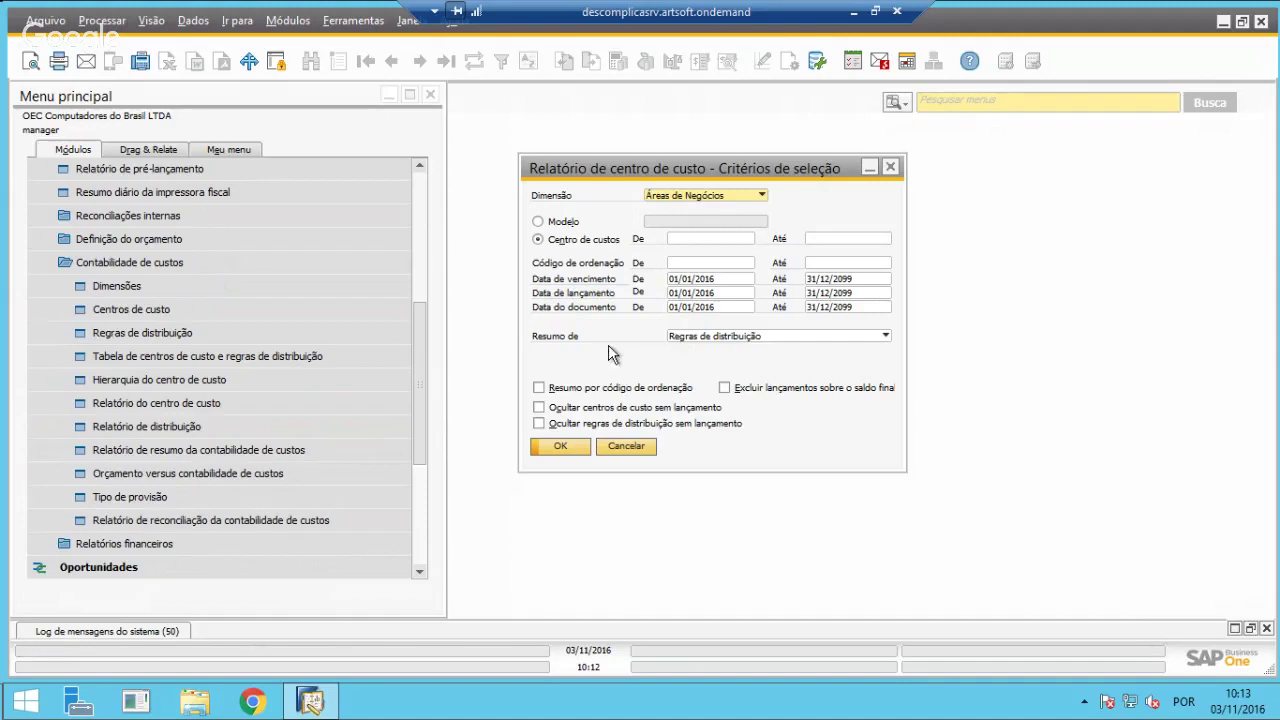
{"action": "left_click", "coordinate": [705, 340]}
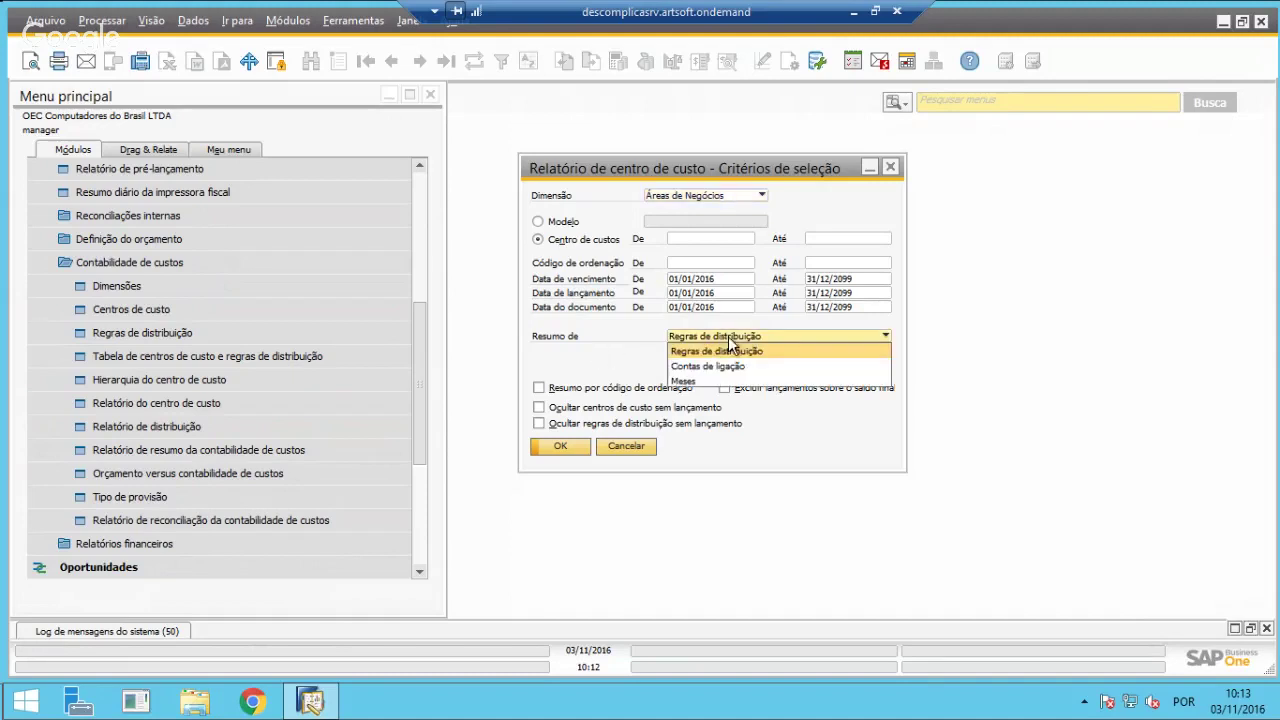
{"action": "left_click", "coordinate": [698, 352]}
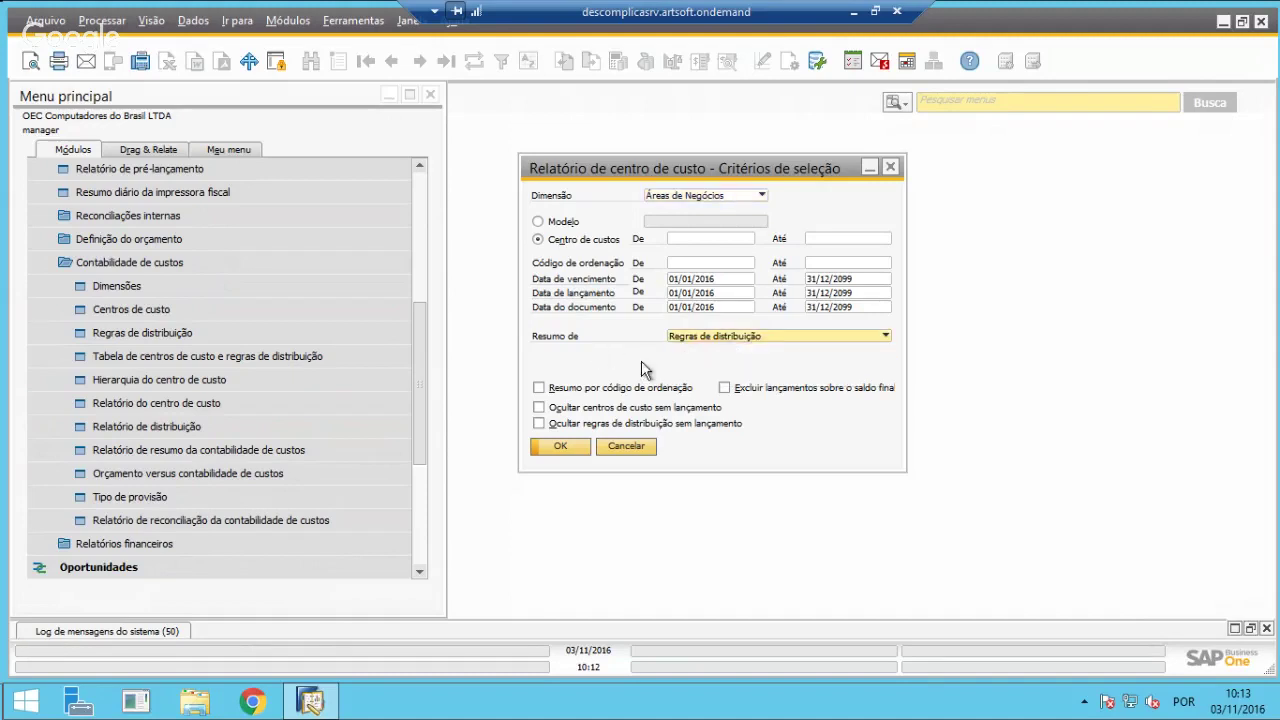
{"action": "left_click", "coordinate": [561, 446]}
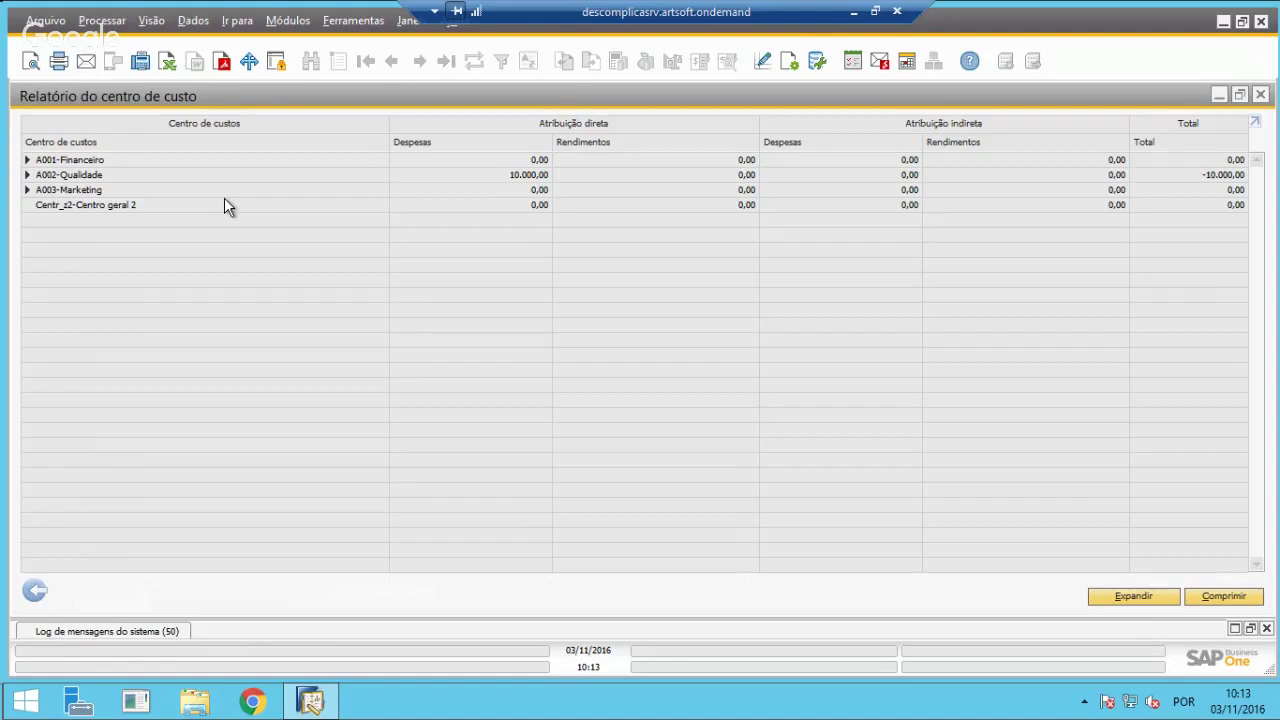
Expand all cost centers in the report to examine their distribution rules, and close the report and its selection criteria.
{"action": "left_click", "coordinate": [26, 176]}
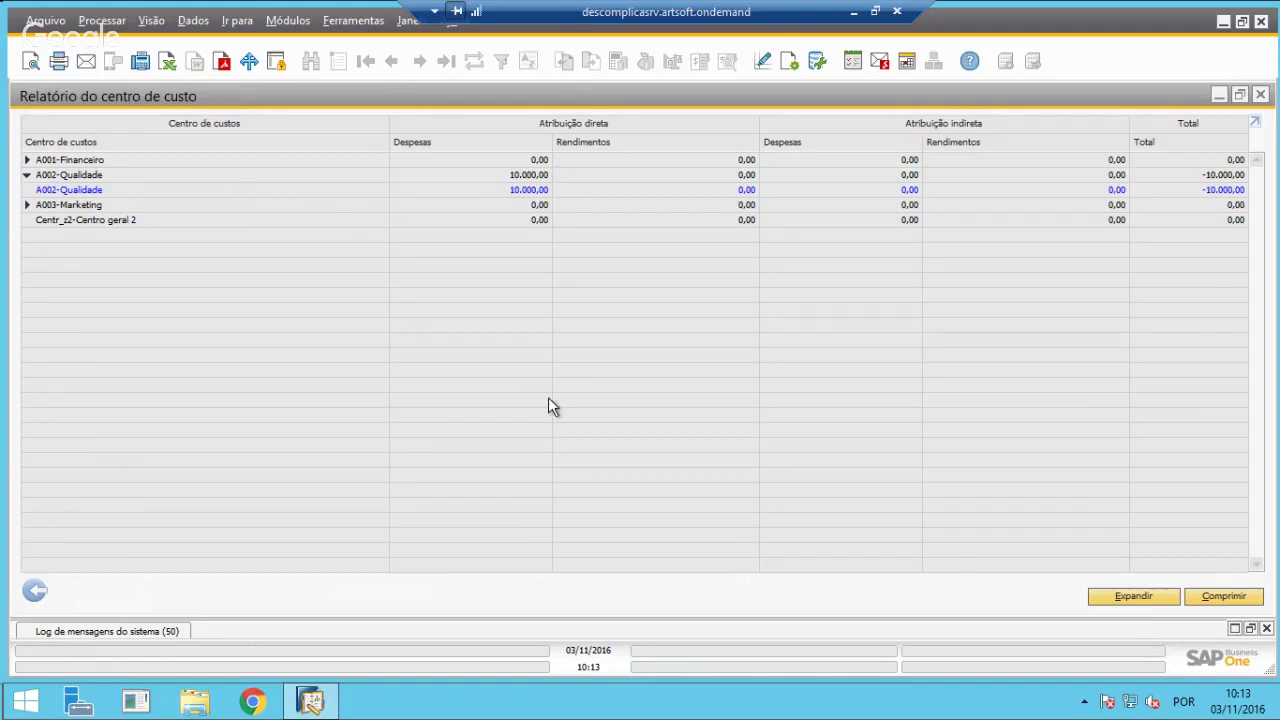
{"action": "left_click", "coordinate": [1115, 596]}
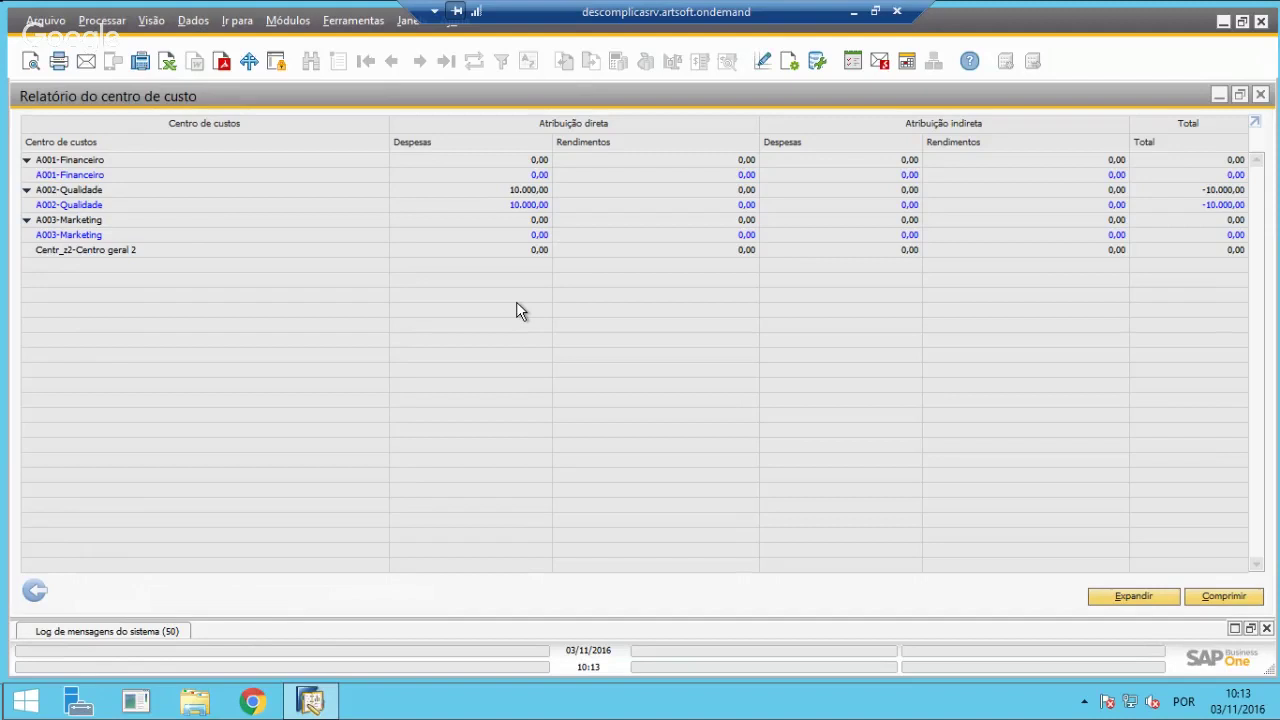
{"action": "left_click", "coordinate": [35, 594]}
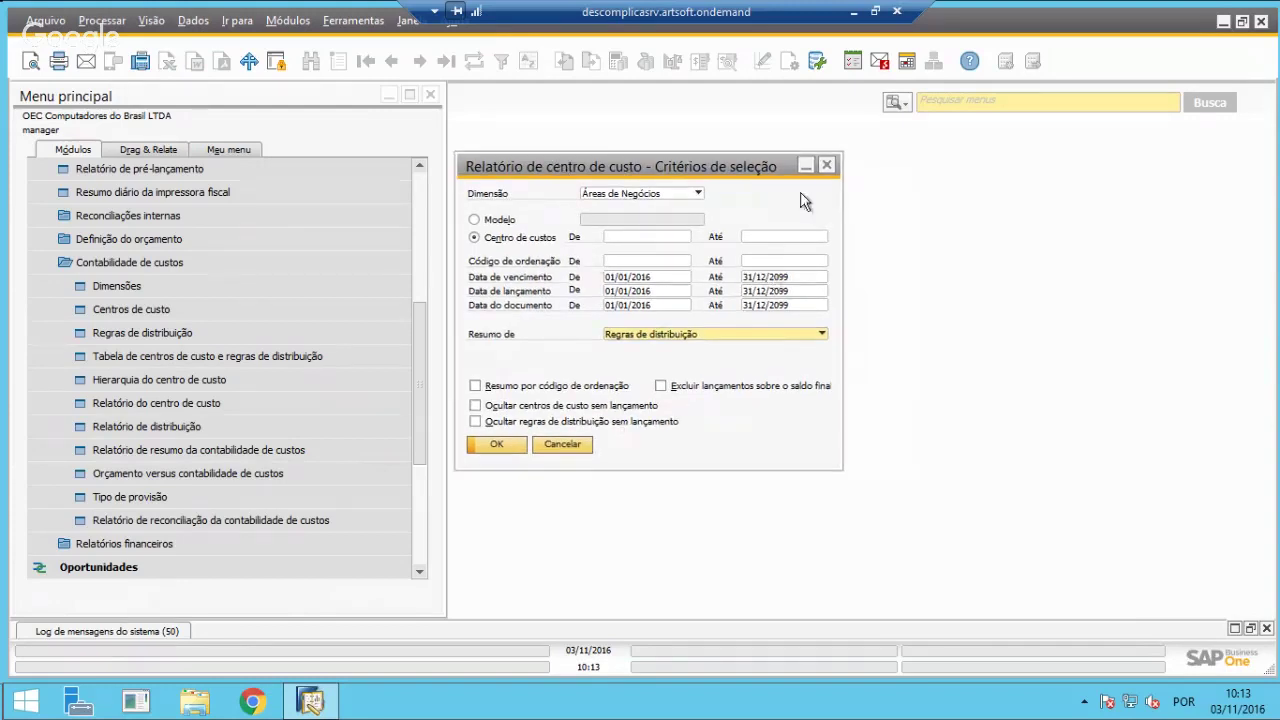
{"action": "left_click", "coordinate": [826, 166]}
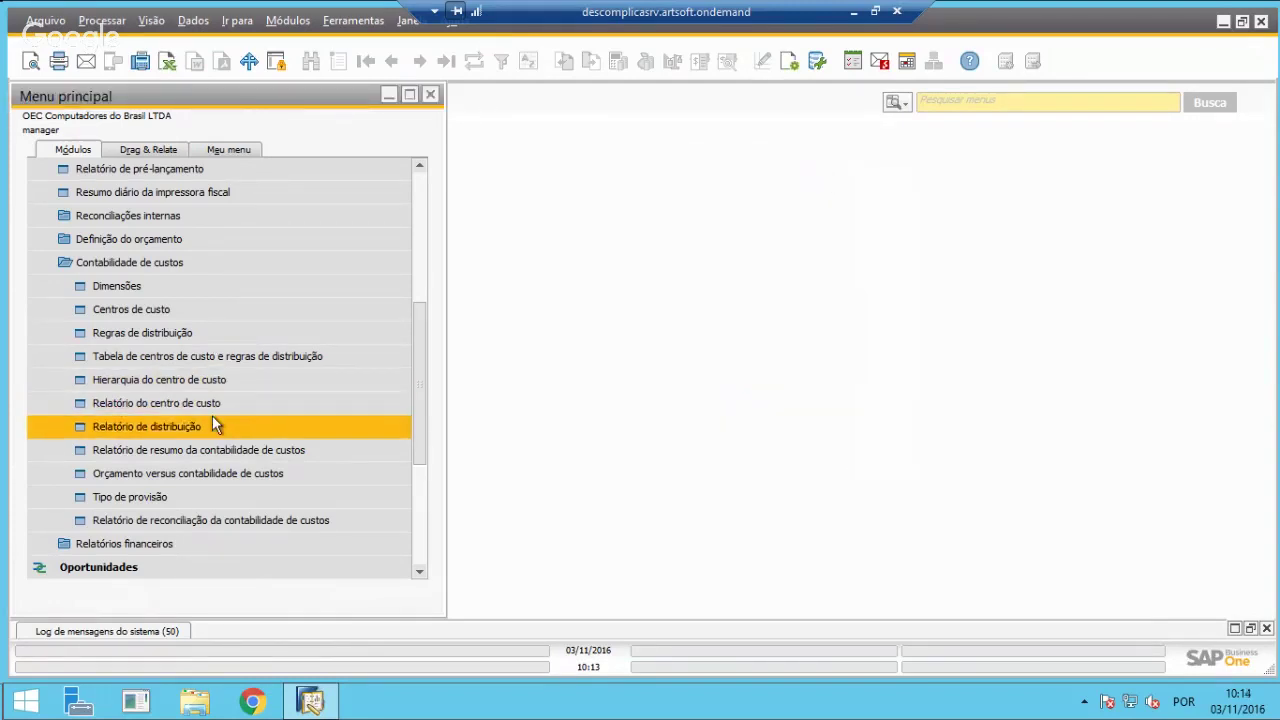
Run the Relatório de distribuição for the Áreas de Negócios dimension and maximize the report.
{"action": "left_click", "coordinate": [154, 426]}
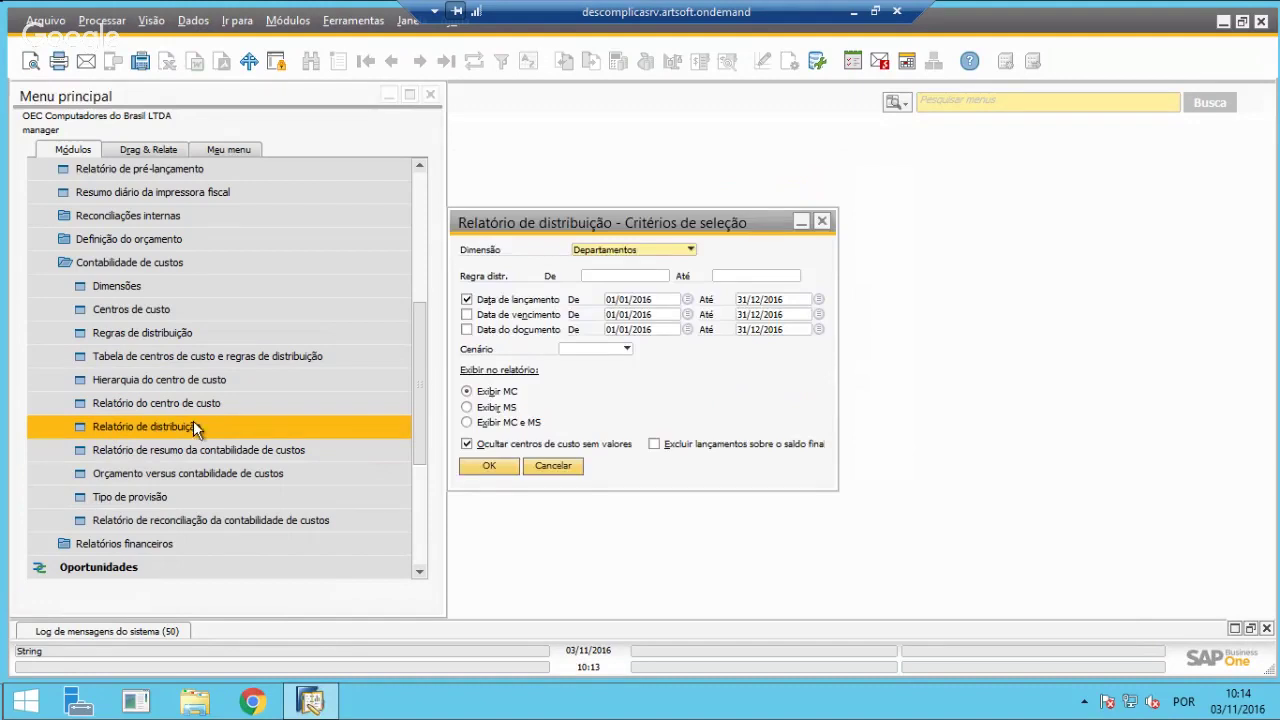
{"action": "left_click", "coordinate": [627, 238]}
{"action": "left_click", "coordinate": [625, 266]}
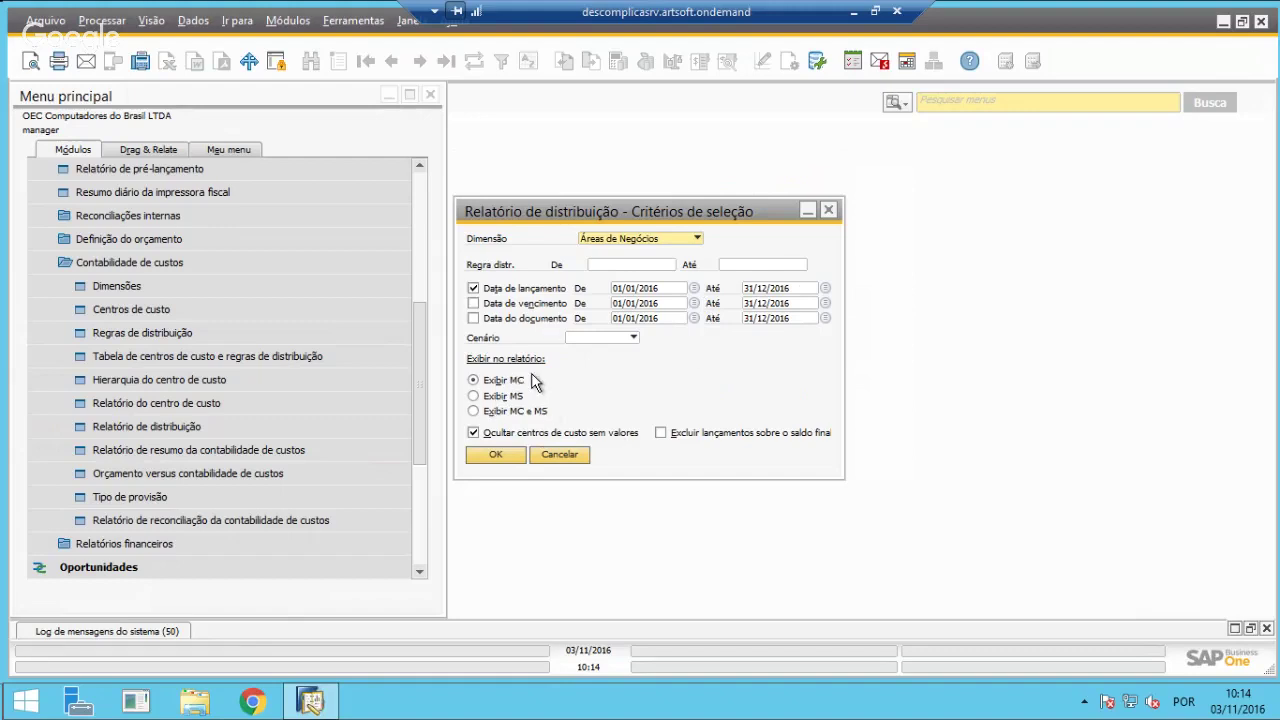
{"action": "left_click", "coordinate": [492, 458]}
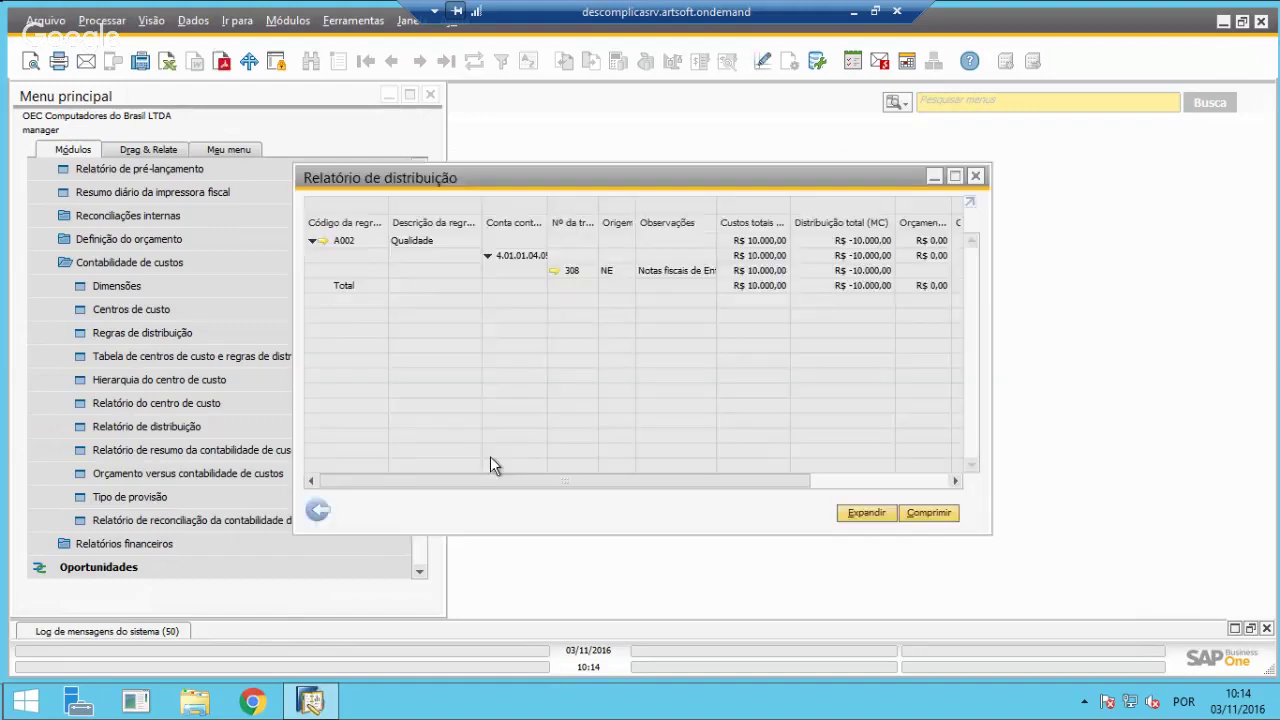
{"action": "double_click", "coordinate": [458, 176]}
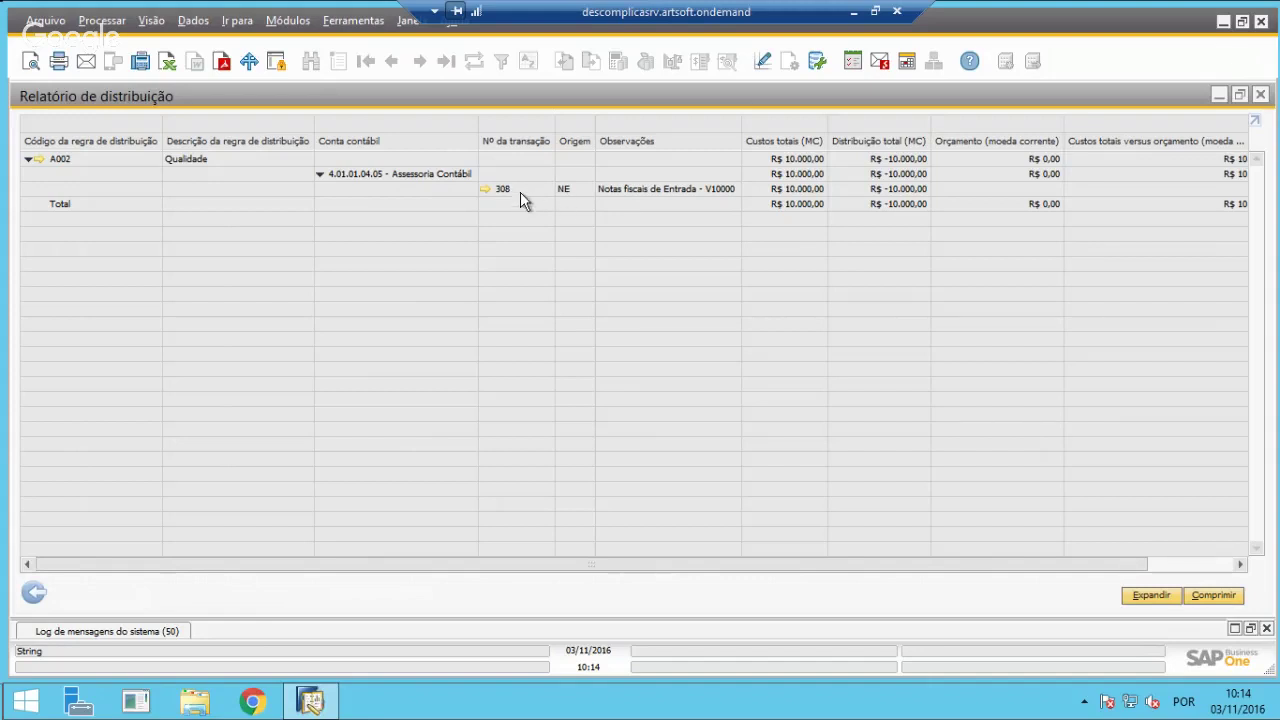
Examine the journal entry behind the Qualidade transaction, and close it together with the distribution report and its selection criteria.
{"action": "left_click", "coordinate": [634, 190]}
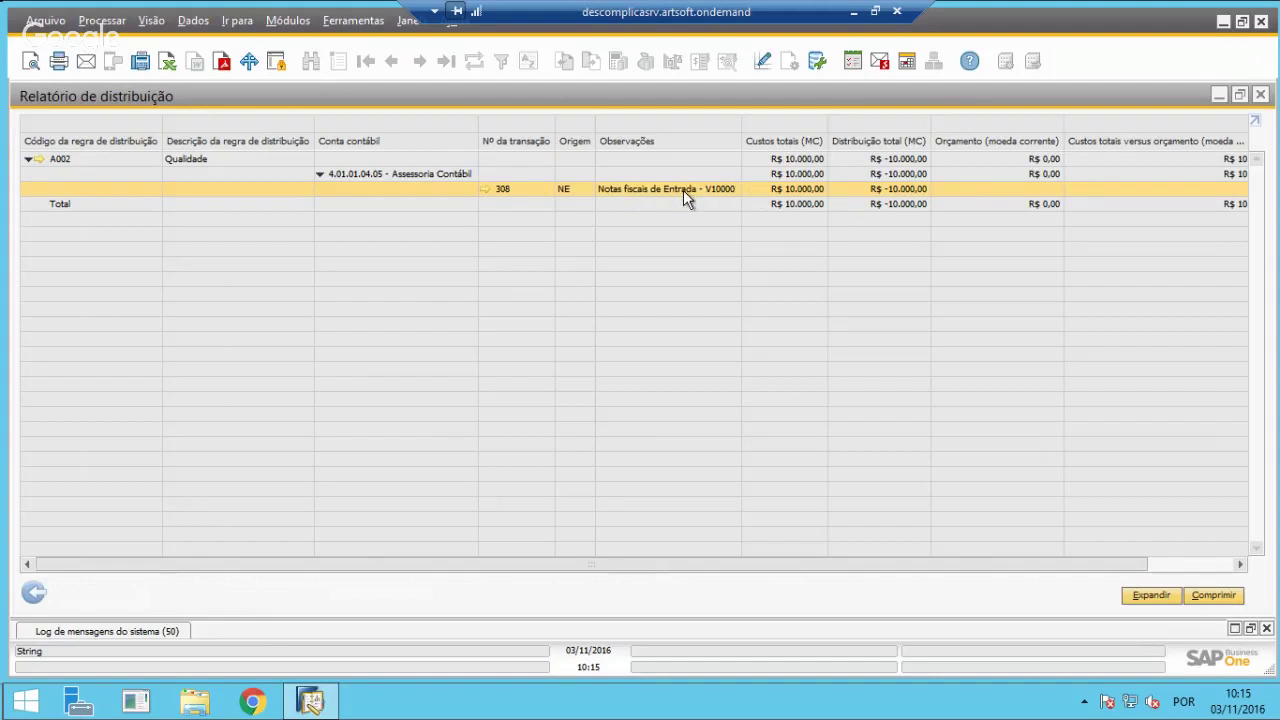
{"action": "left_click", "coordinate": [480, 189]}
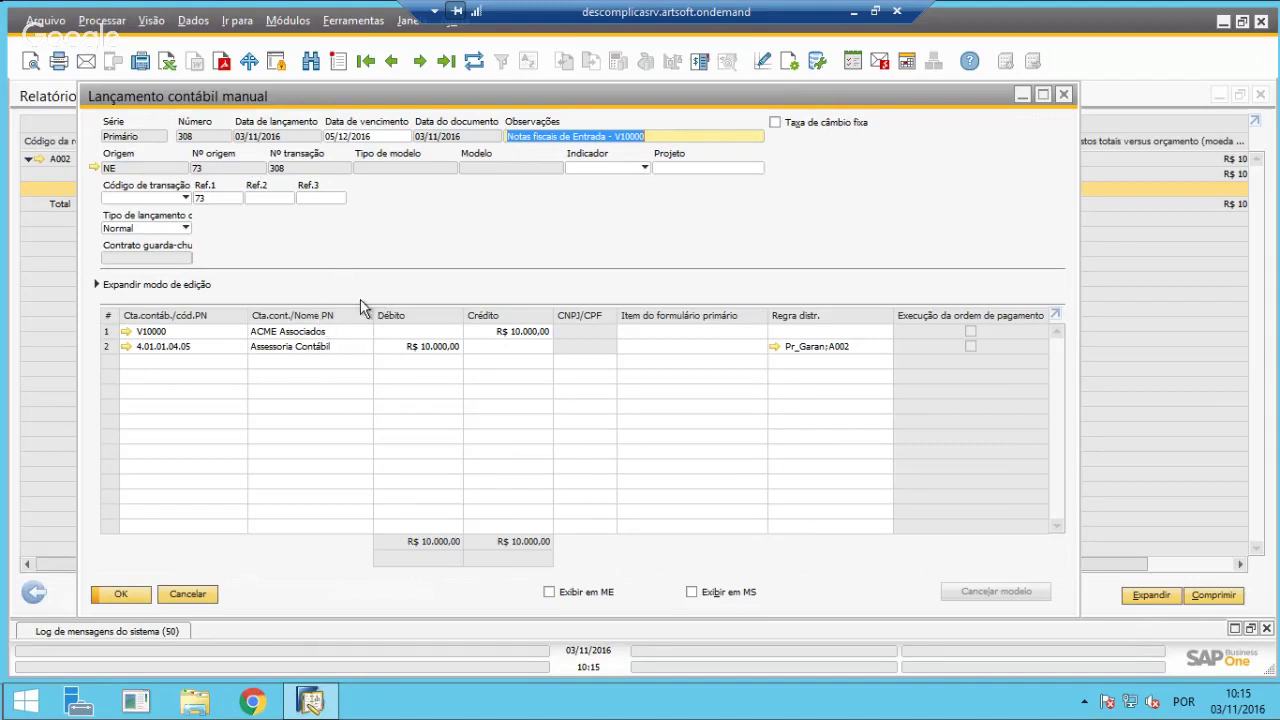
{"action": "left_click", "coordinate": [187, 594]}
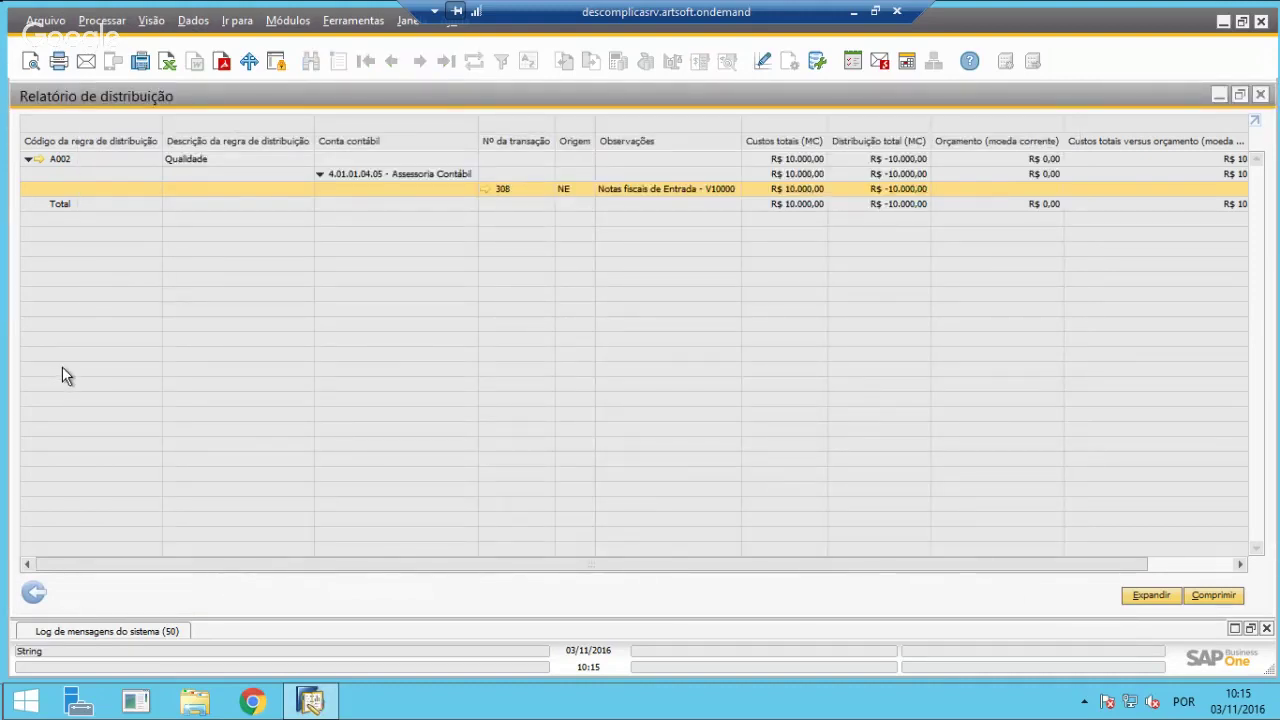
{"action": "left_click", "coordinate": [33, 596]}
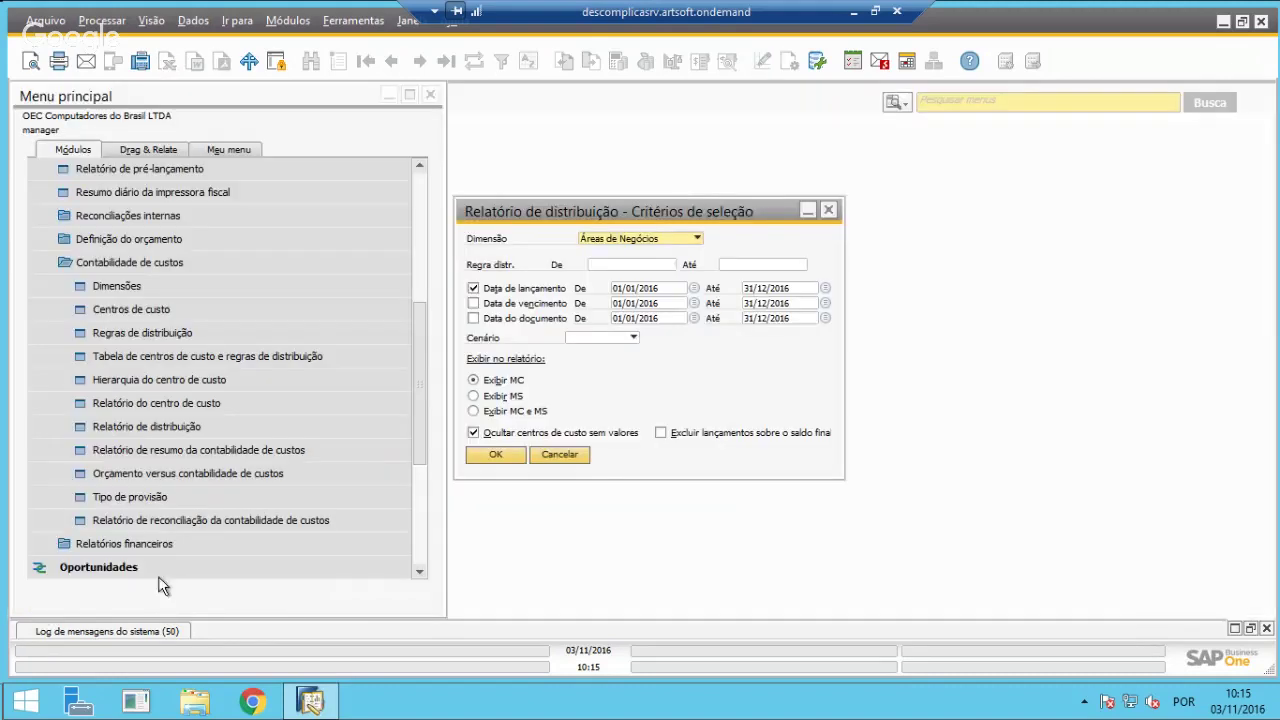
{"action": "left_click", "coordinate": [827, 211]}
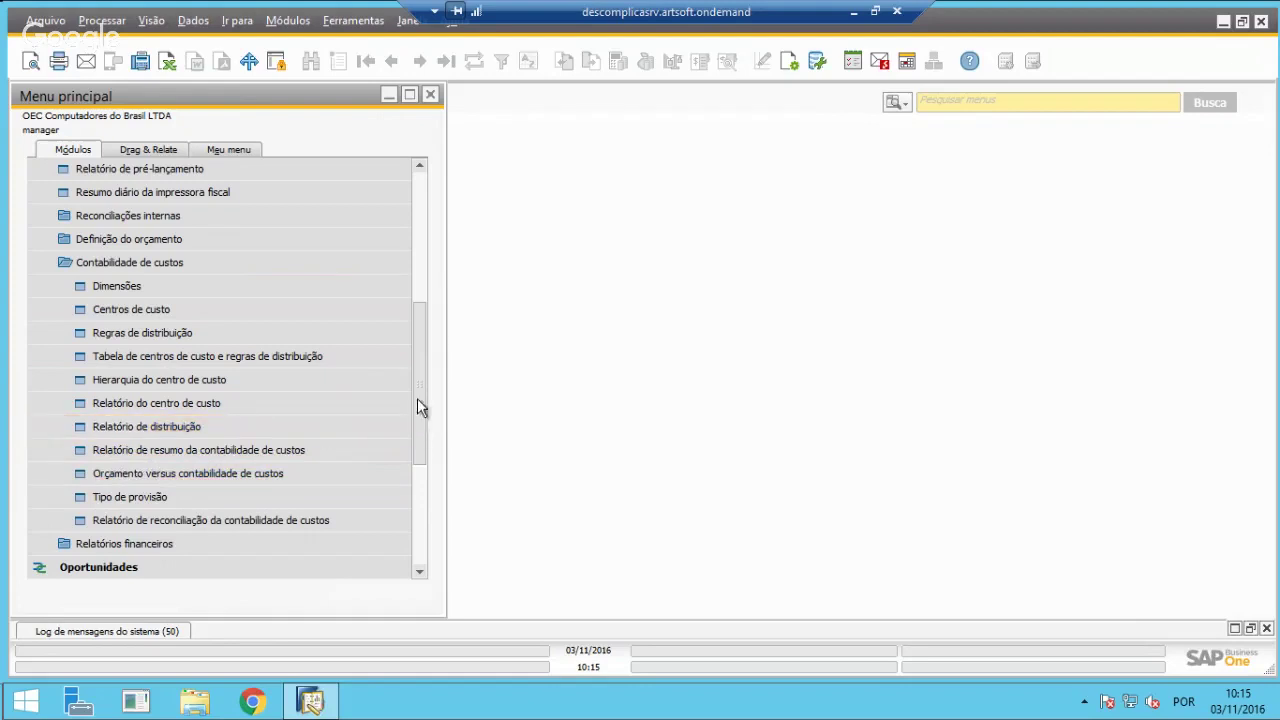
Start a new Nota Fiscal de Entrada under Compras - C/P with ACME Associados as the supplier.
{"action": "left_click_drag", "start_coordinate": [418, 405], "coordinate": [417, 238]}
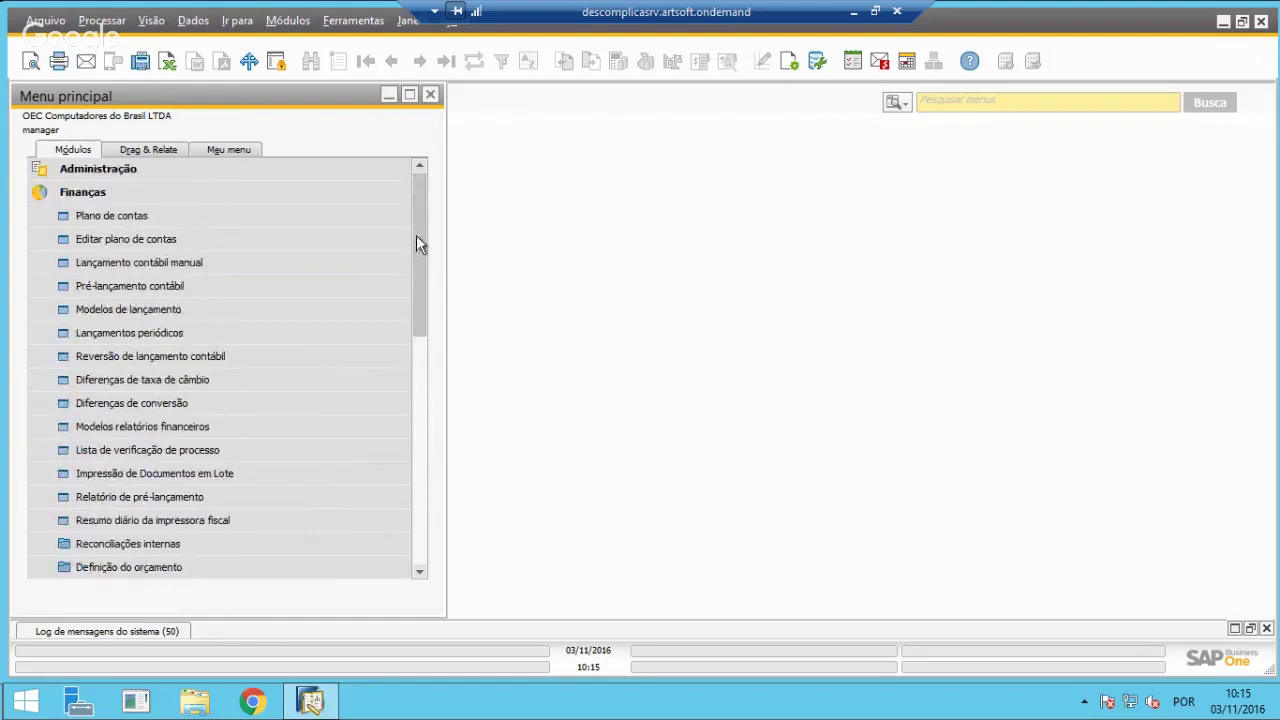
{"action": "left_click", "coordinate": [152, 194]}
{"action": "left_click", "coordinate": [112, 262]}
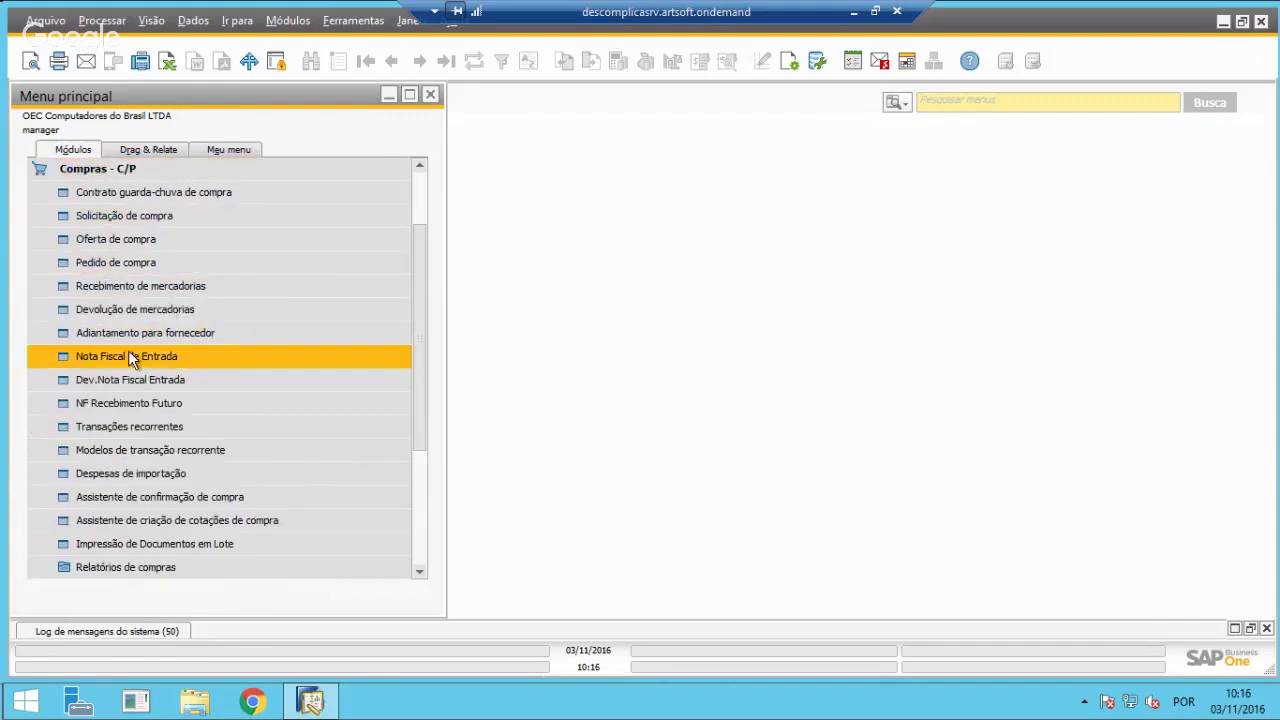
{"action": "left_click", "coordinate": [157, 358]}
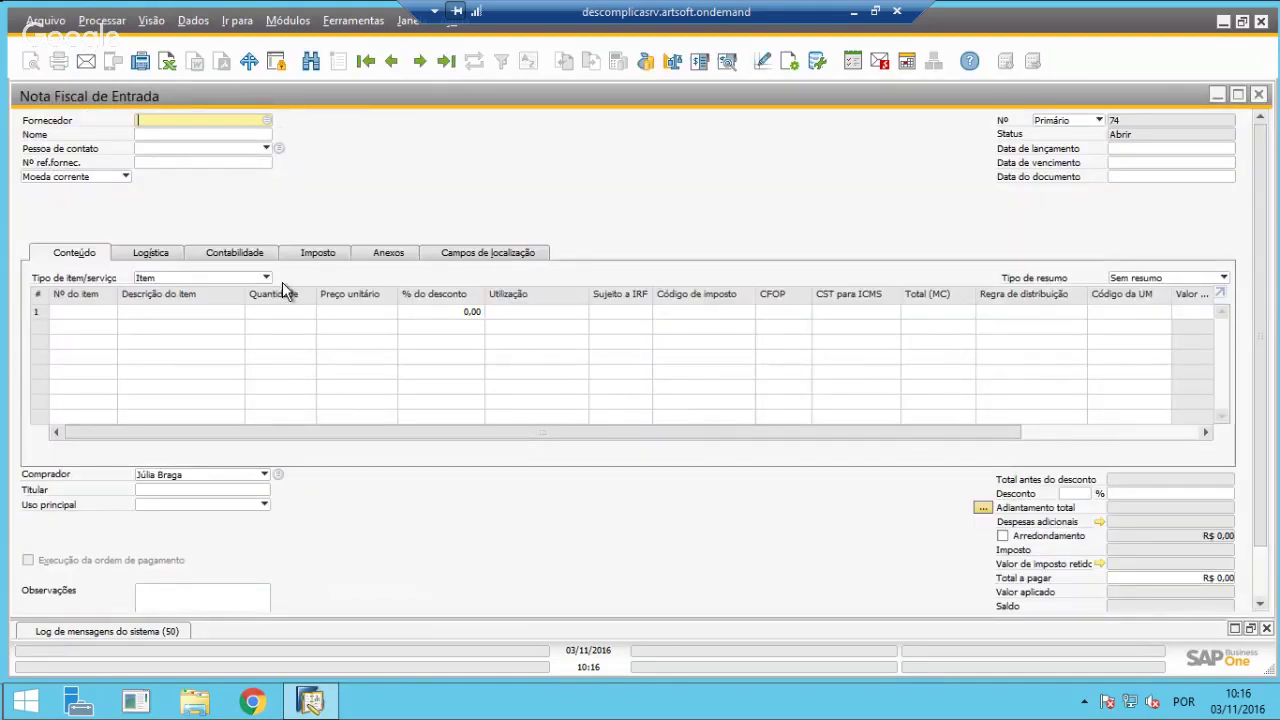
{"action": "left_click", "coordinate": [267, 127]}
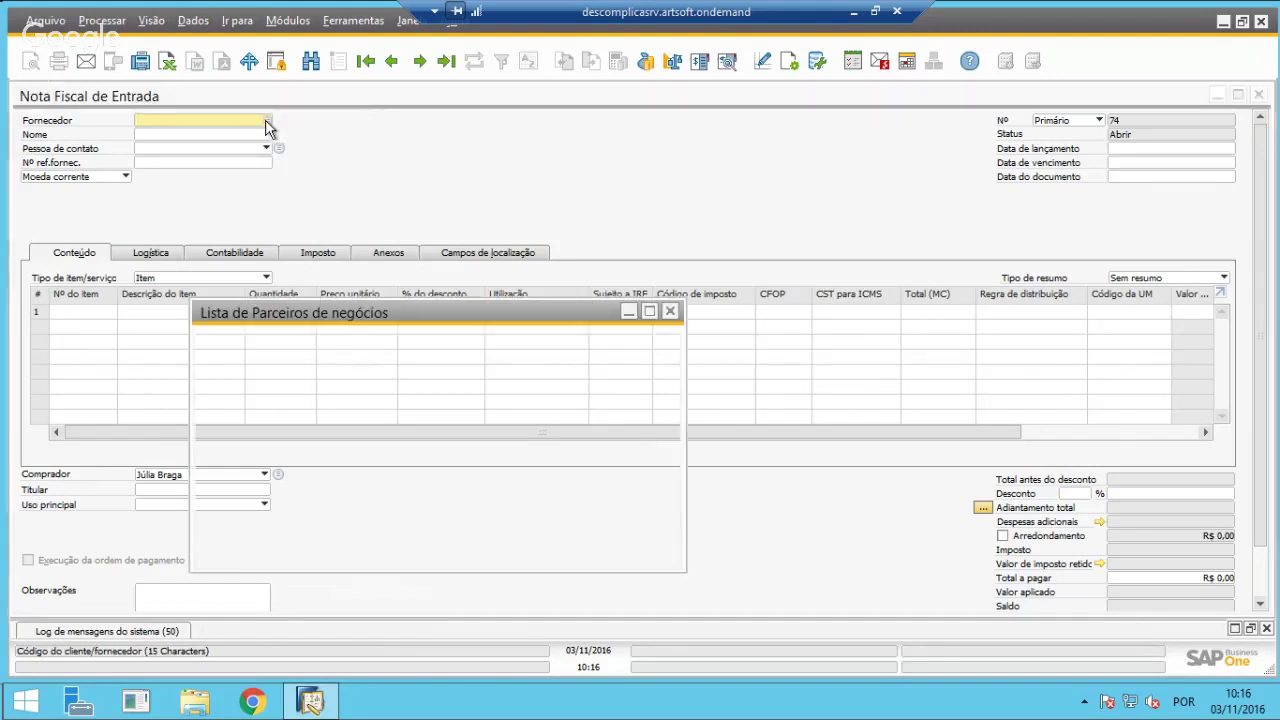
{"action": "left_click_drag", "start_coordinate": [447, 323], "coordinate": [548, 227]}
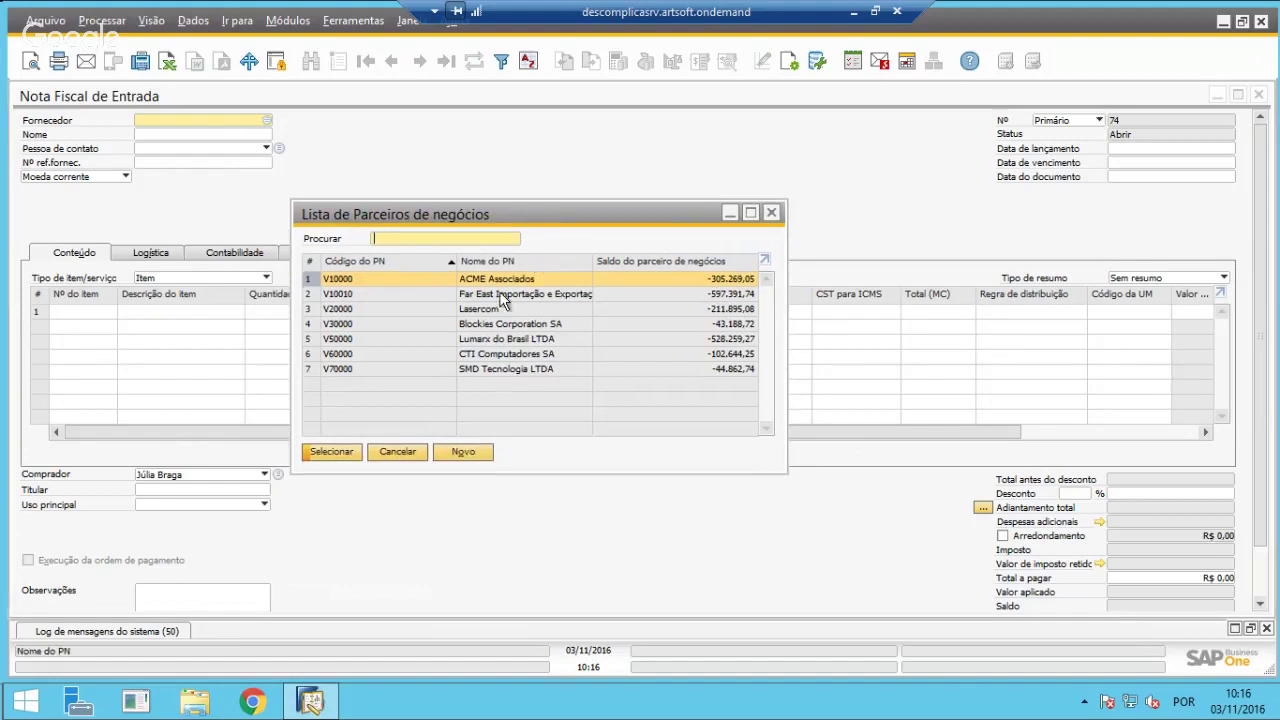
{"action": "left_click", "coordinate": [470, 281]}
{"action": "double_click", "coordinate": [470, 283]}
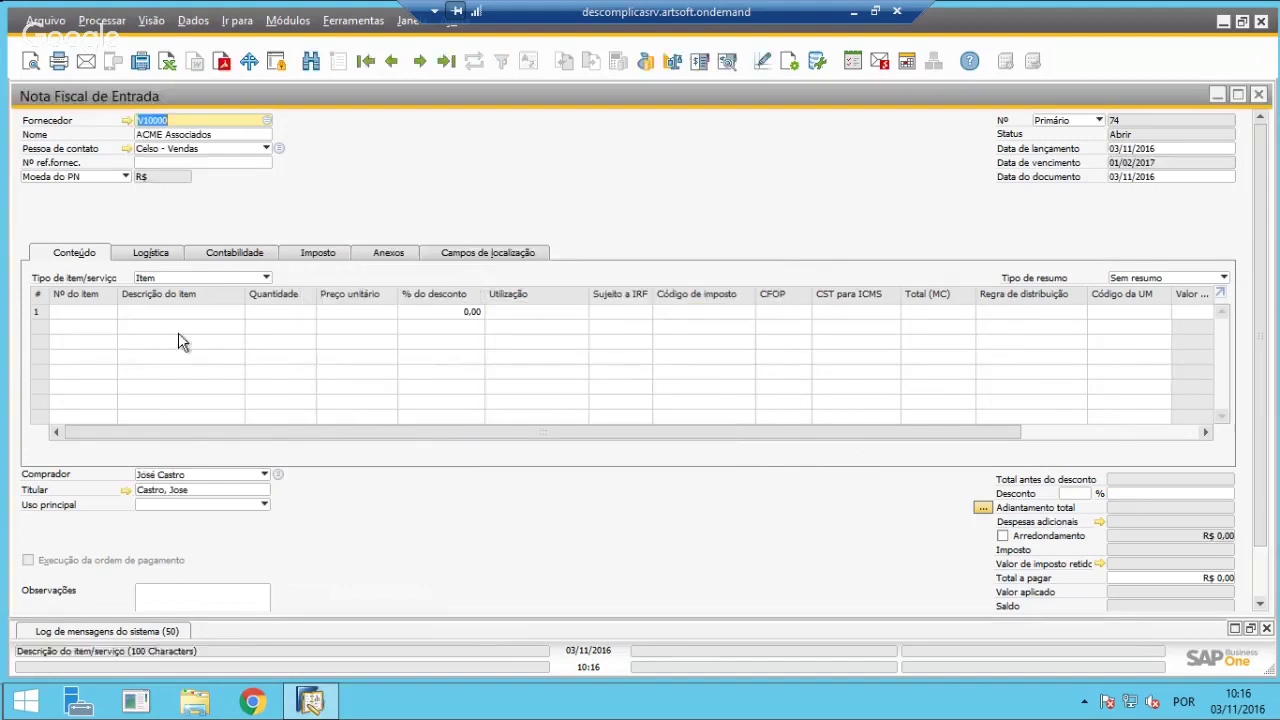
Add item S0002 Serviço de Telefonia to the invoice with unit price 5000 and Contratação Serviço as its Utilização.
{"action": "left_click", "coordinate": [88, 311]}
{"action": "type", "text": "s"}
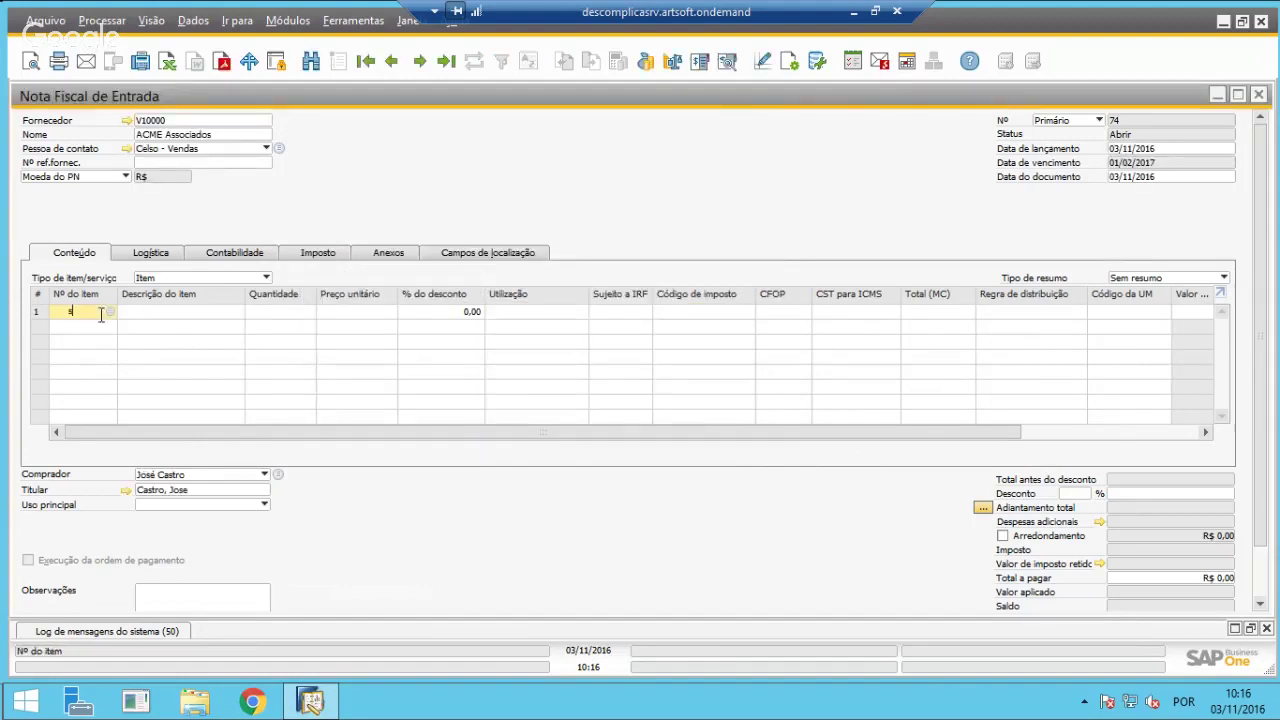
{"action": "key", "text": "Tab"}
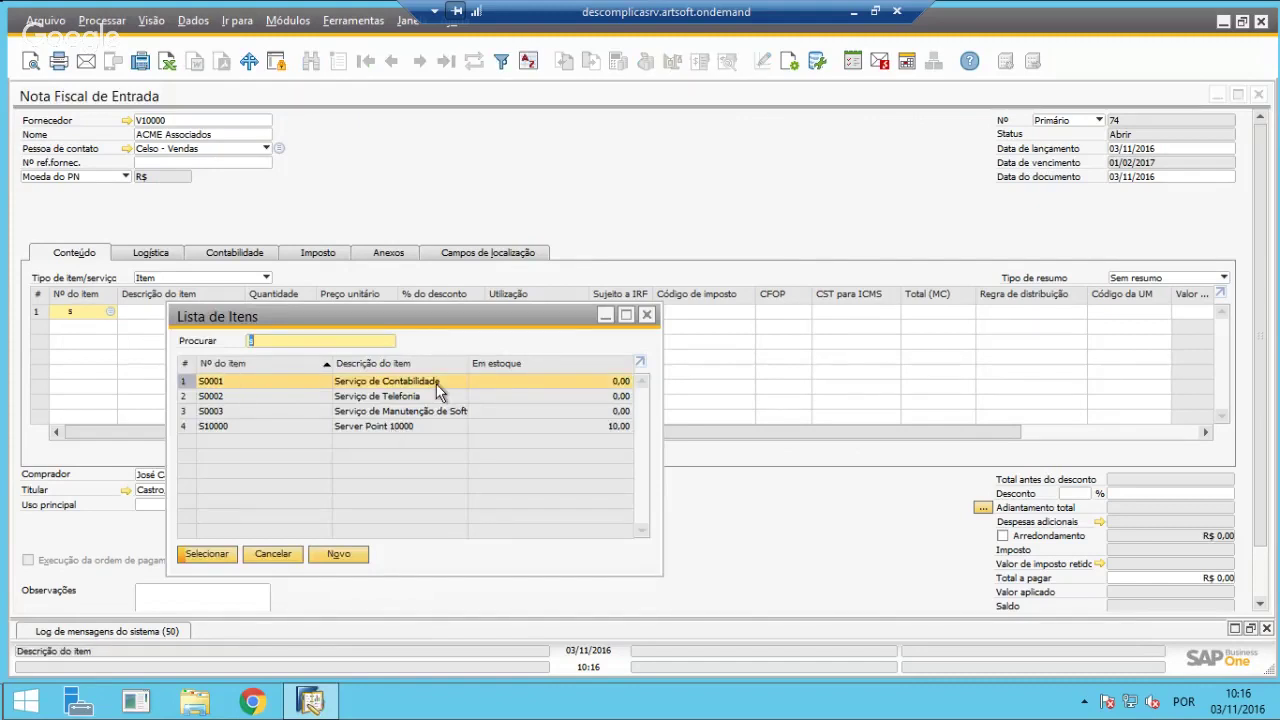
{"action": "double_click", "coordinate": [370, 400]}
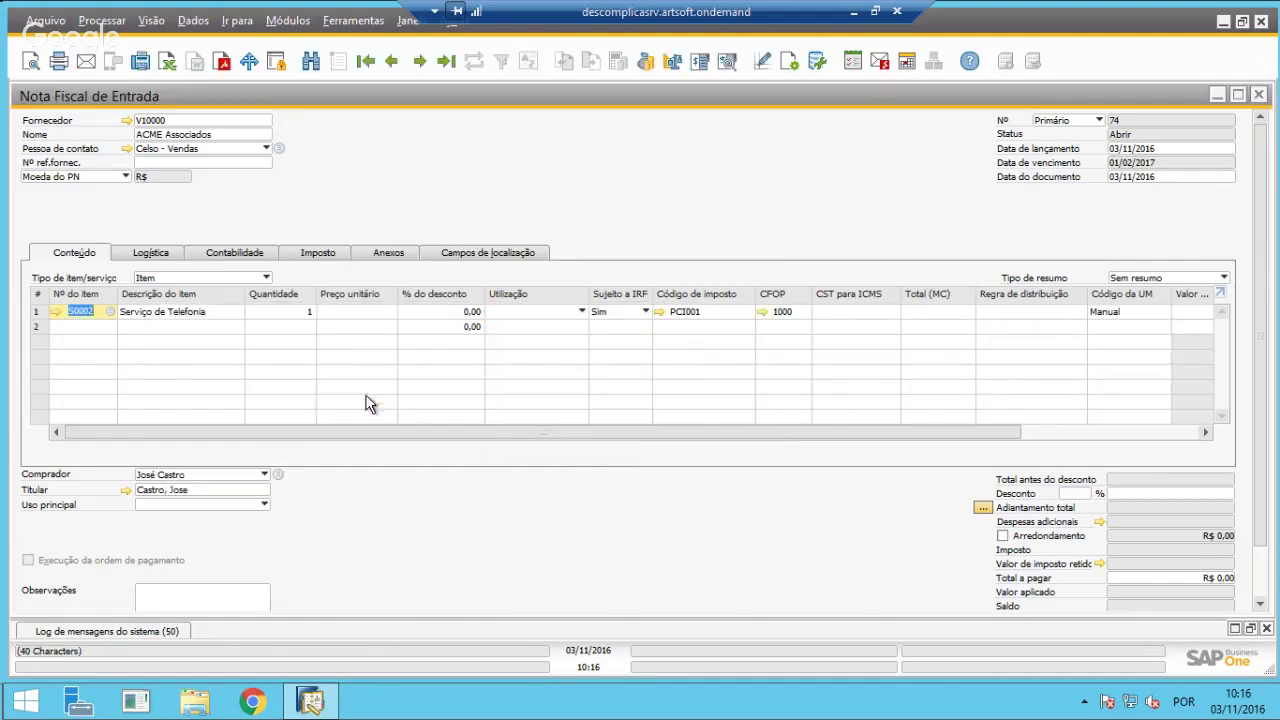
{"action": "left_click", "coordinate": [334, 312]}
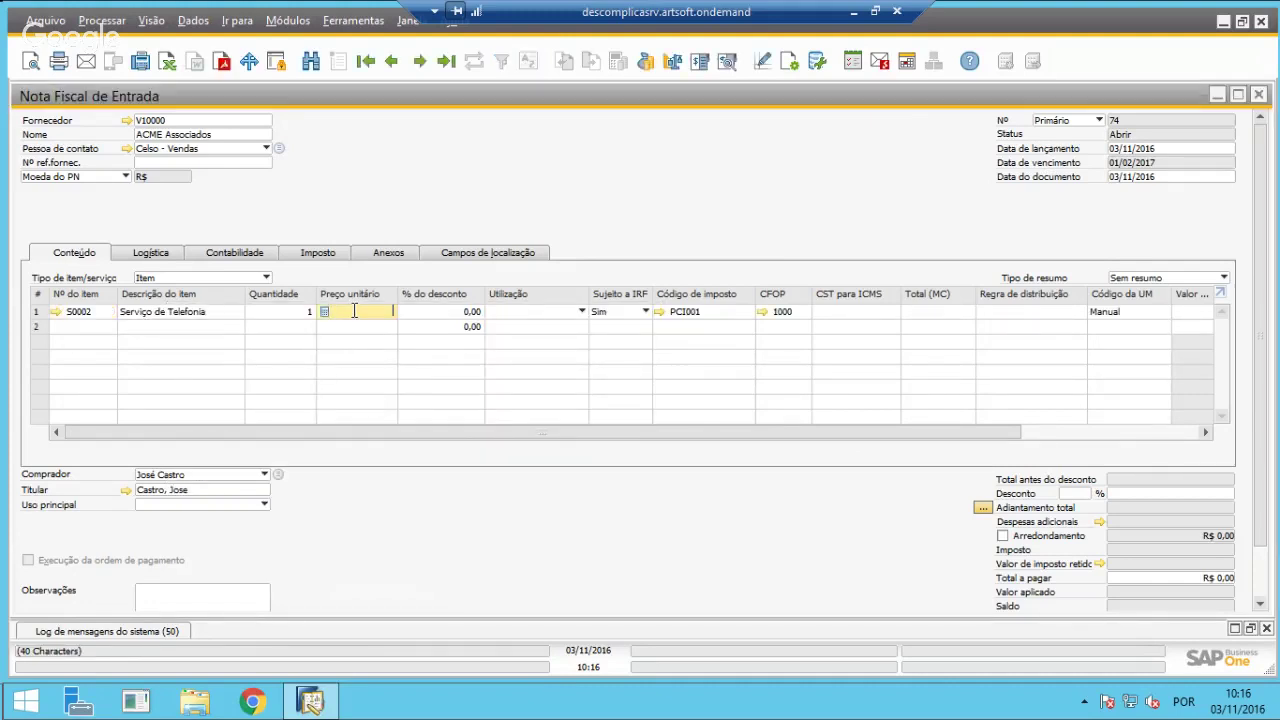
{"action": "type", "text": "5000"}
{"action": "key", "text": "Tab"}
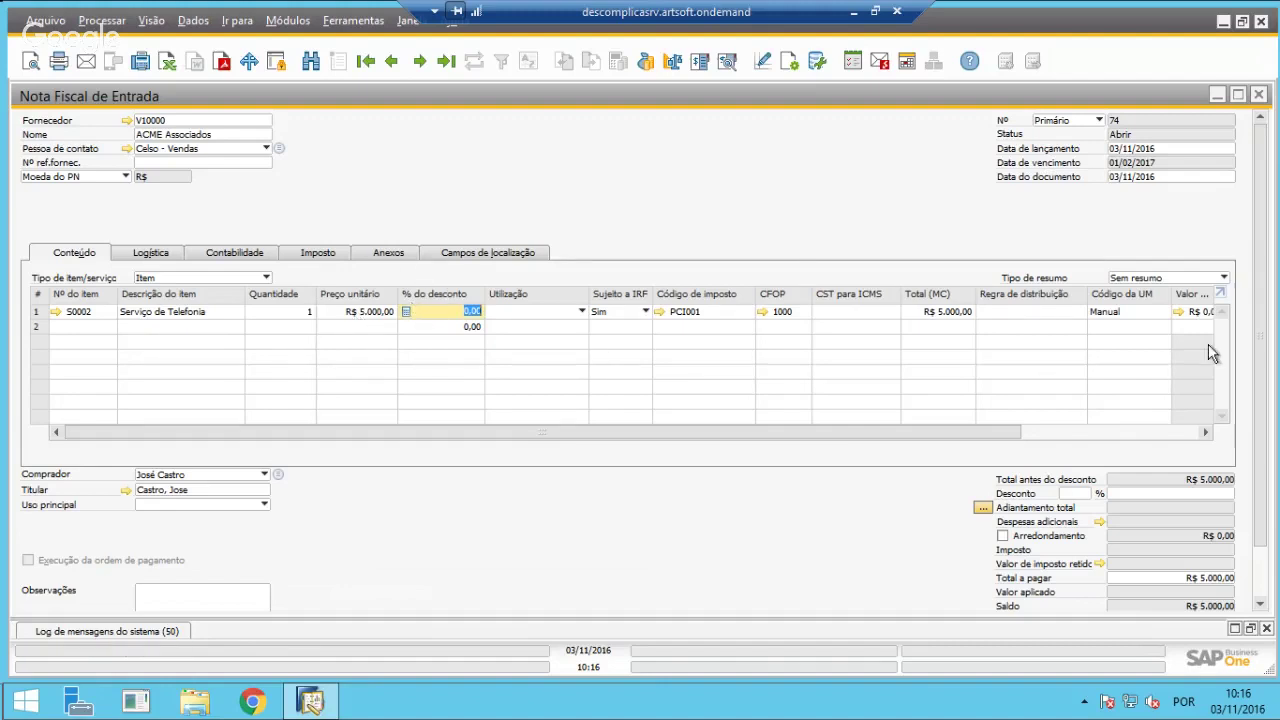
{"action": "left_click", "coordinate": [564, 312]}
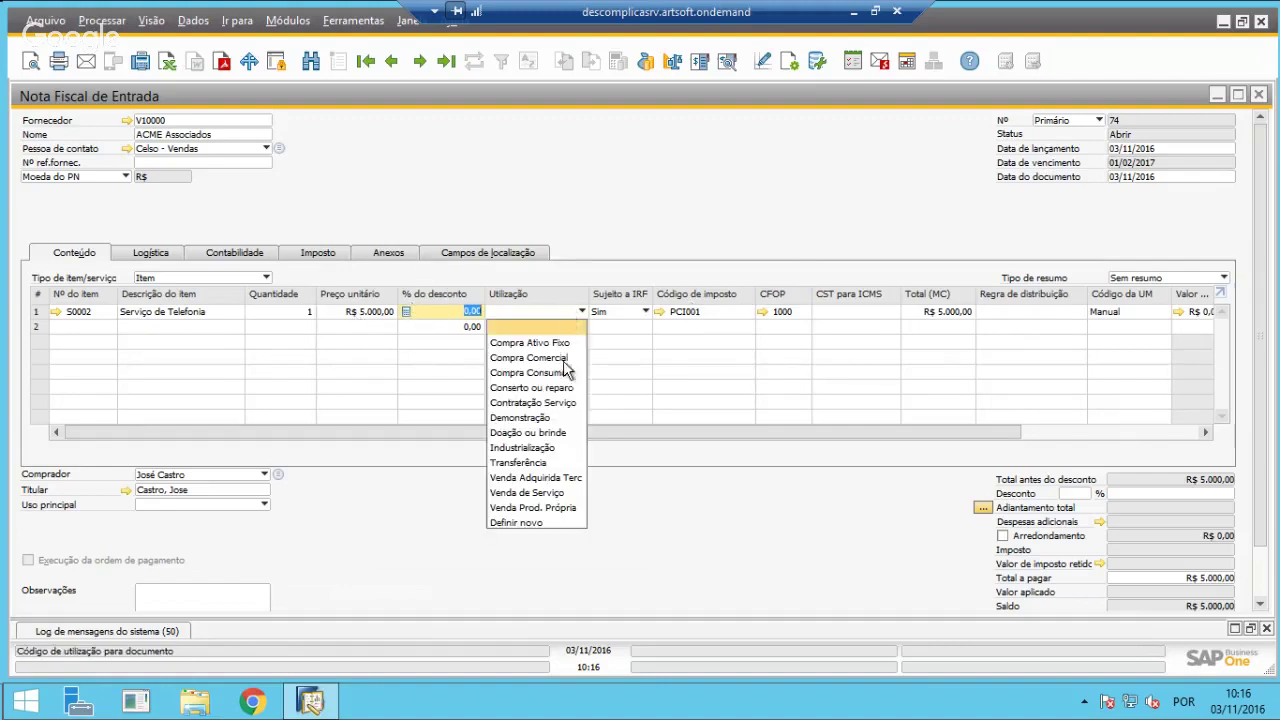
{"action": "left_click", "coordinate": [513, 405]}
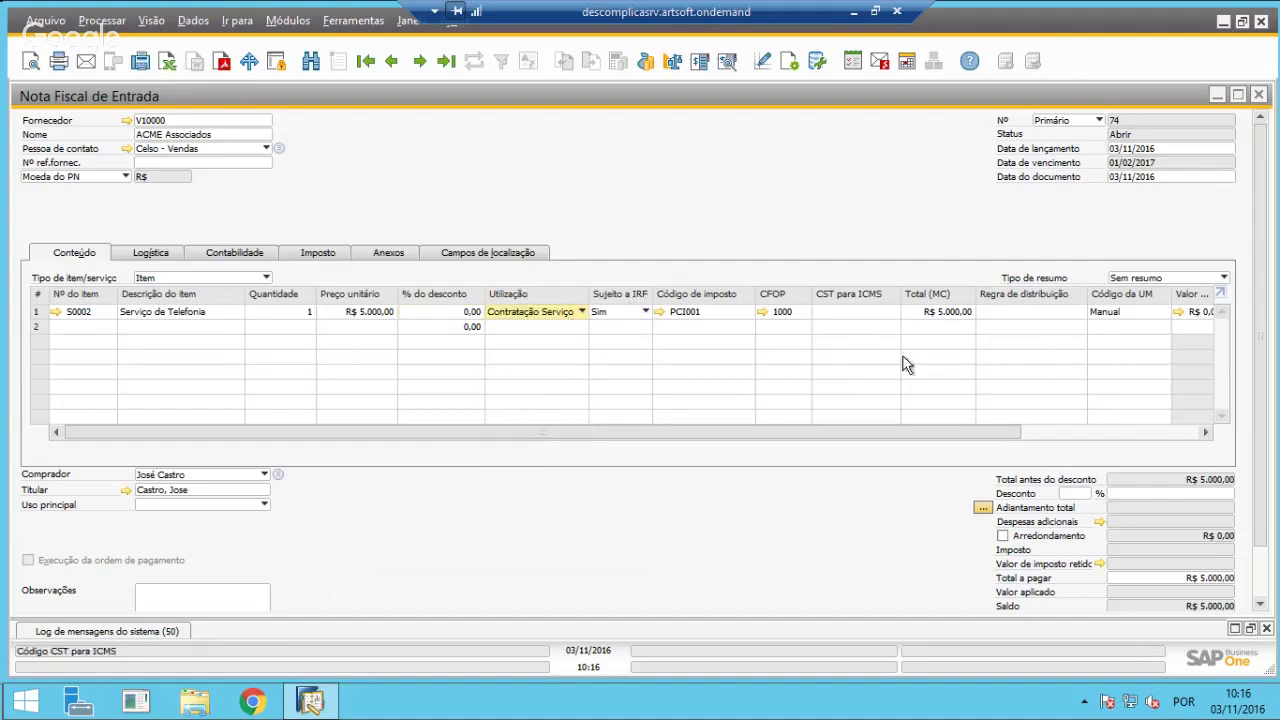
Assign the distribution rule A001 Financeiro to the telephony line for the Áreas de Negócios dimension.
{"action": "left_click", "coordinate": [1013, 311]}
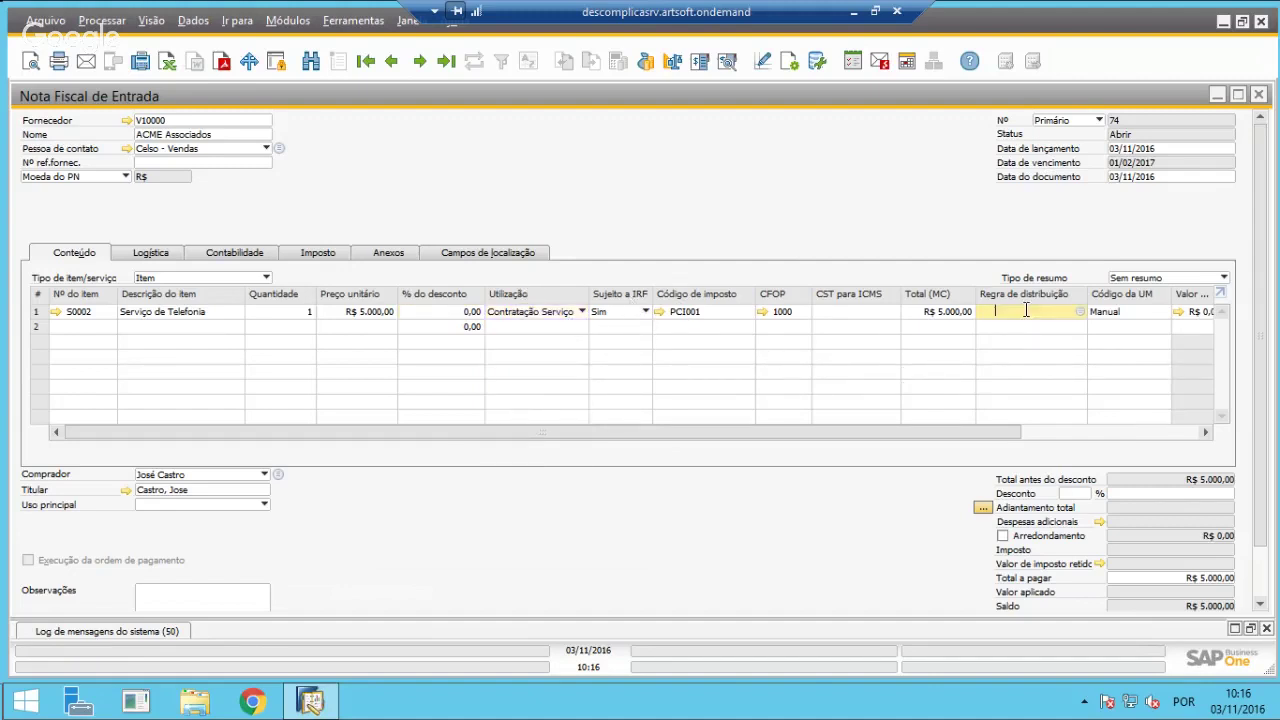
{"action": "left_click", "coordinate": [1079, 312]}
{"action": "left_click", "coordinate": [563, 332]}
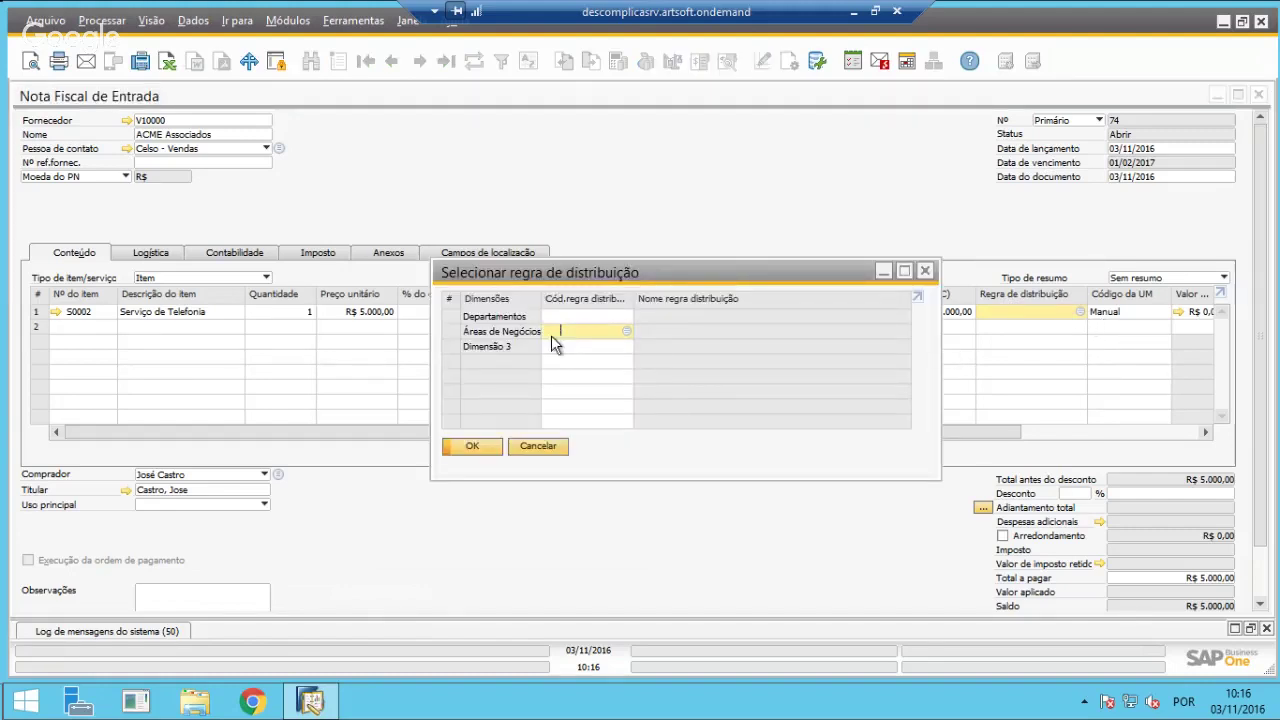
{"action": "left_click", "coordinate": [627, 332]}
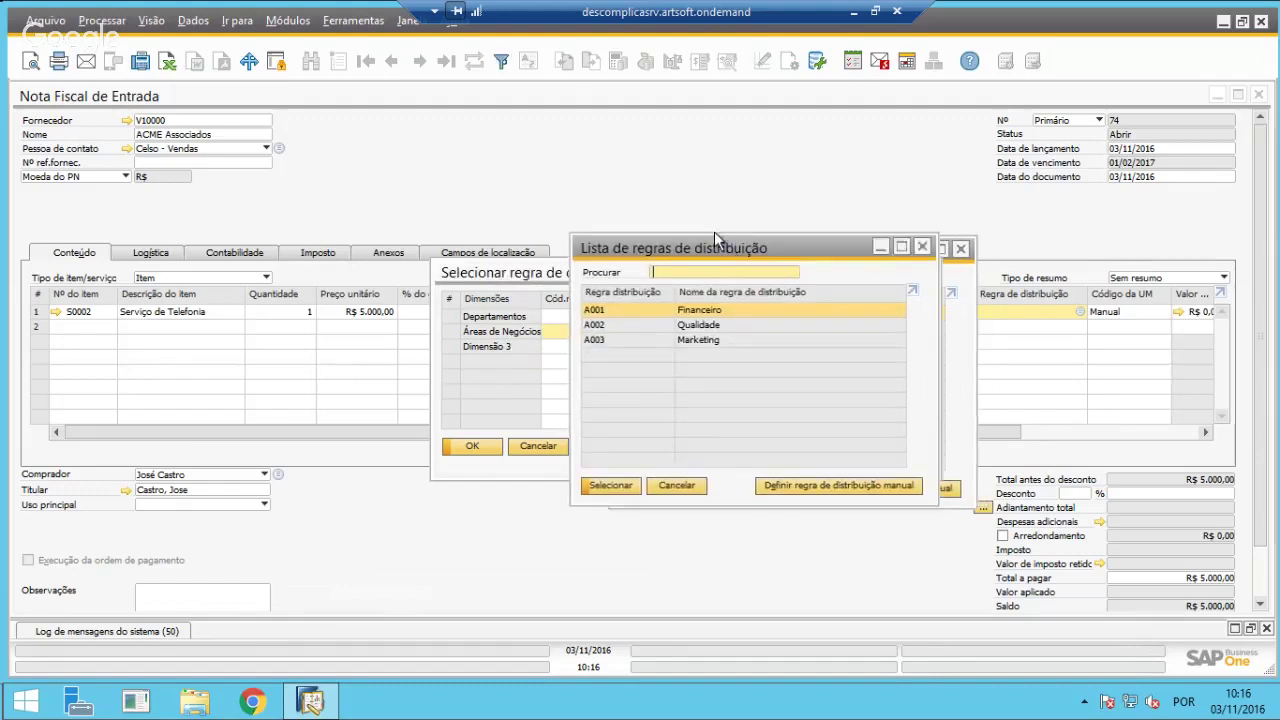
{"action": "left_click_drag", "start_coordinate": [714, 231], "coordinate": [686, 195]}
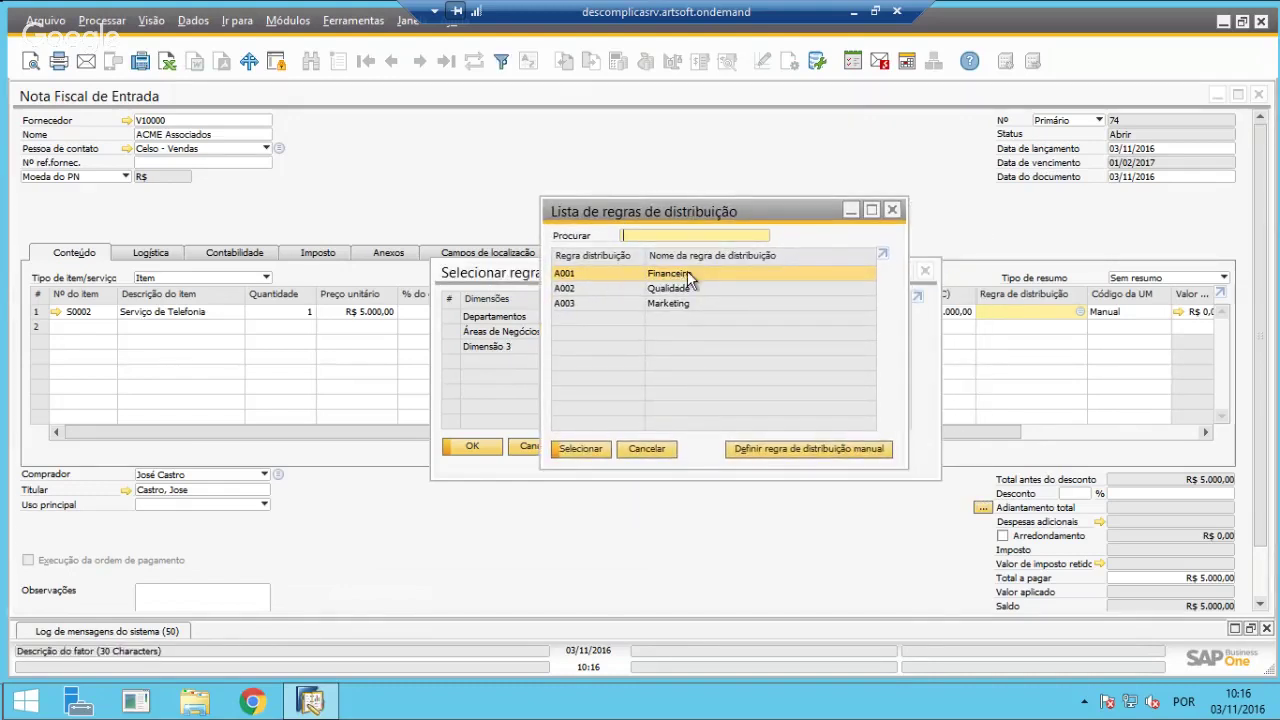
{"action": "left_click", "coordinate": [690, 289]}
{"action": "left_click", "coordinate": [680, 303]}
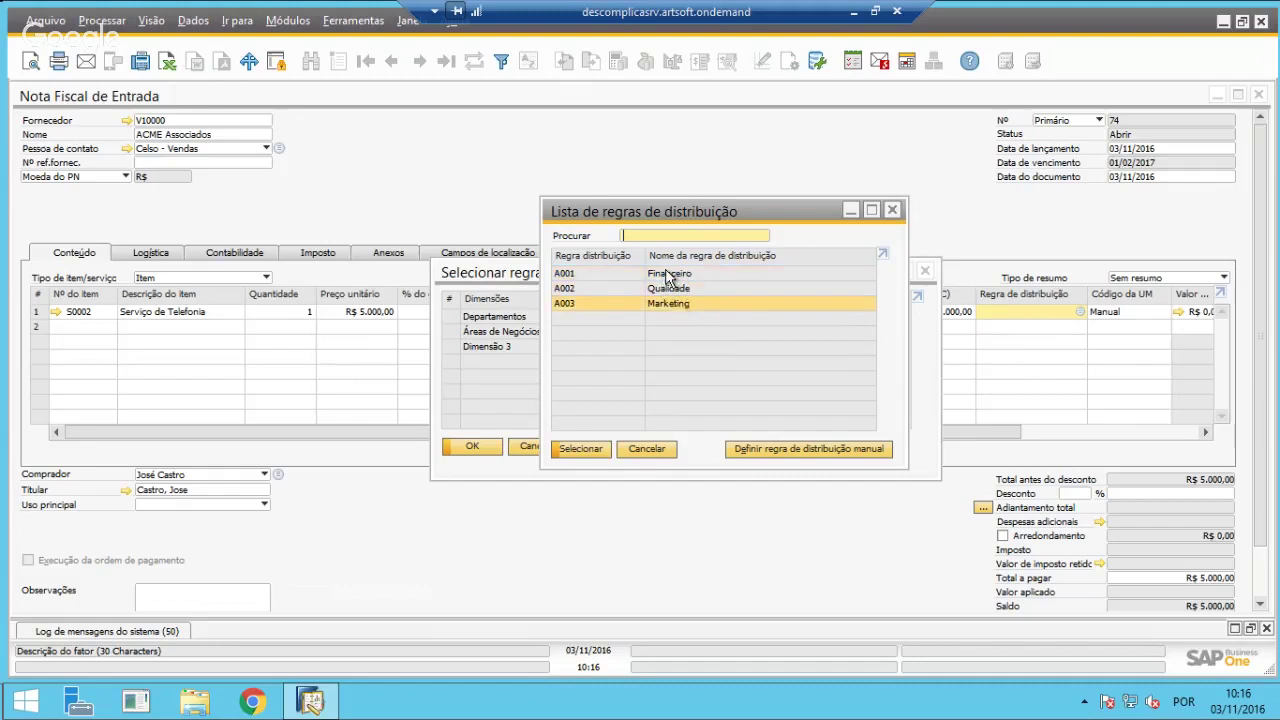
{"action": "left_click", "coordinate": [675, 273]}
{"action": "double_click", "coordinate": [673, 270]}
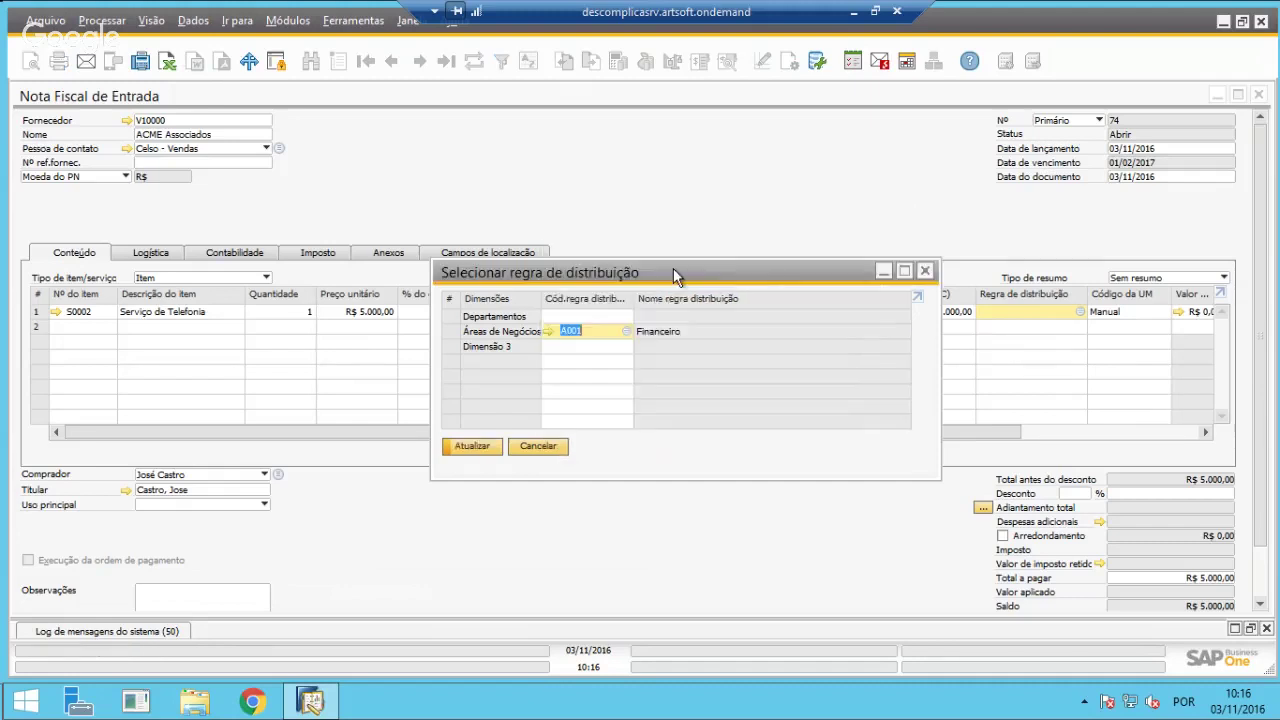
{"action": "left_click", "coordinate": [624, 331]}
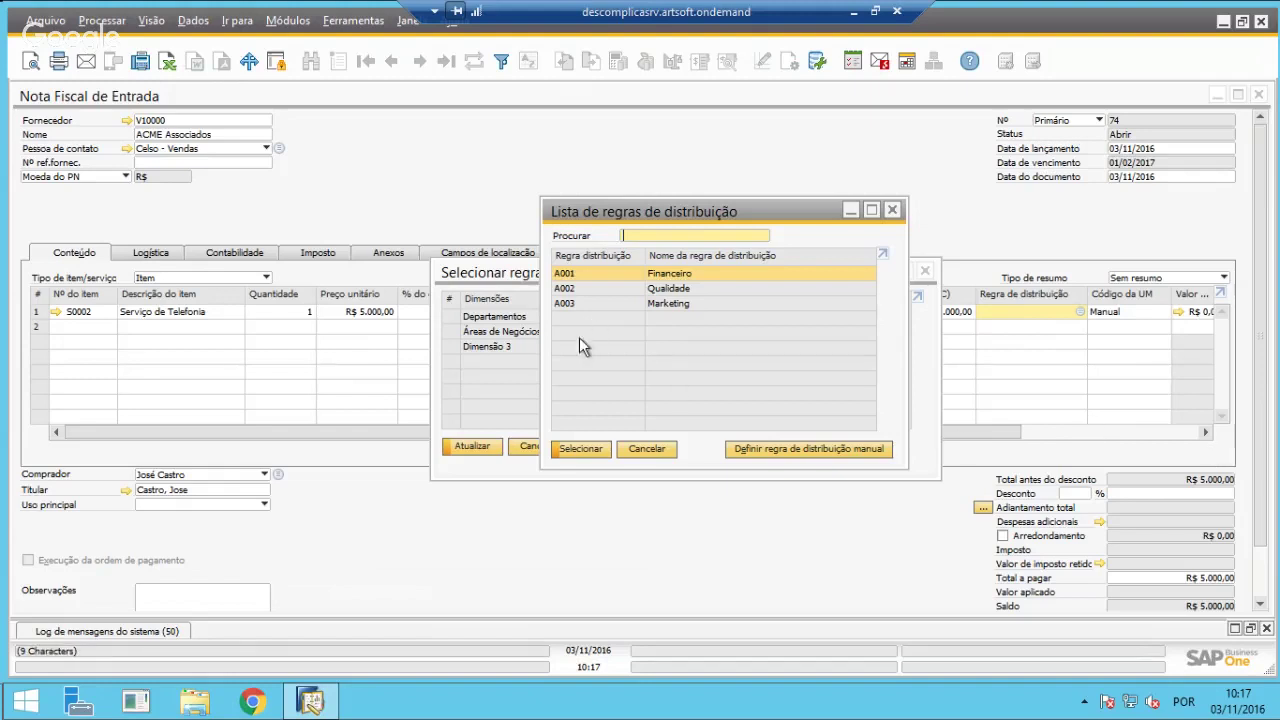
{"action": "double_click", "coordinate": [575, 274]}
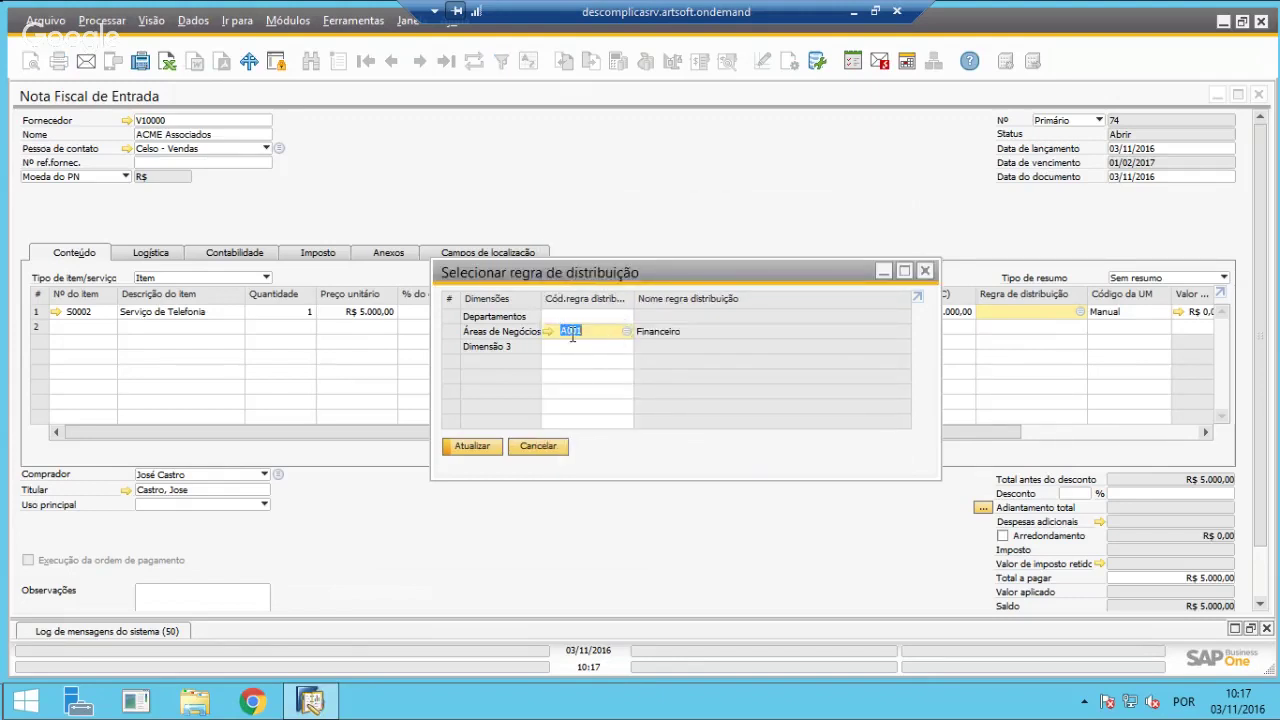
{"action": "left_click", "coordinate": [474, 450]}
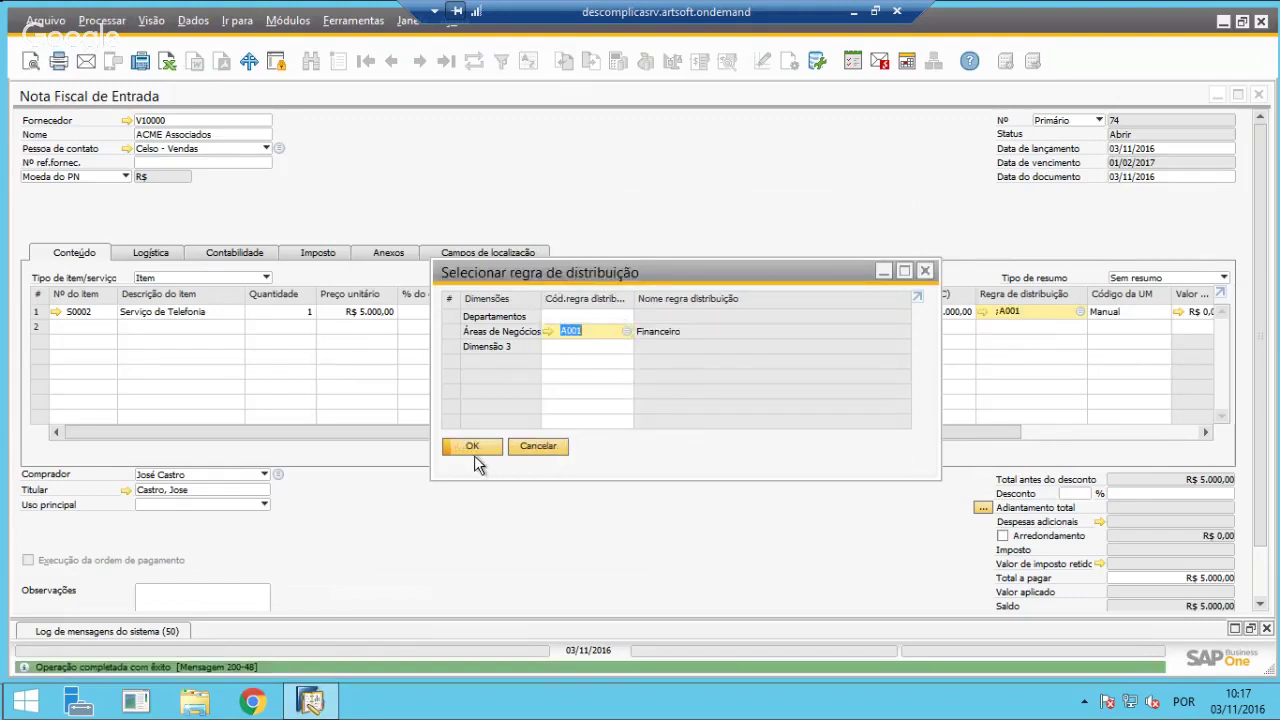
Confirm the line's distribution rule and set the invoice's Condições de pagamento to 30 dias.
{"action": "left_click", "coordinate": [474, 446]}
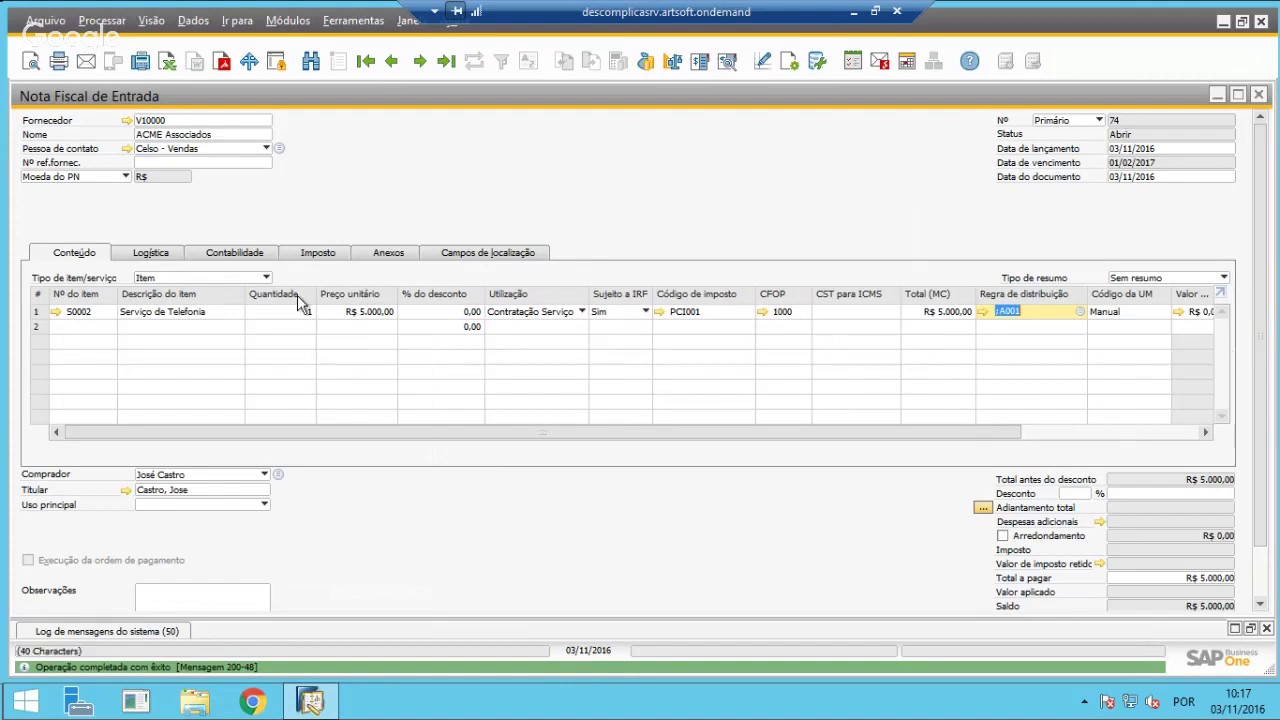
{"action": "left_click", "coordinate": [216, 253]}
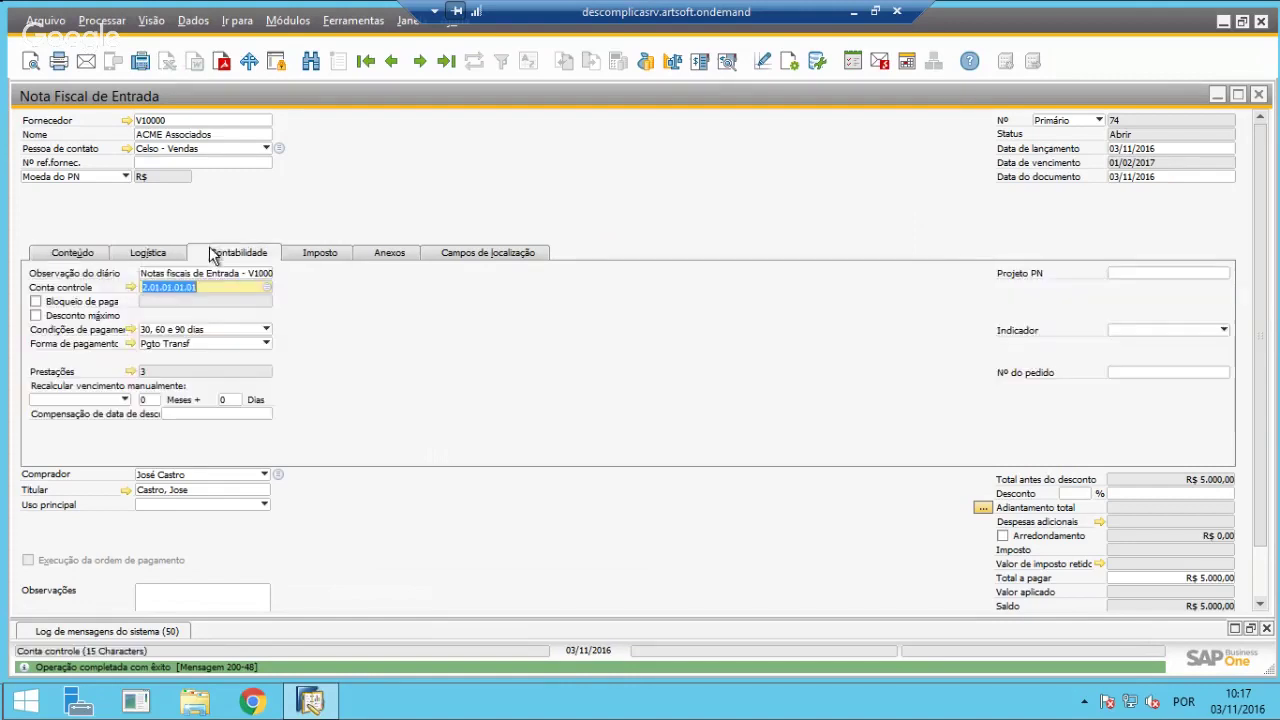
{"action": "left_click", "coordinate": [192, 335]}
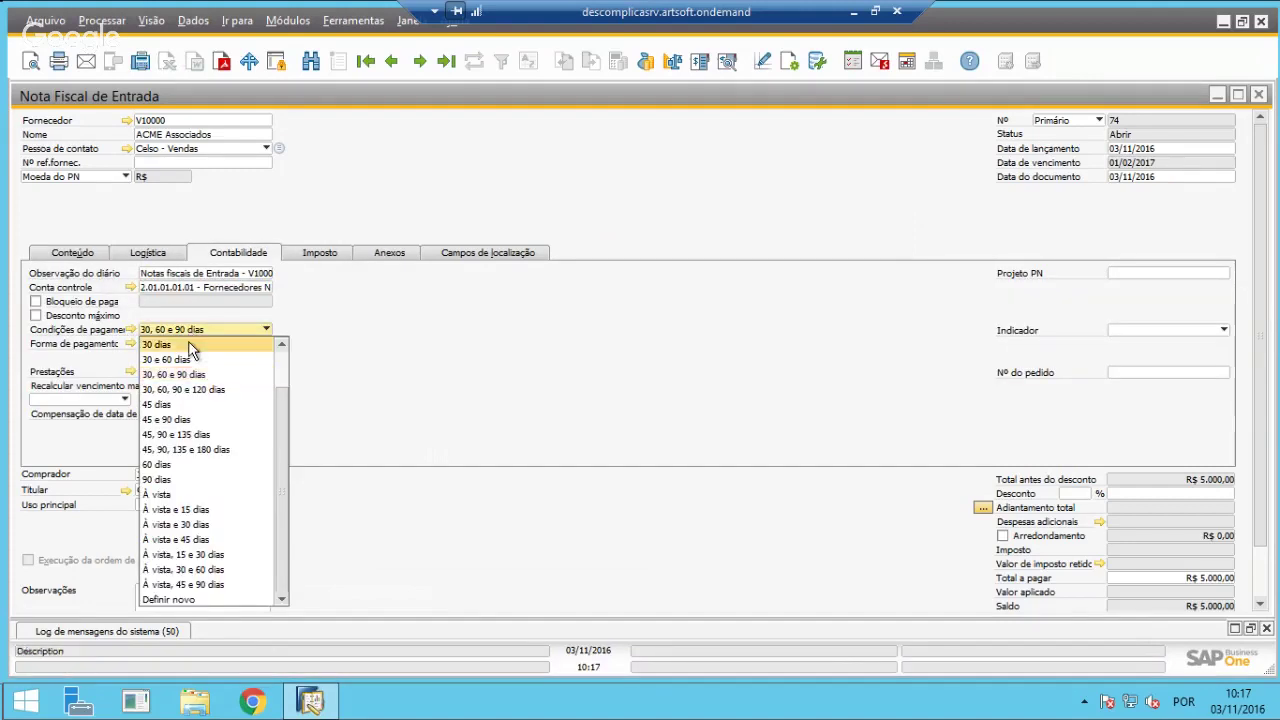
{"action": "left_click", "coordinate": [195, 345]}
{"action": "left_click", "coordinate": [522, 362]}
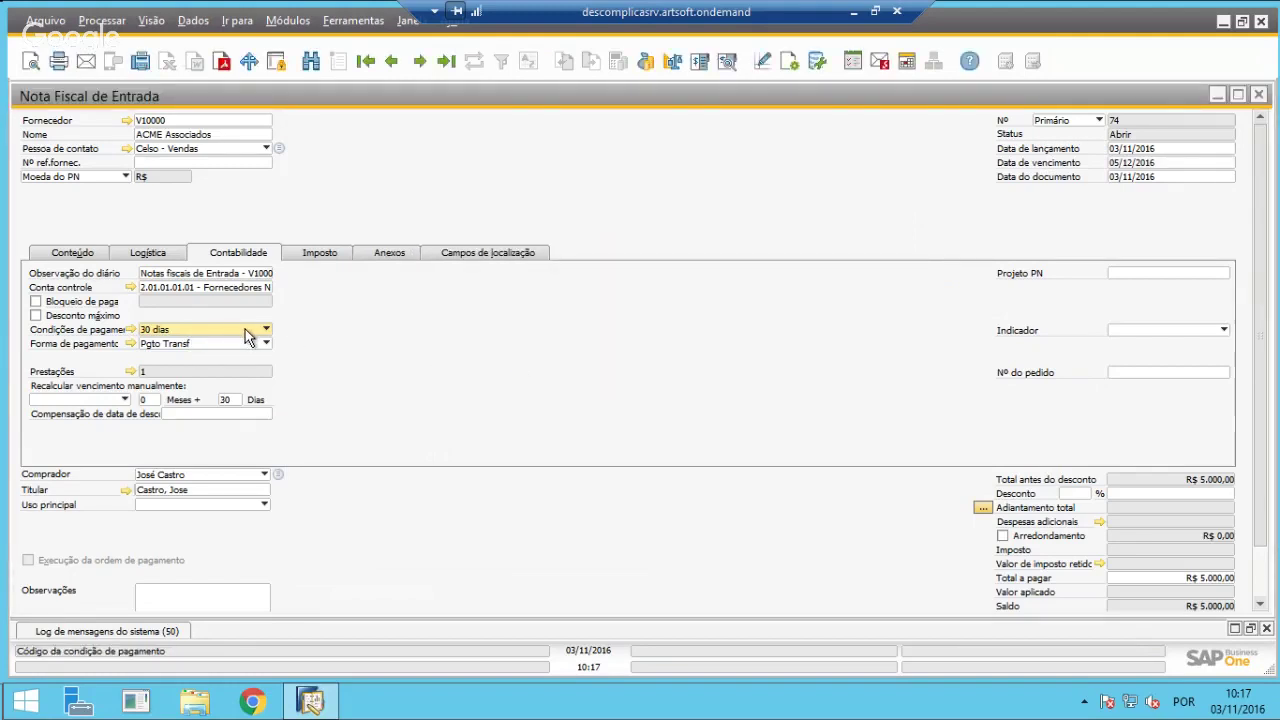
Enter 1234 as the invoice's external Nº NF and 1 as its Série in the tax data.
{"action": "left_click", "coordinate": [320, 256]}
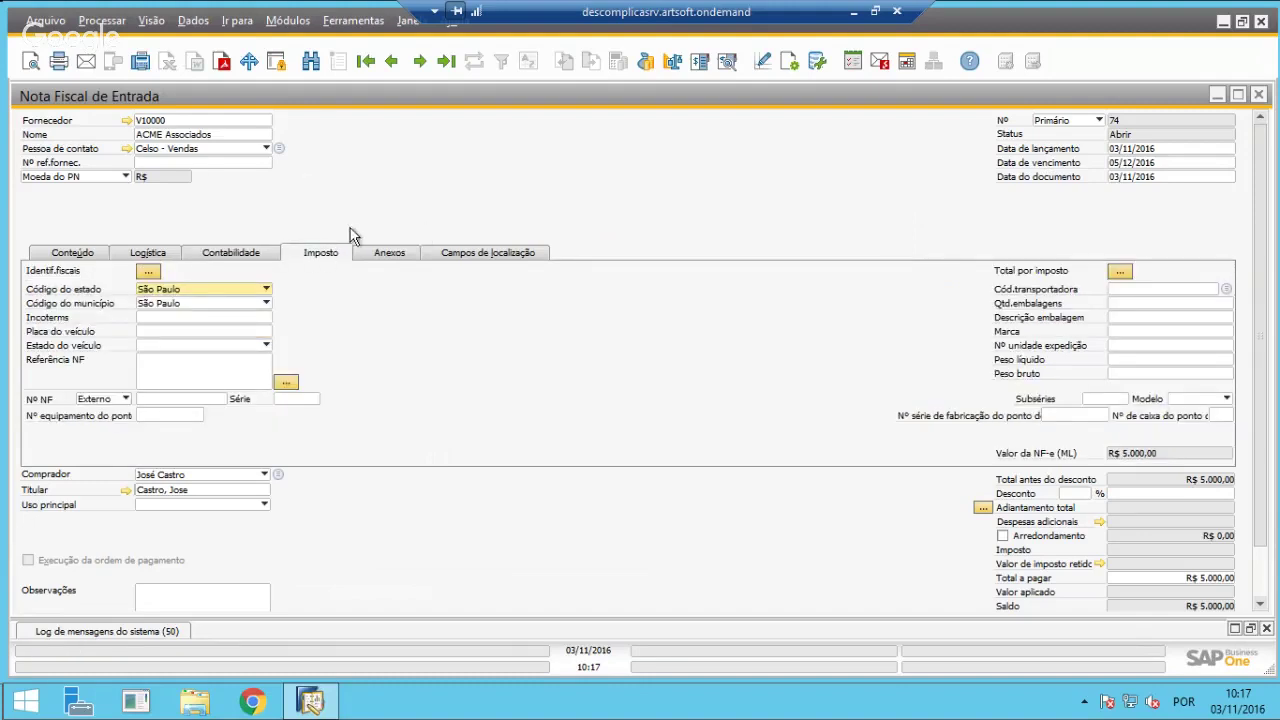
{"action": "left_click", "coordinate": [212, 399]}
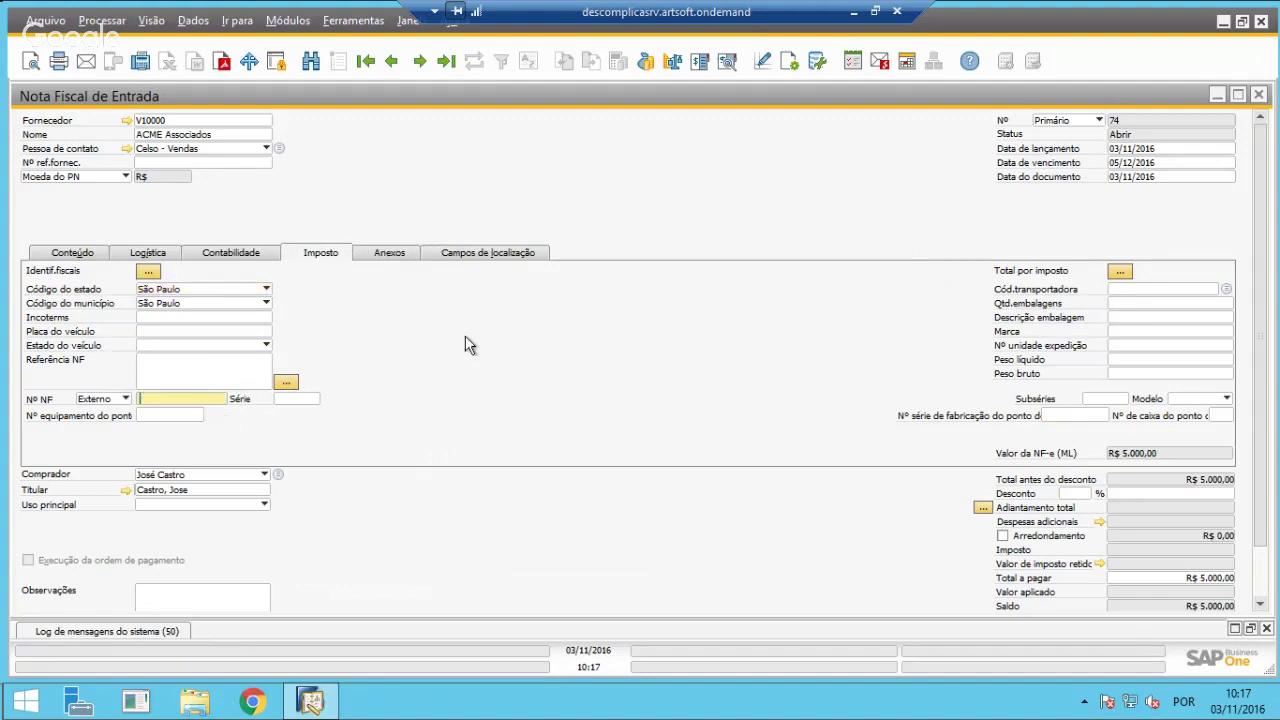
{"action": "type", "text": "1234"}
{"action": "key", "text": "Tab"}
{"action": "type", "text": "1"}
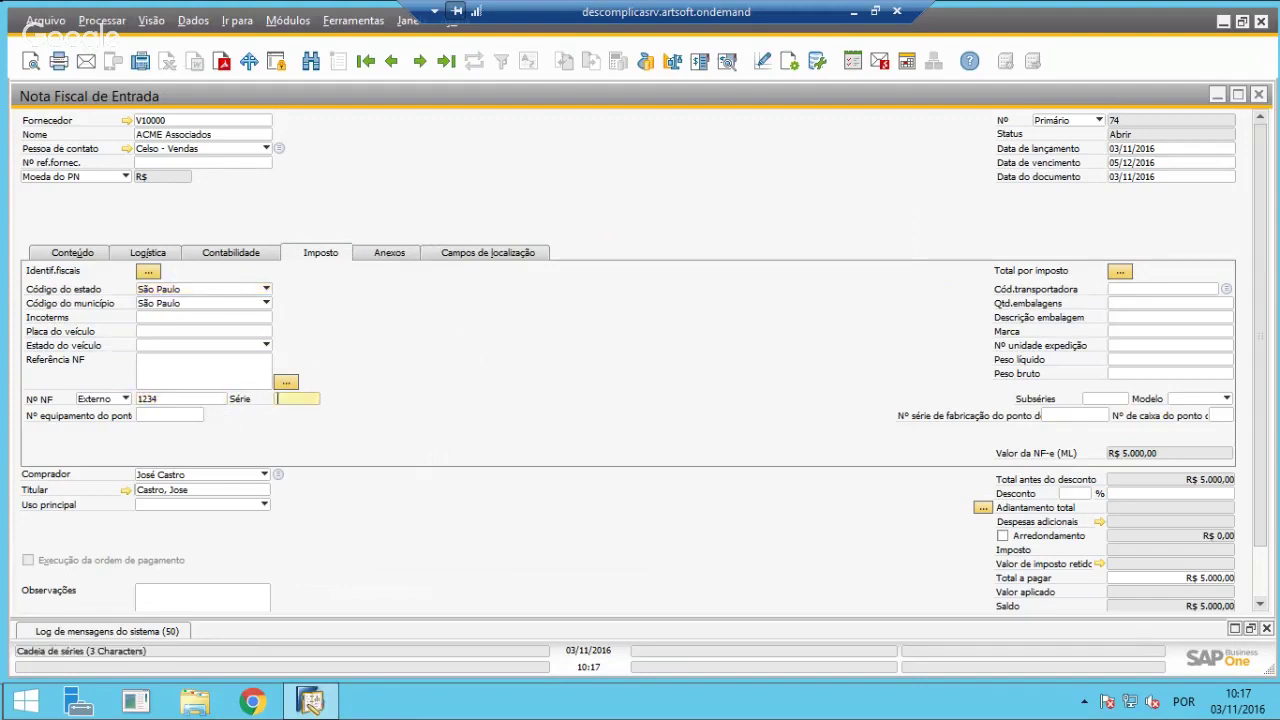
{"action": "key", "text": "Tab"}
Add the Nota Fiscal de Entrada and accept that it cannot be modified once inserted.
{"action": "scroll", "coordinate": [1260, 527], "scroll_direction": "down", "scroll_amount": 1}
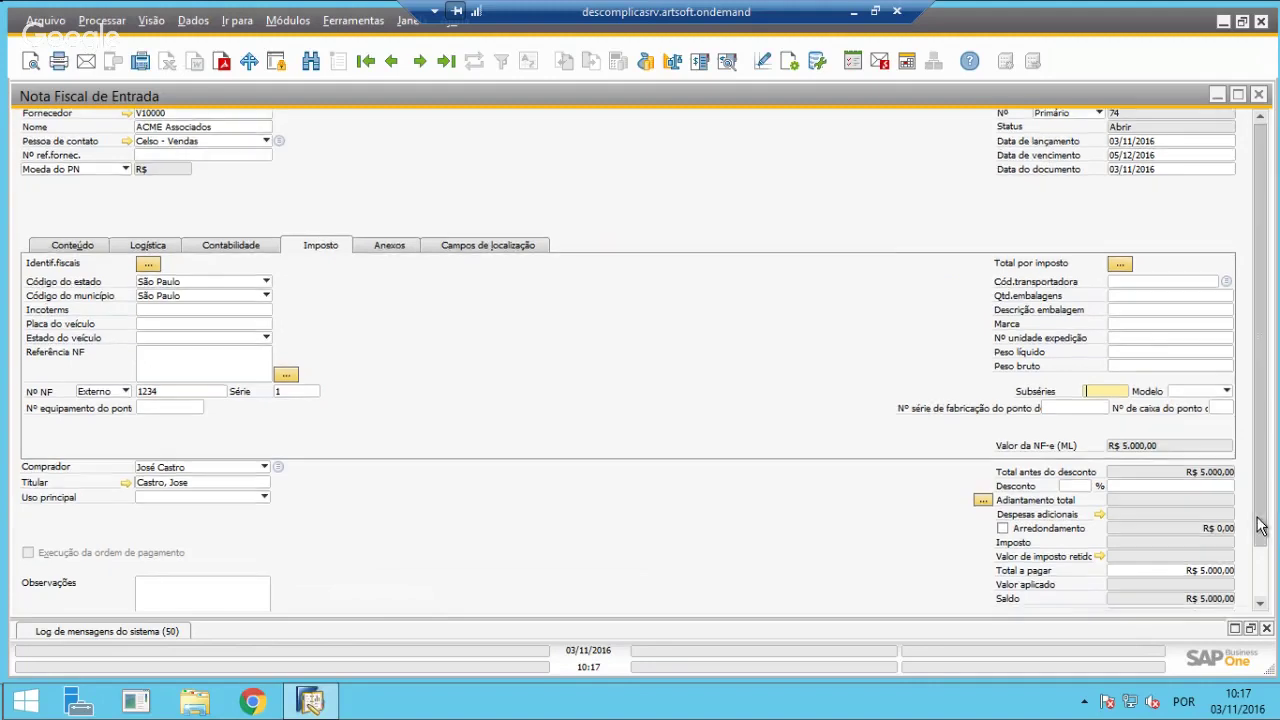
{"action": "scroll", "coordinate": [1260, 527], "scroll_direction": "down", "scroll_amount": 3}
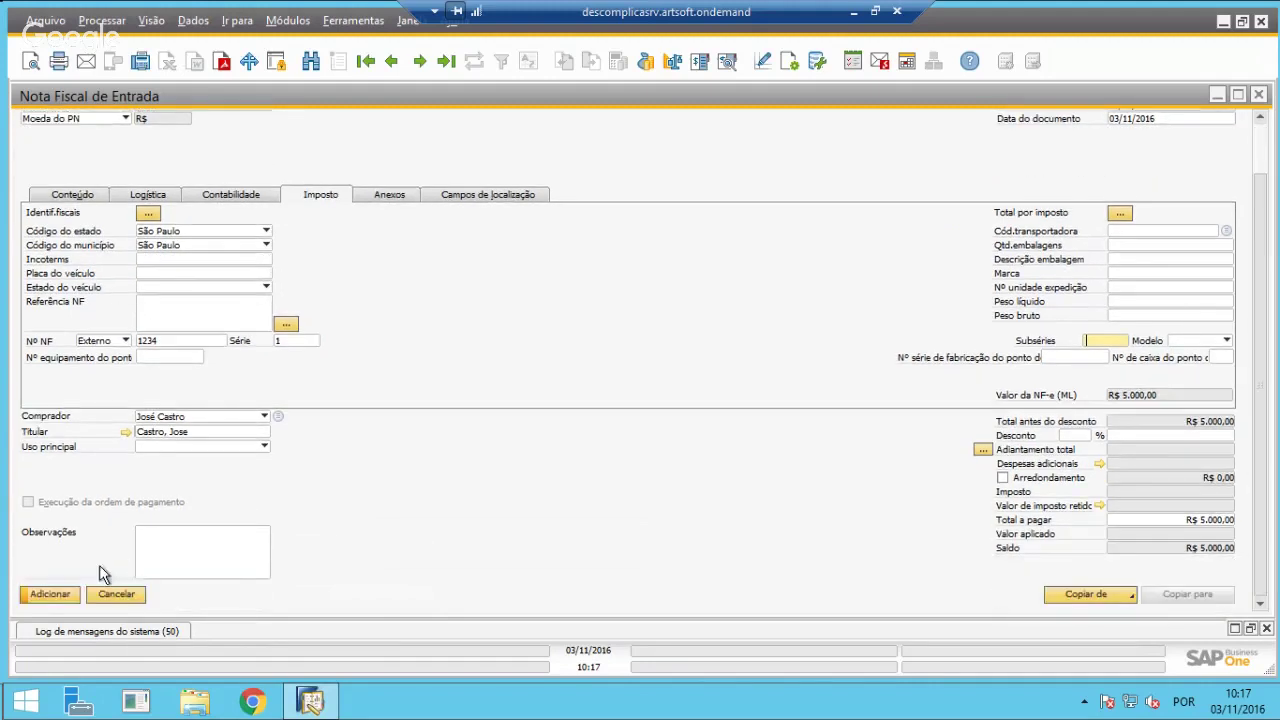
{"action": "left_click", "coordinate": [47, 595]}
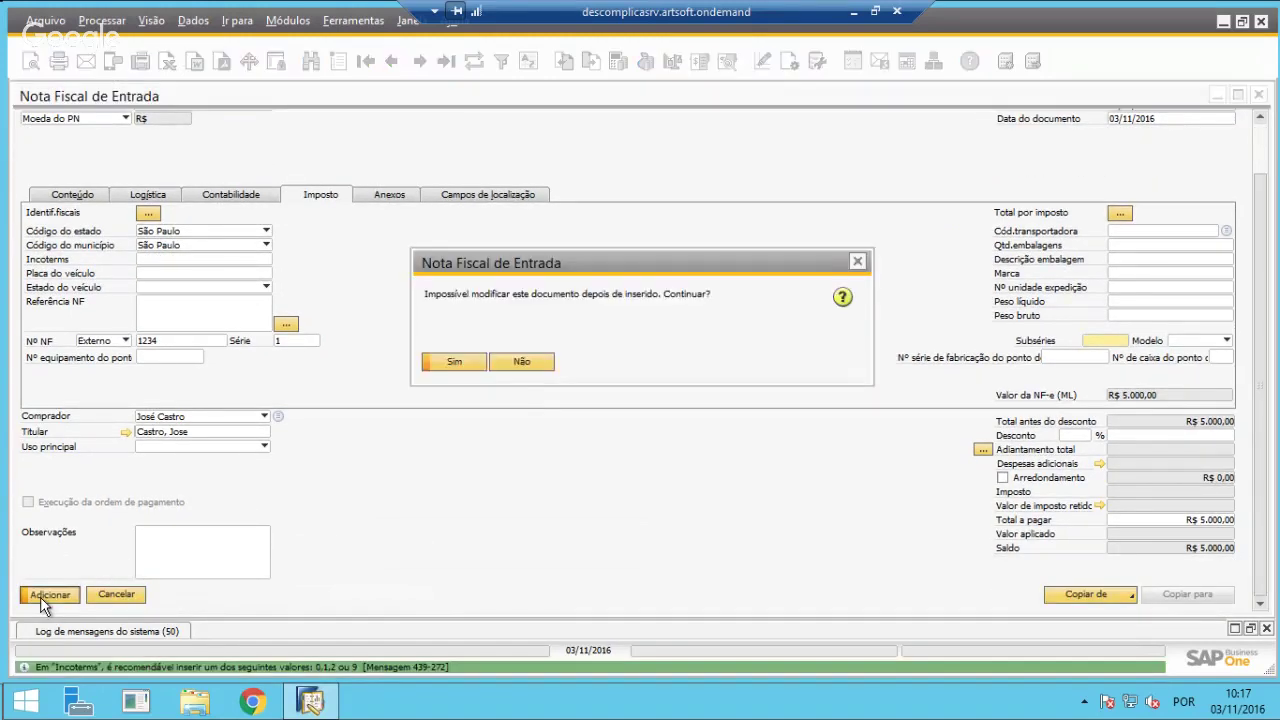
{"action": "left_click", "coordinate": [451, 362]}
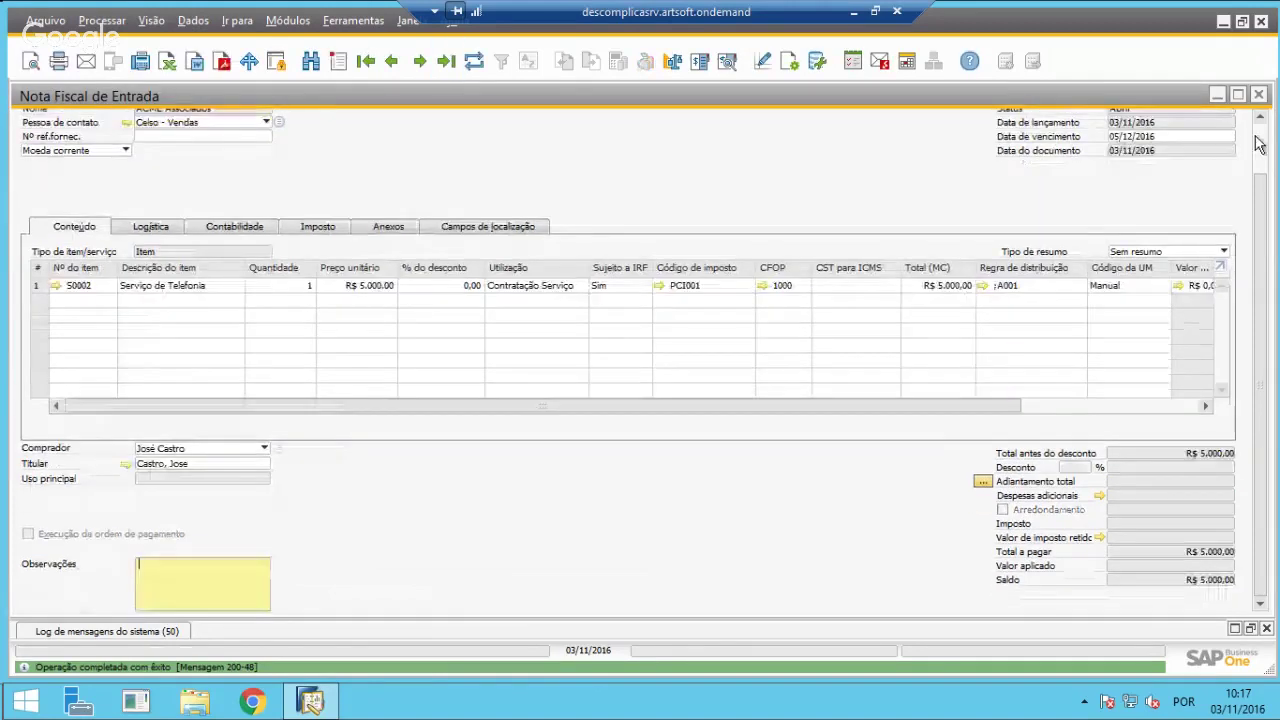
Check the distribution rule per dimension on the posted invoice's telephony line, and close the invoice.
{"action": "scroll", "coordinate": [1258, 143], "scroll_direction": "up", "scroll_amount": 1}
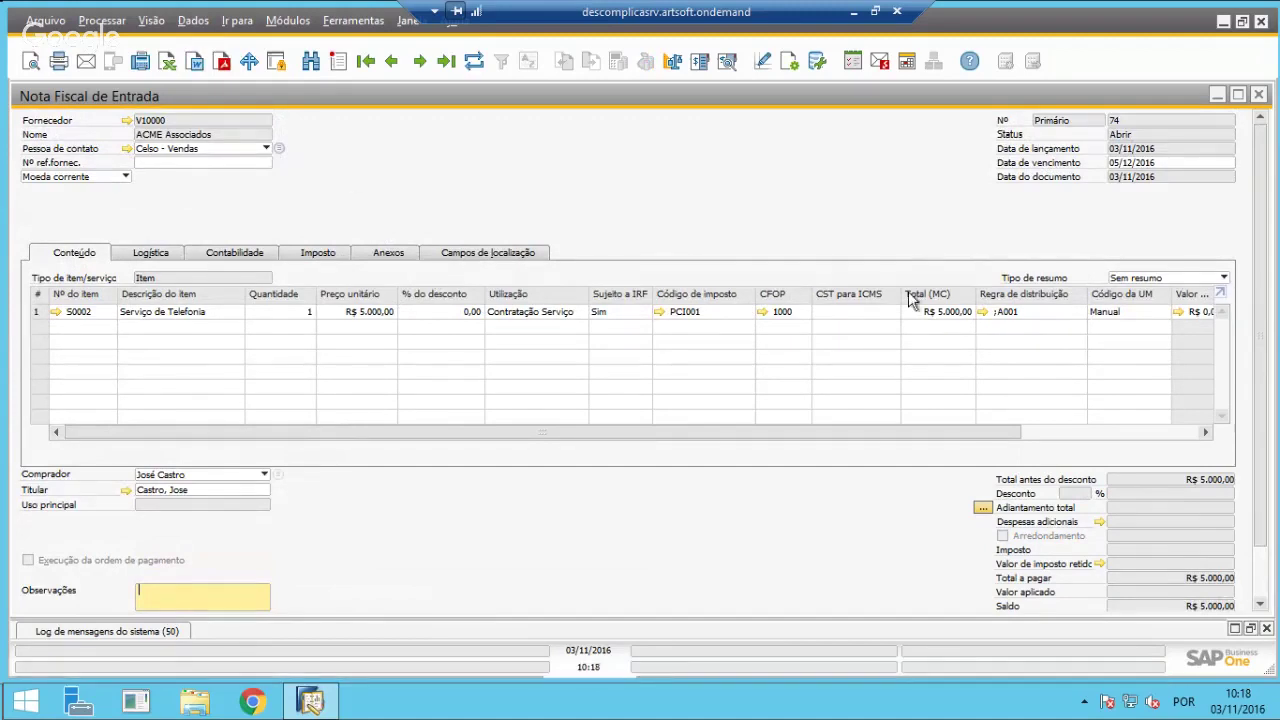
{"action": "left_click", "coordinate": [984, 312]}
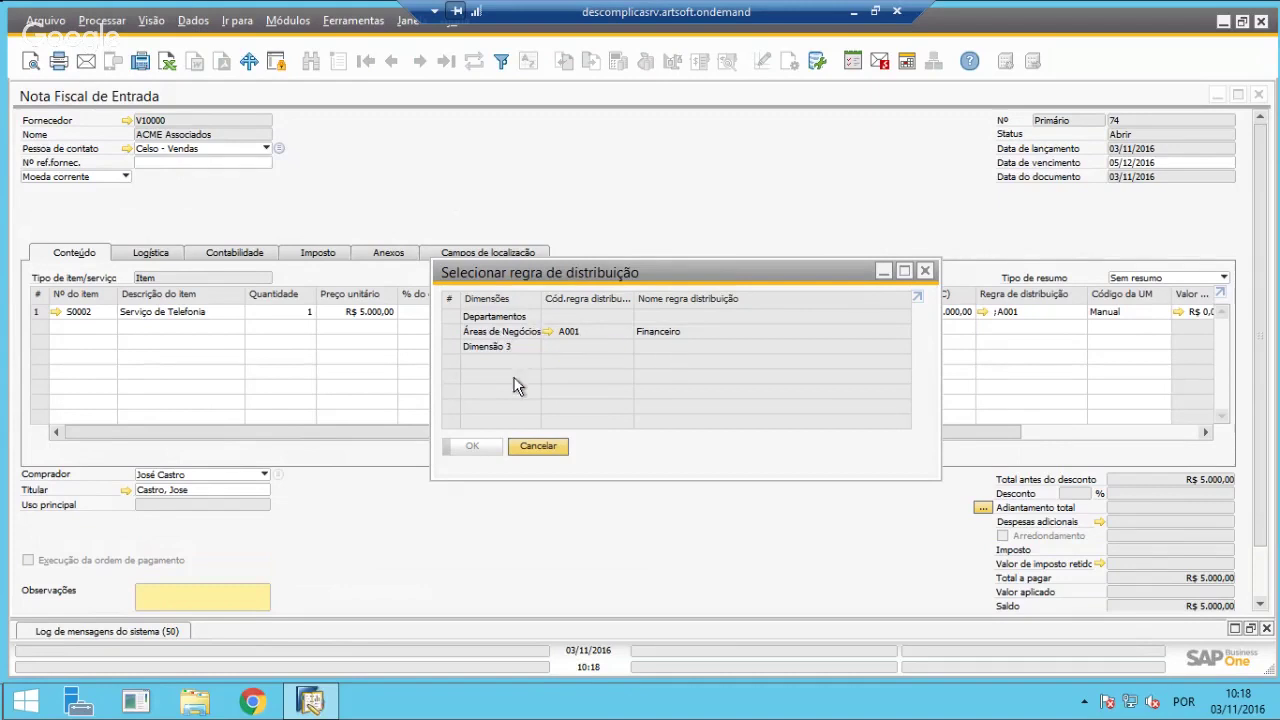
{"action": "left_click", "coordinate": [540, 447]}
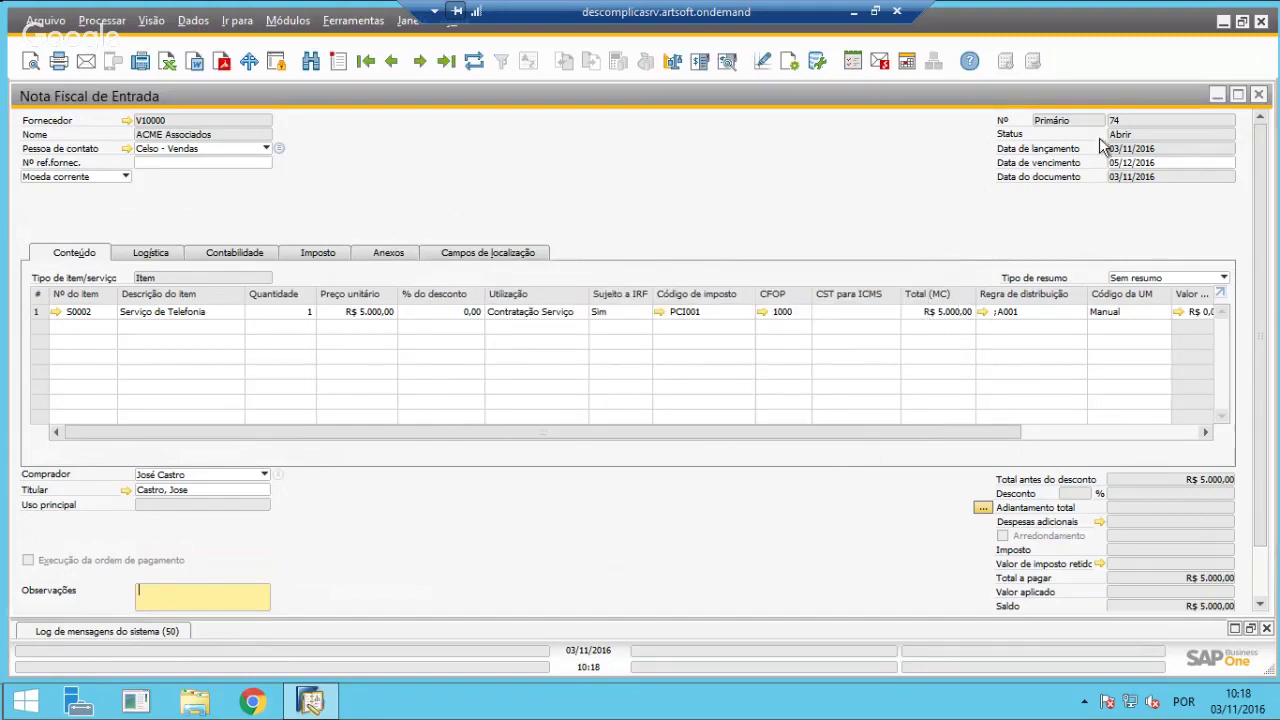
{"action": "left_click_drag", "start_coordinate": [1262, 263], "coordinate": [1255, 371]}
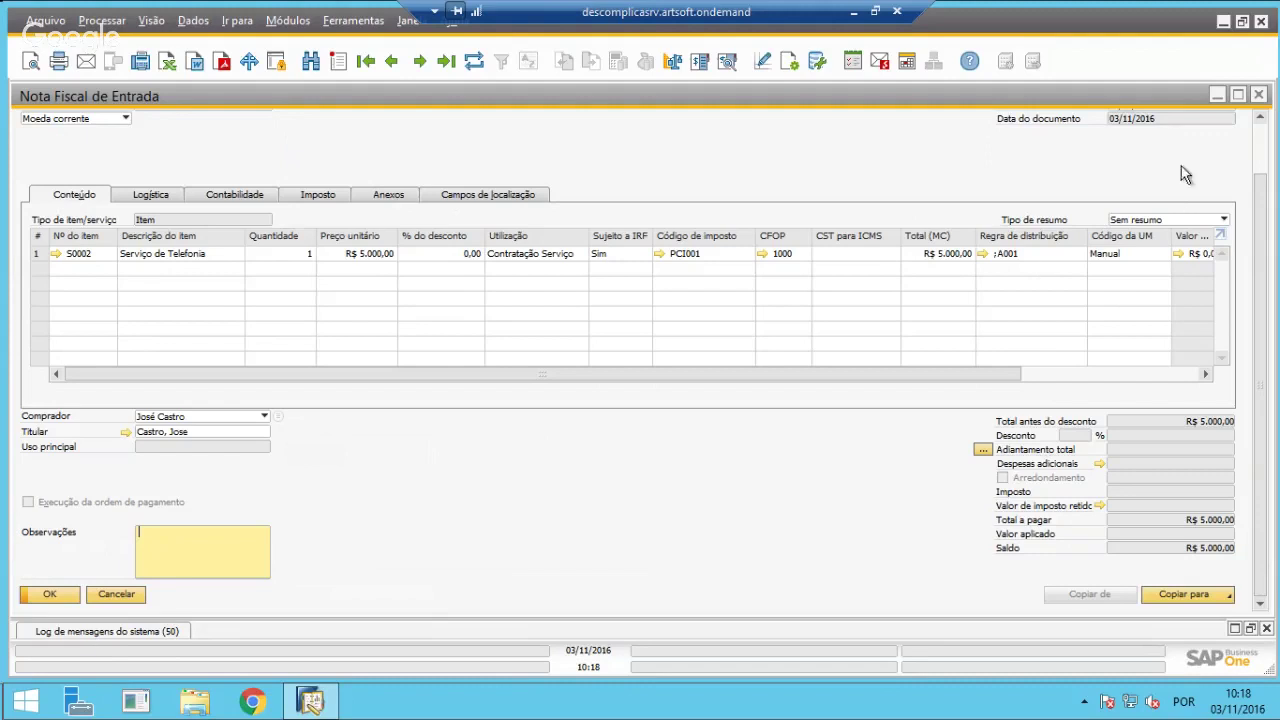
{"action": "left_click", "coordinate": [1259, 97]}
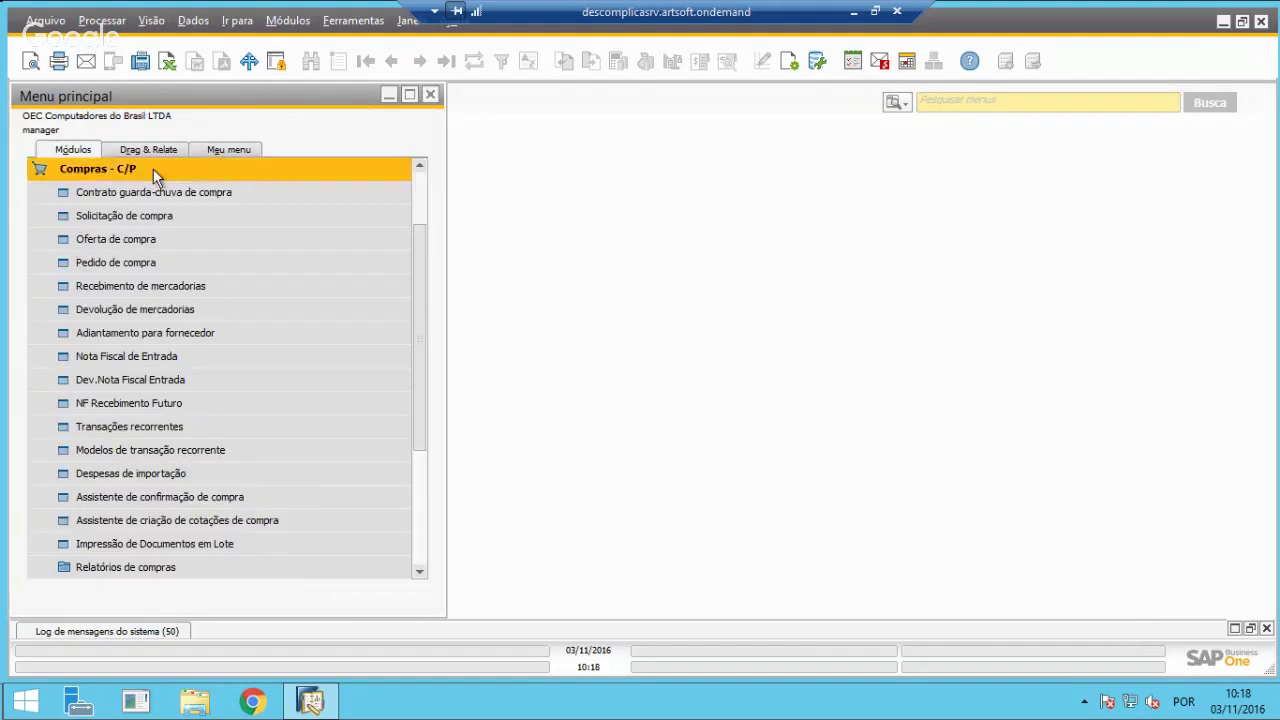
Run the Relatório do centro de custo for Áreas de Negócios, summarised by Regras de distribuição, and expand all its cost centres.
{"action": "left_click", "coordinate": [153, 168]}
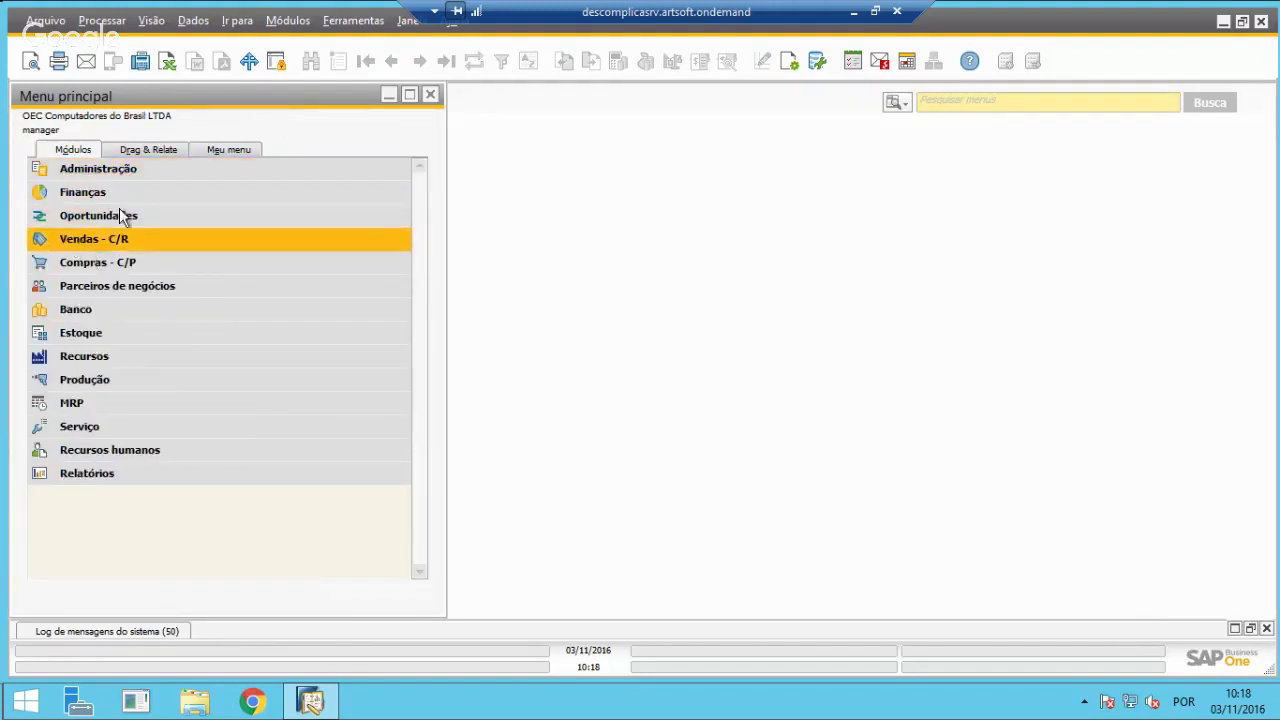
{"action": "left_click", "coordinate": [119, 190]}
{"action": "scroll", "coordinate": [235, 309], "scroll_direction": "down", "scroll_amount": 3}
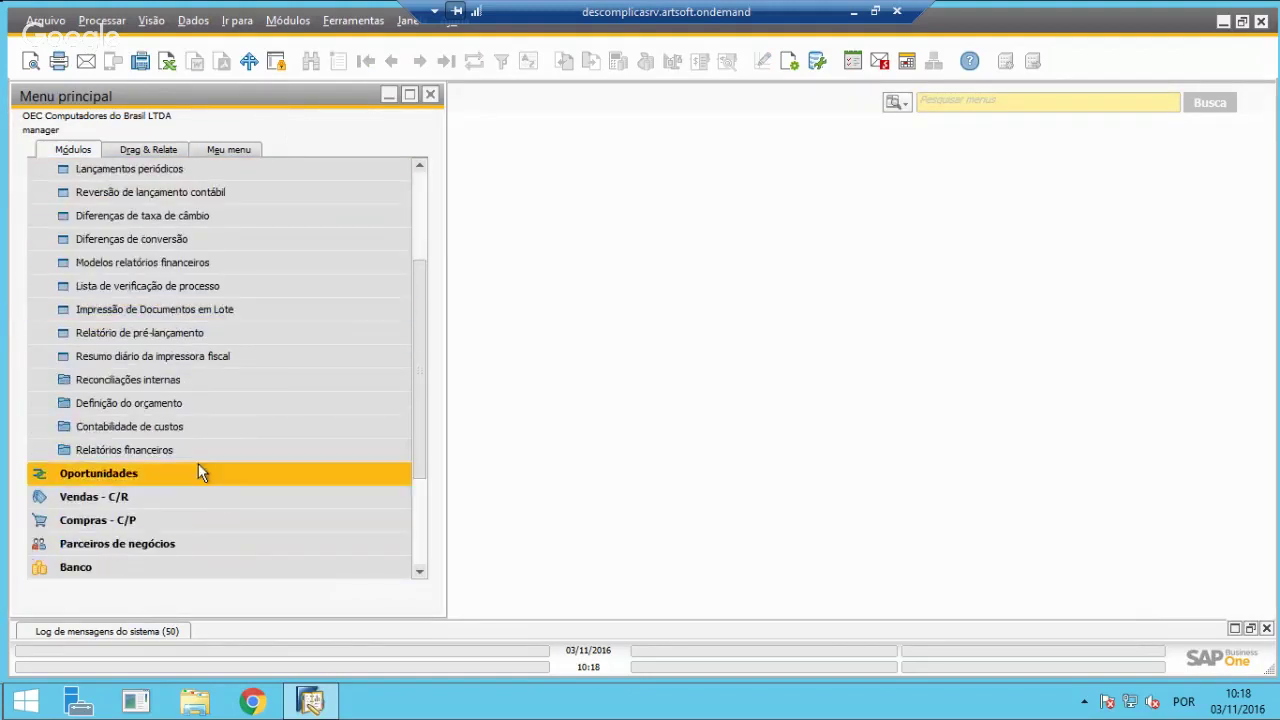
{"action": "left_click", "coordinate": [143, 427]}
{"action": "scroll", "coordinate": [143, 429], "scroll_direction": "down", "scroll_amount": 1}
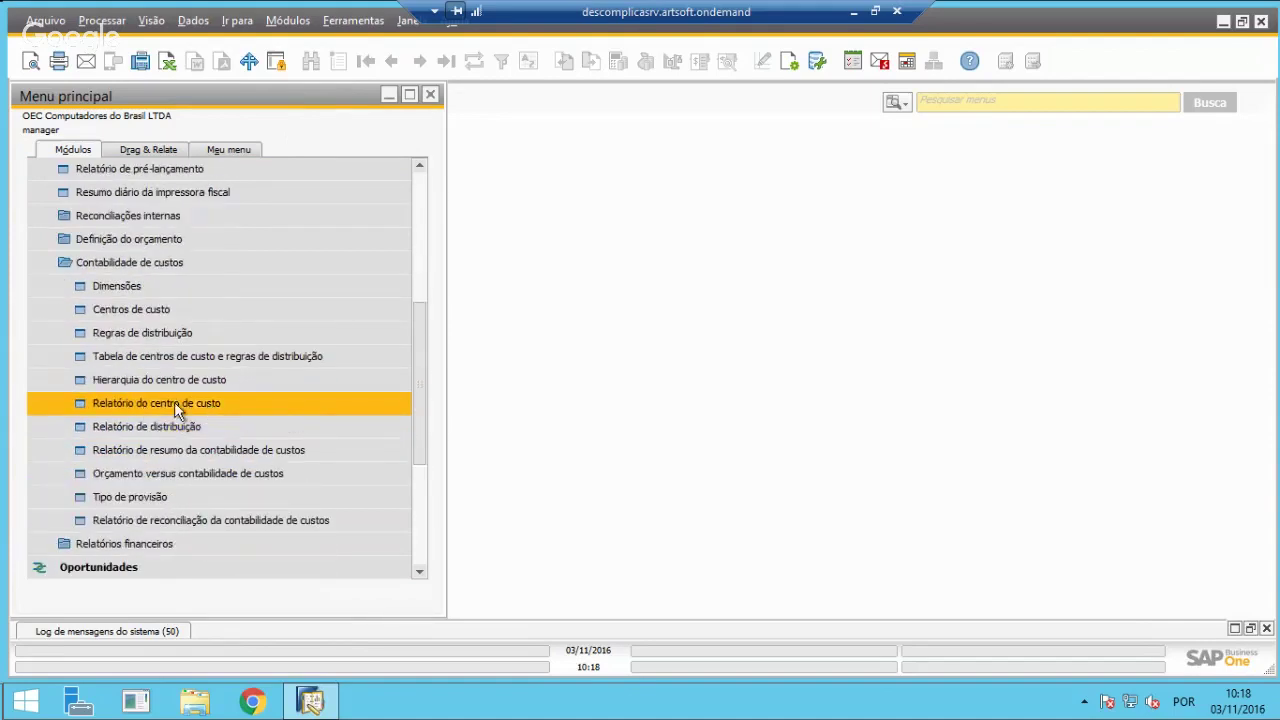
{"action": "left_click", "coordinate": [174, 402]}
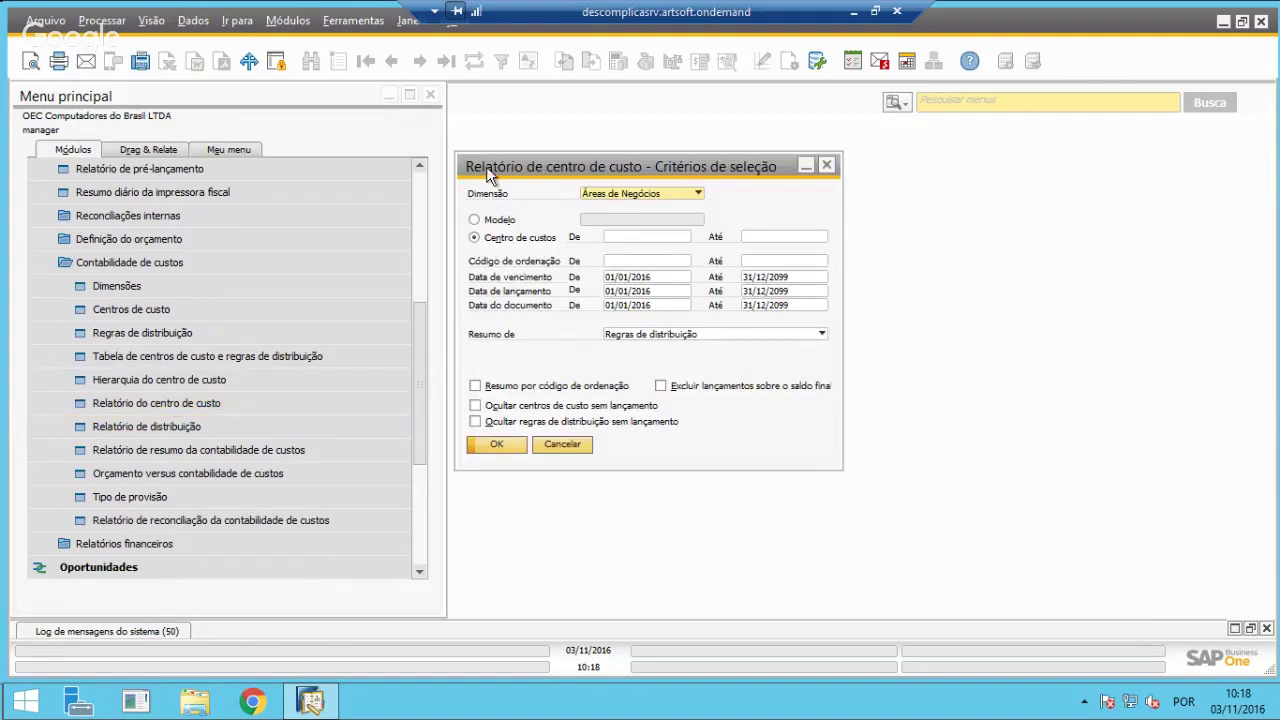
{"action": "left_click_drag", "start_coordinate": [486, 166], "coordinate": [512, 164]}
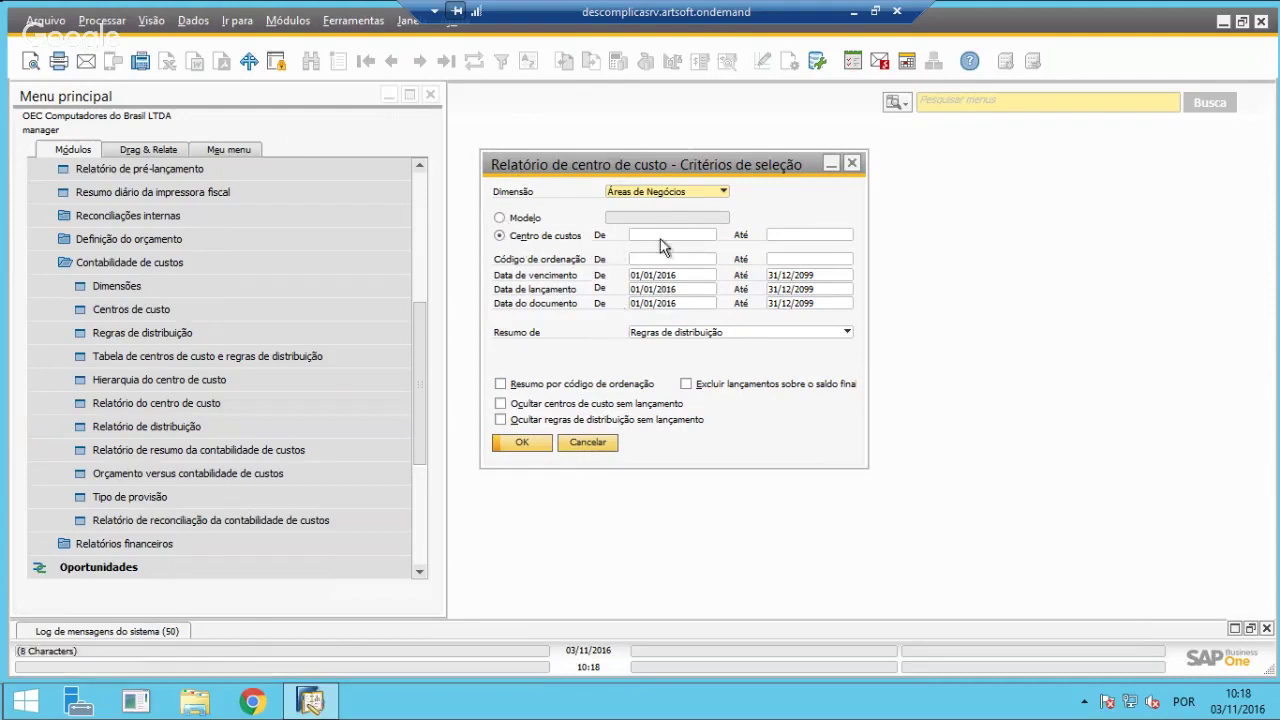
{"action": "left_click", "coordinate": [520, 446]}
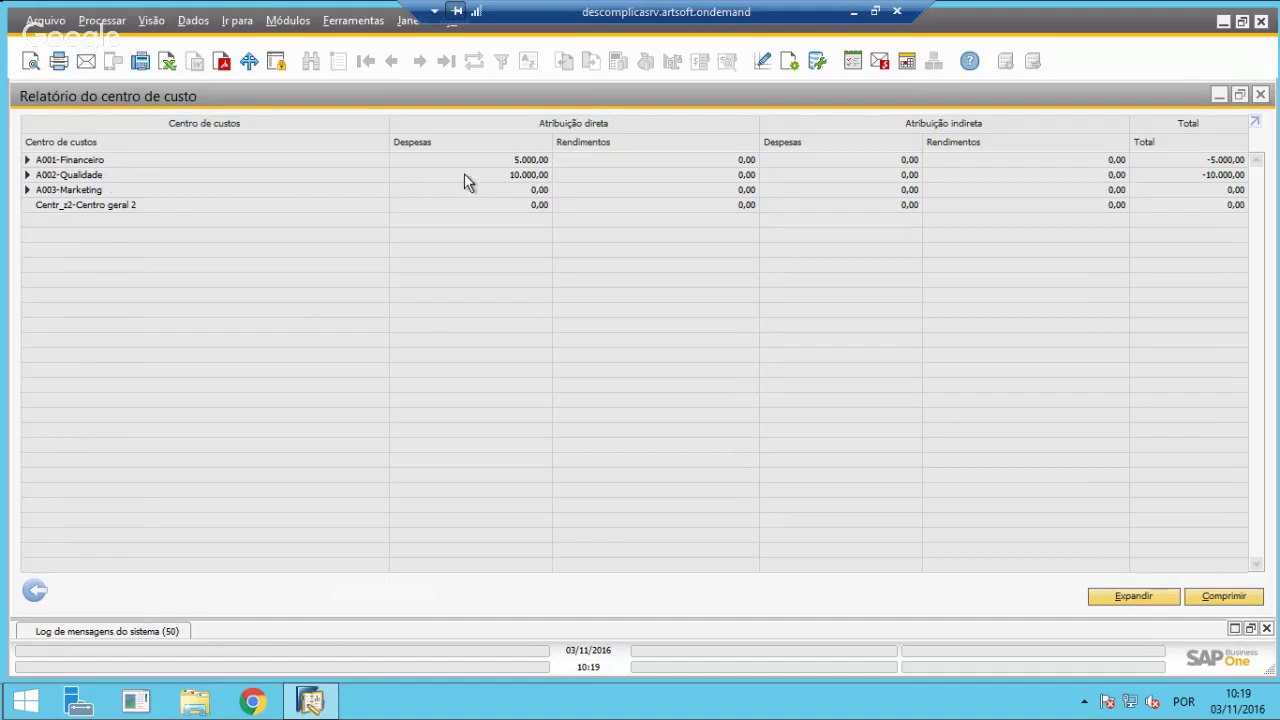
{"action": "left_click", "coordinate": [1130, 597]}
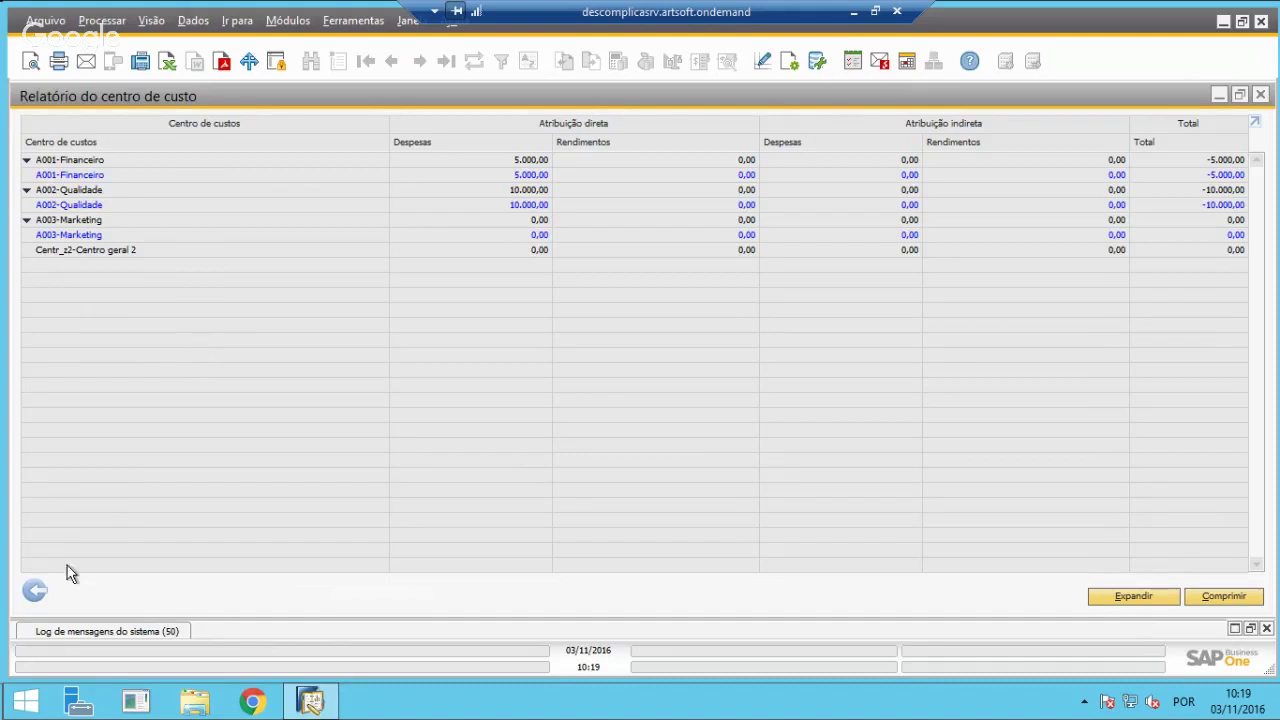
Rerun the cost centre report with Resumo de set to Contas de ligação, and expand all its rows.
{"action": "left_click", "coordinate": [33, 595]}
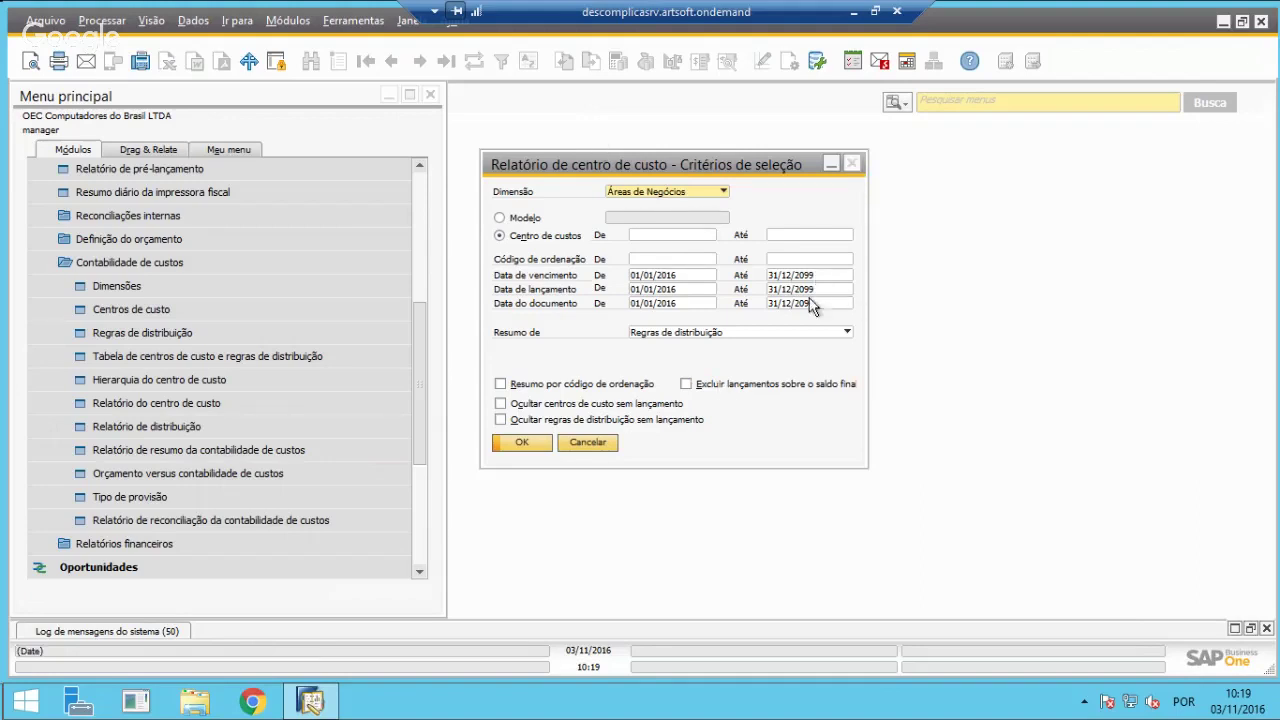
{"action": "left_click", "coordinate": [675, 332]}
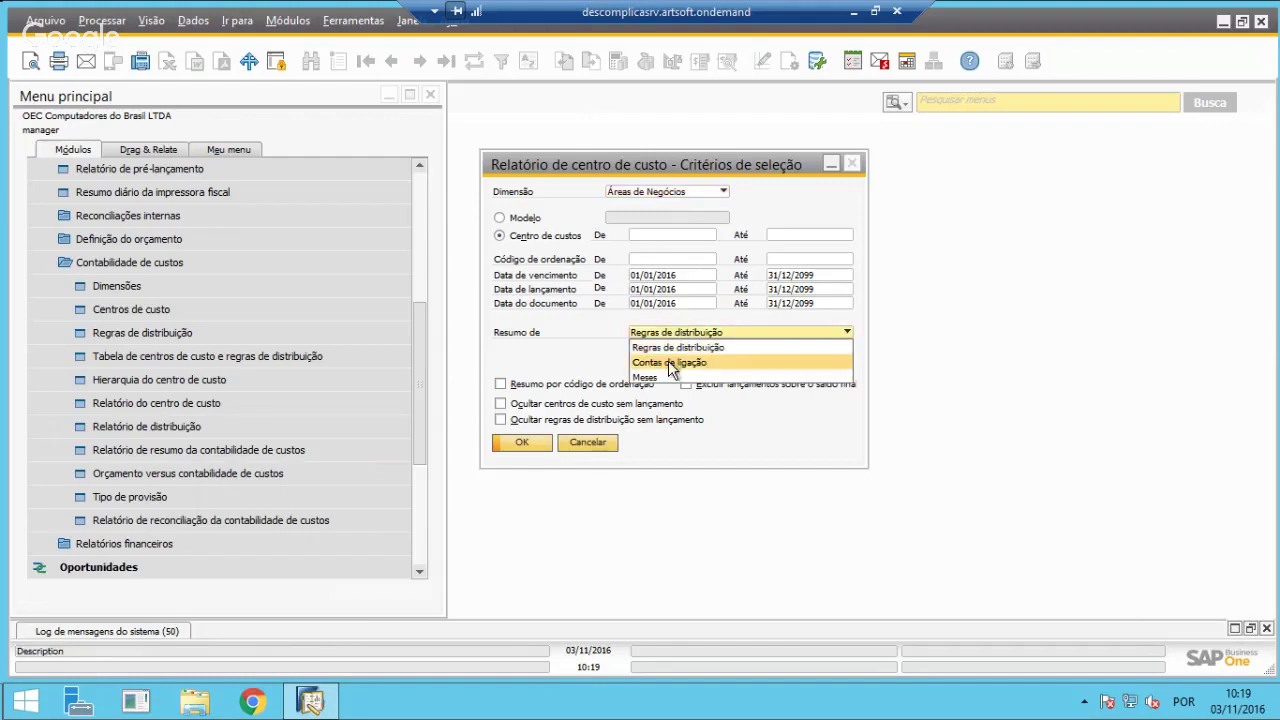
{"action": "left_click", "coordinate": [668, 362]}
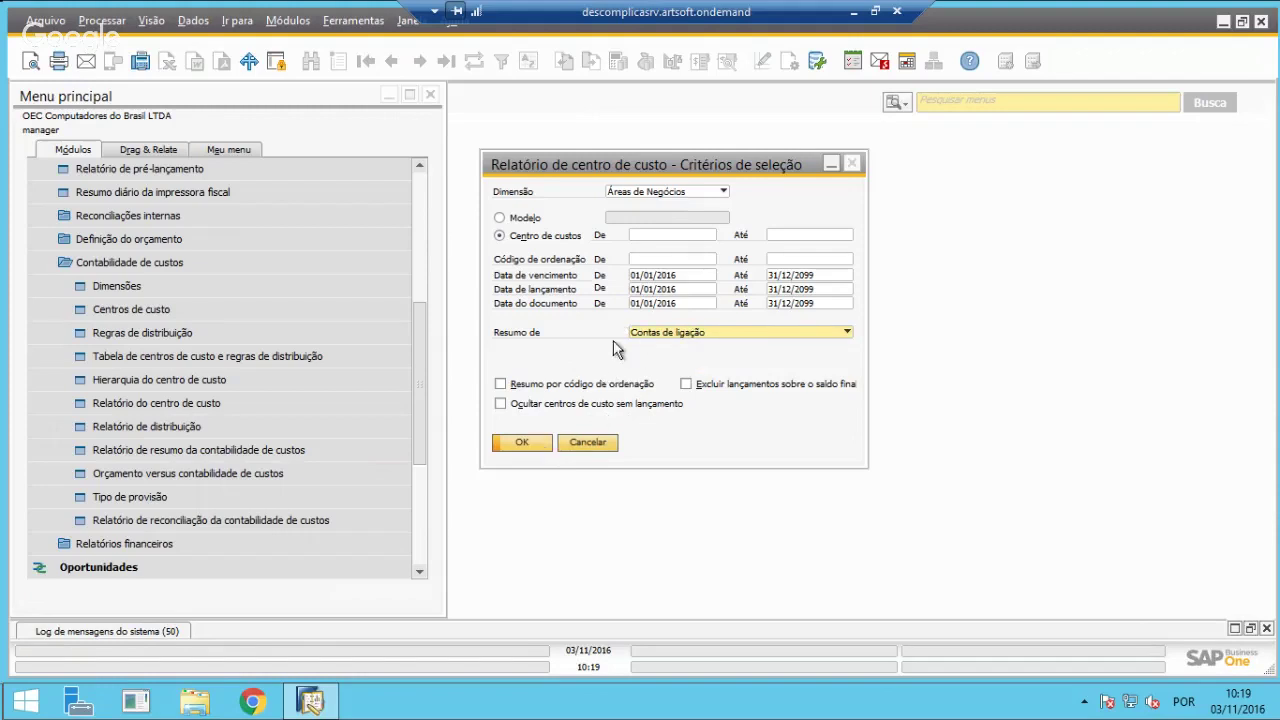
{"action": "left_click", "coordinate": [534, 444]}
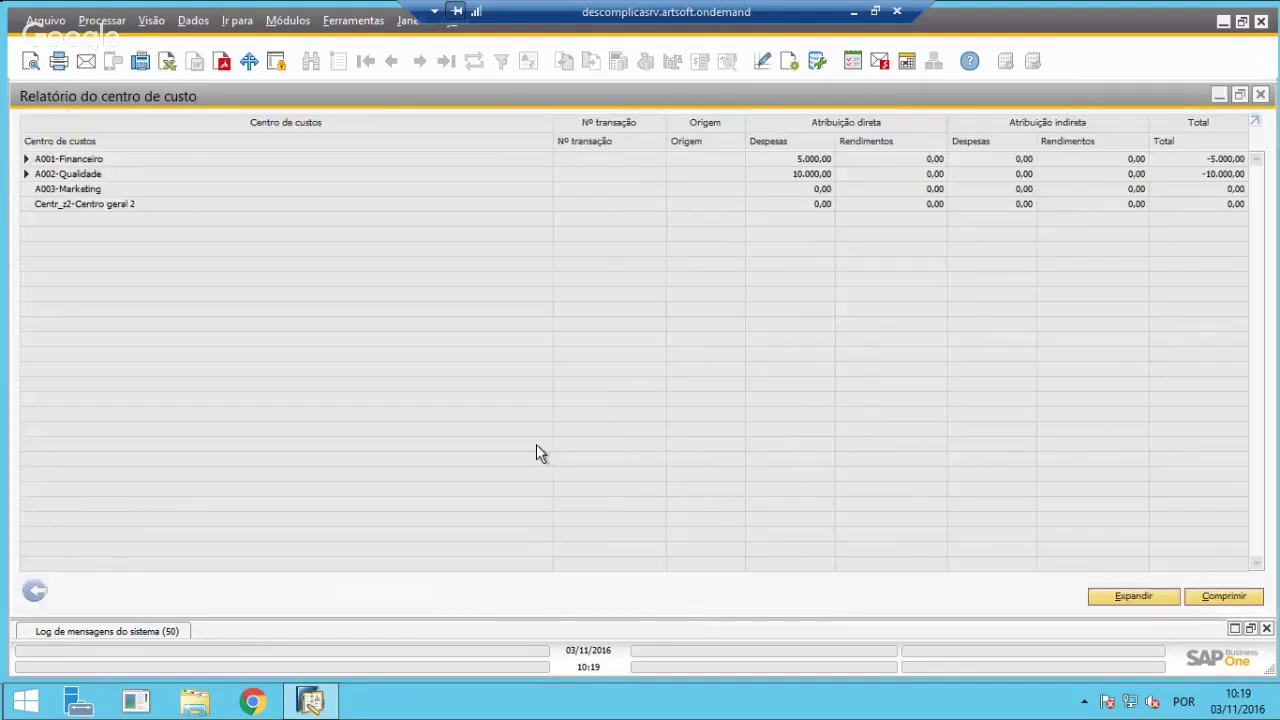
{"action": "left_click", "coordinate": [1152, 596]}
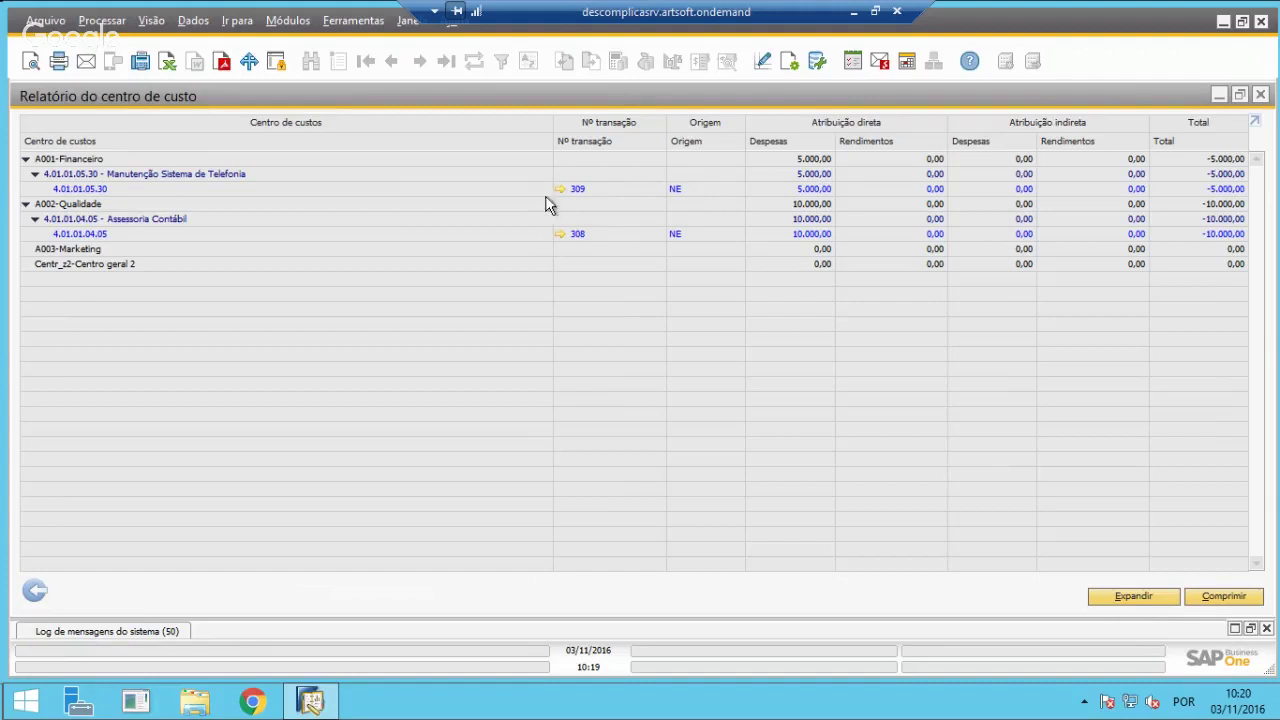
Examine the journal entry behind the Financeiro telephony transaction, and close it together with the cost centre report and its selection criteria.
{"action": "mouse_move", "coordinate": [558, 193]}
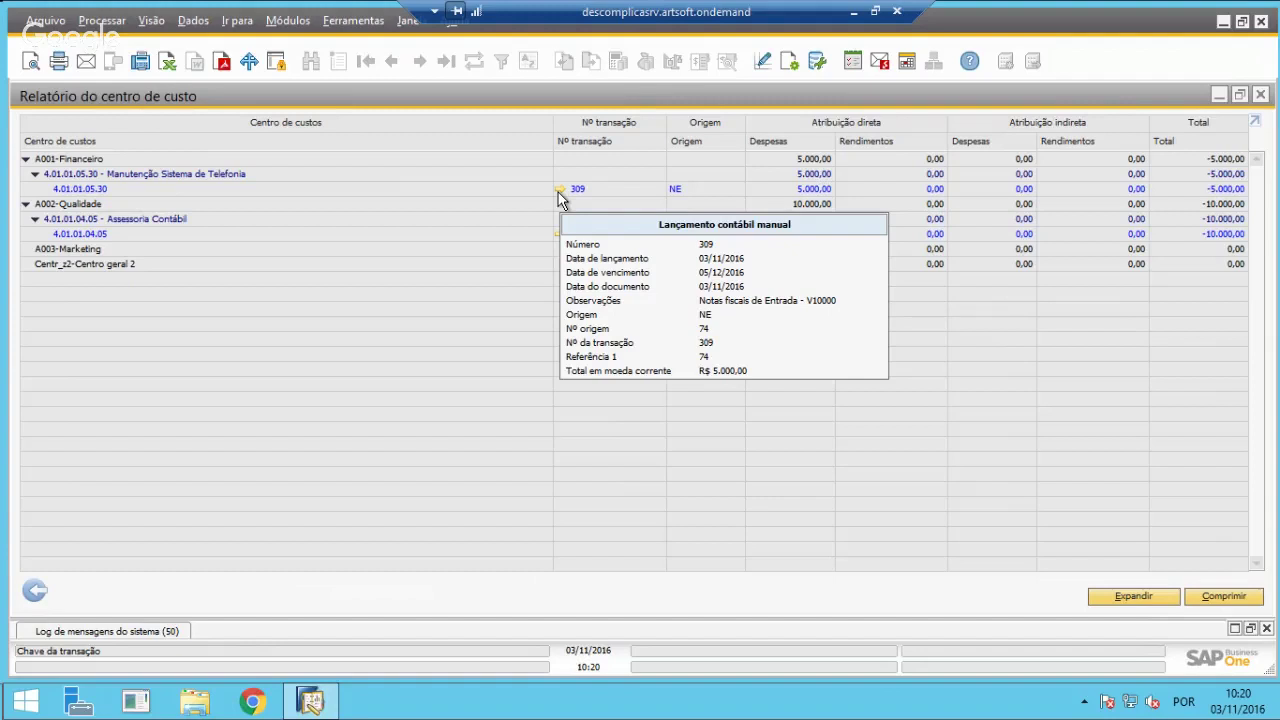
{"action": "left_click", "coordinate": [558, 190]}
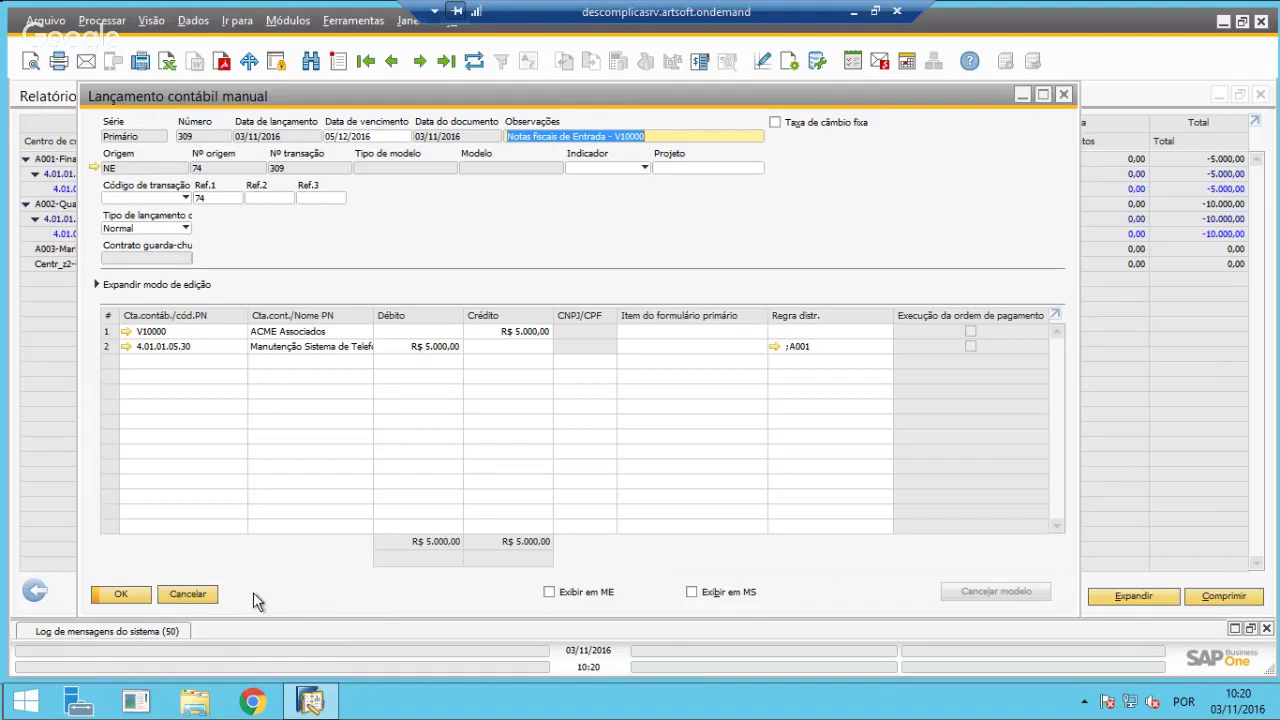
{"action": "left_click", "coordinate": [183, 596]}
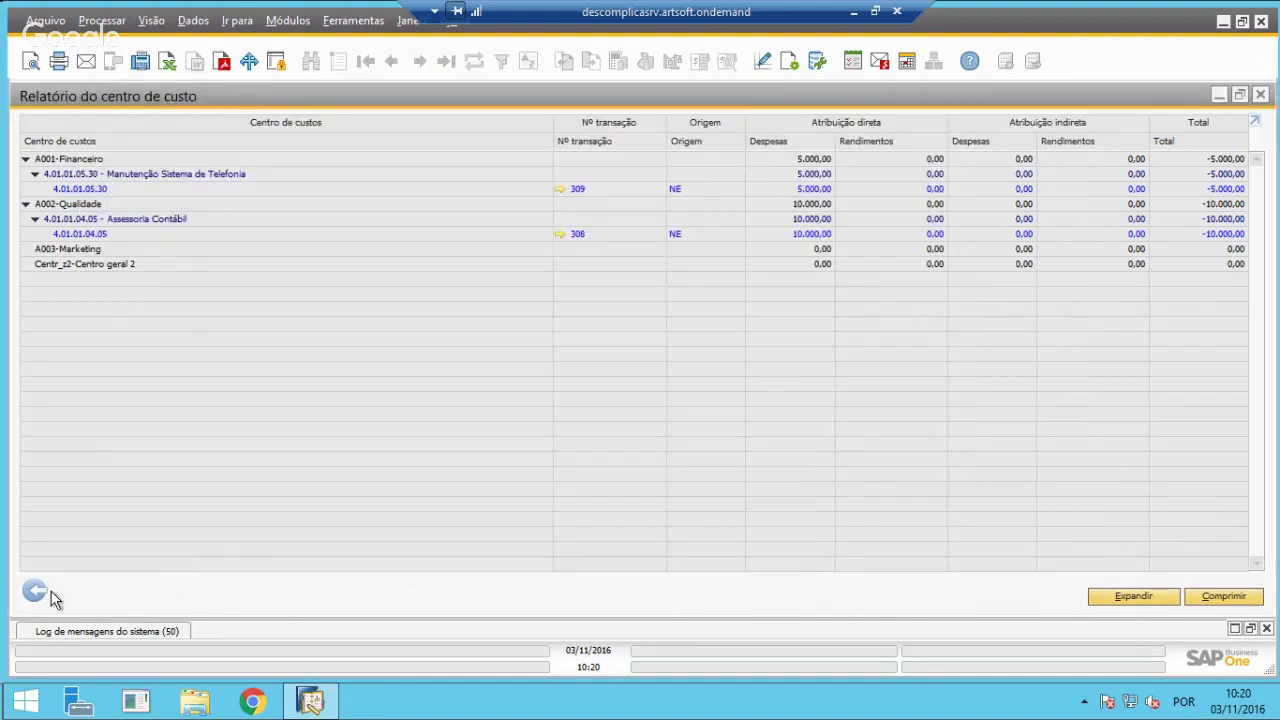
{"action": "left_click", "coordinate": [35, 593]}
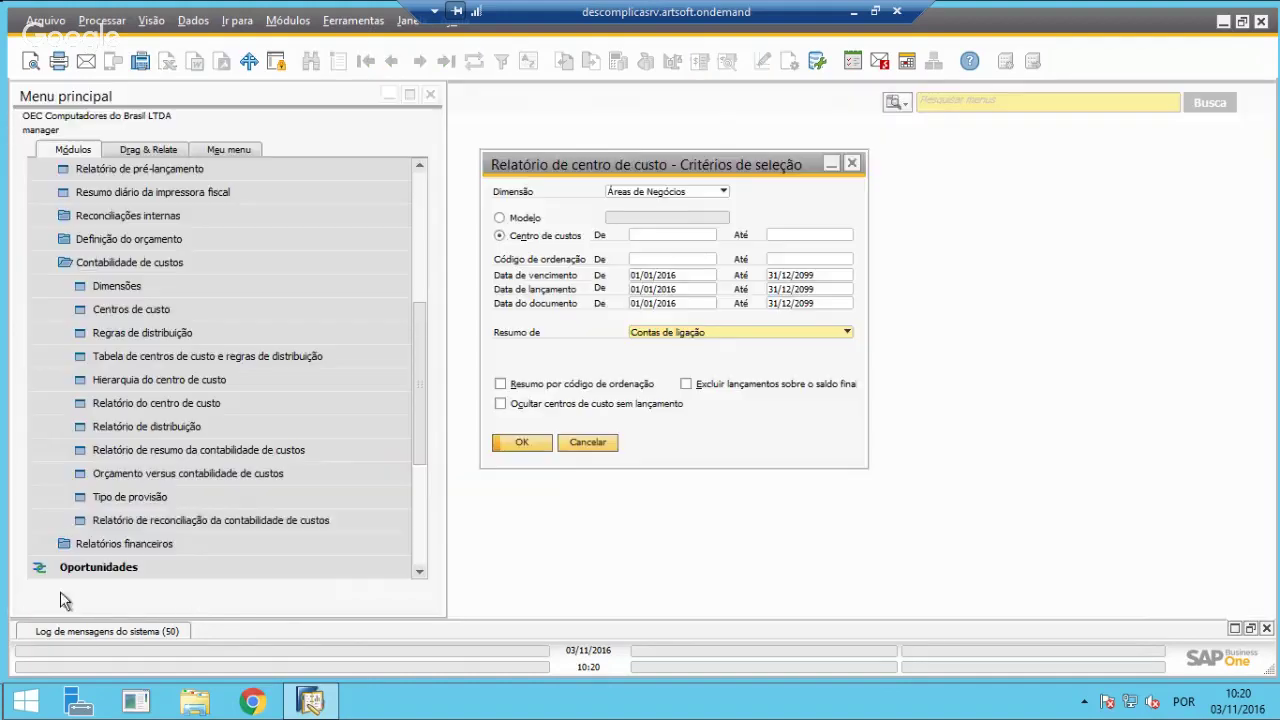
{"action": "left_click", "coordinate": [587, 443]}
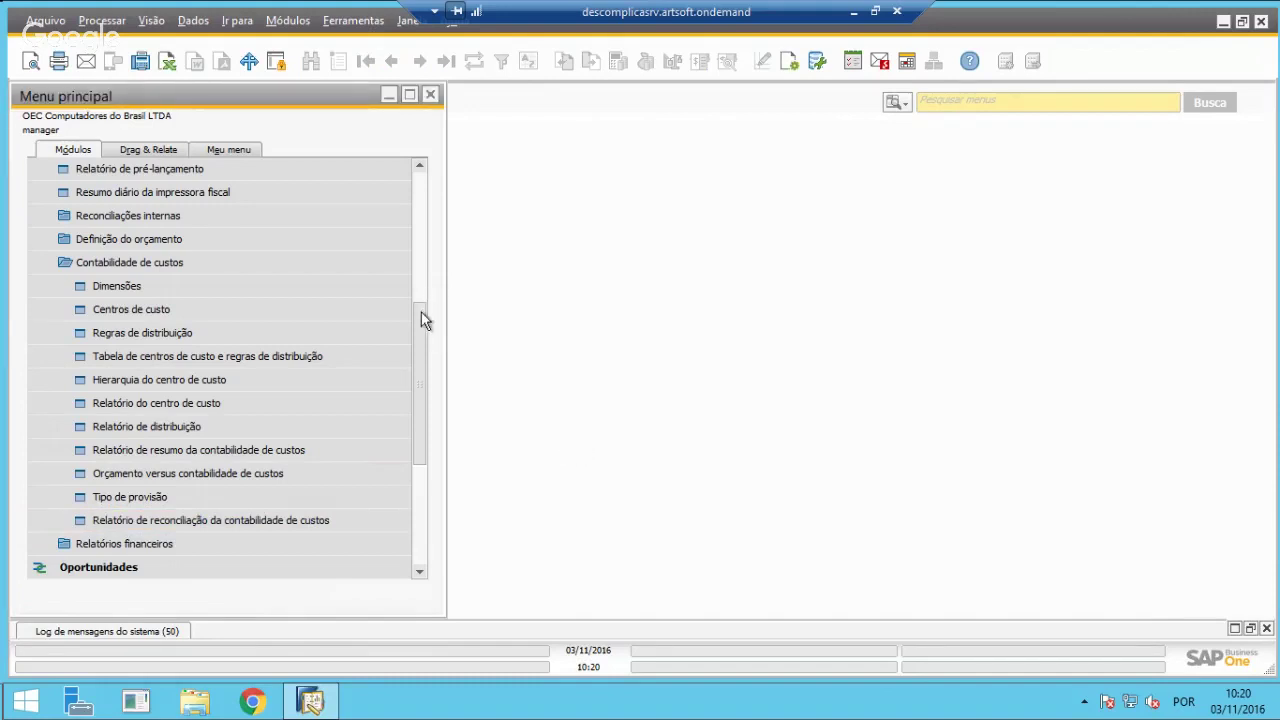
{"action": "left_click_drag", "start_coordinate": [417, 320], "coordinate": [411, 256]}
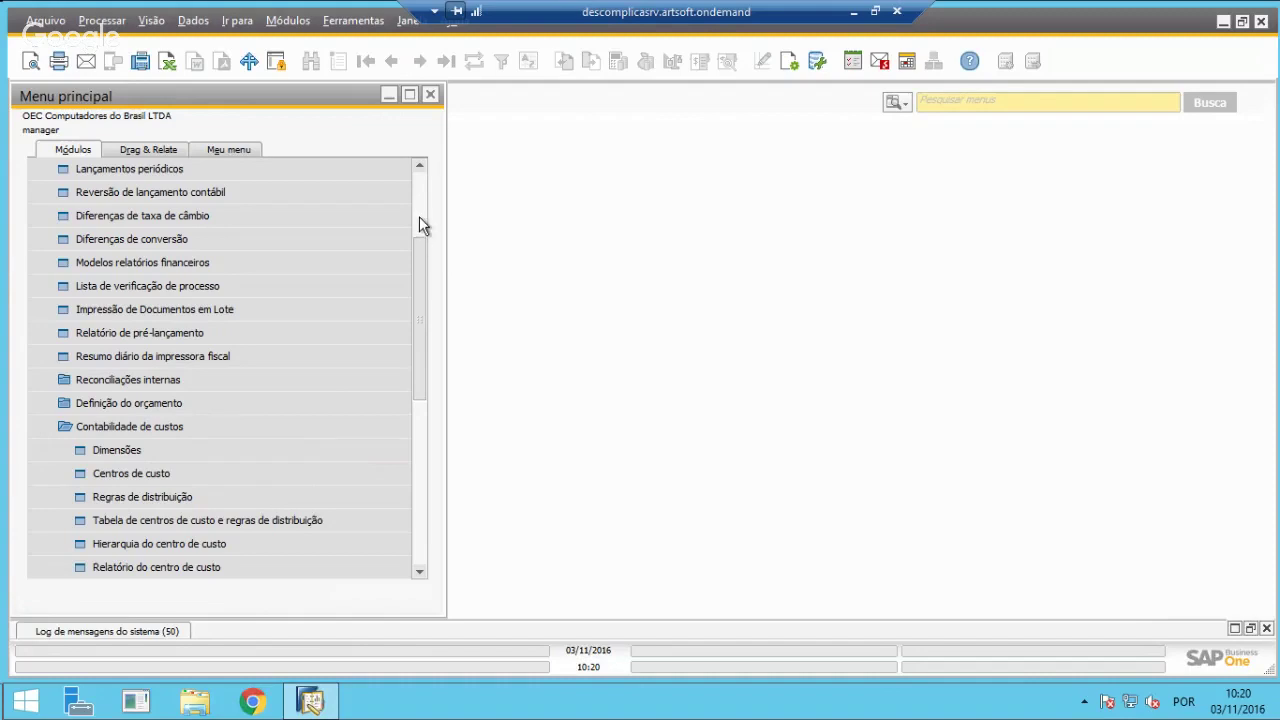
{"action": "left_click", "coordinate": [419, 226]}
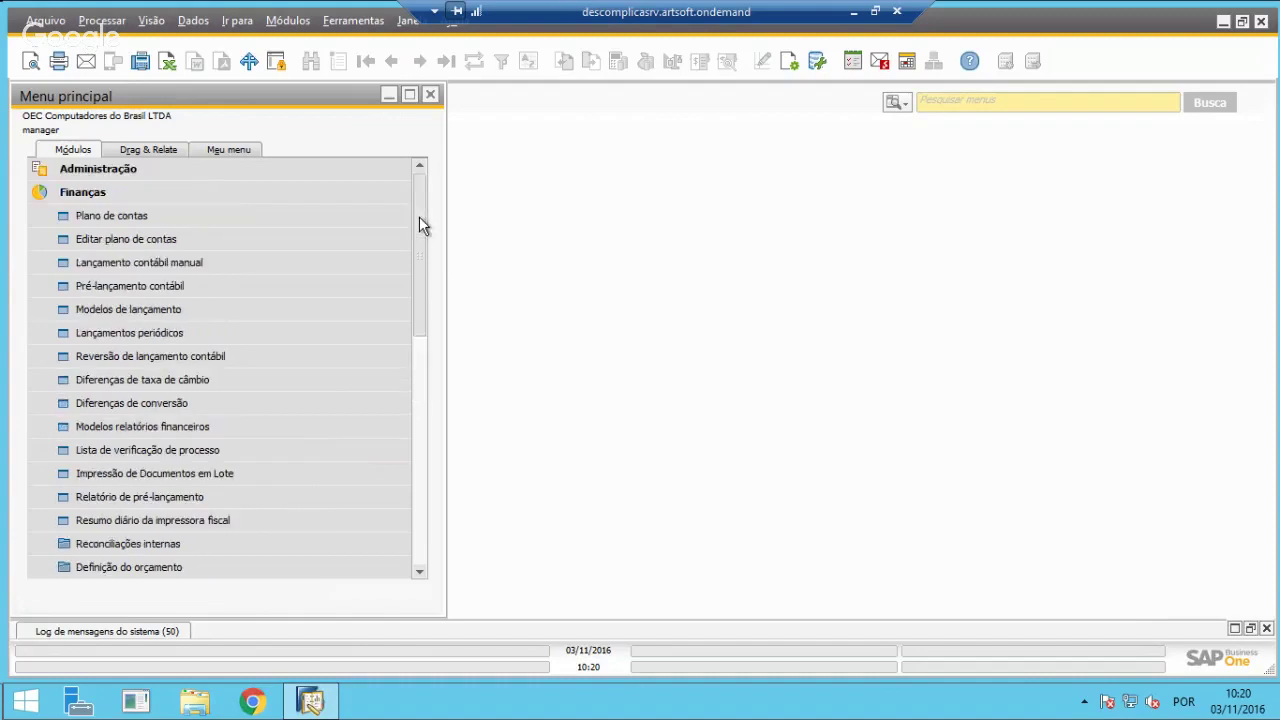
Create a new Nota Fiscal de Entrada for supplier V10000, ACME Associados.
{"action": "left_click", "coordinate": [144, 190]}
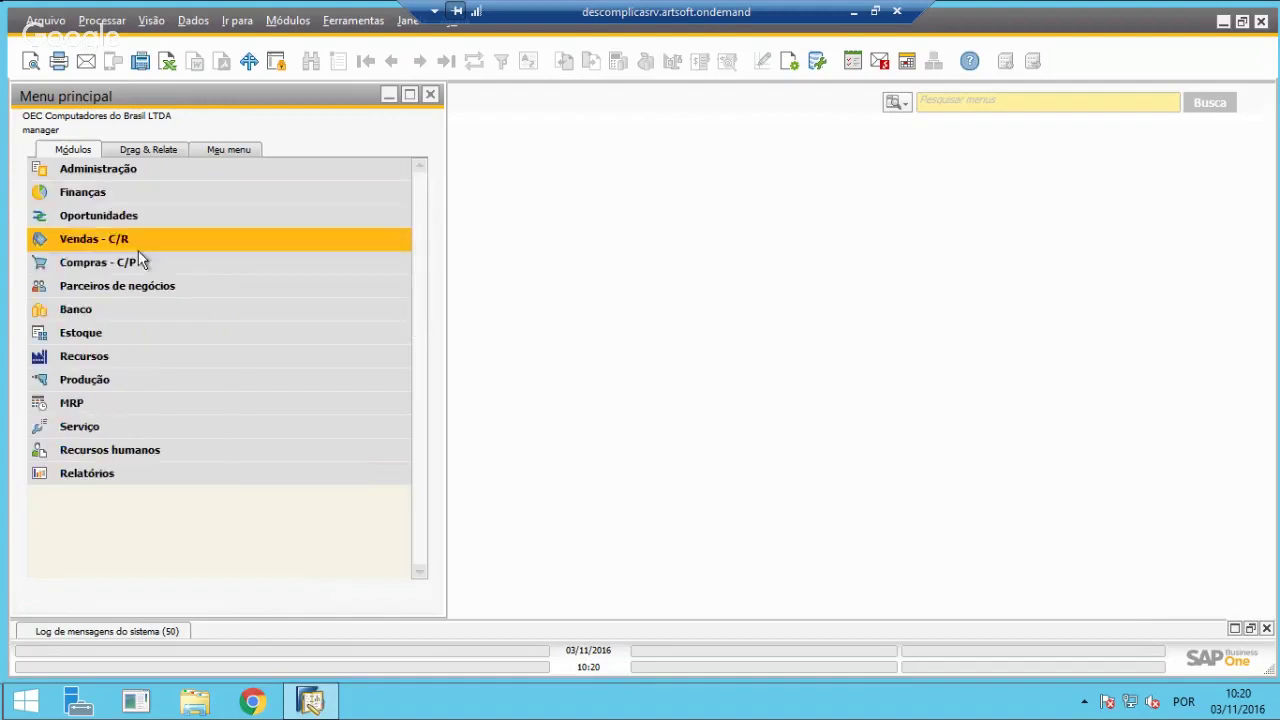
{"action": "left_click", "coordinate": [67, 268]}
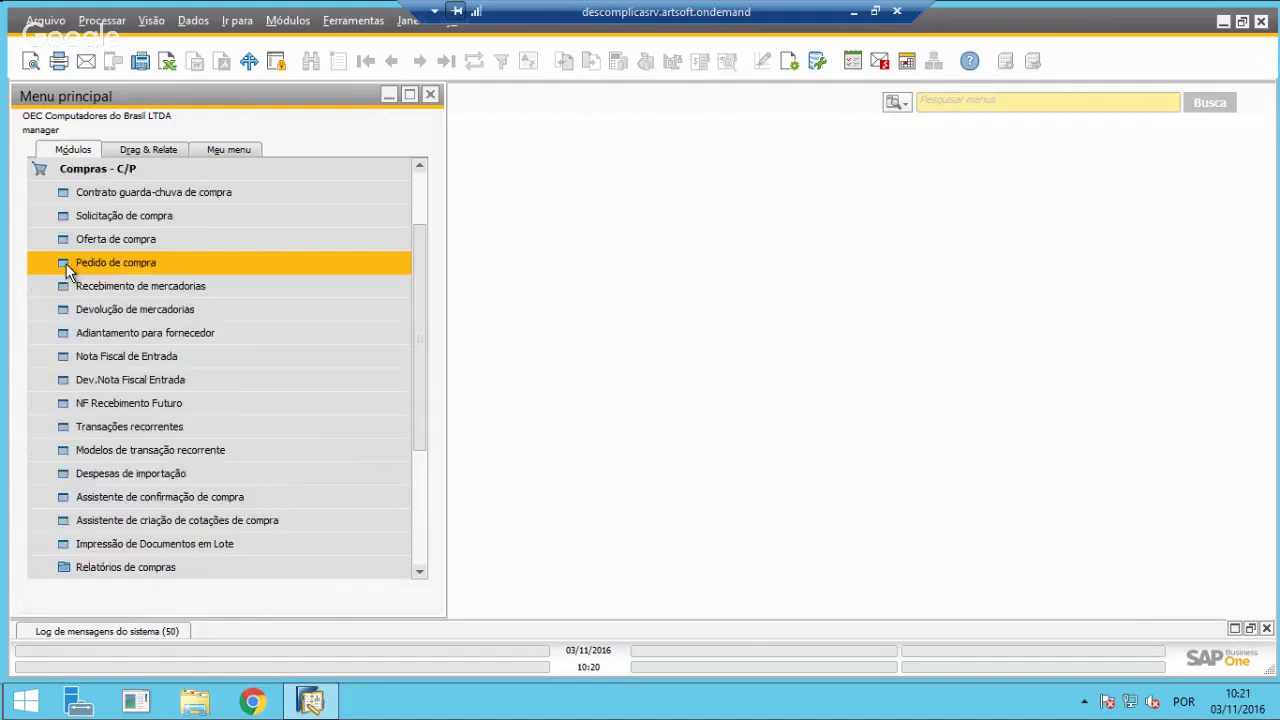
{"action": "left_click", "coordinate": [100, 358]}
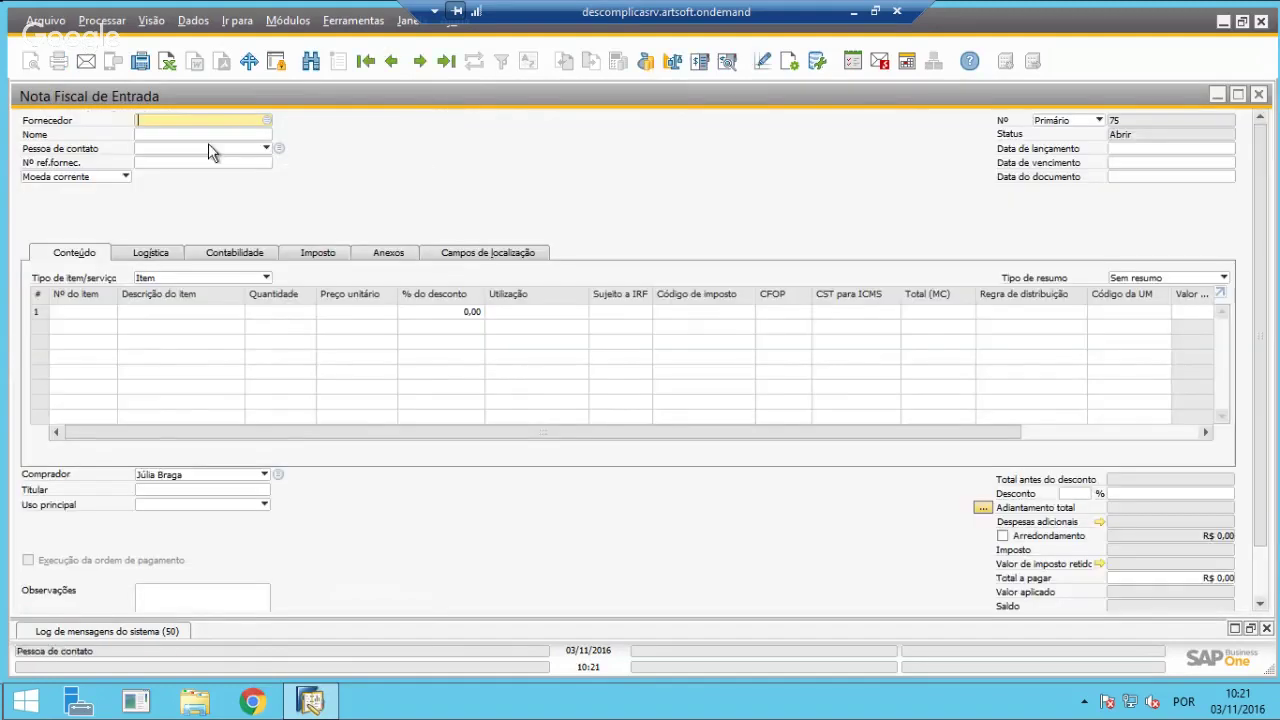
{"action": "key", "text": "Tab"}
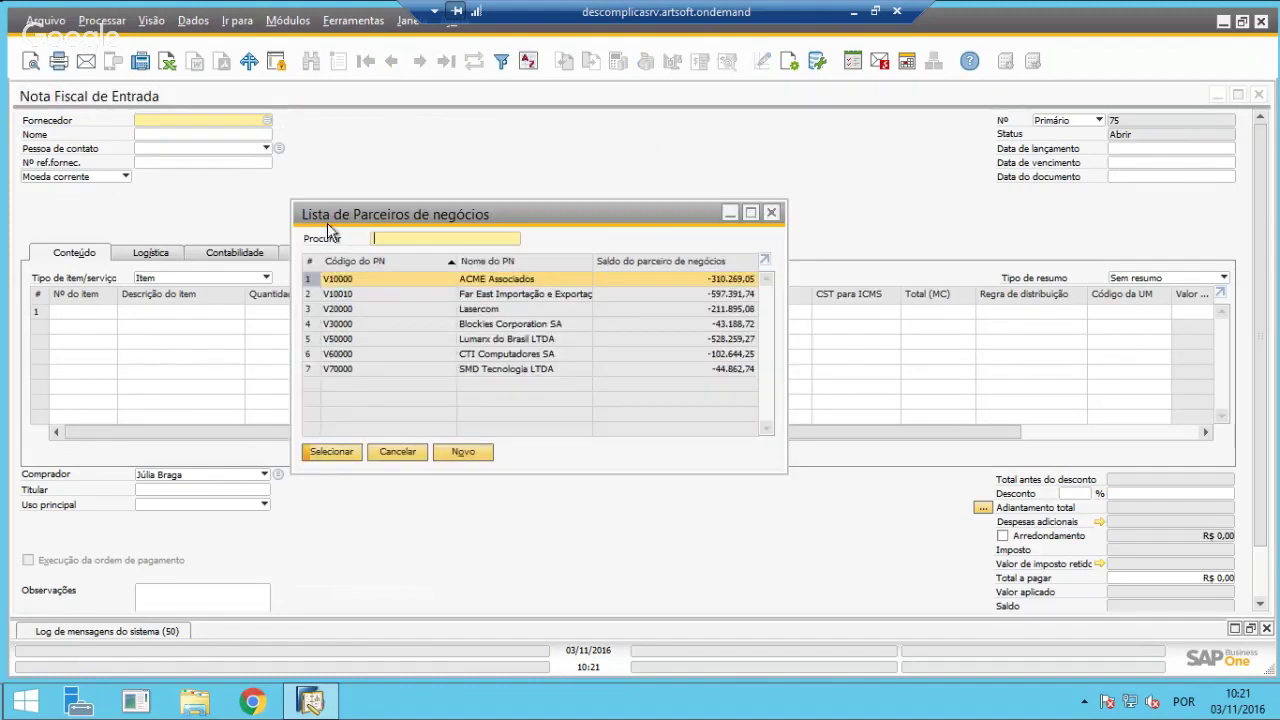
{"action": "double_click", "coordinate": [435, 279]}
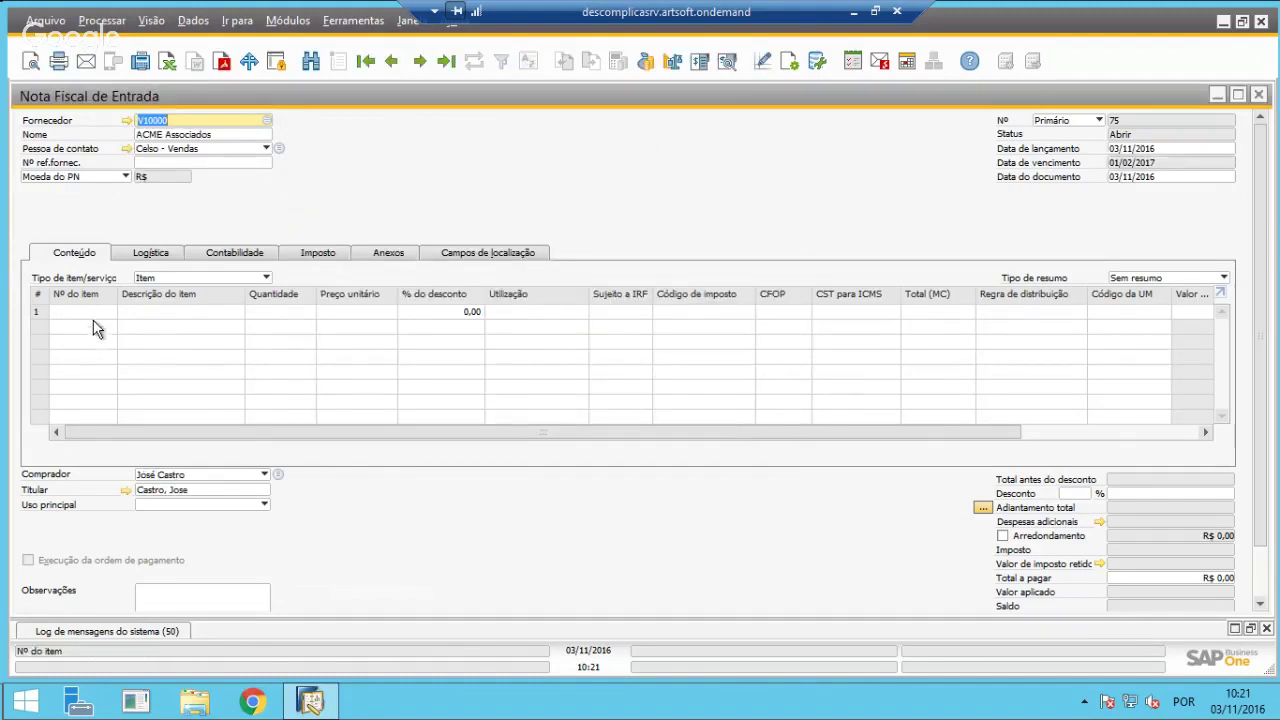
Add item S0002, Serviço de Telefonia, to the invoice's first line.
{"action": "left_click", "coordinate": [95, 313]}
{"action": "type", "text": "s"}
{"action": "key", "text": "Tab"}
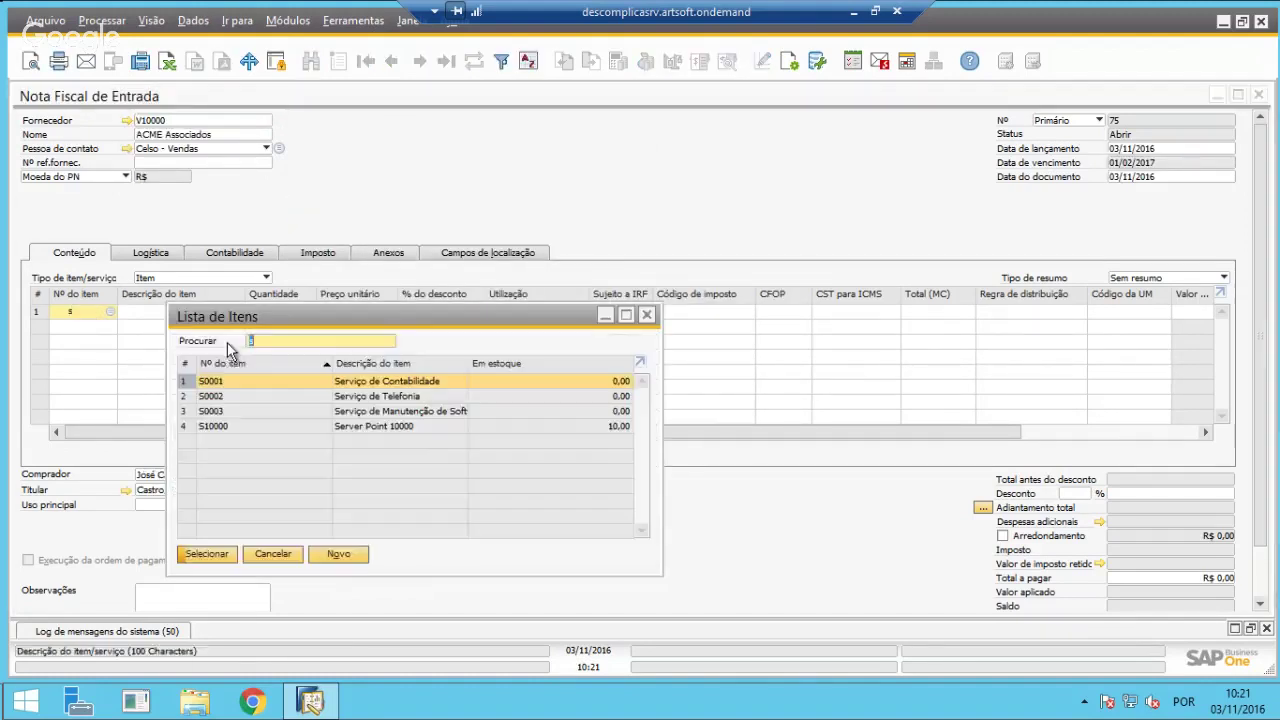
{"action": "left_click", "coordinate": [349, 400]}
{"action": "double_click", "coordinate": [349, 404]}
Set the telephony line's unit price to R$ 20.000,00 and its Utilização to Contratação Serviço.
{"action": "left_click", "coordinate": [326, 310]}
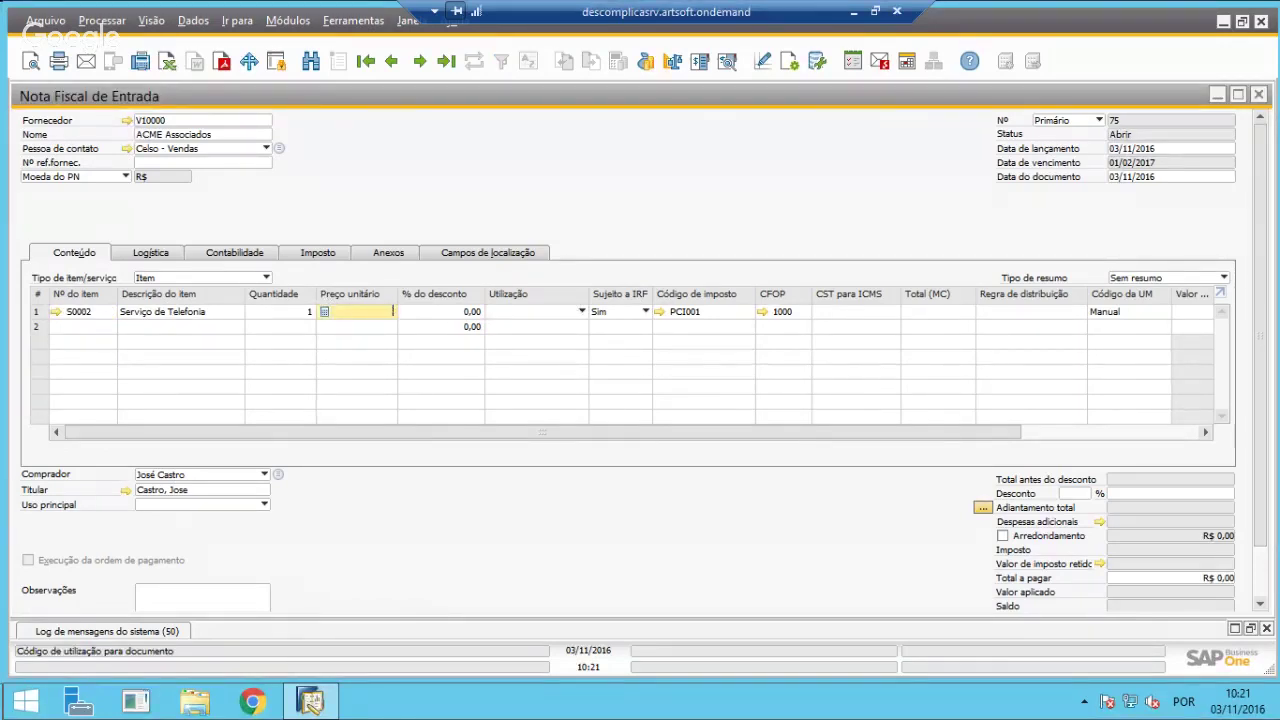
{"action": "type", "text": "2.000"}
{"action": "key", "text": "Tab"}
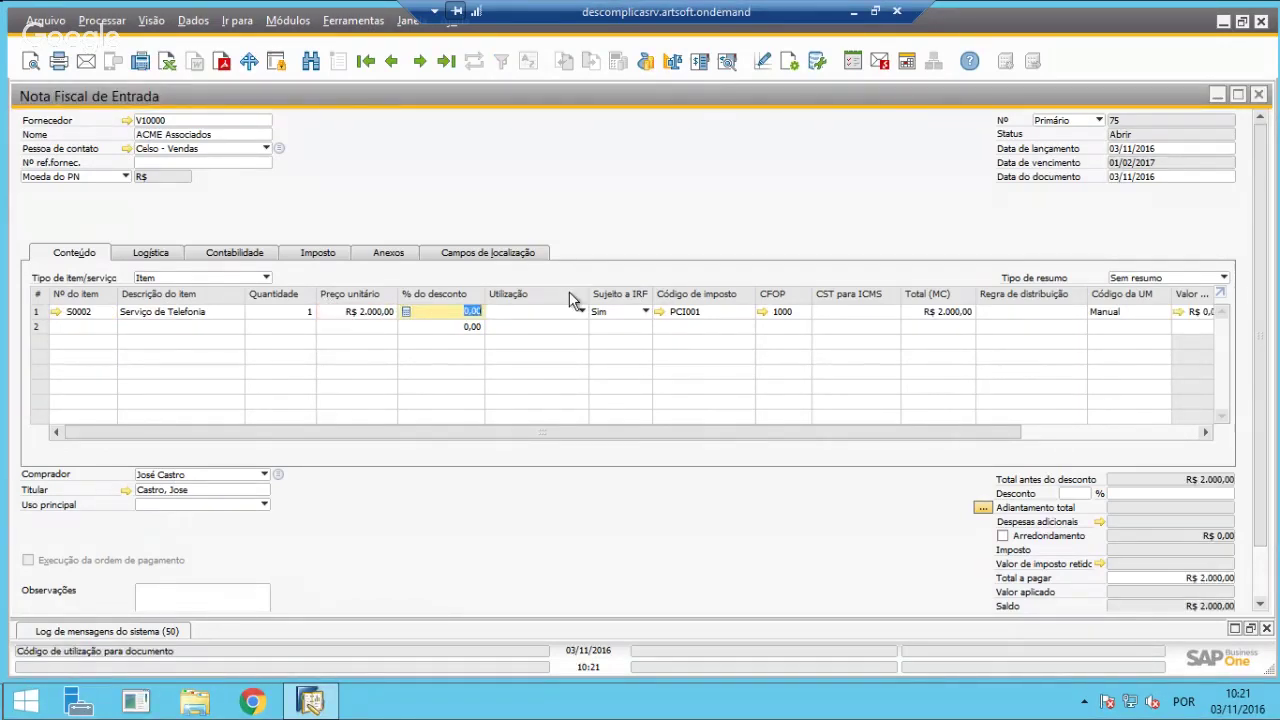
{"action": "left_click", "coordinate": [338, 311]}
{"action": "type", "text": "20000"}
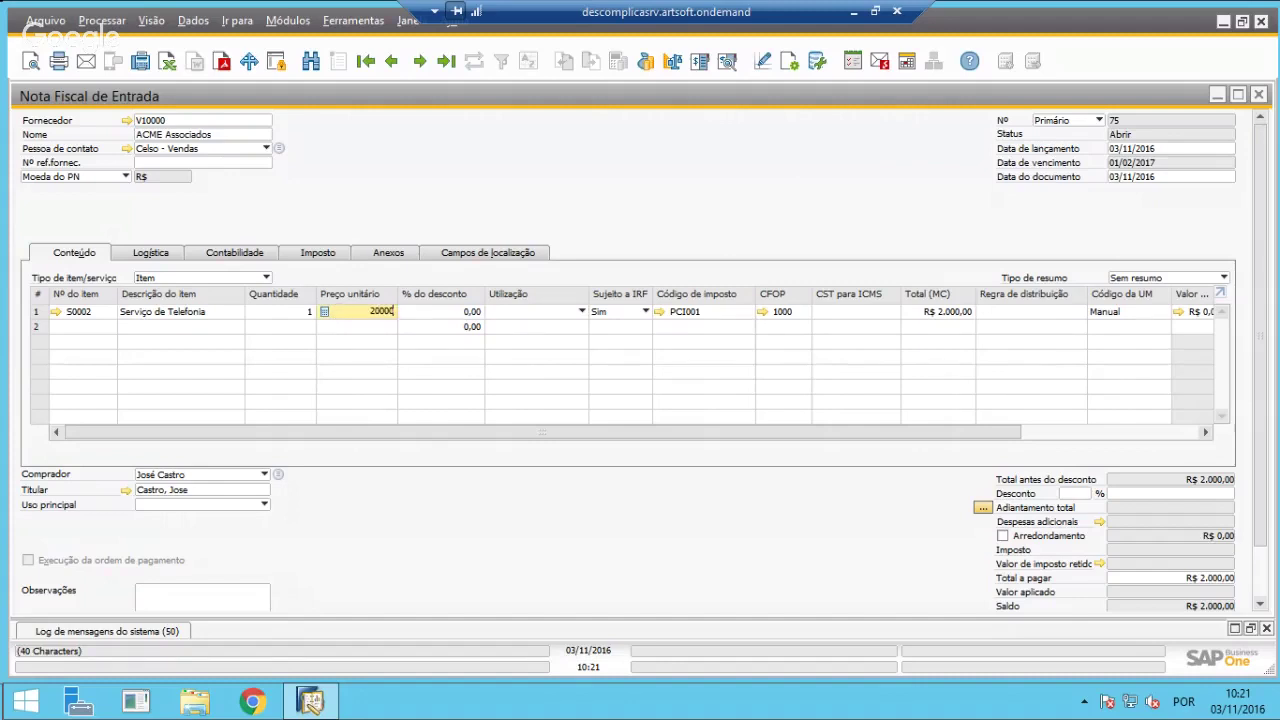
{"action": "key", "text": "Tab"}
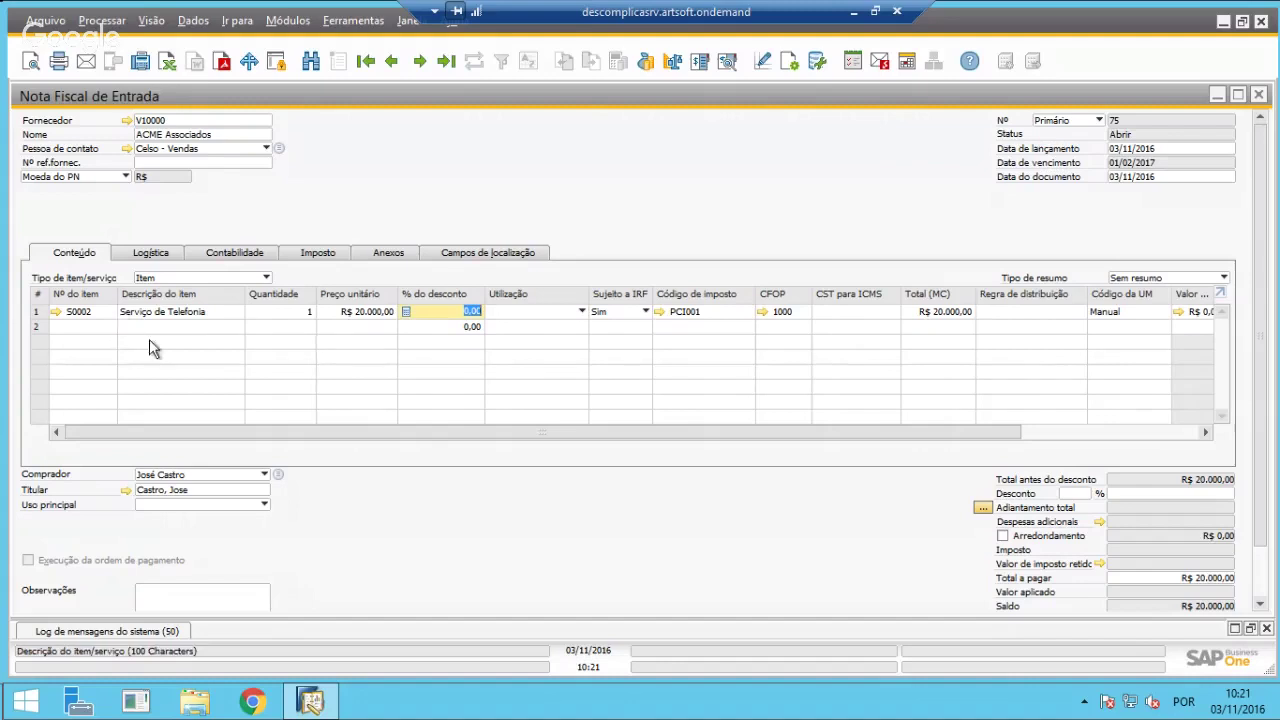
{"action": "left_click", "coordinate": [505, 315]}
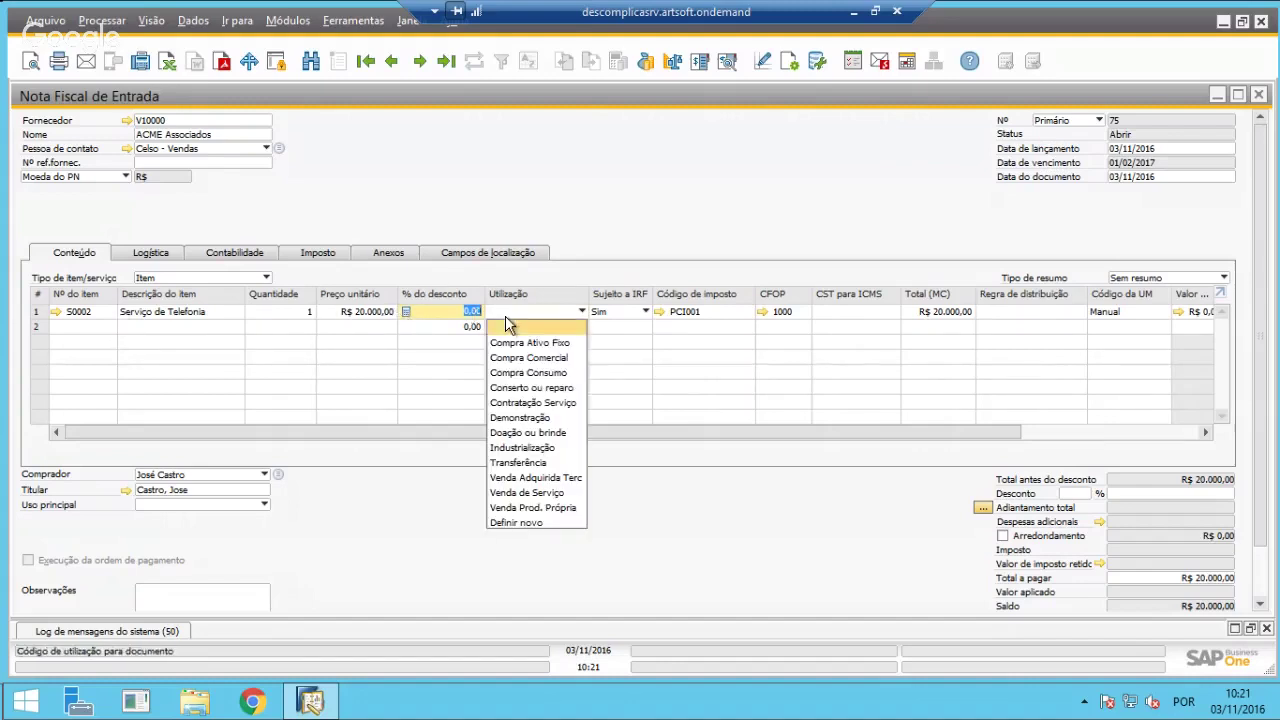
{"action": "left_click", "coordinate": [532, 403]}
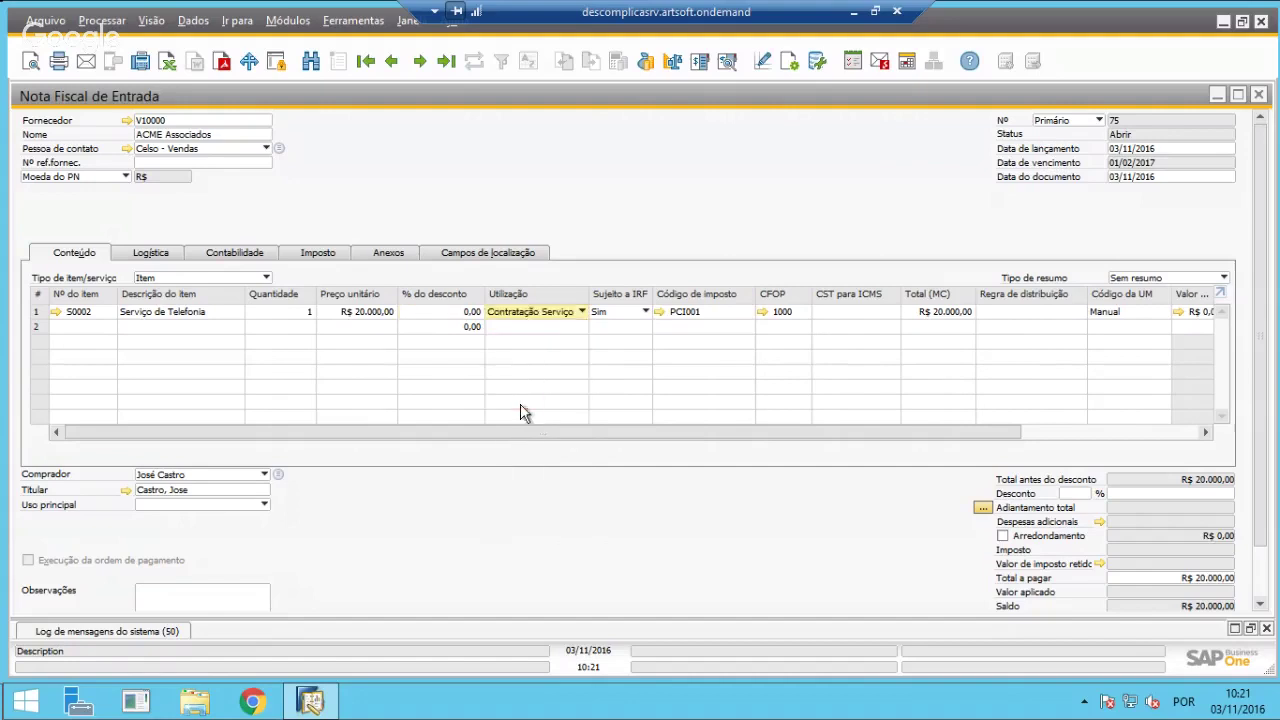
Start a manual distribution rule for the telephony line's Áreas de Negócios dimension.
{"action": "left_click", "coordinate": [1058, 313]}
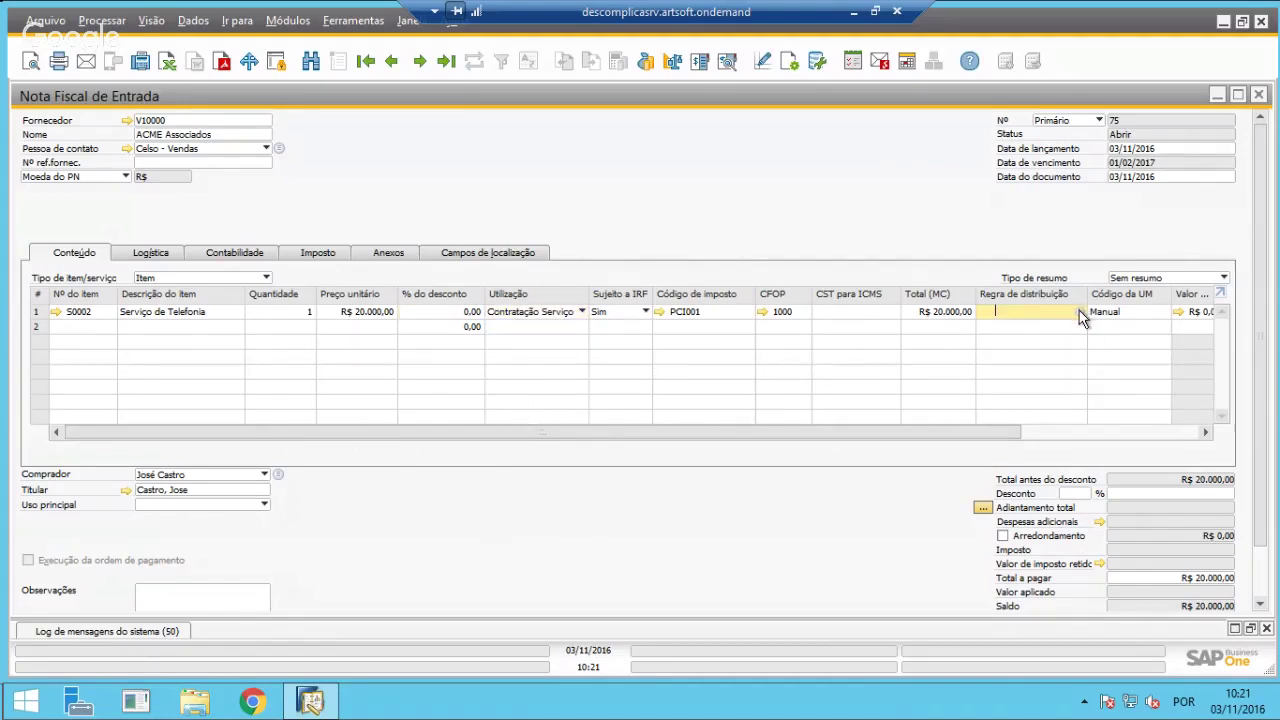
{"action": "left_click", "coordinate": [1079, 311]}
{"action": "left_click", "coordinate": [587, 334]}
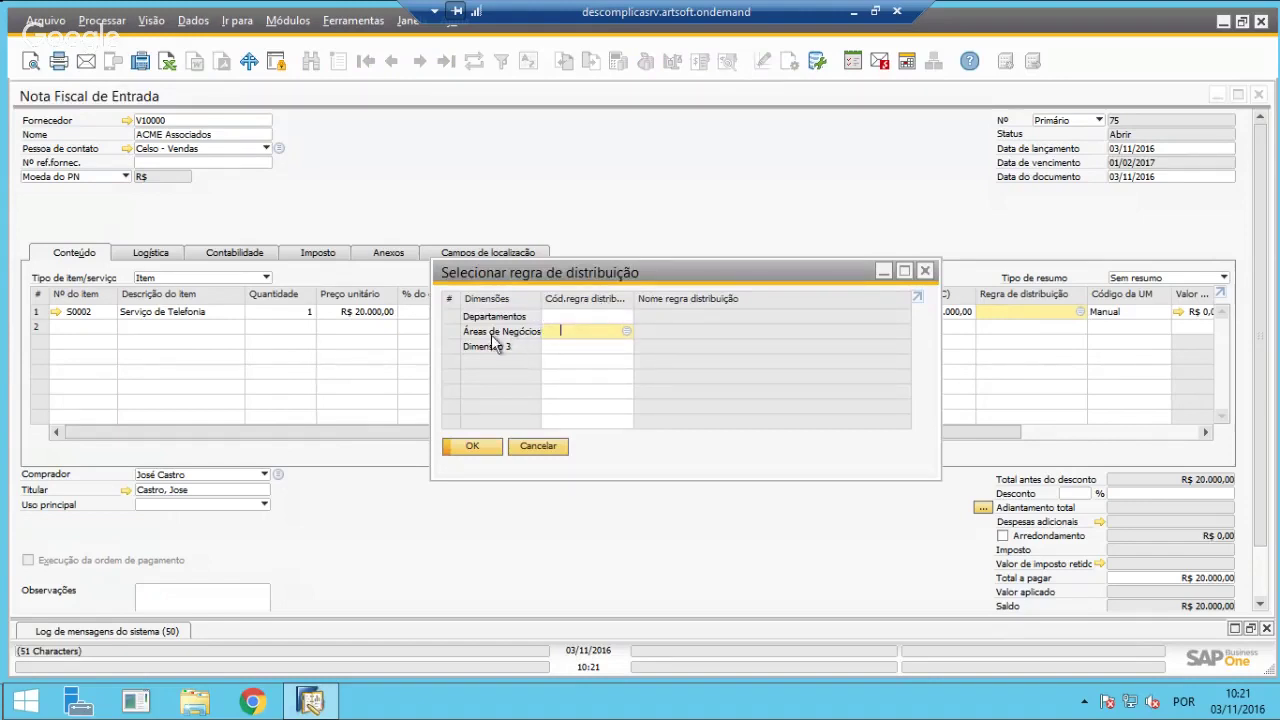
{"action": "left_click", "coordinate": [625, 331]}
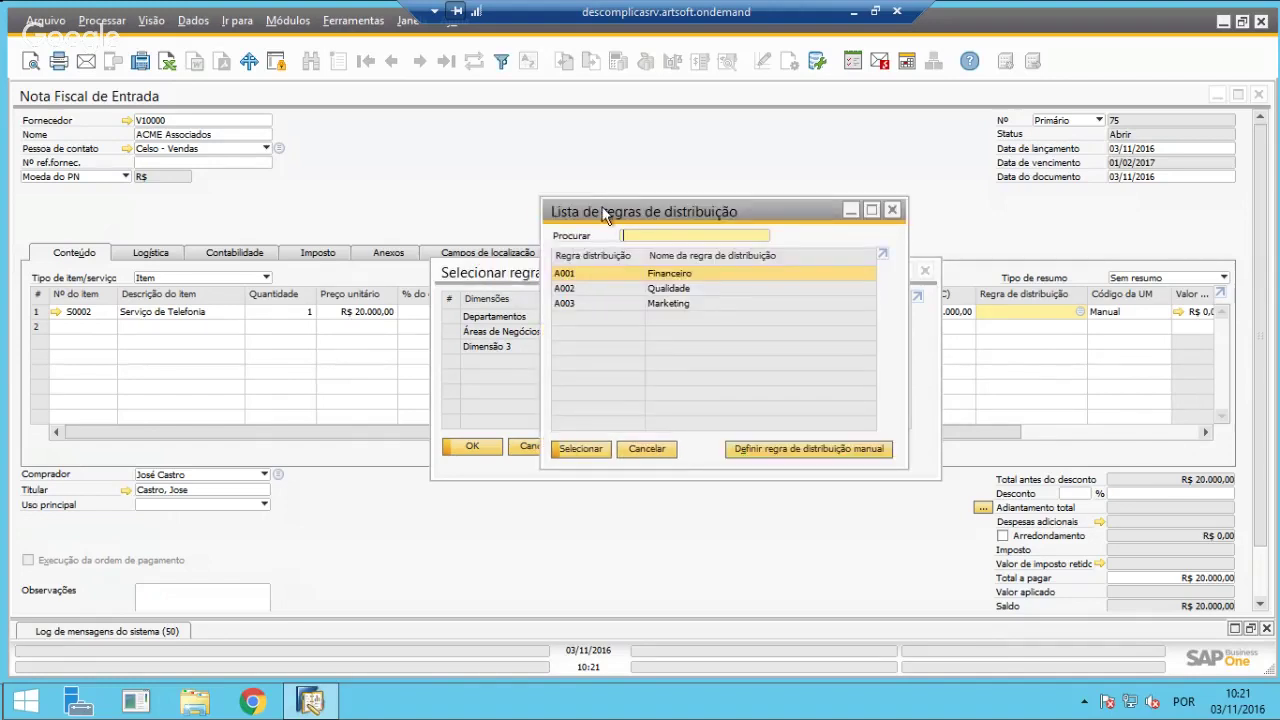
{"action": "left_click_drag", "start_coordinate": [608, 211], "coordinate": [565, 182]}
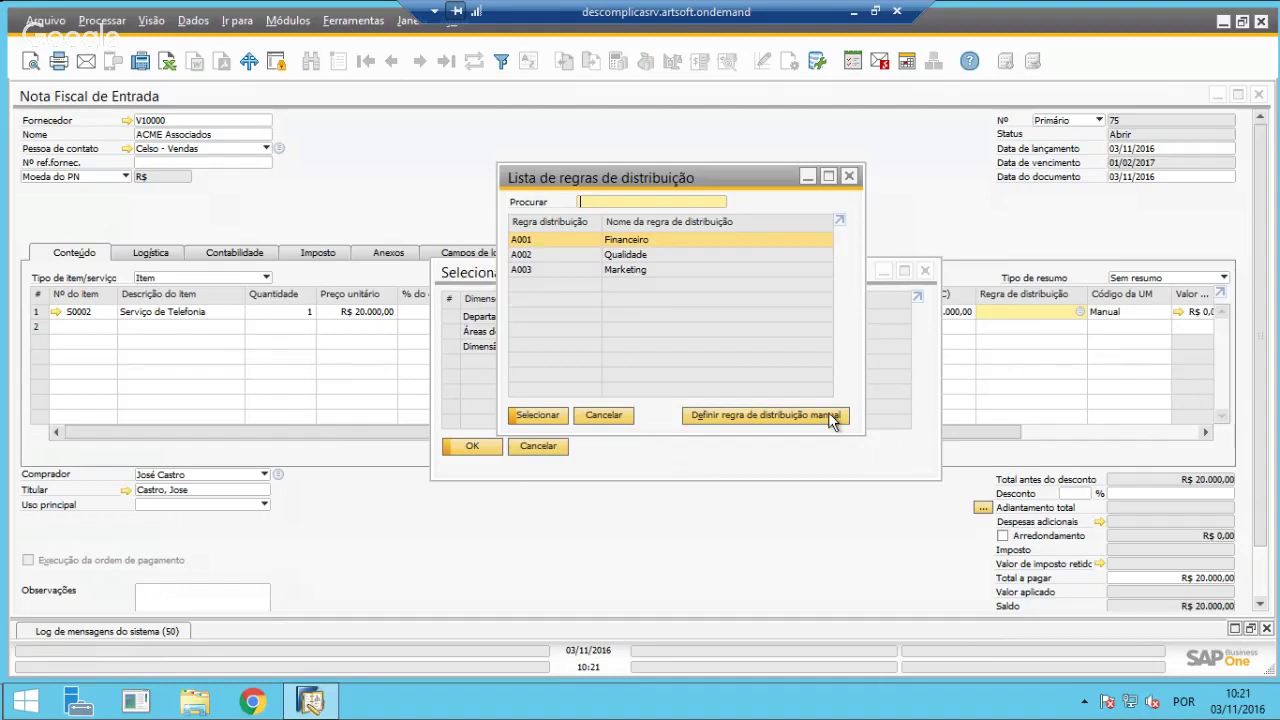
{"action": "left_click", "coordinate": [716, 422]}
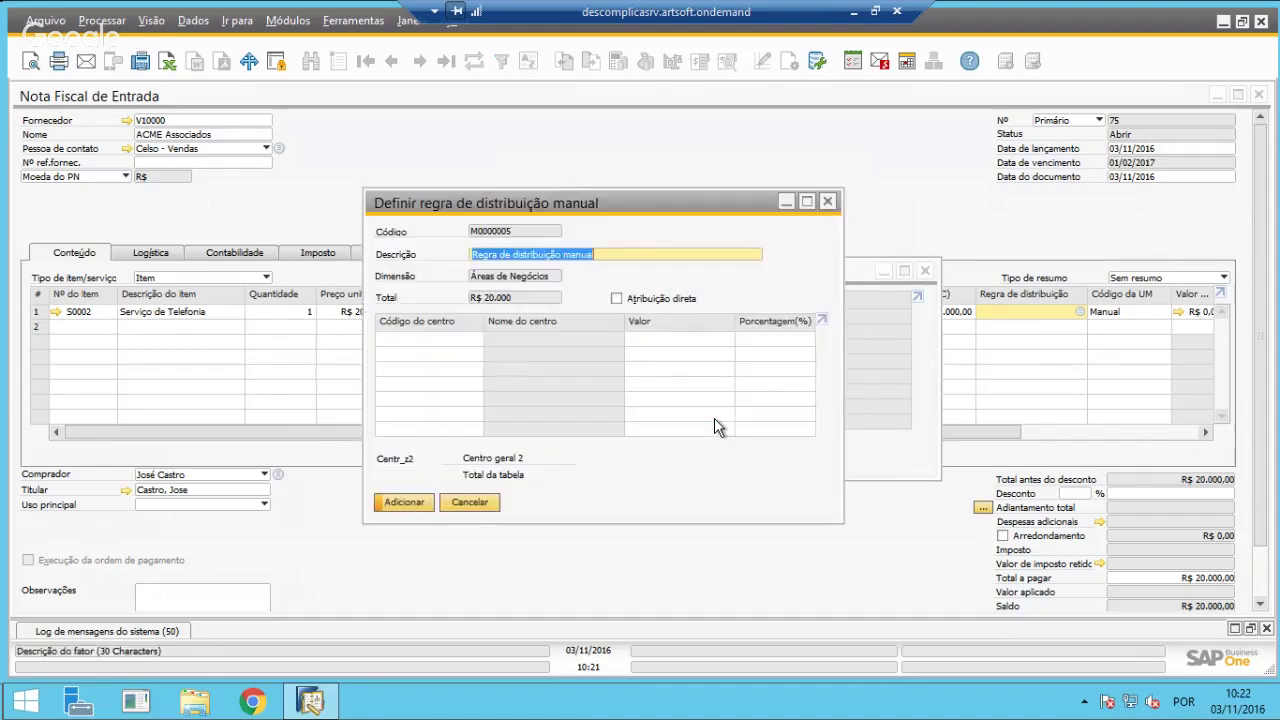
{"action": "left_click_drag", "start_coordinate": [540, 215], "coordinate": [737, 200]}
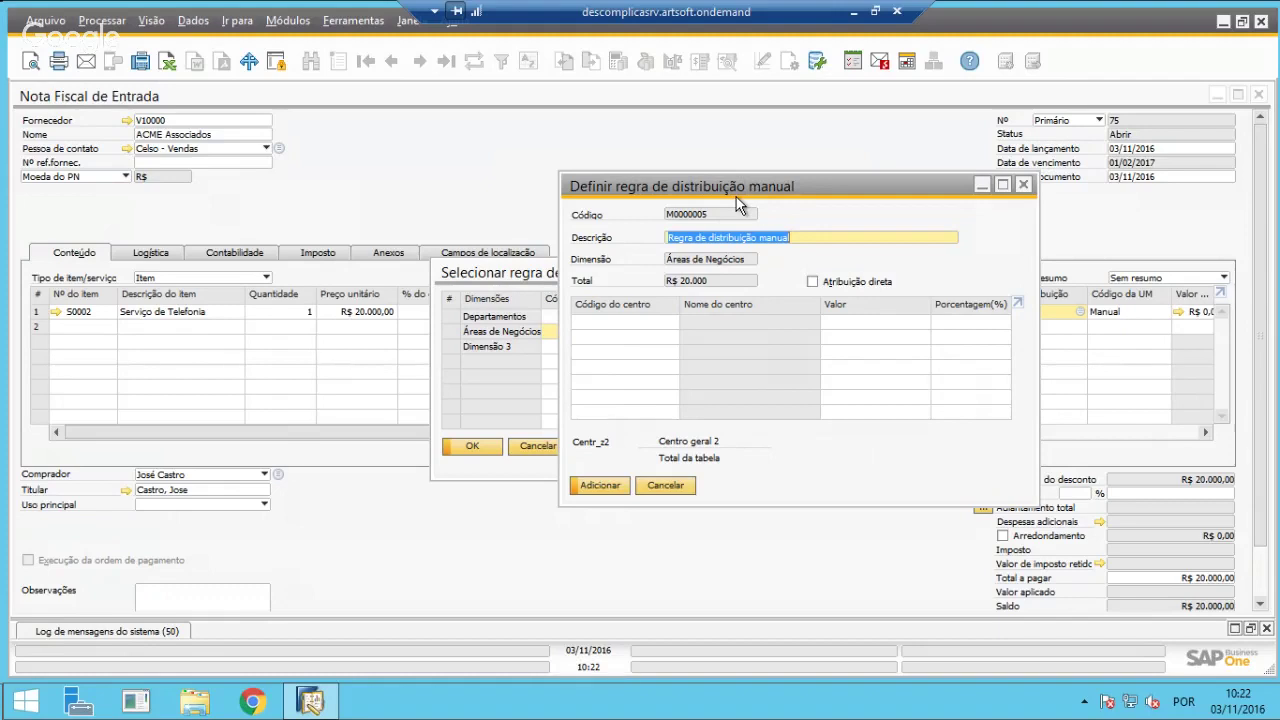
{"action": "left_click_drag", "start_coordinate": [628, 190], "coordinate": [660, 164]}
Allocate 70% of the manual rule to cost centre A001, Financeiro.
{"action": "left_click", "coordinate": [660, 294]}
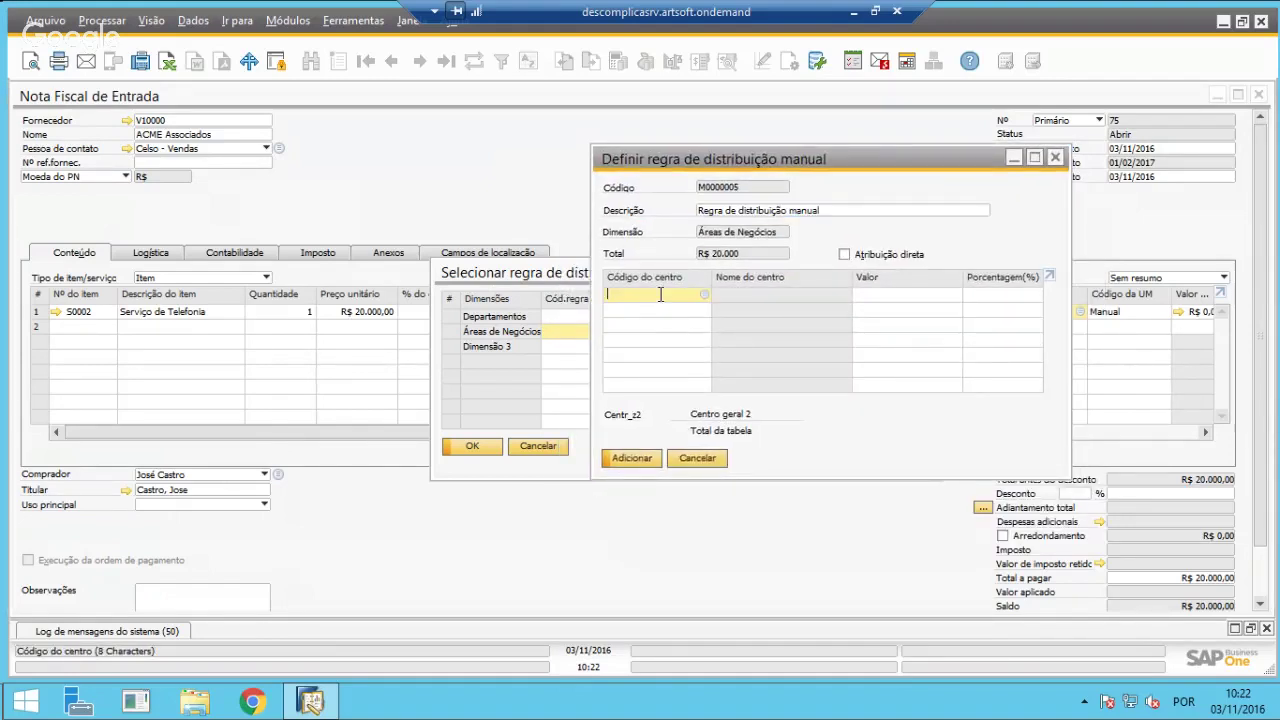
{"action": "key", "text": "Tab"}
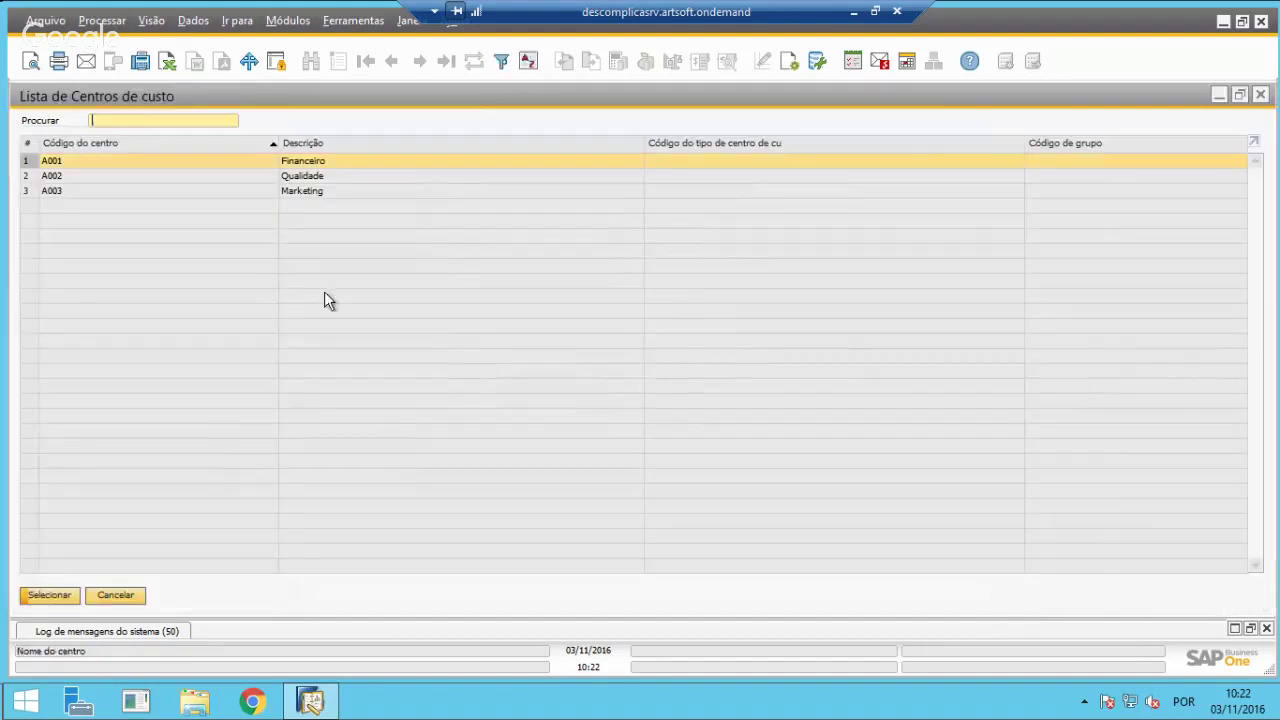
{"action": "double_click", "coordinate": [290, 162]}
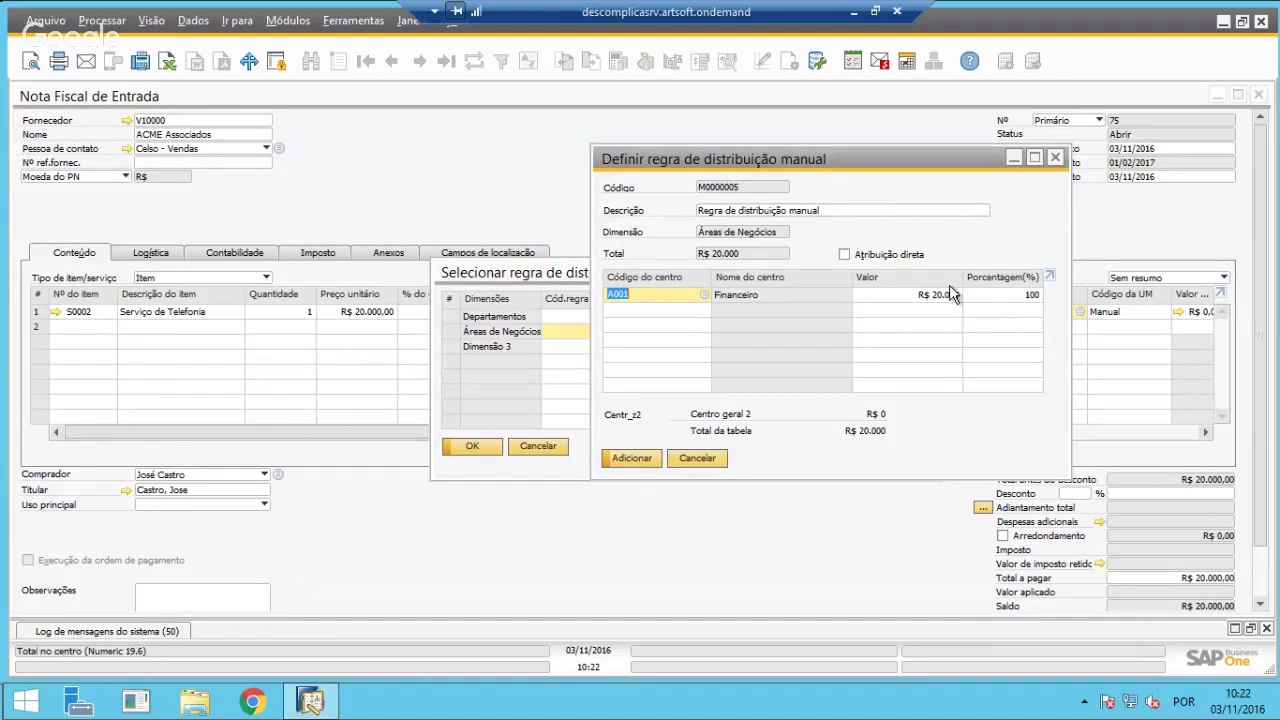
{"action": "left_click", "coordinate": [1003, 294]}
{"action": "type", "text": "7"}
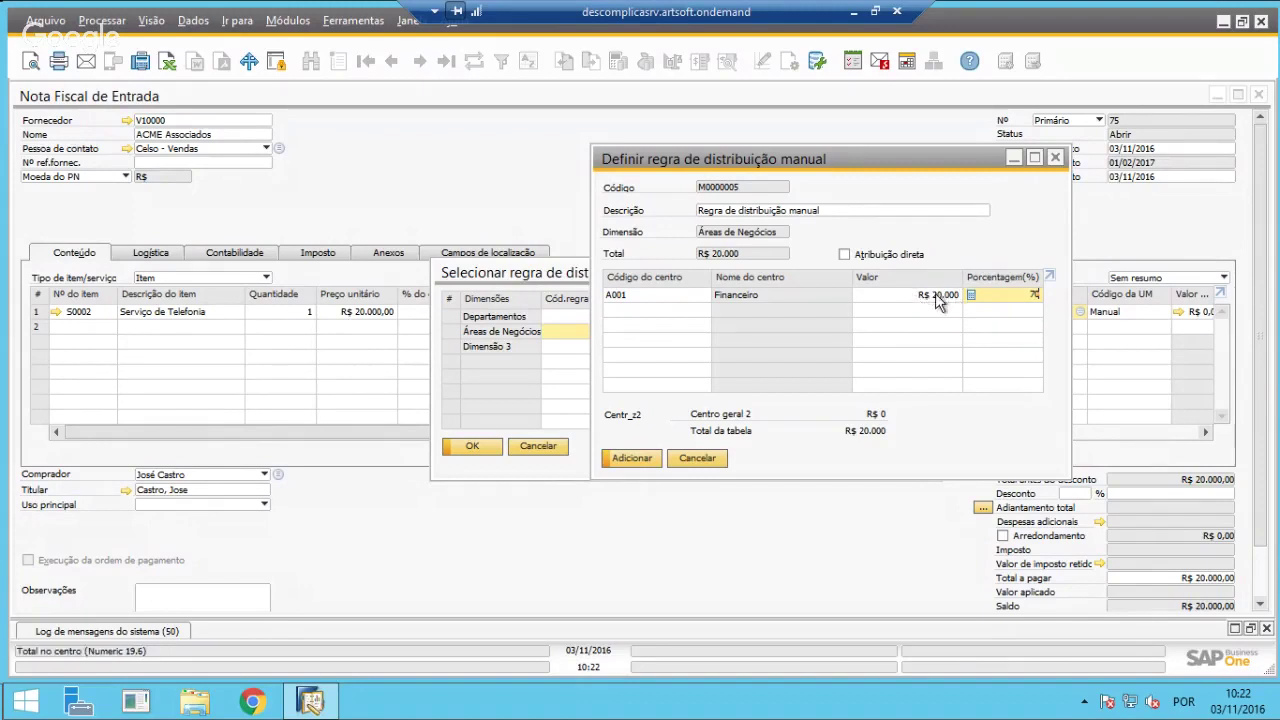
{"action": "key", "text": "Tab"}
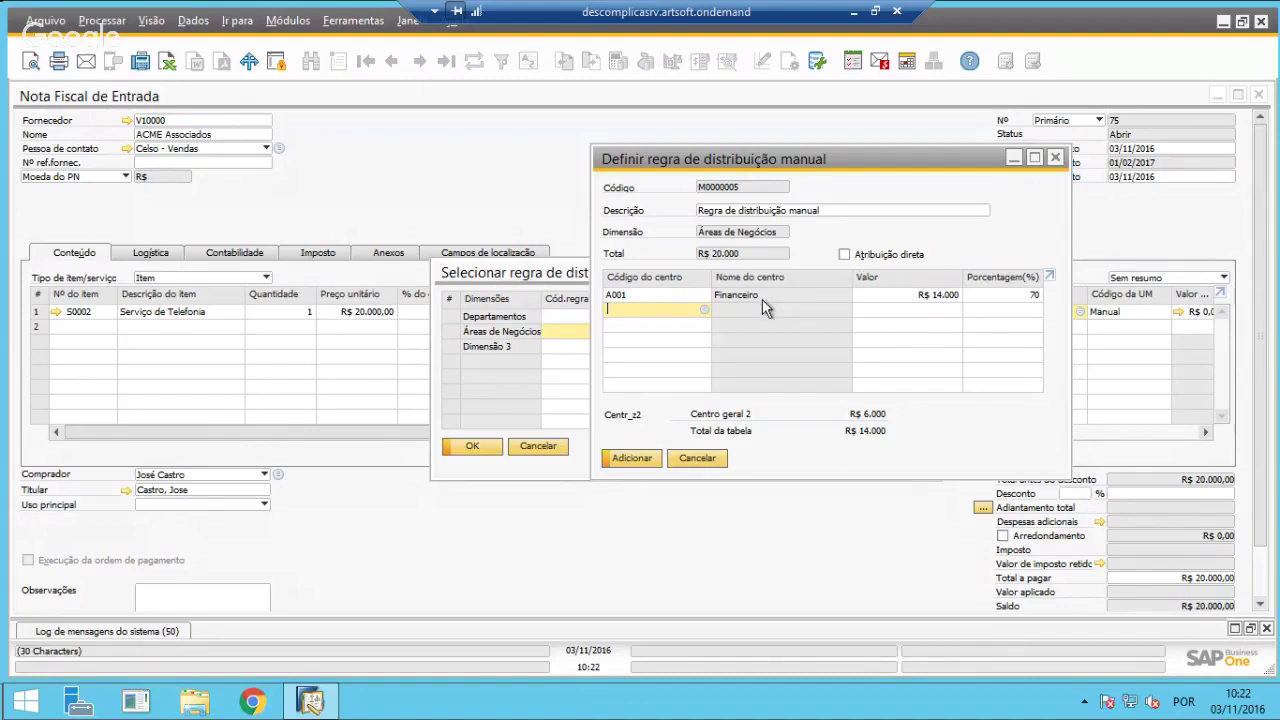
Assign the remaining share of the manual rule to cost centre A003, Marketing.
{"action": "key", "text": "Tab"}
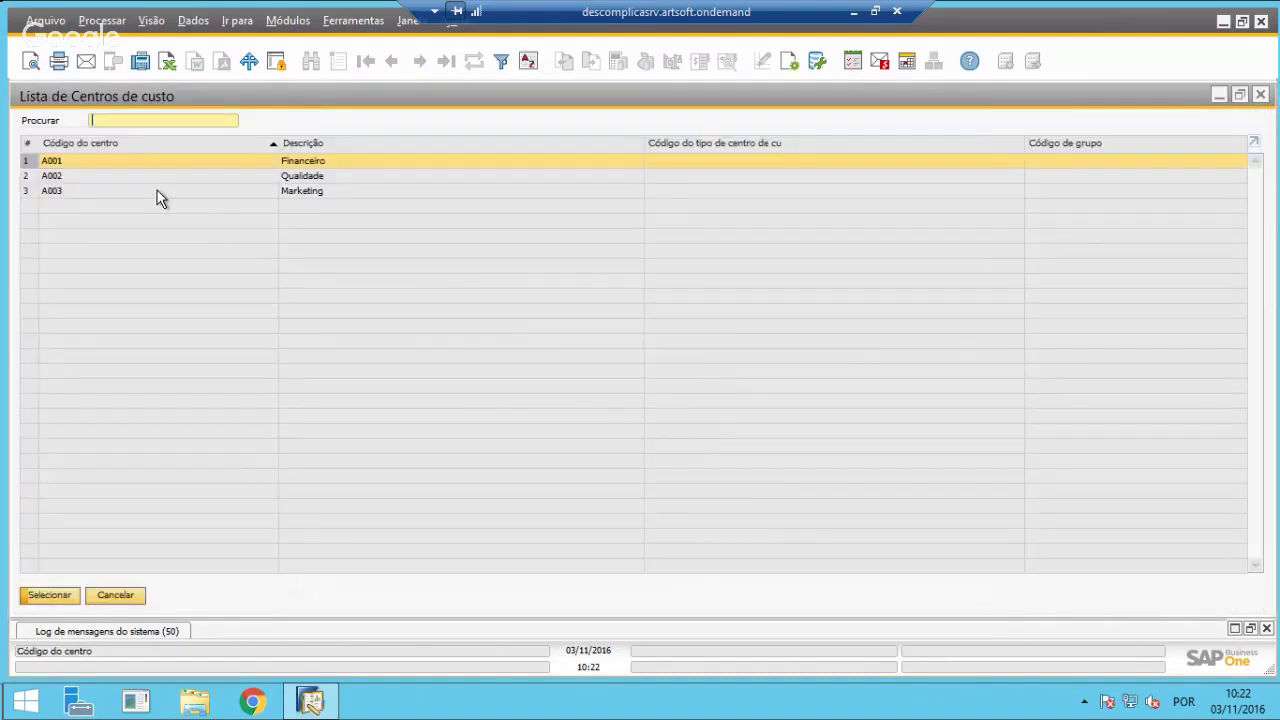
{"action": "double_click", "coordinate": [114, 192]}
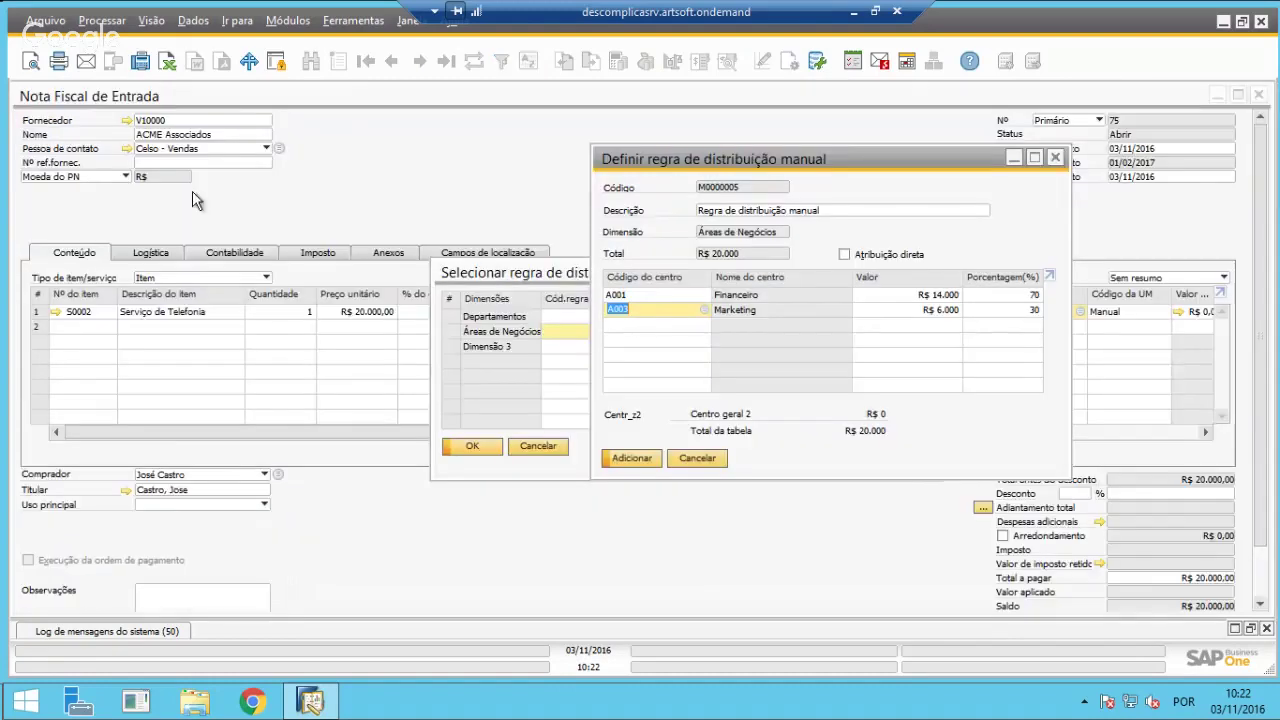
{"action": "key", "text": "Tab"}
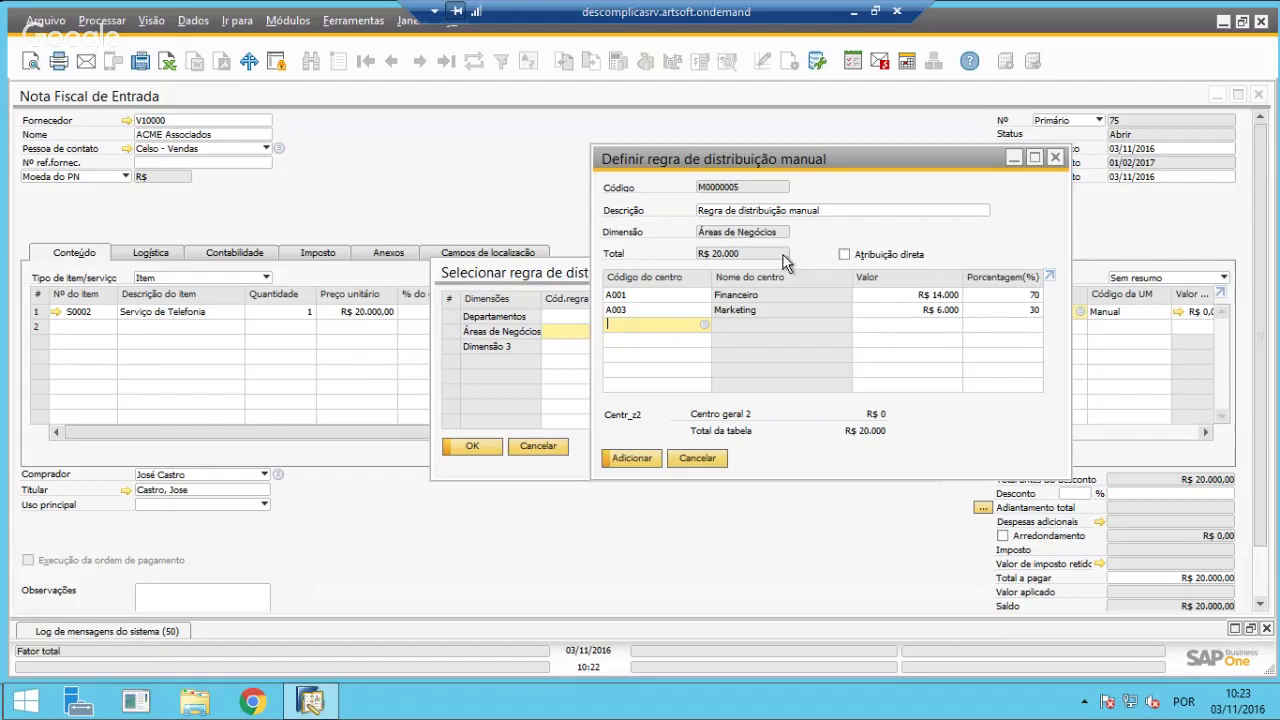
Save the manual distribution rule and apply it to the telephony line.
{"action": "left_click_drag", "start_coordinate": [731, 155], "coordinate": [711, 177]}
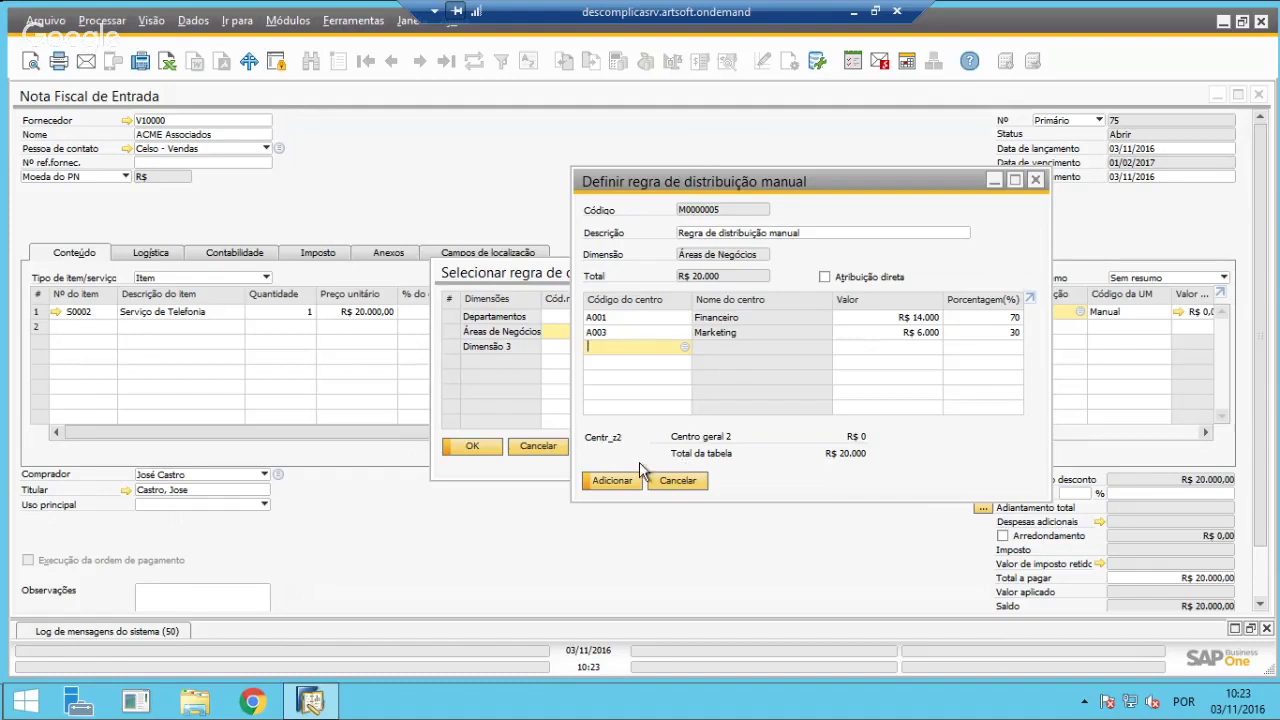
{"action": "left_click", "coordinate": [608, 479]}
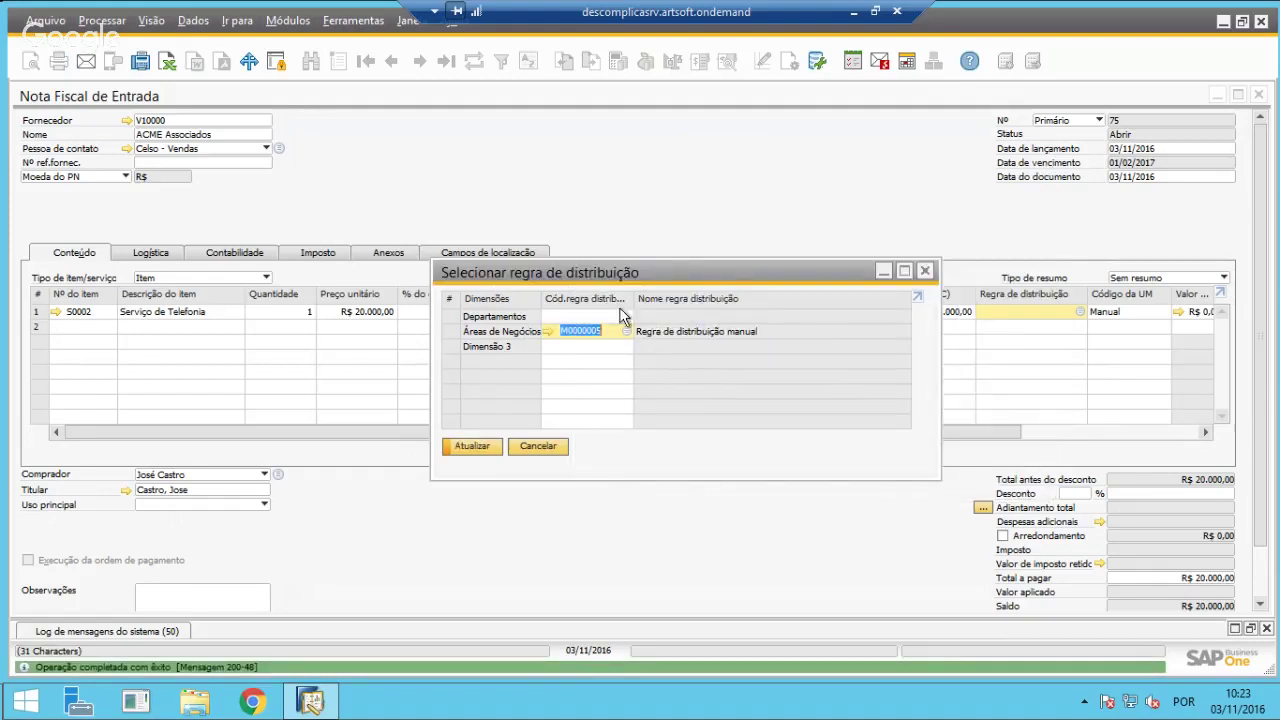
{"action": "left_click", "coordinate": [477, 449]}
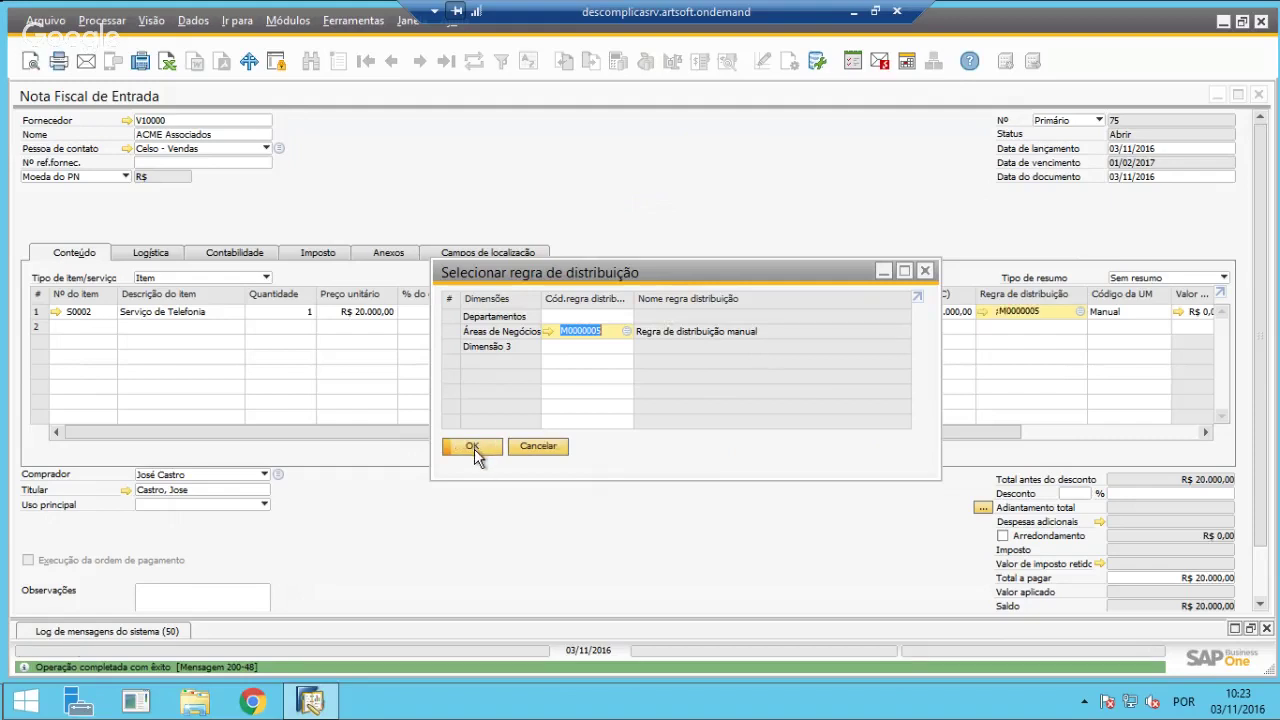
{"action": "left_click", "coordinate": [474, 448]}
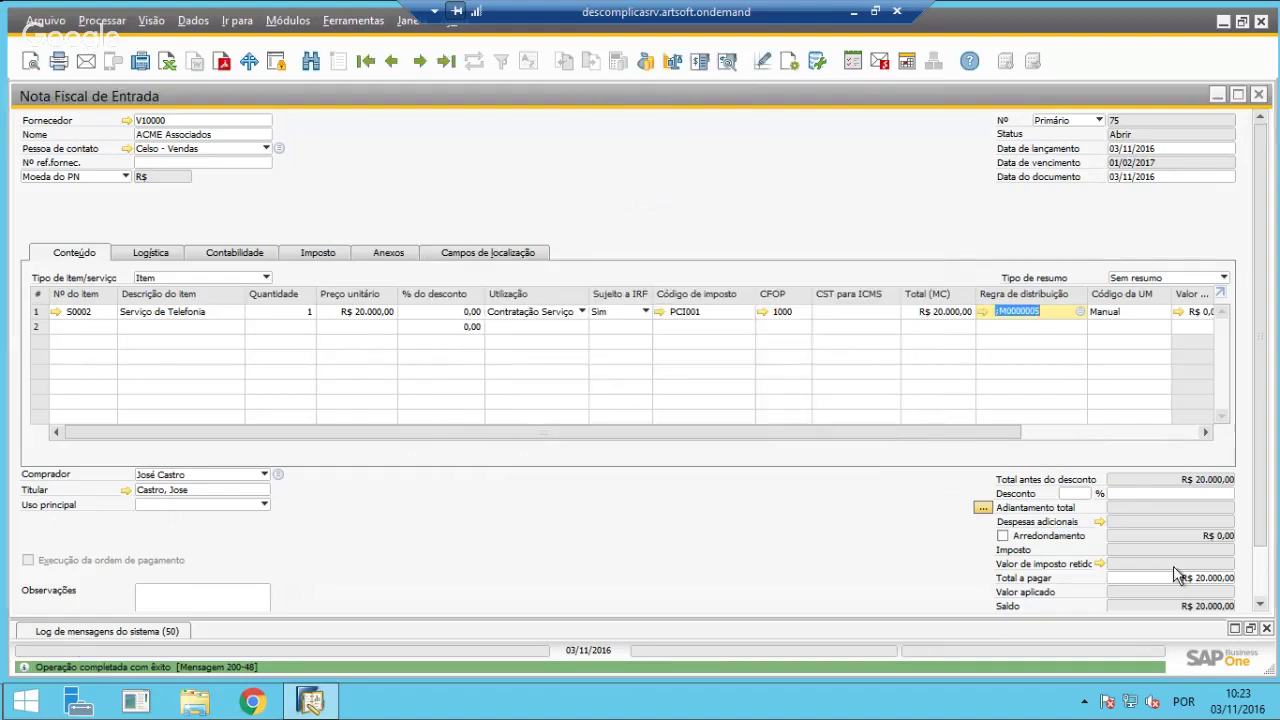
Set the invoice's payment terms to 30 dias without updating prices from the price list.
{"action": "left_click", "coordinate": [200, 249]}
{"action": "left_click", "coordinate": [176, 330]}
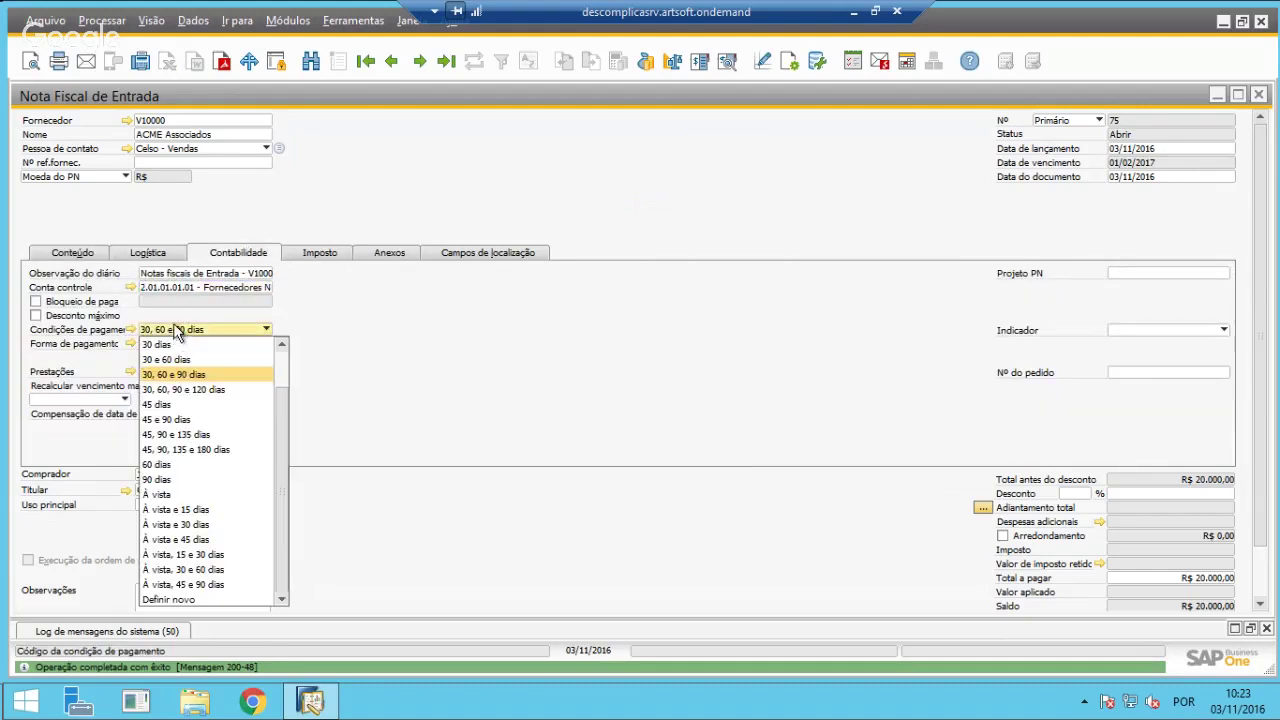
{"action": "left_click", "coordinate": [165, 344]}
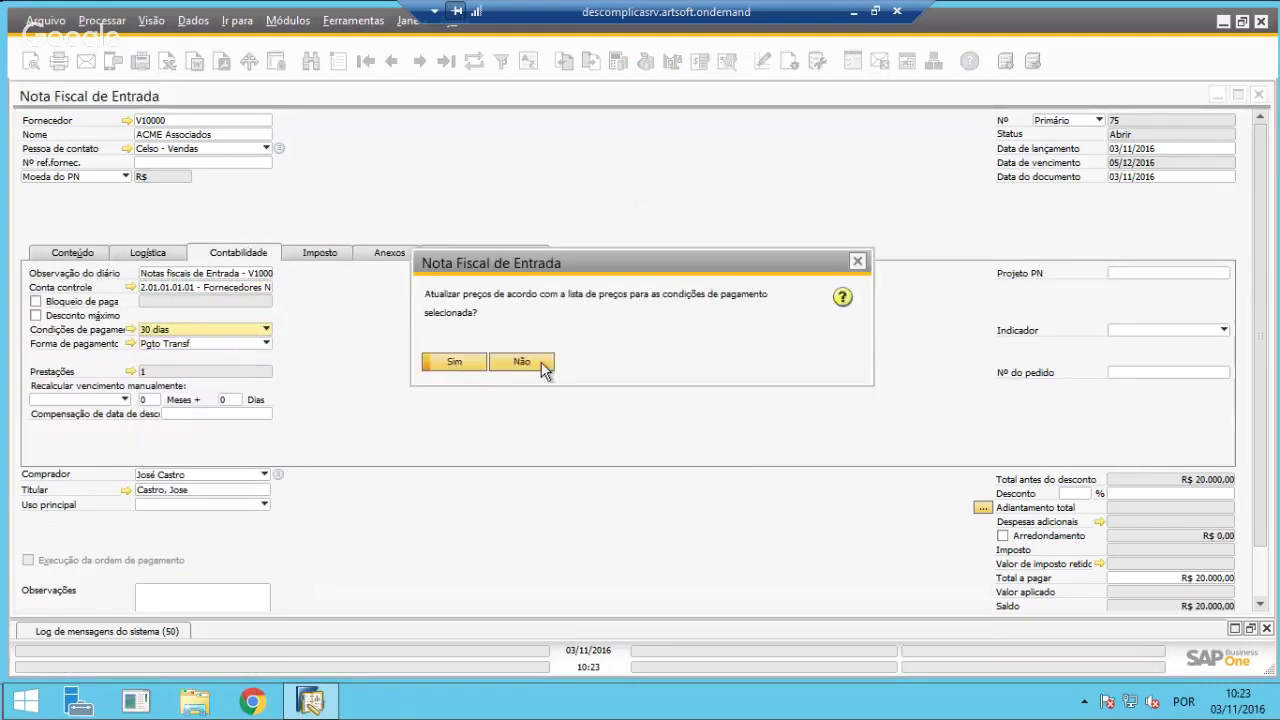
{"action": "left_click", "coordinate": [541, 364]}
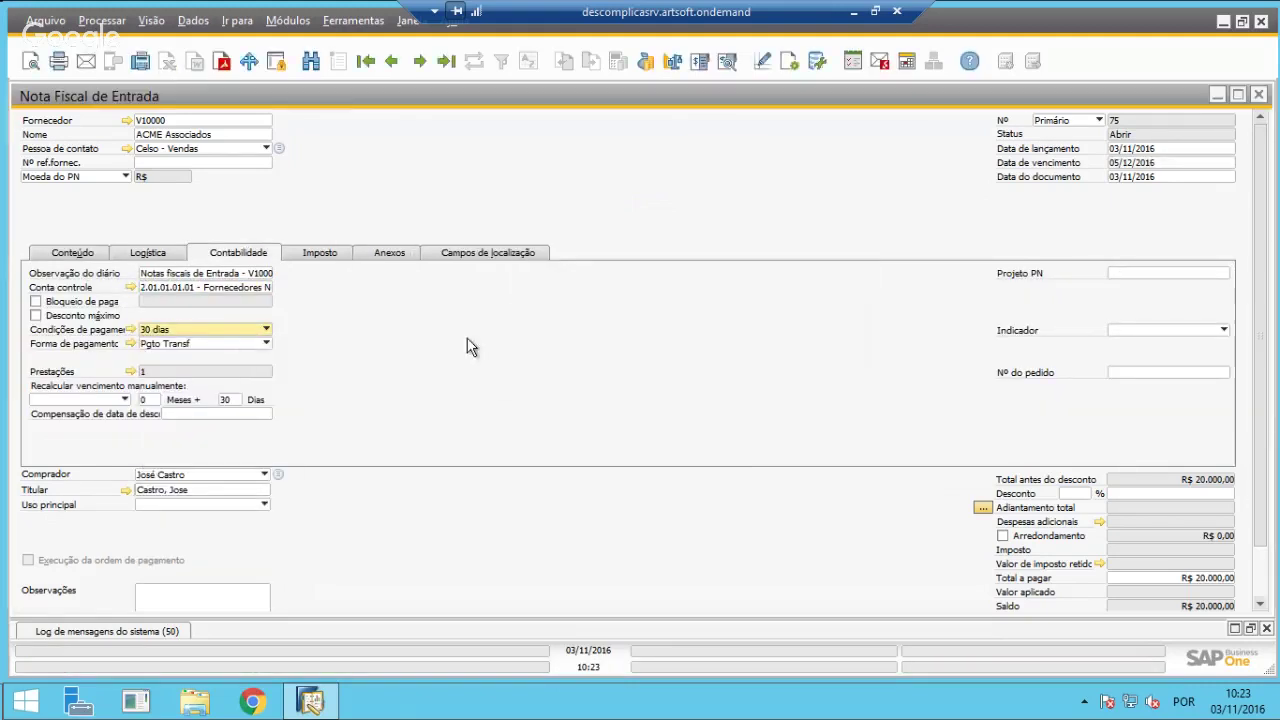
Enter 345 as the external nota fiscal number and 1 as its series in the invoice's tax details.
{"action": "left_click", "coordinate": [312, 251]}
{"action": "left_click", "coordinate": [197, 399]}
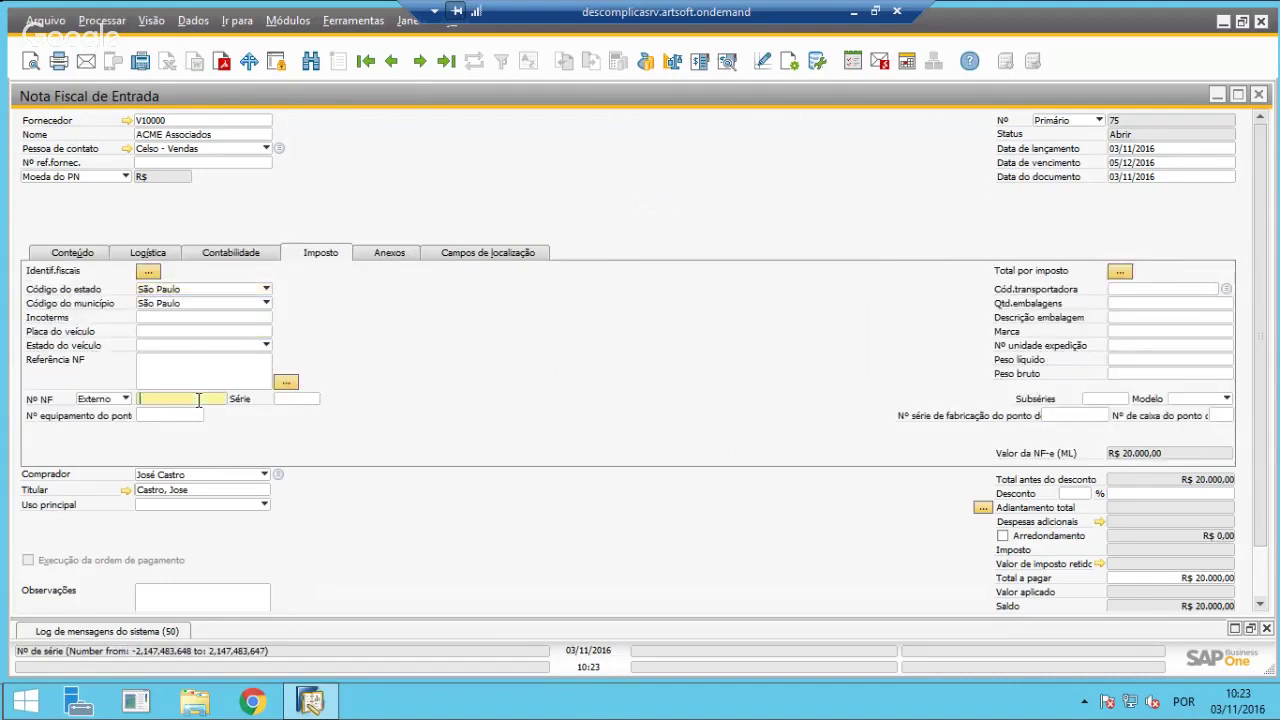
{"action": "type", "text": "345"}
{"action": "key", "text": "Tab"}
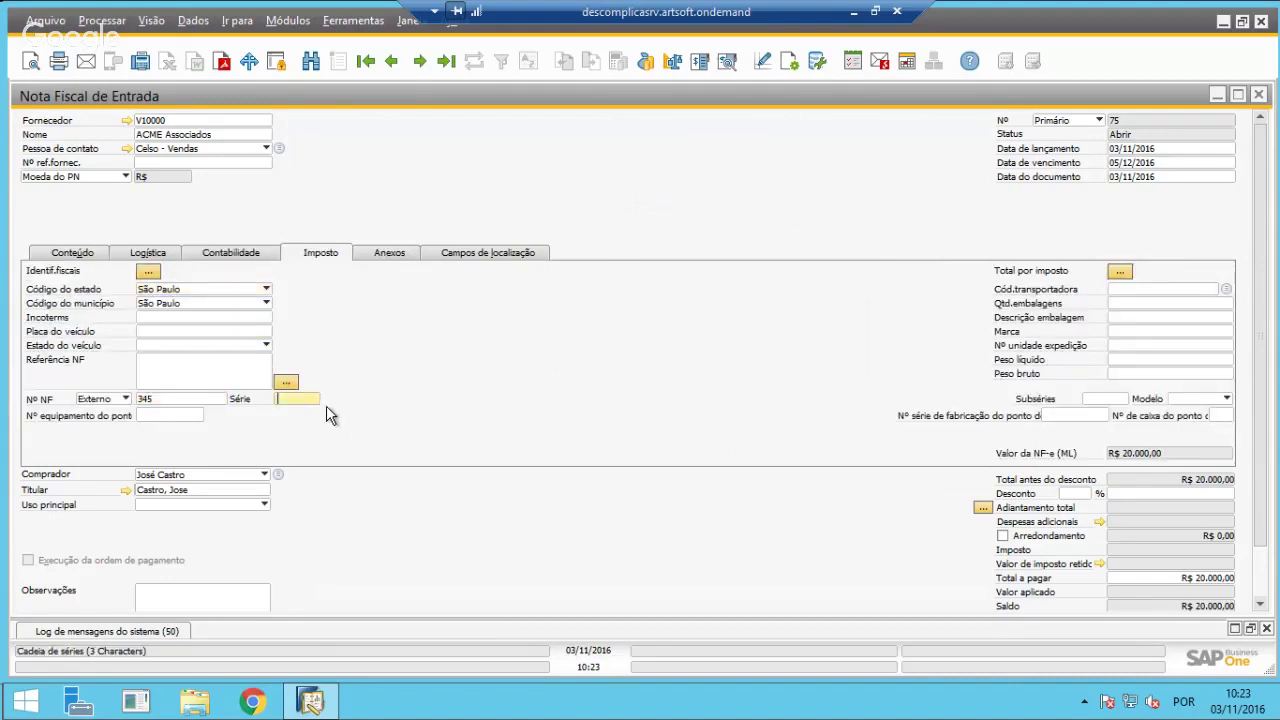
{"action": "type", "text": "1"}
{"action": "key", "text": "Tab"}
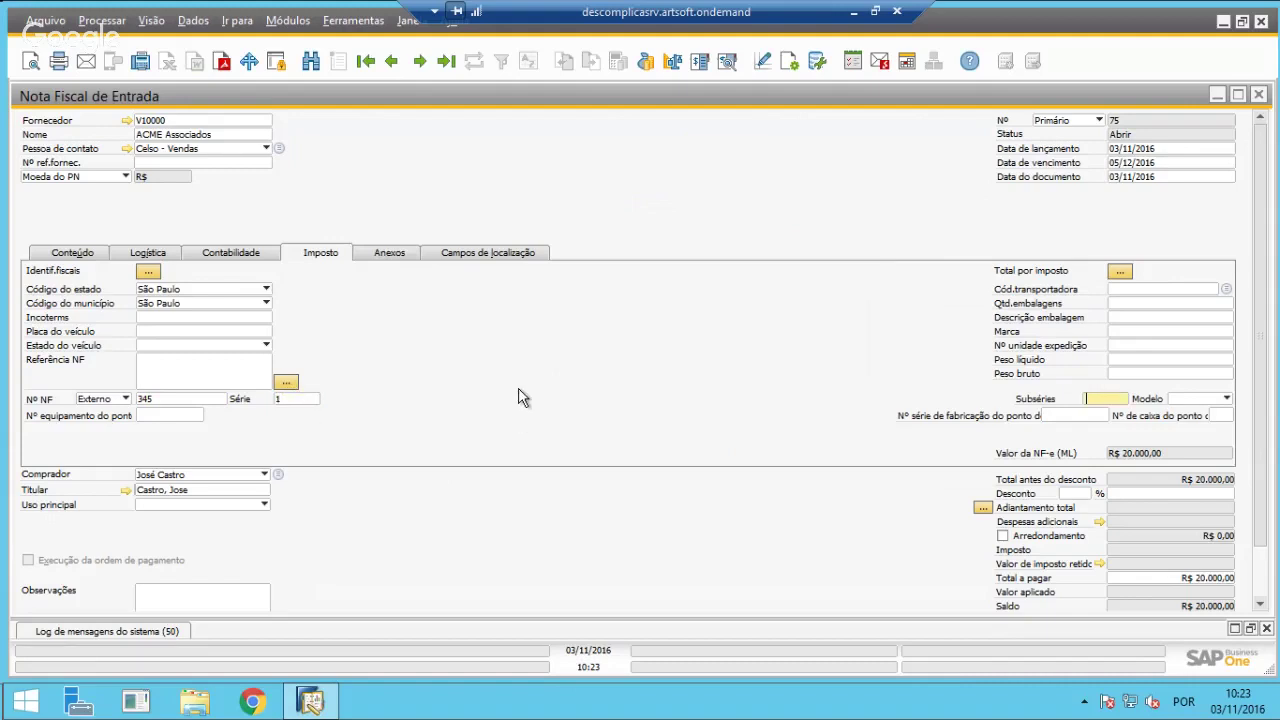
Add the purchase invoice and confirm that it cannot be modified once posted.
{"action": "scroll", "coordinate": [358, 392], "scroll_direction": "down", "scroll_amount": 1}
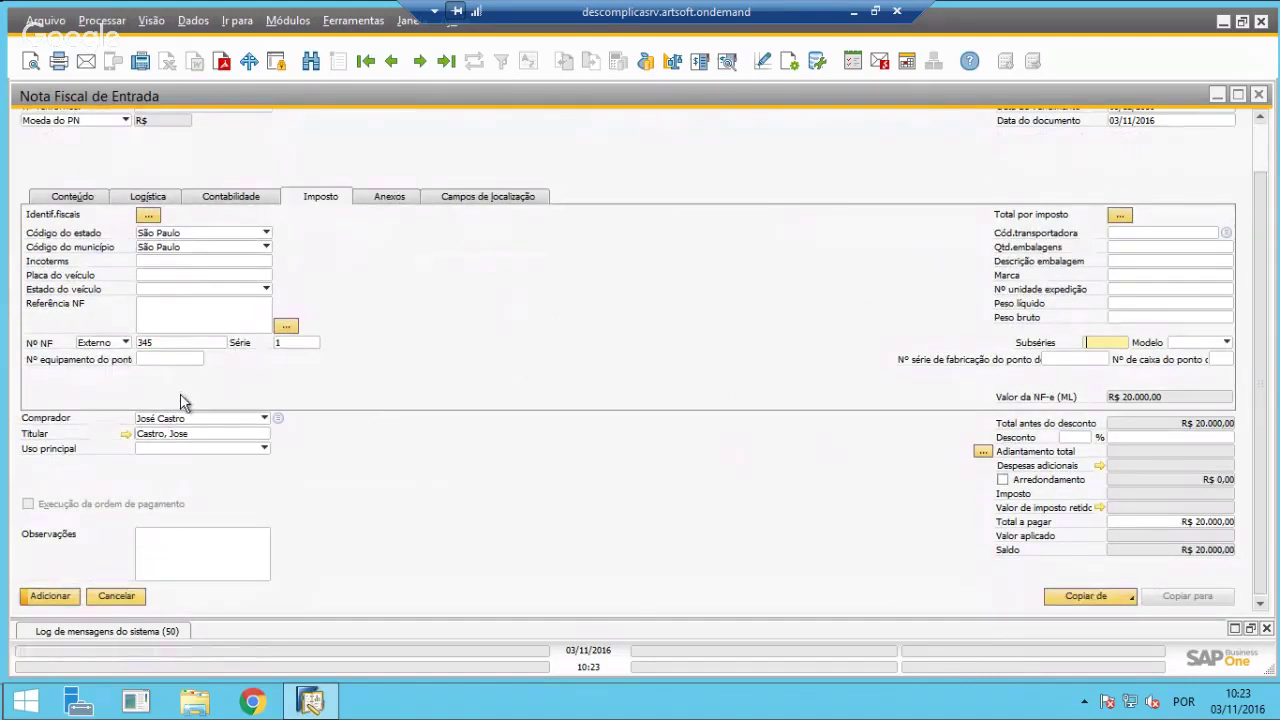
{"action": "scroll", "coordinate": [181, 401], "scroll_direction": "down", "scroll_amount": 1}
{"action": "left_click", "coordinate": [54, 598]}
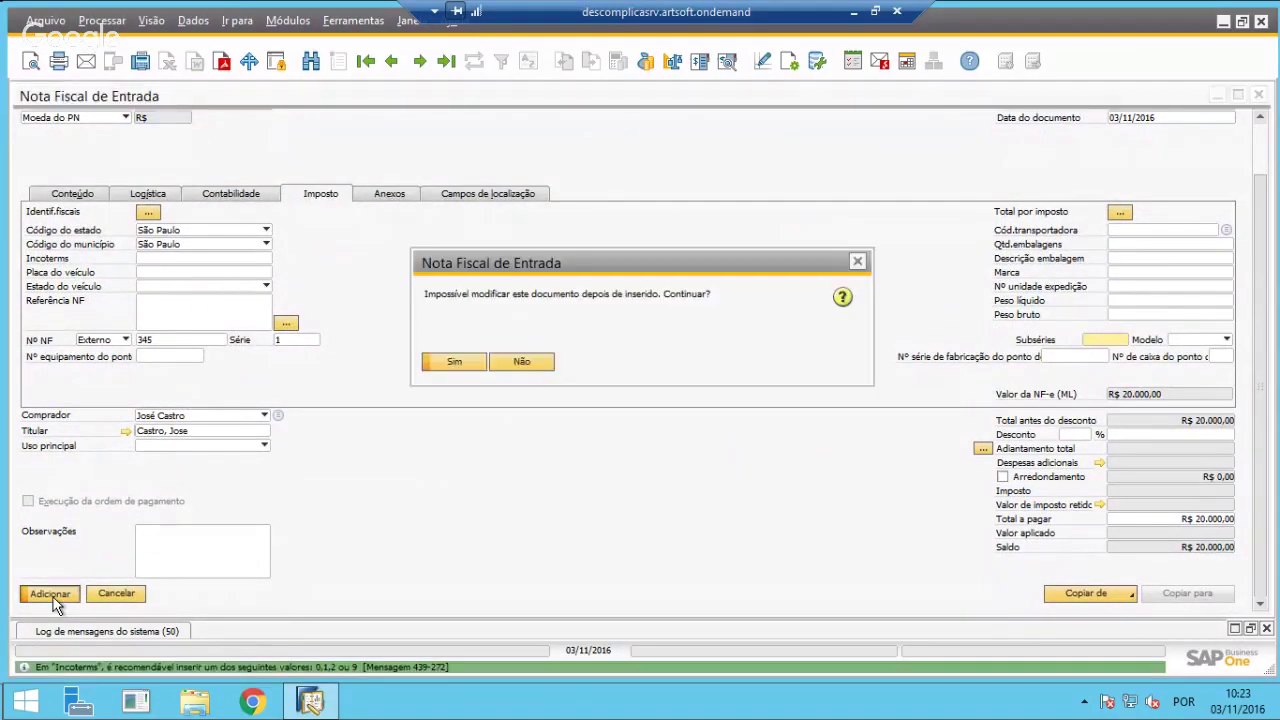
{"action": "left_click", "coordinate": [447, 362]}
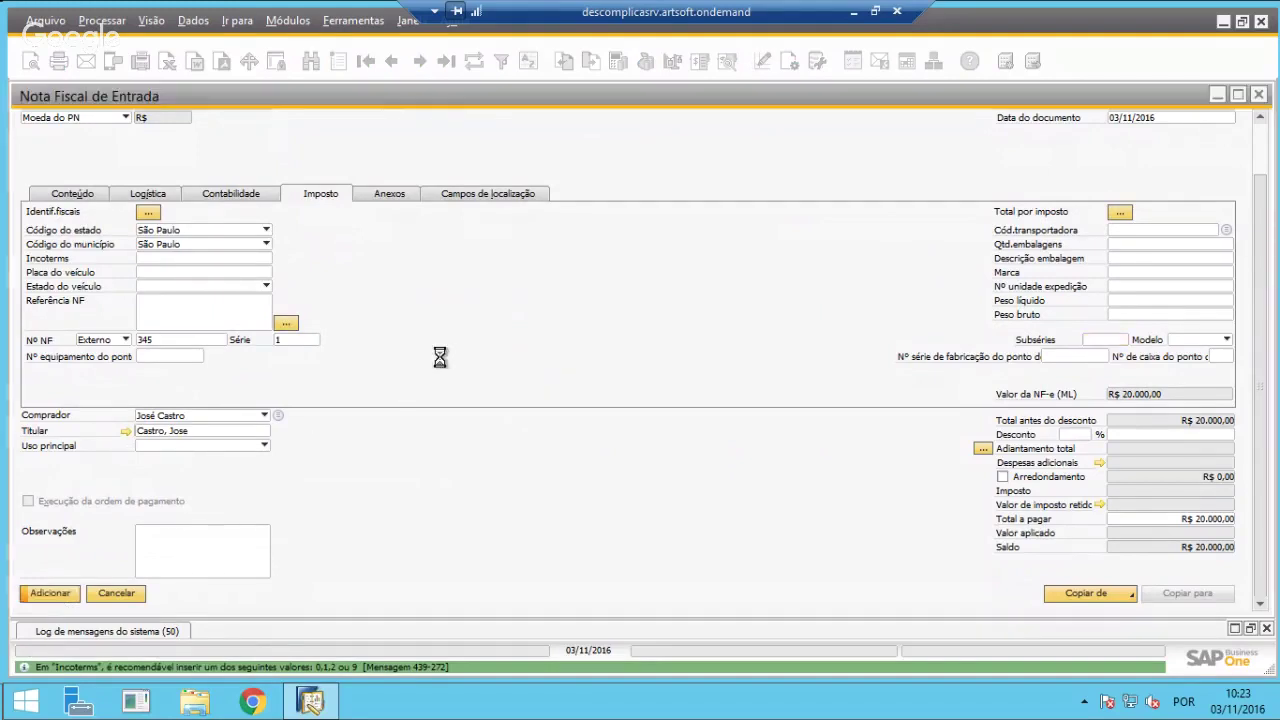
Reopen the last posted purchase invoice, review the telephony line's manual distribution rule for Áreas de Negócios, and close the invoice.
{"action": "left_click", "coordinate": [446, 61]}
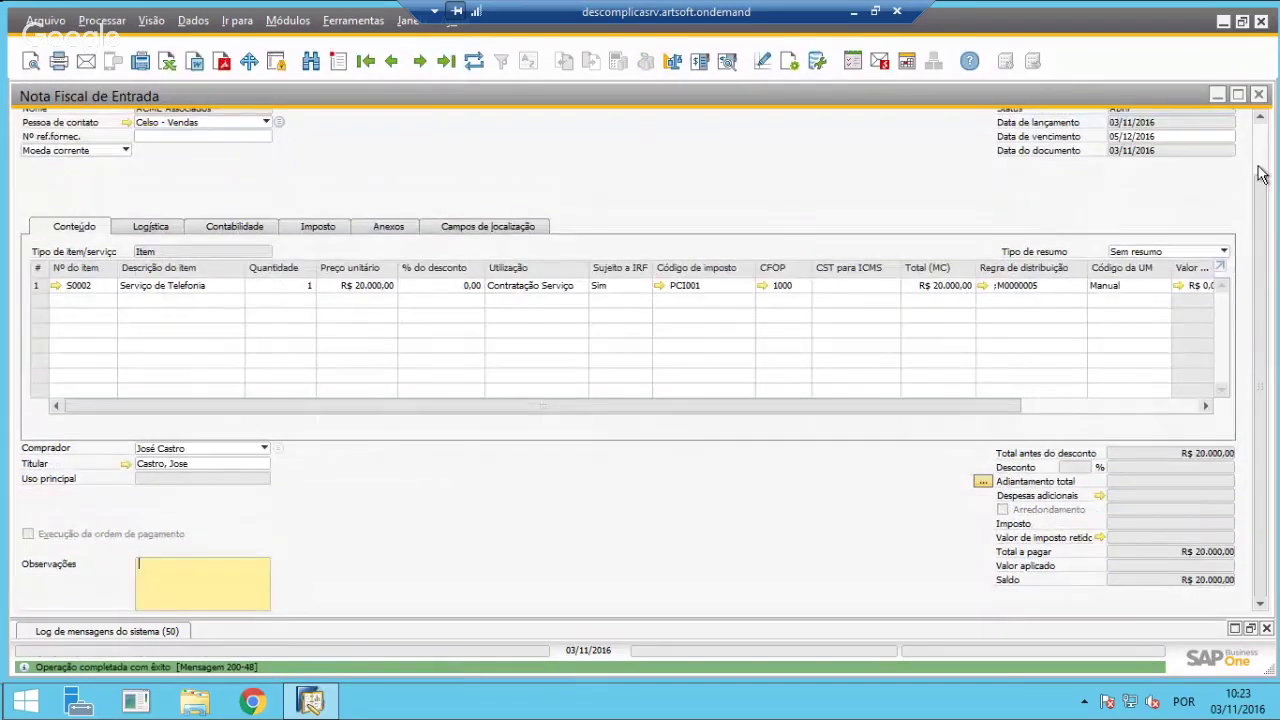
{"action": "scroll", "coordinate": [1262, 170], "scroll_direction": "up", "scroll_amount": 1}
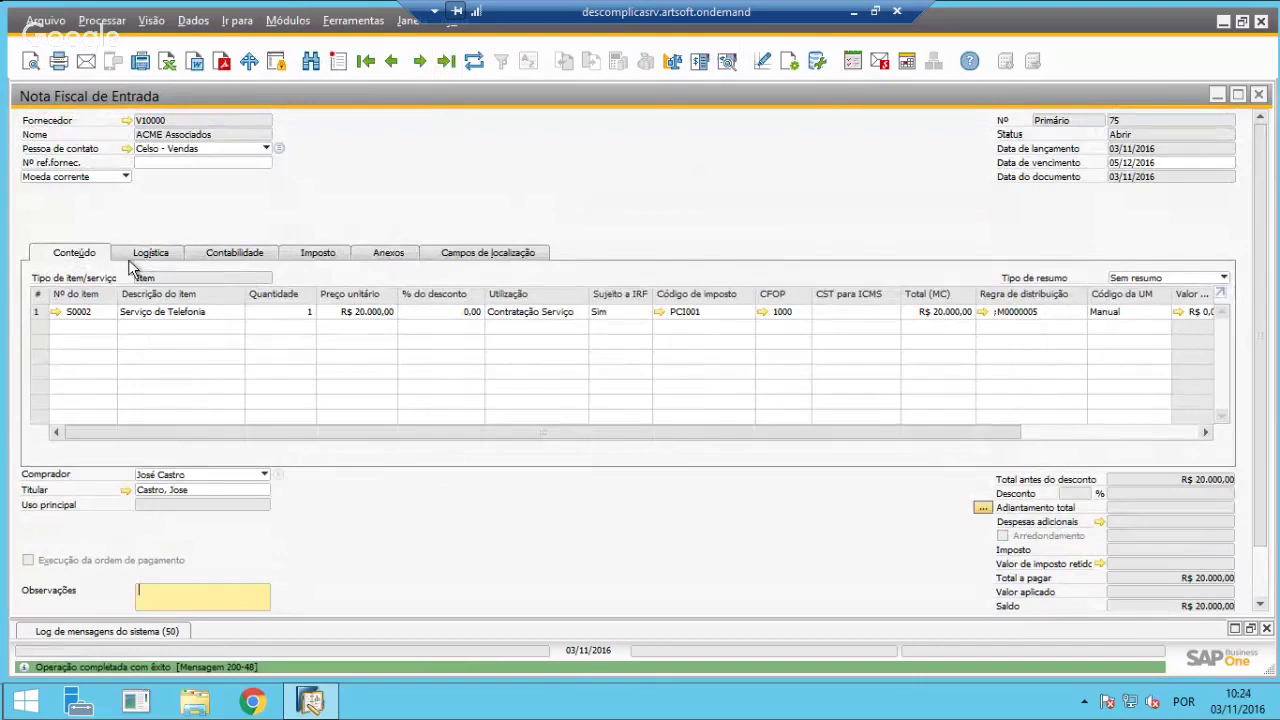
{"action": "left_click", "coordinate": [983, 312]}
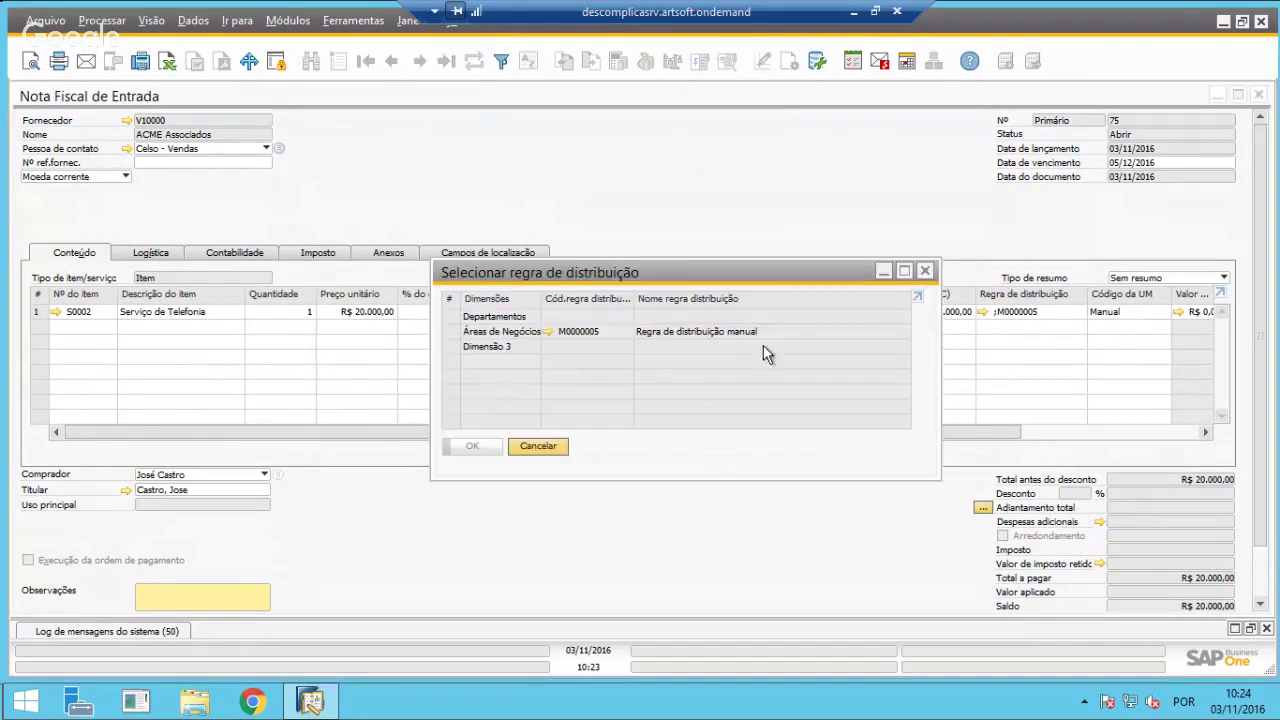
{"action": "left_click", "coordinate": [547, 332]}
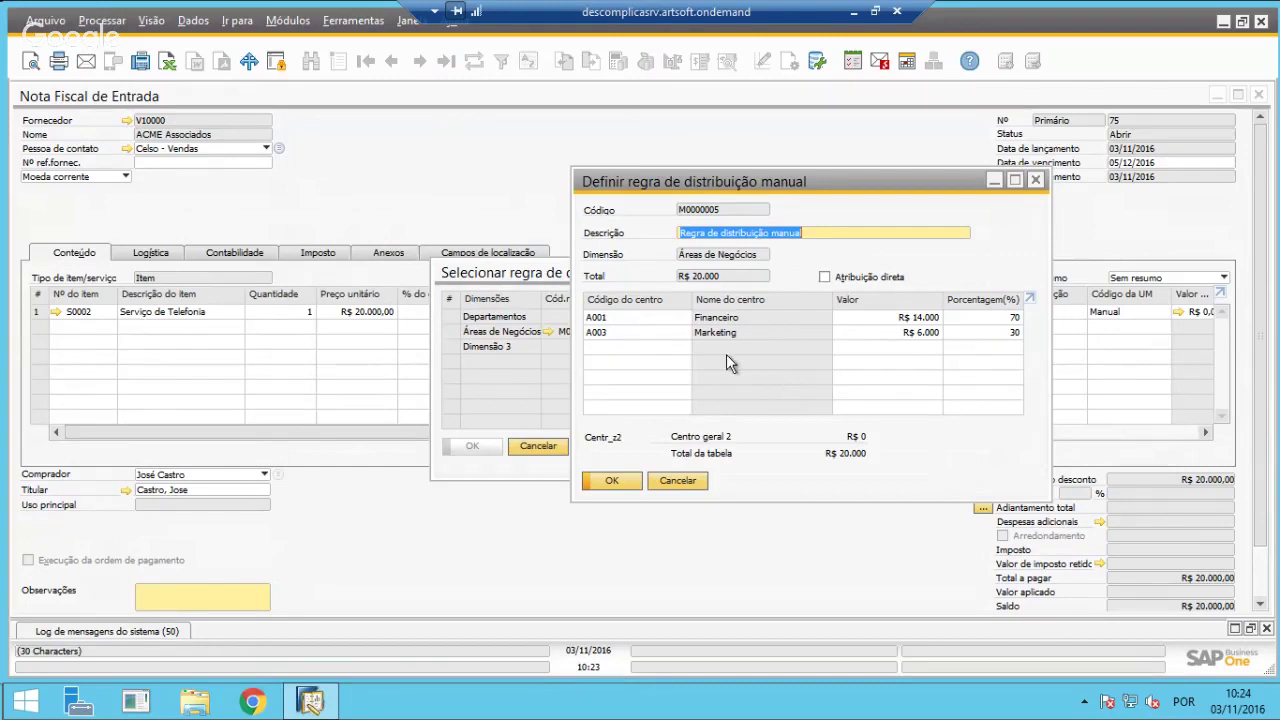
{"action": "left_click", "coordinate": [696, 482]}
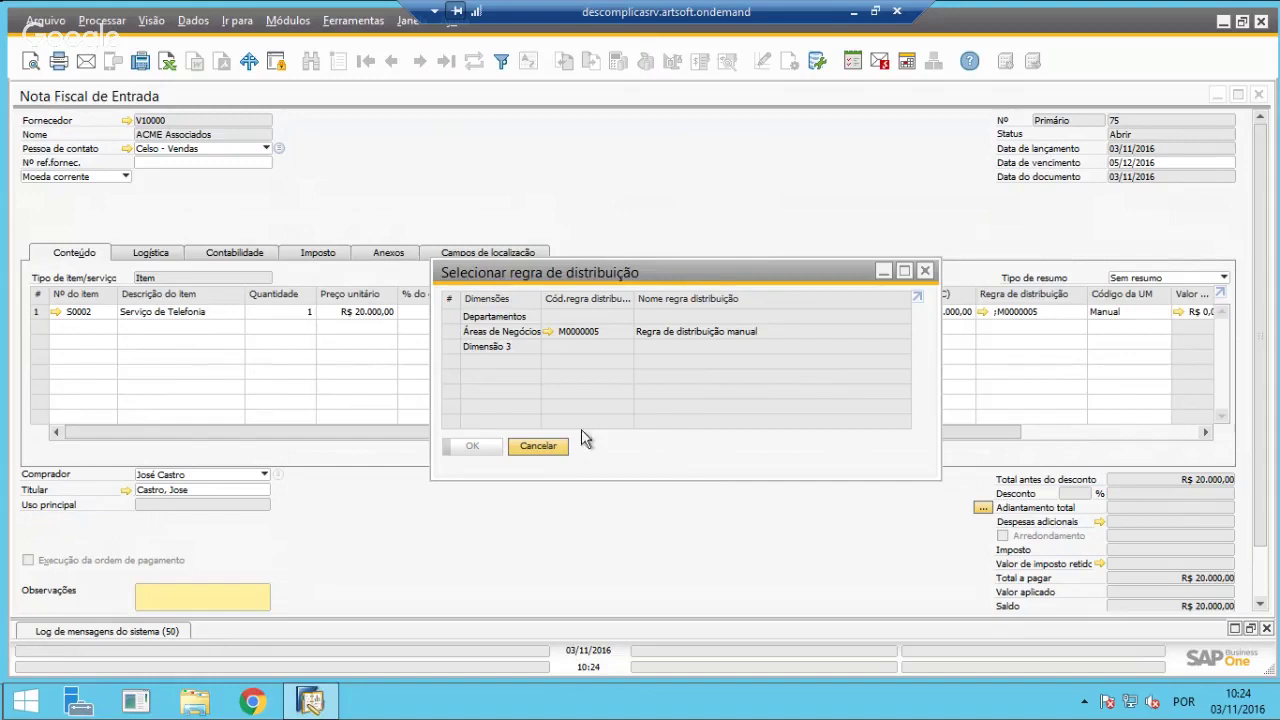
{"action": "left_click", "coordinate": [537, 450]}
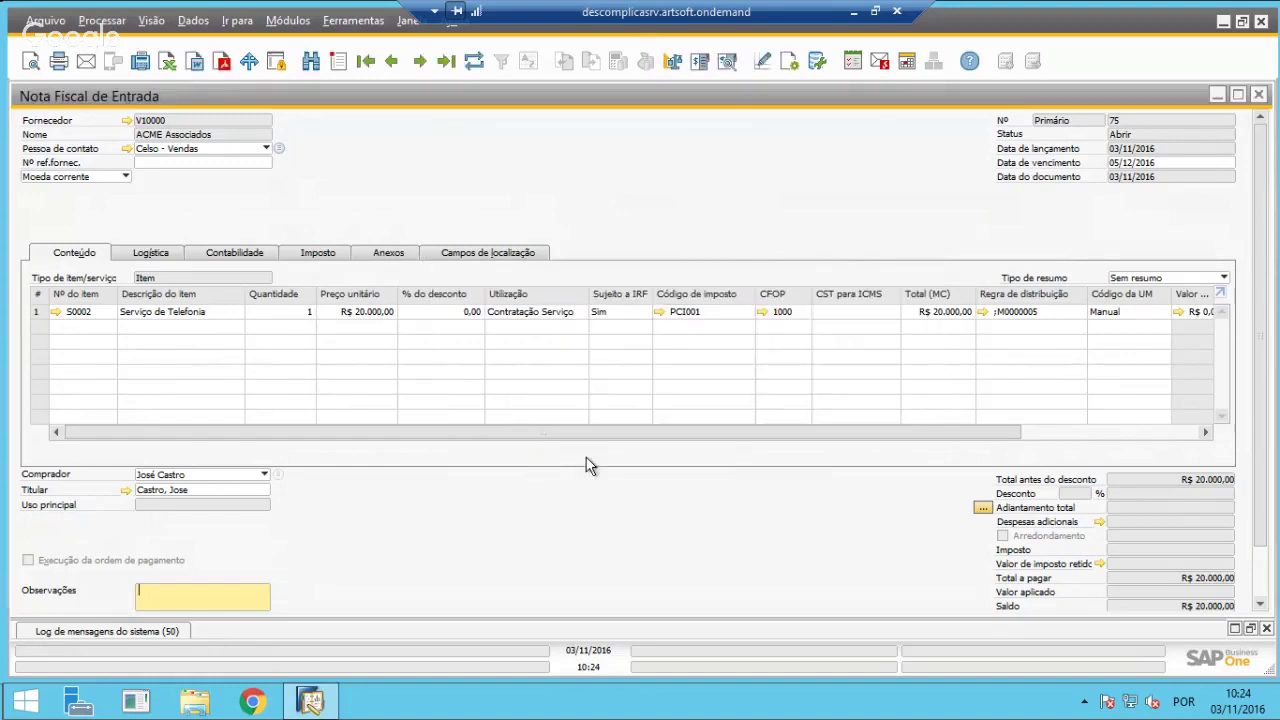
{"action": "scroll", "coordinate": [1265, 330], "scroll_direction": "down", "scroll_amount": 2}
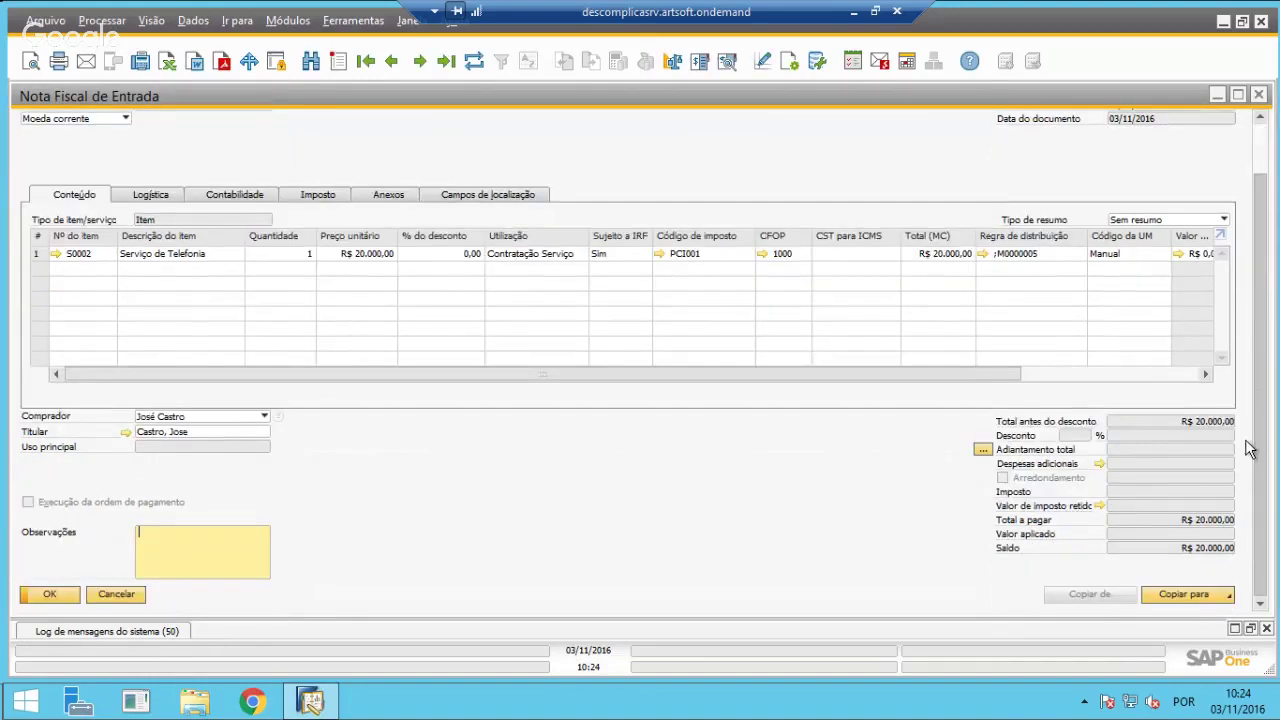
{"action": "scroll", "coordinate": [1265, 330], "scroll_direction": "up", "scroll_amount": 2}
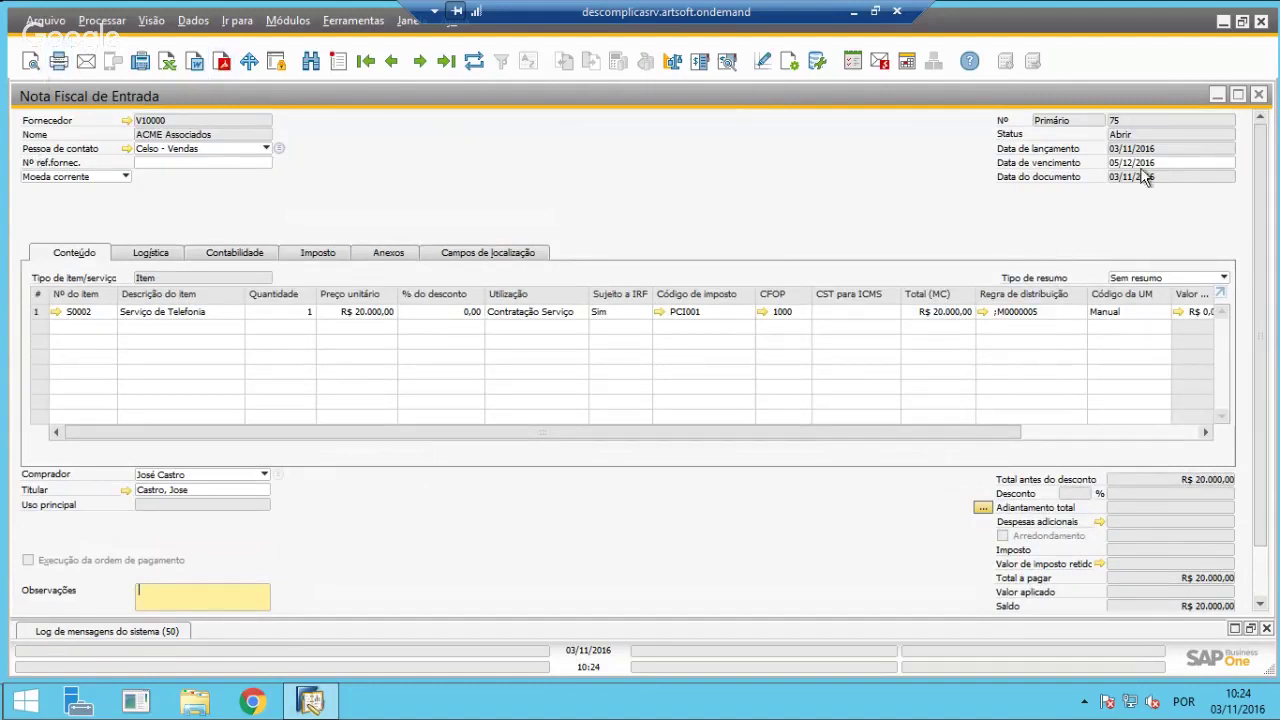
{"action": "left_click", "coordinate": [1259, 97]}
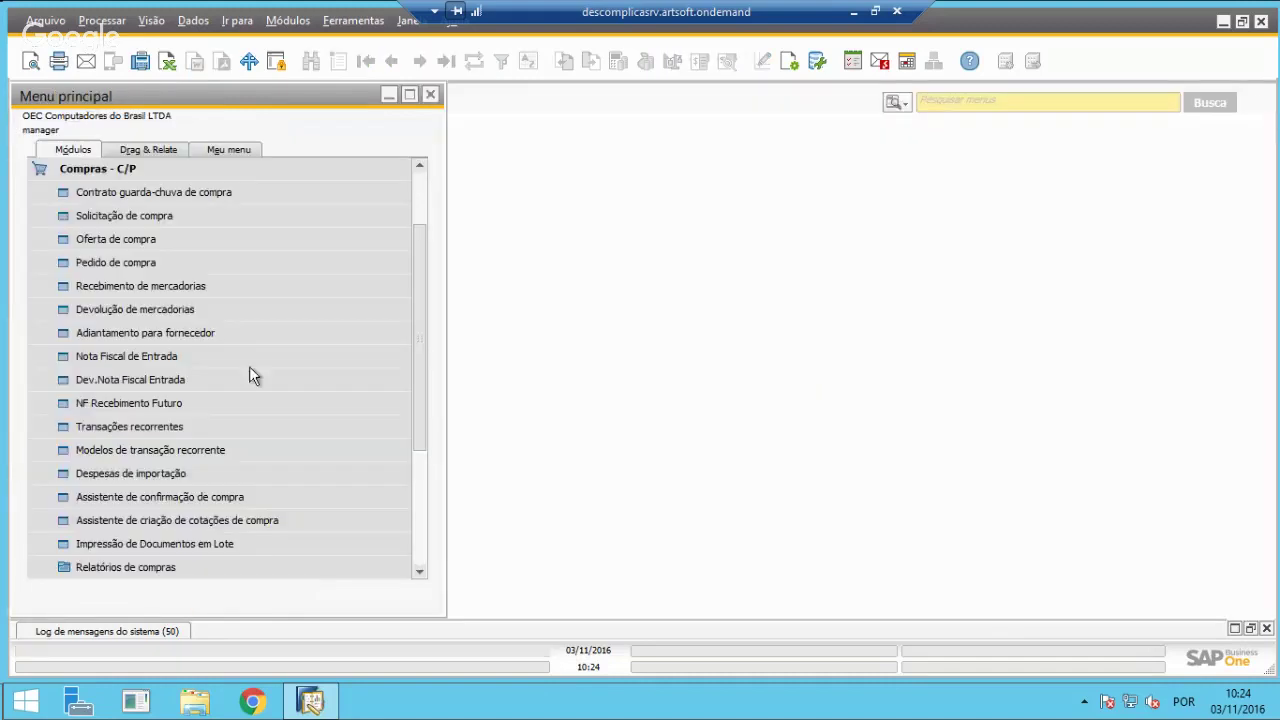
Run the cost centre report for the Áreas de Negócios dimension, summarised by Regras de distribuição.
{"action": "left_click", "coordinate": [105, 170]}
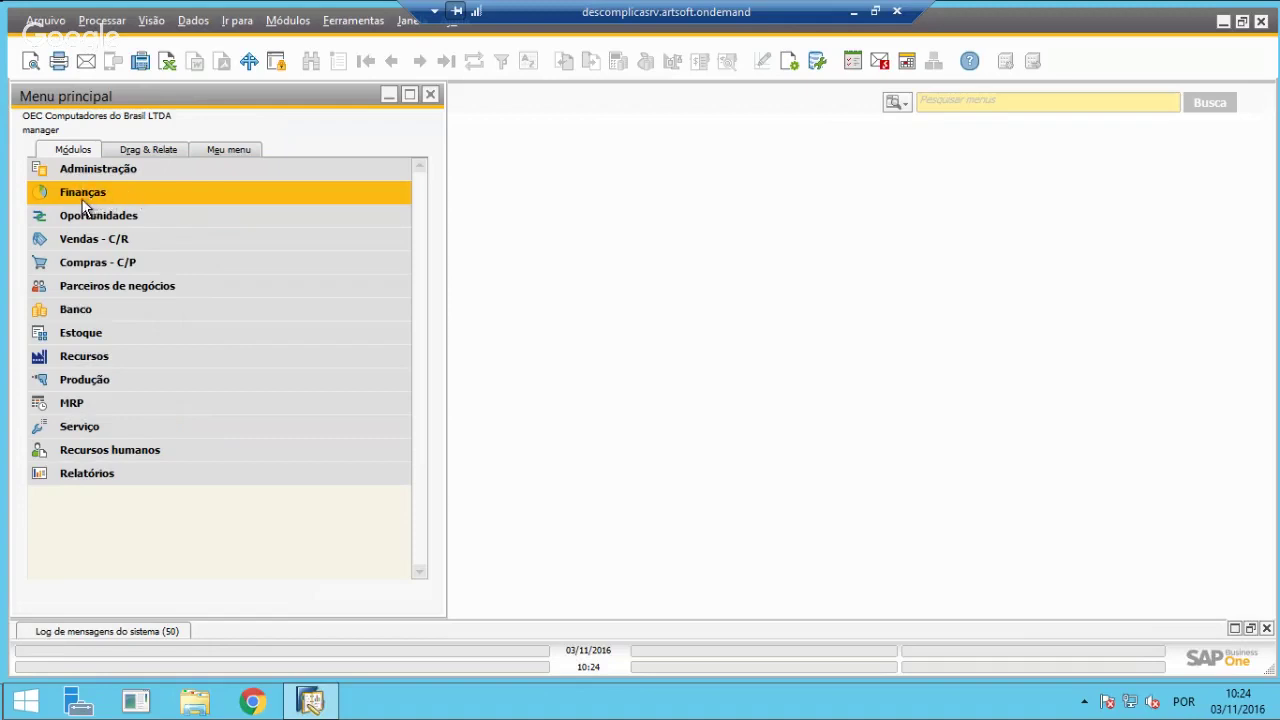
{"action": "left_click", "coordinate": [87, 198]}
{"action": "scroll", "coordinate": [266, 242], "scroll_direction": "down", "scroll_amount": 2}
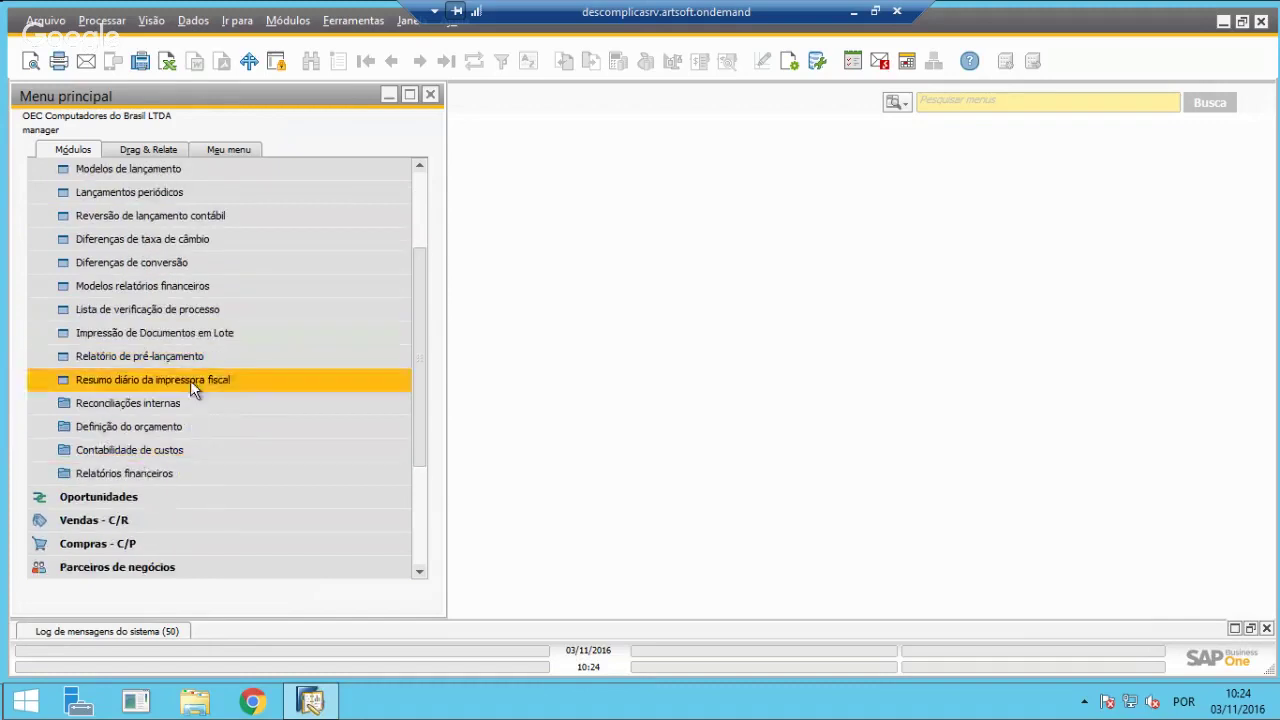
{"action": "left_click", "coordinate": [104, 449]}
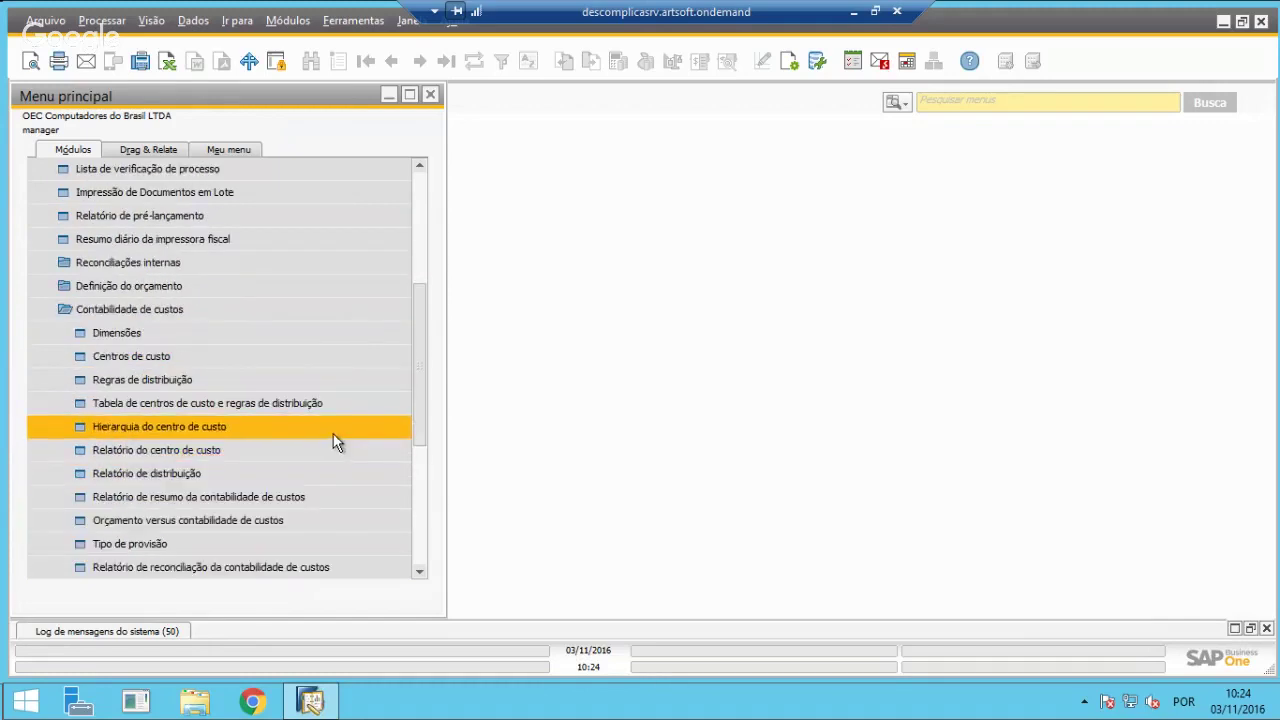
{"action": "scroll", "coordinate": [333, 433], "scroll_direction": "down", "scroll_amount": 1}
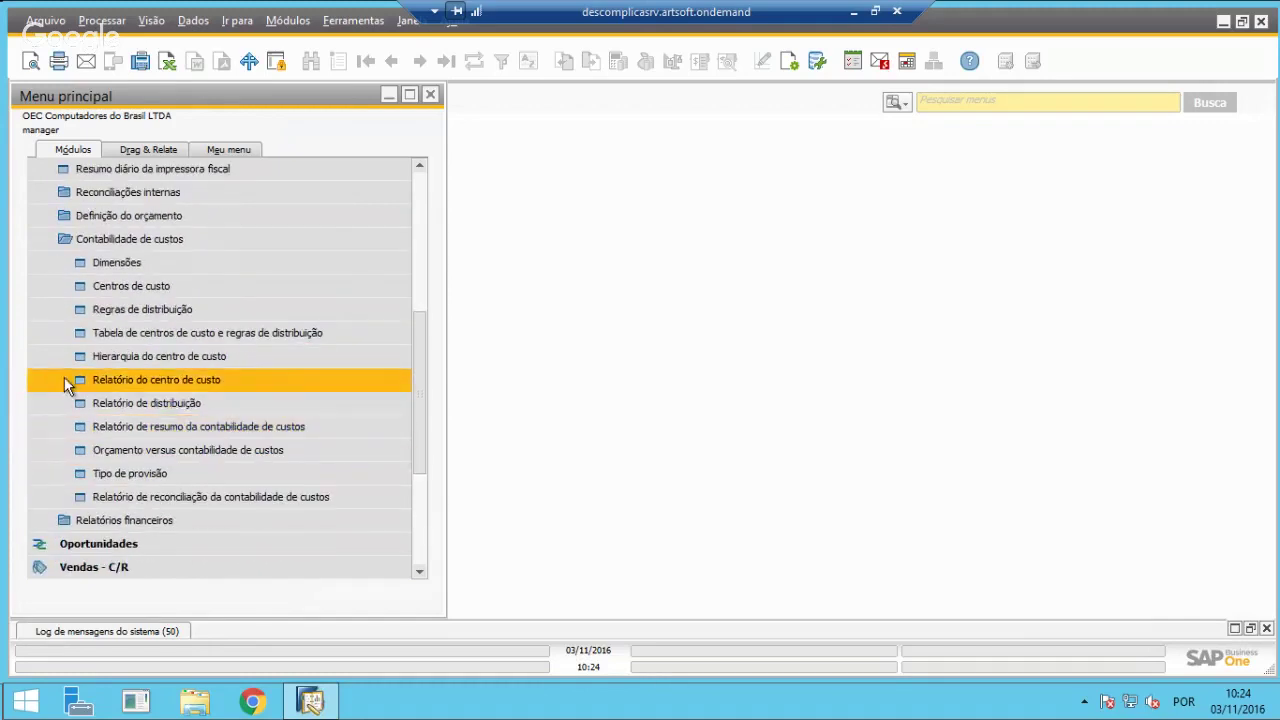
{"action": "left_click", "coordinate": [111, 376]}
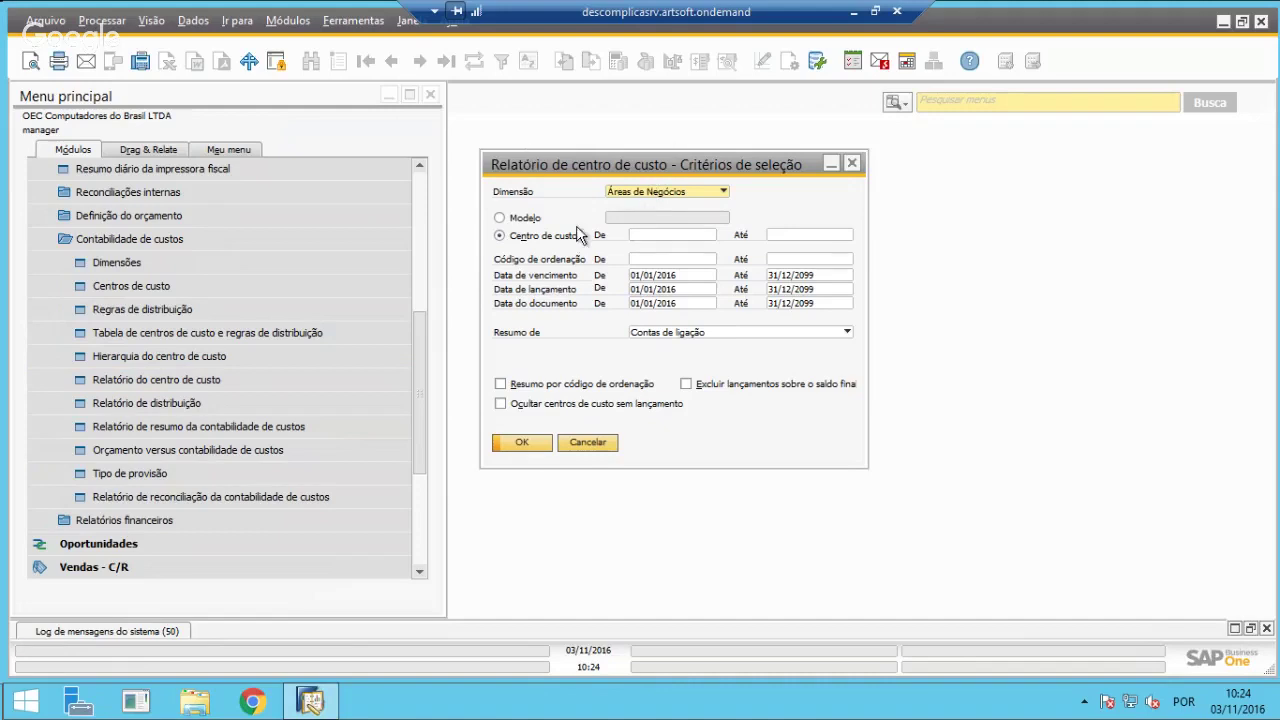
{"action": "left_click", "coordinate": [662, 334]}
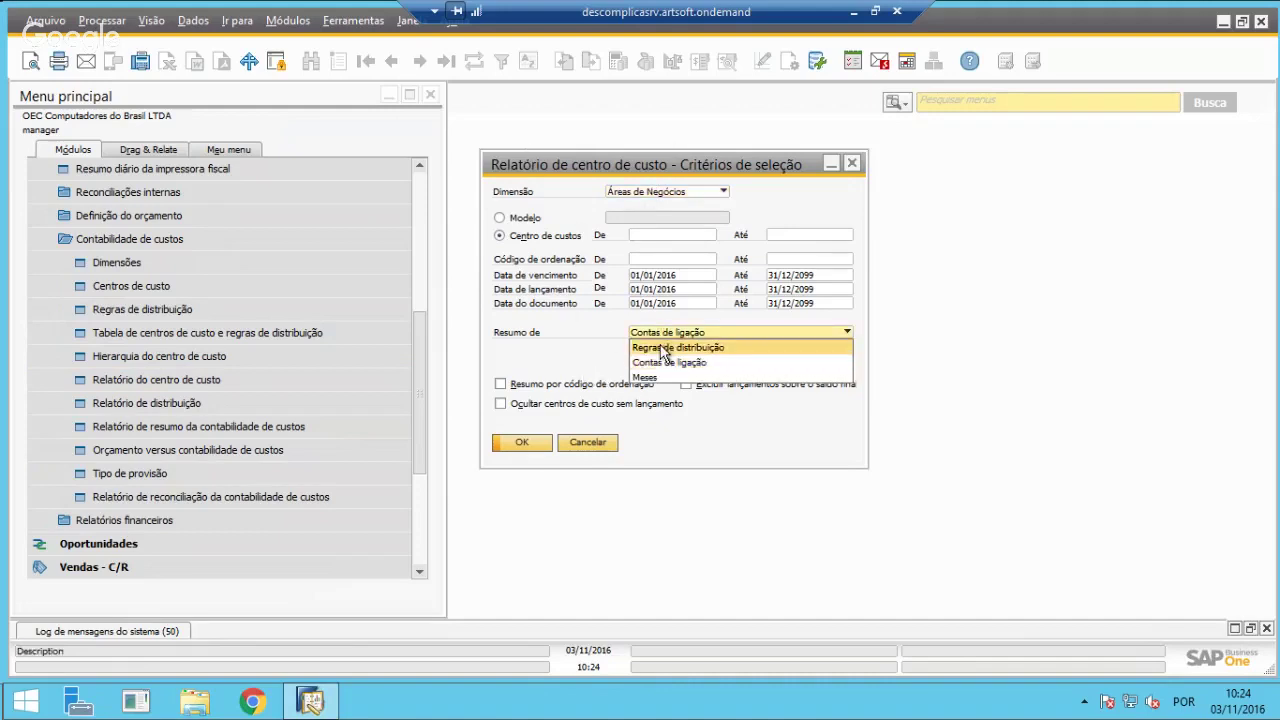
{"action": "left_click", "coordinate": [662, 348]}
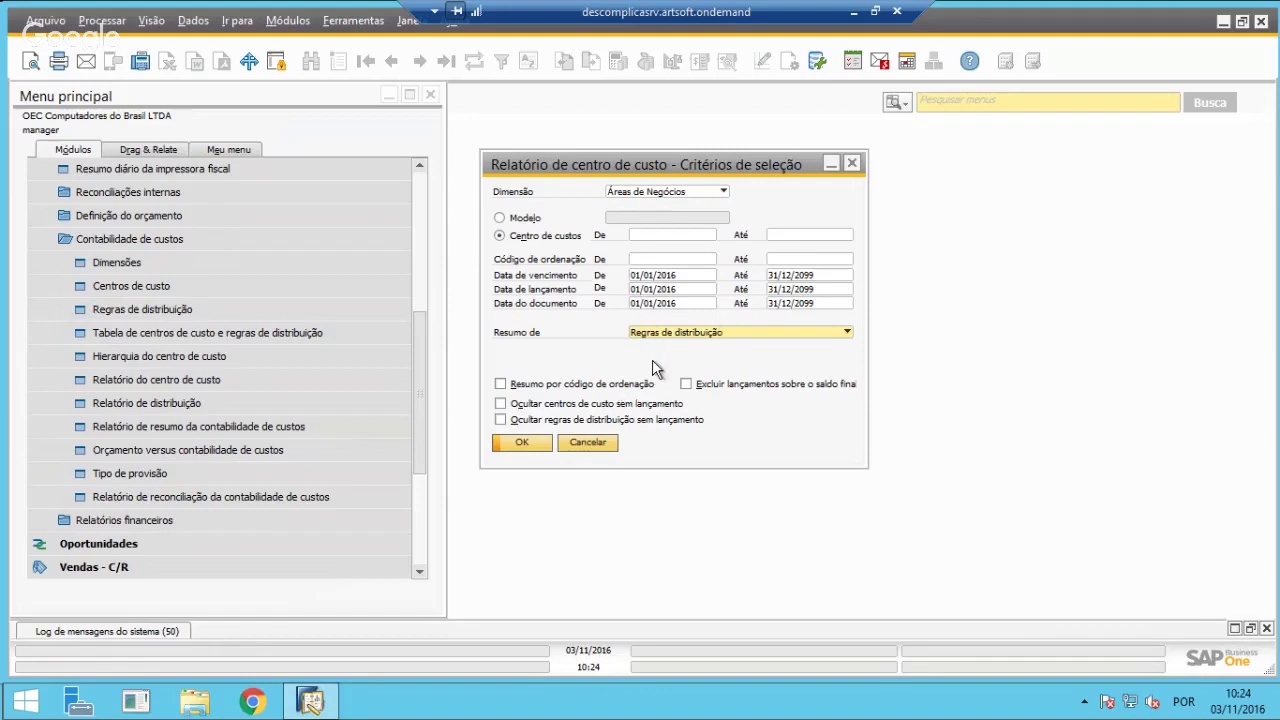
{"action": "left_click", "coordinate": [517, 443]}
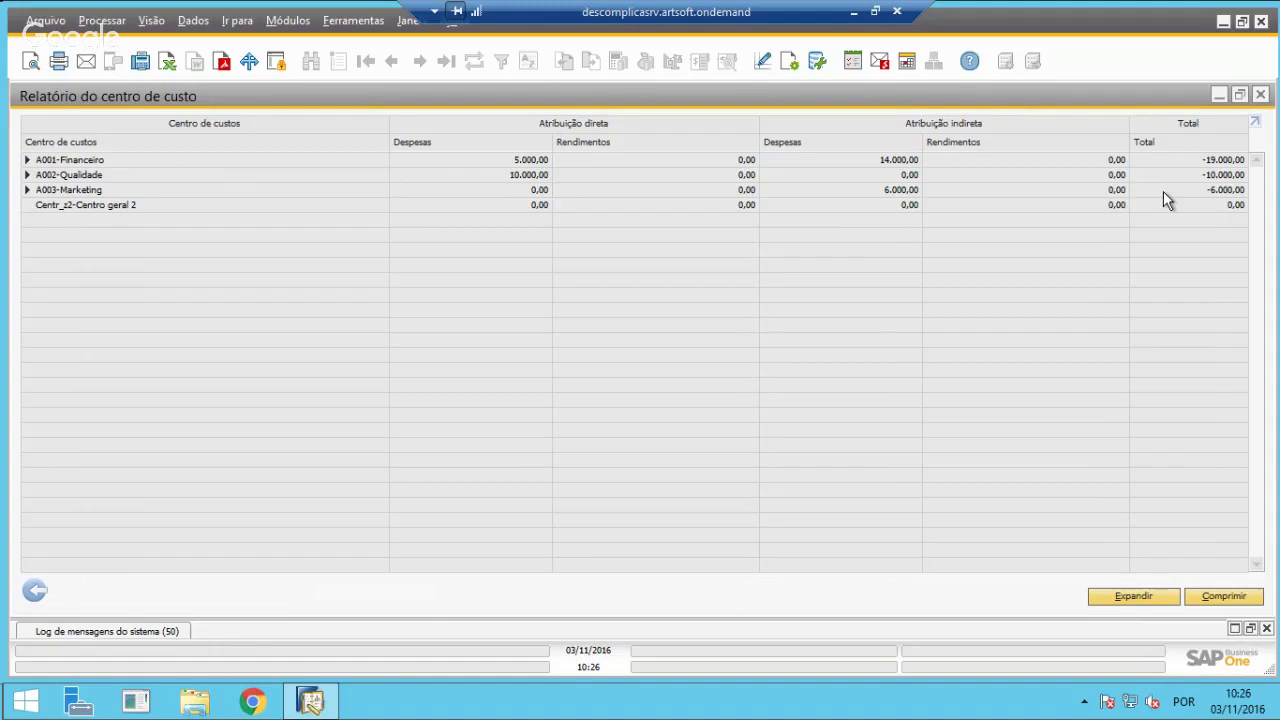
Rerun the cost centre report summarised by Contas de ligação and expand all cost centres down to their transactions.
{"action": "left_click", "coordinate": [34, 594]}
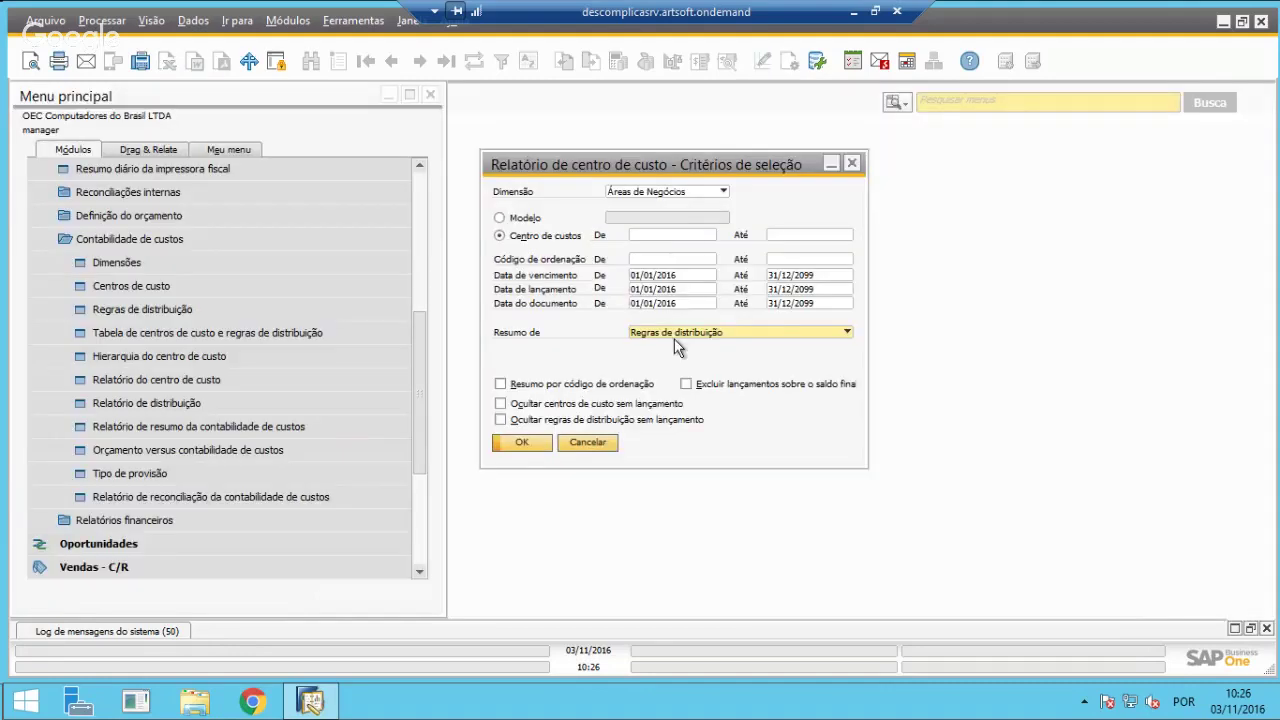
{"action": "left_click", "coordinate": [669, 334]}
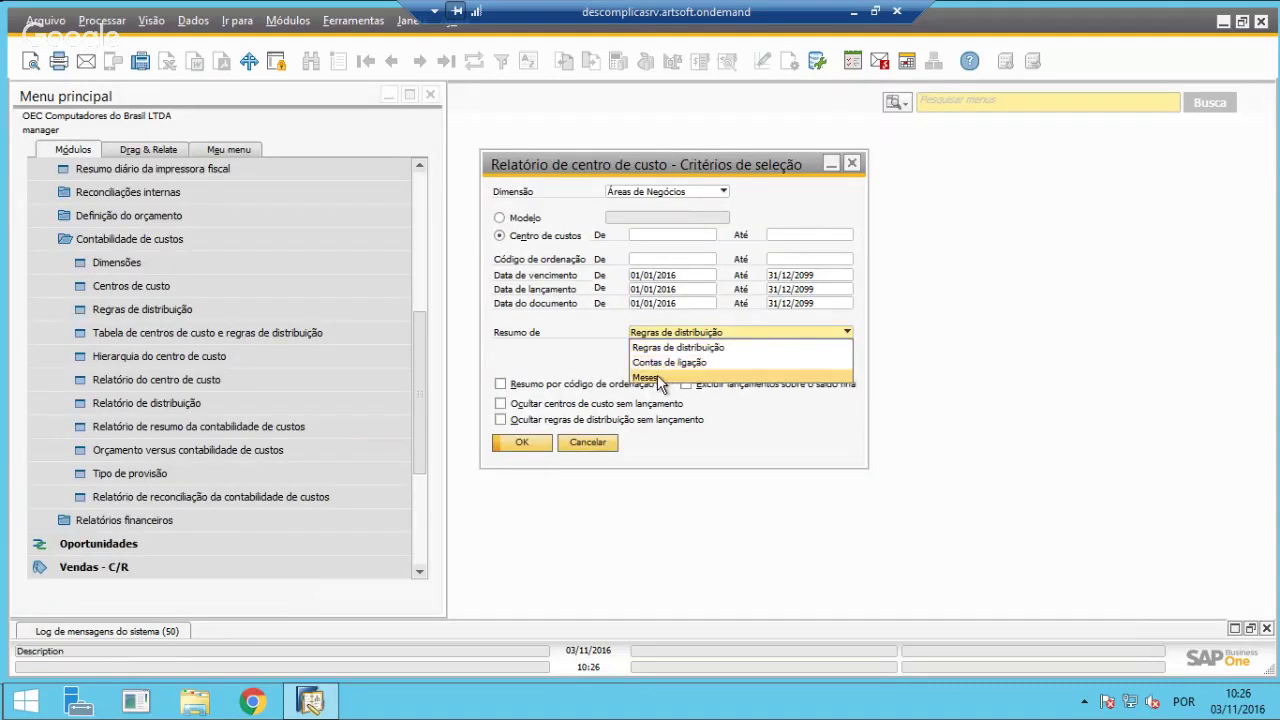
{"action": "left_click", "coordinate": [642, 364]}
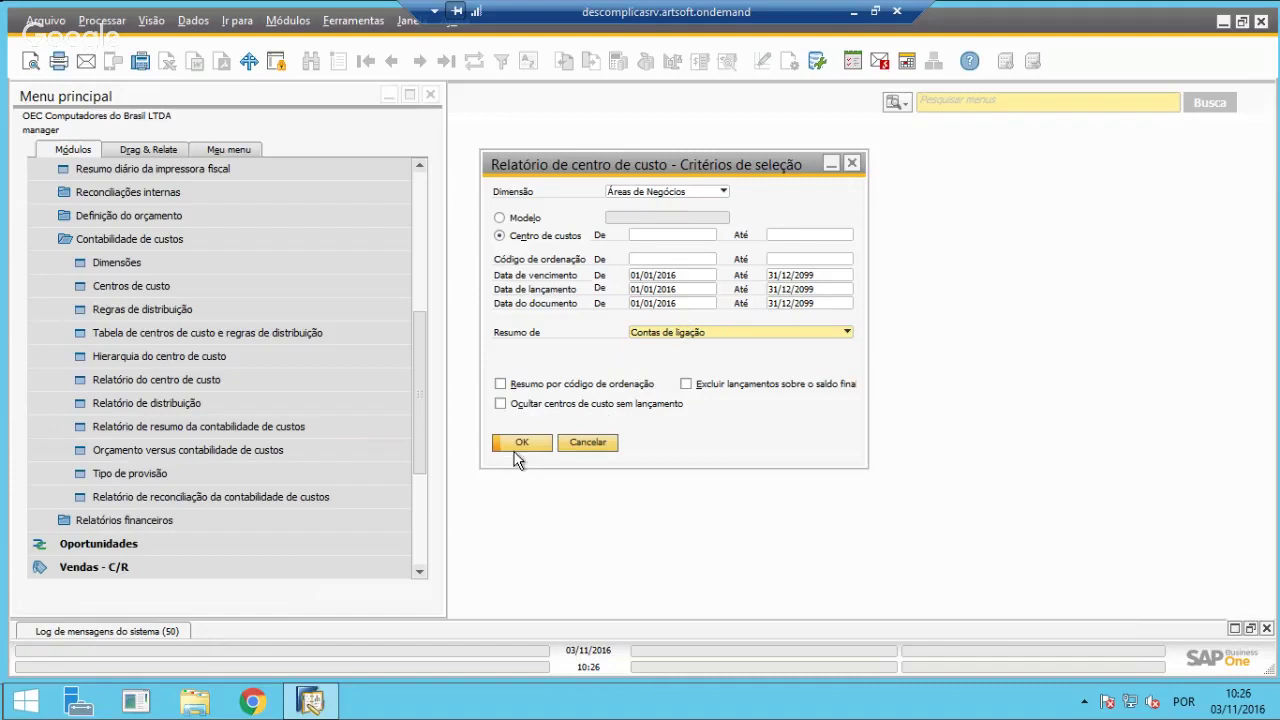
{"action": "left_click", "coordinate": [517, 447]}
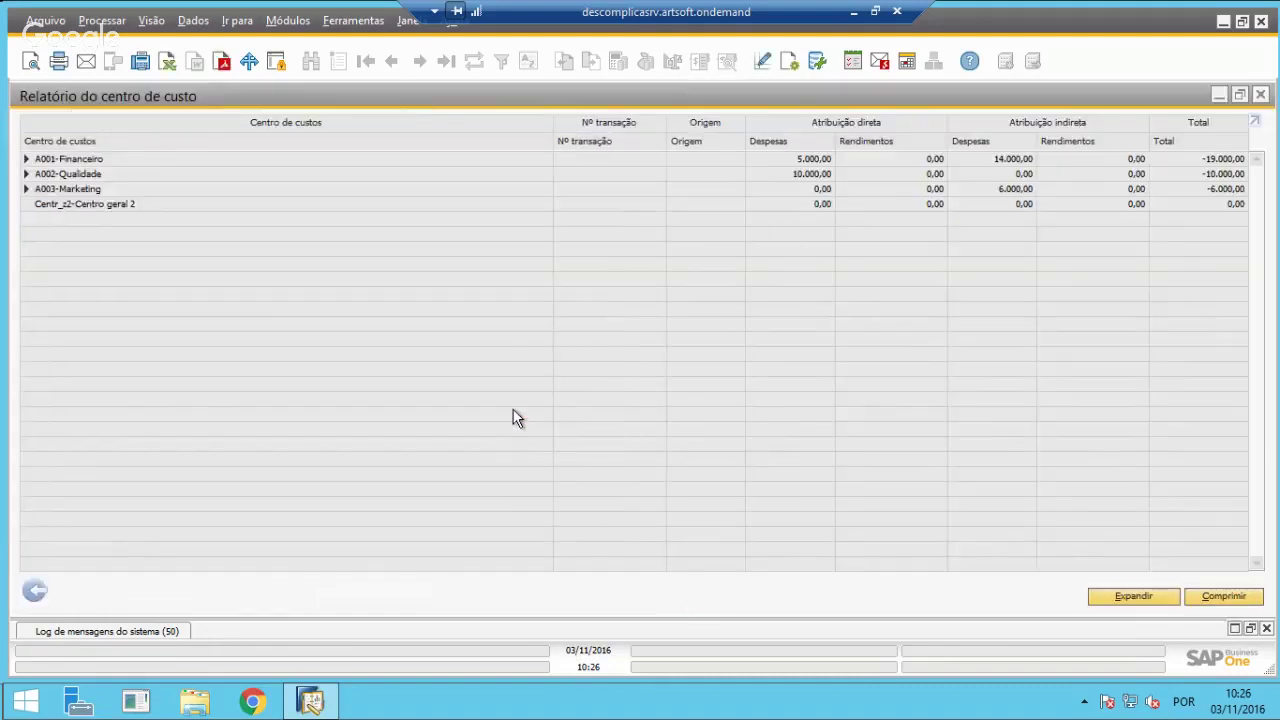
{"action": "left_click", "coordinate": [1131, 597]}
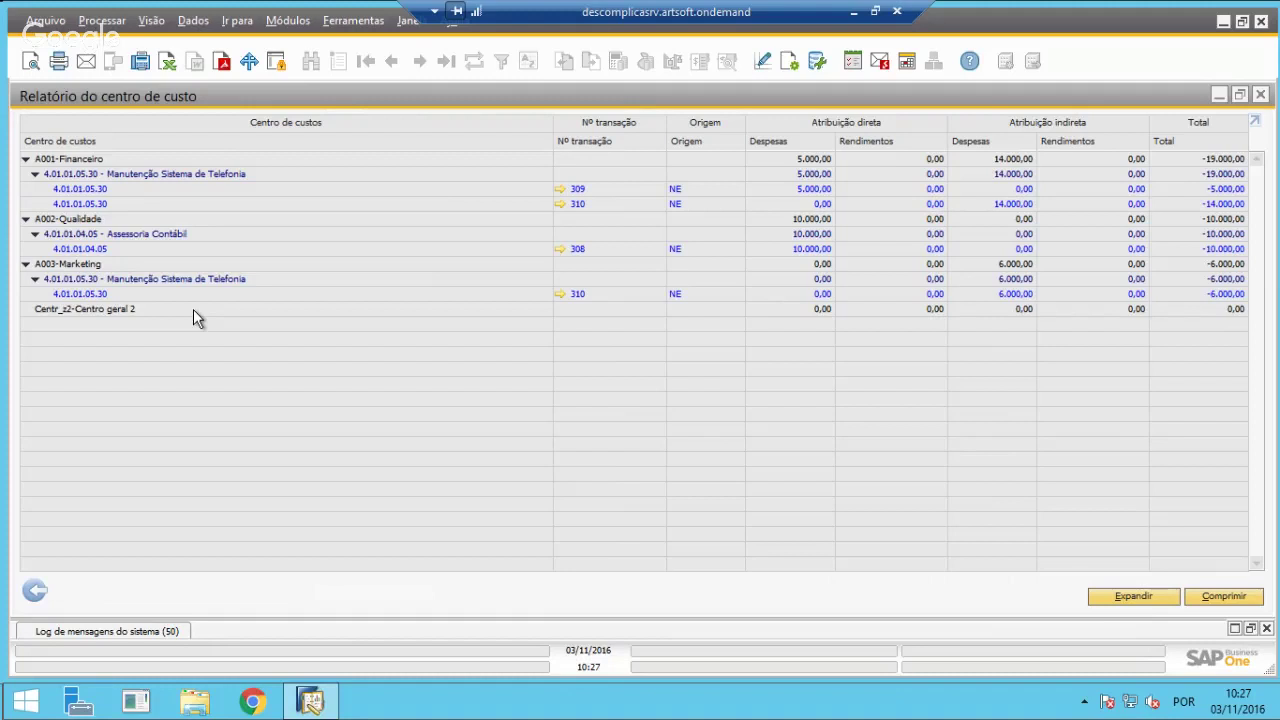
Run the cost centre report once more with the same criteria, then close the report's selection criteria.
{"action": "left_click", "coordinate": [33, 594]}
{"action": "mouse_move", "coordinate": [1279, 0]}
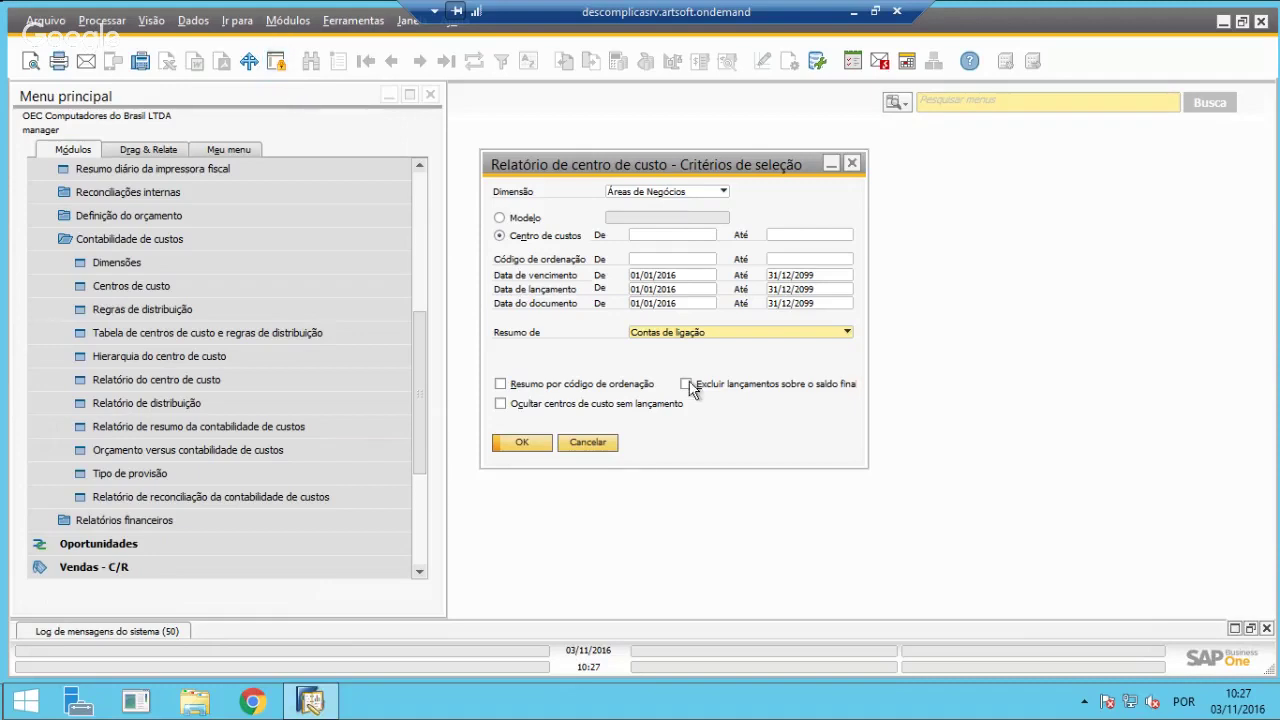
{"action": "left_click", "coordinate": [530, 446]}
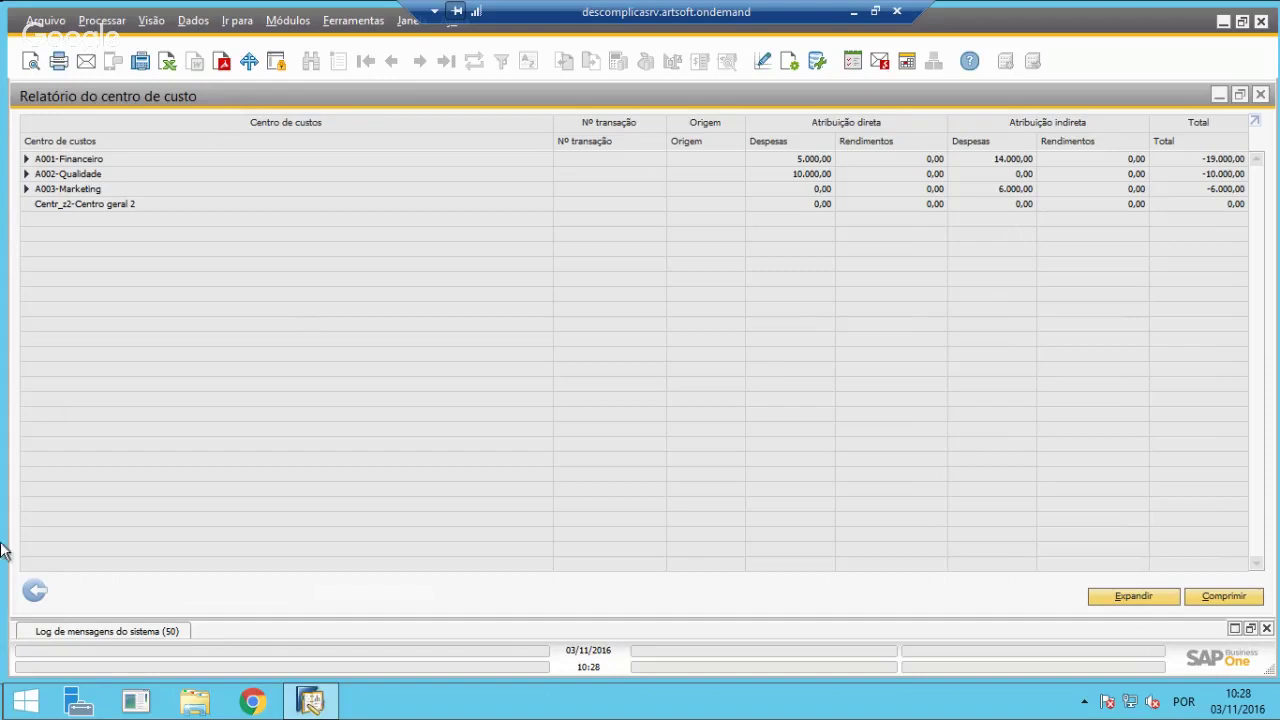
{"action": "left_click", "coordinate": [30, 592]}
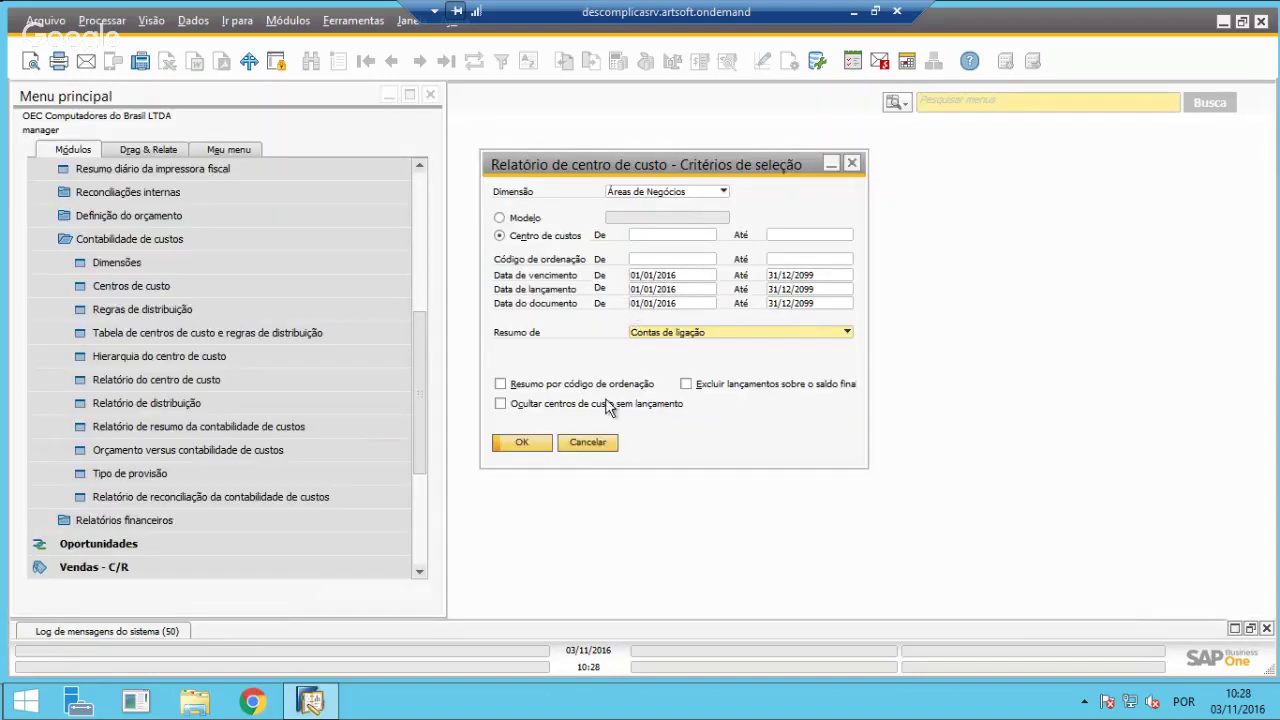
{"action": "left_click_drag", "start_coordinate": [556, 168], "coordinate": [621, 160]}
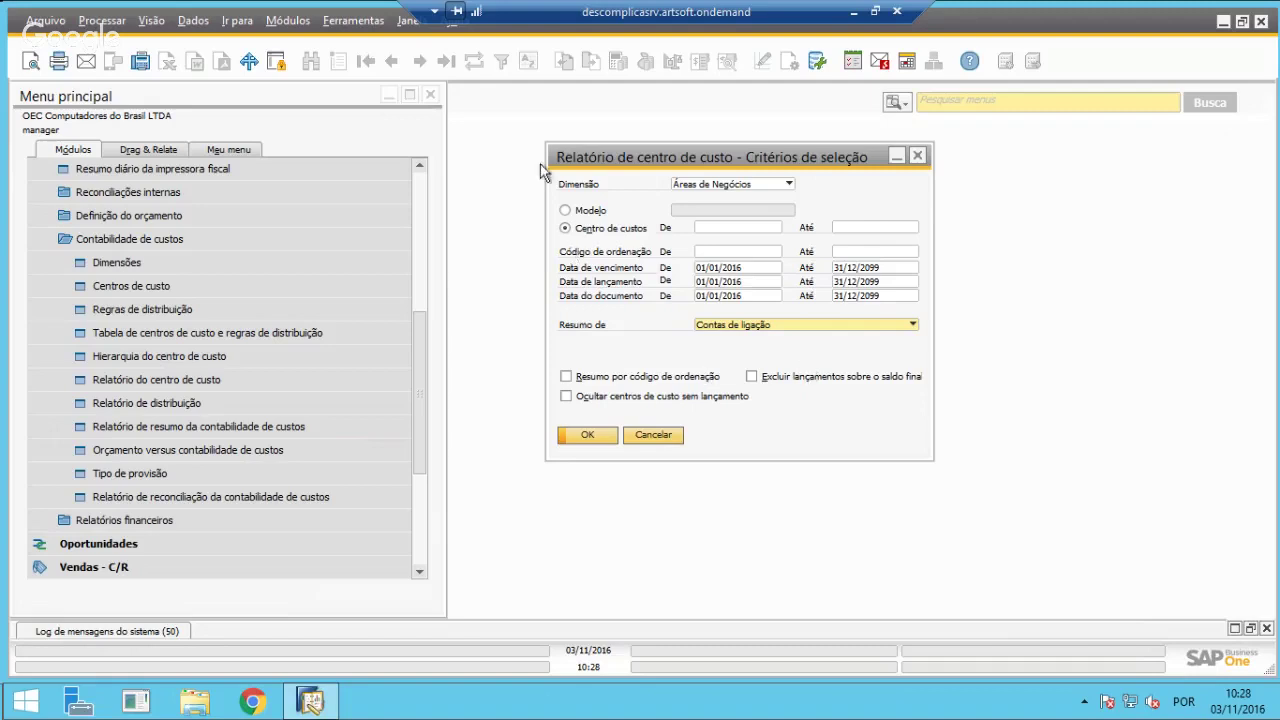
{"action": "left_click_drag", "start_coordinate": [565, 158], "coordinate": [587, 154]}
{"action": "left_click", "coordinate": [939, 151]}
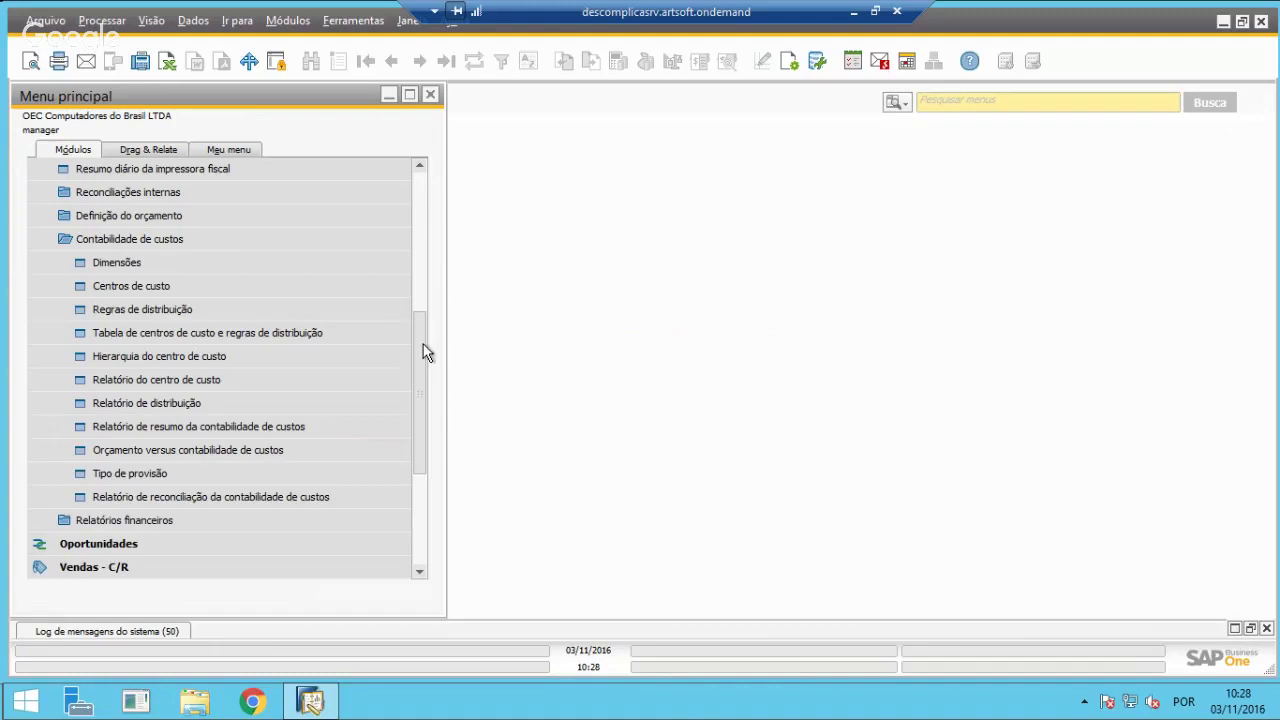
{"action": "left_click", "coordinate": [253, 262]}
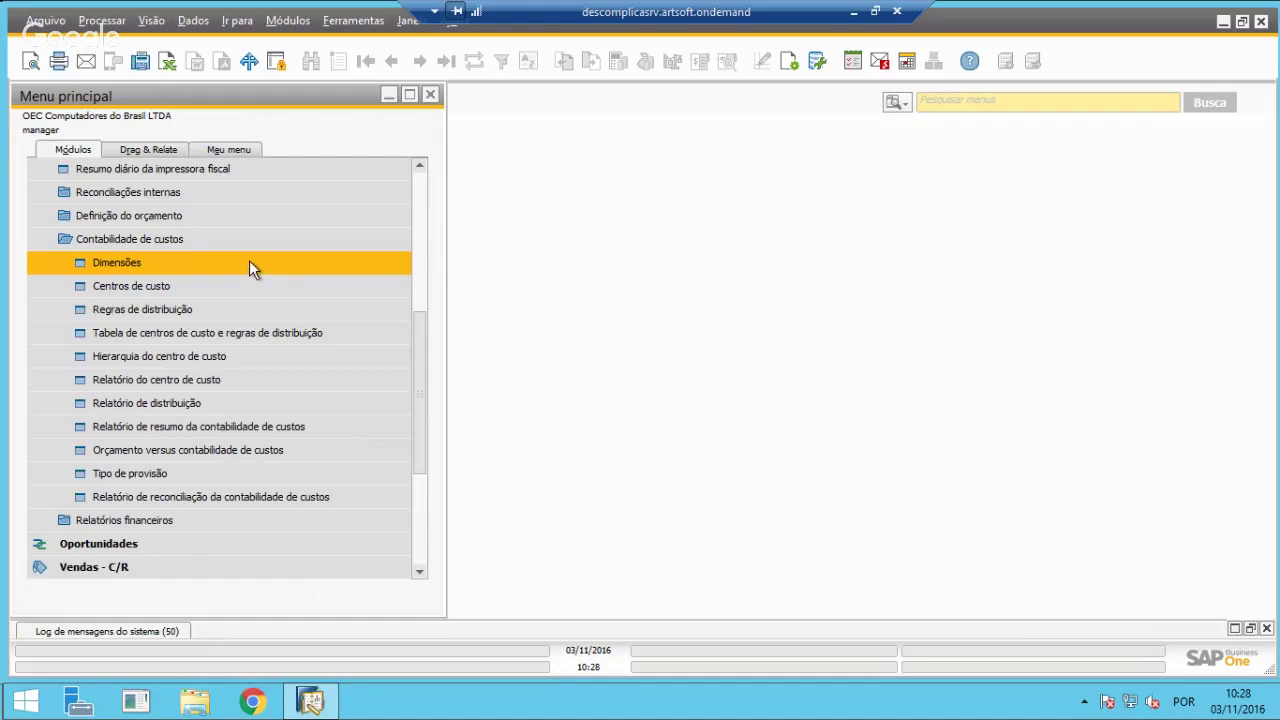
{"action": "left_click", "coordinate": [222, 290]}
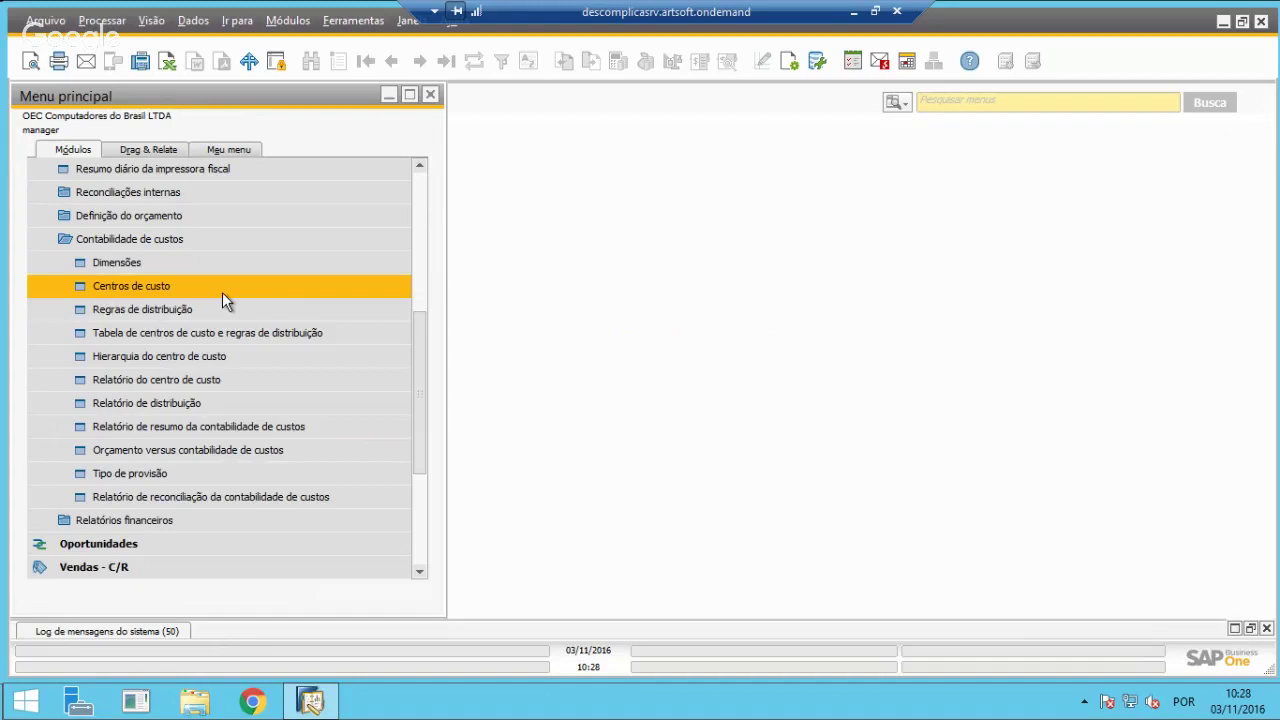
{"action": "left_click", "coordinate": [176, 308]}
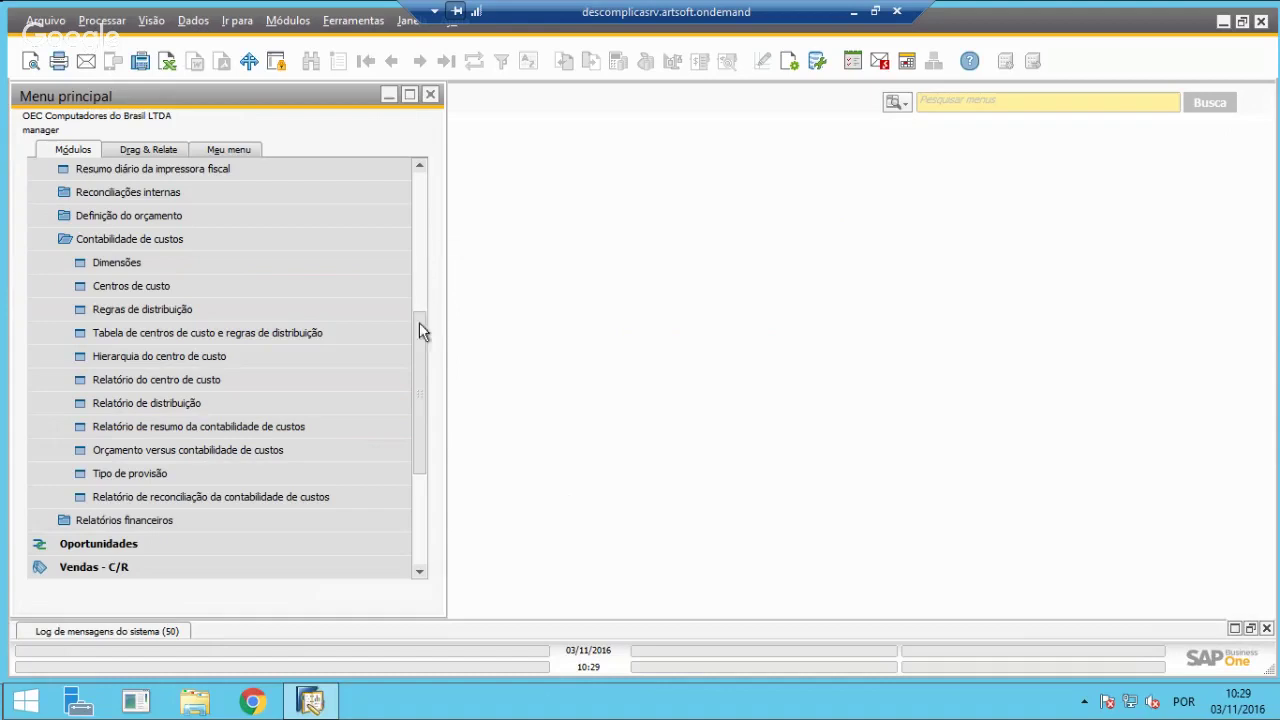
Collapse the Contabilidade de custos folder and the Finanças module in the main menu.
{"action": "left_click_drag", "start_coordinate": [419, 322], "coordinate": [413, 271]}
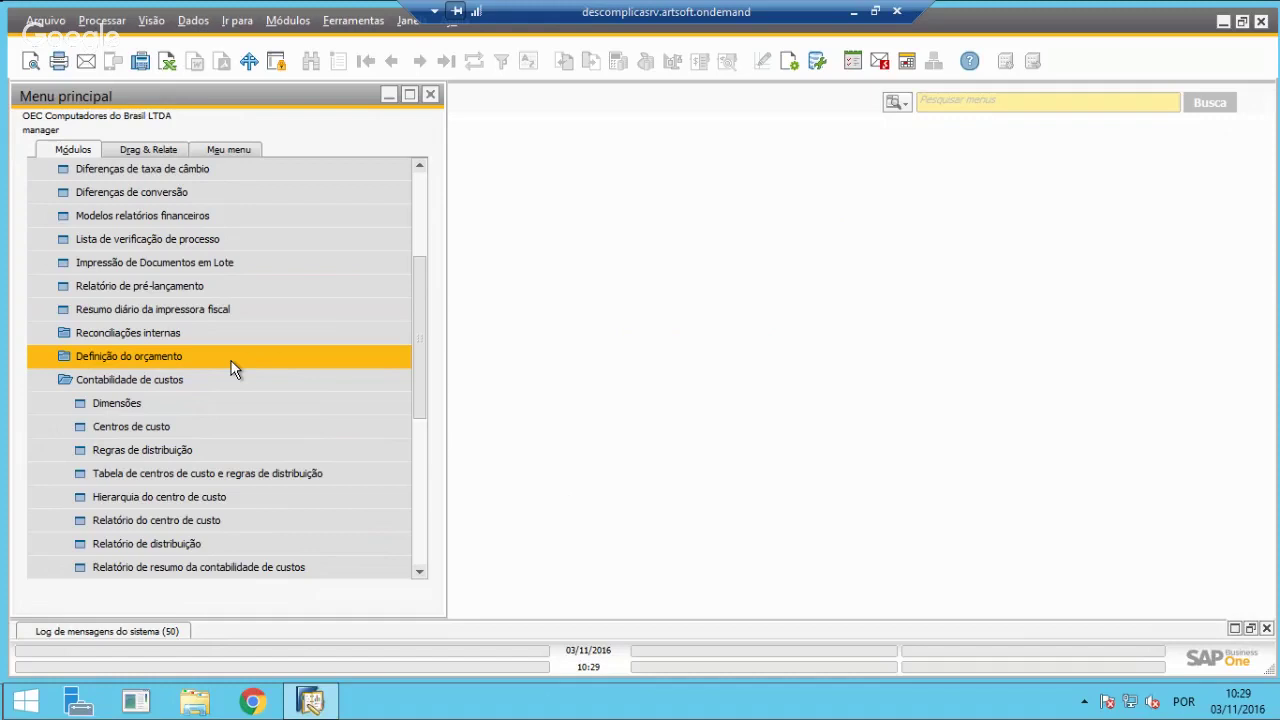
{"action": "left_click", "coordinate": [255, 378]}
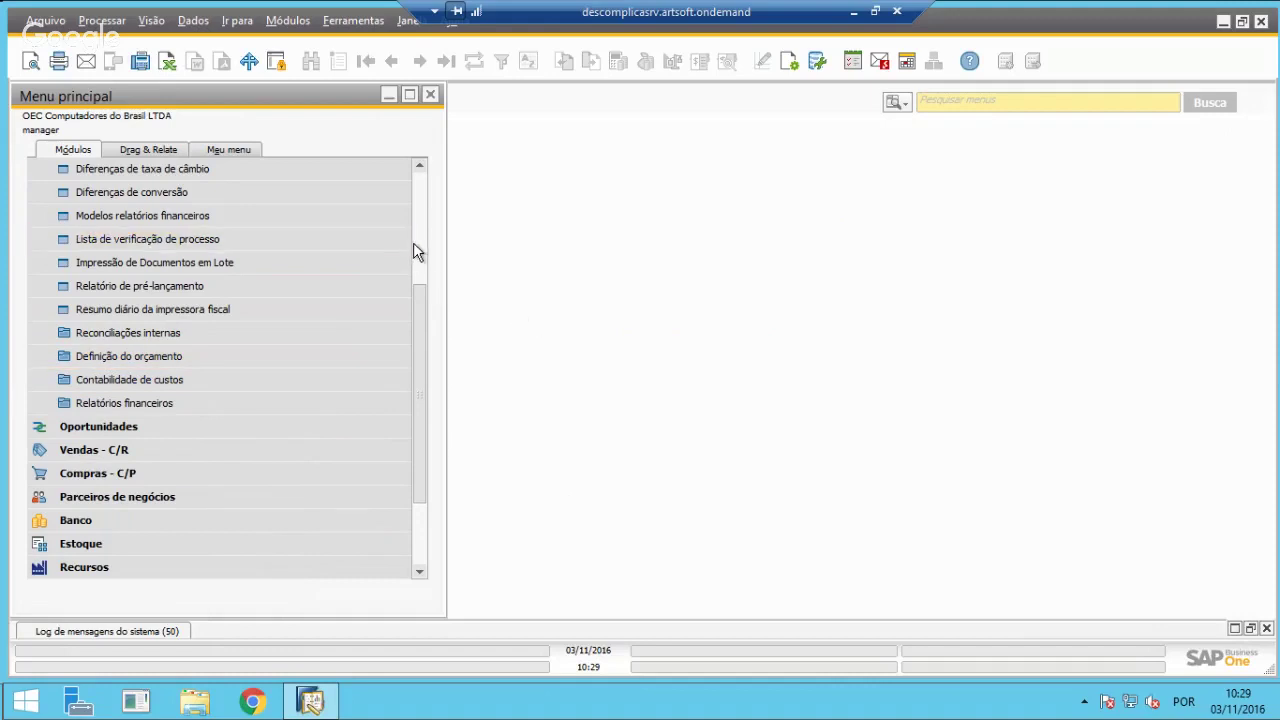
{"action": "scroll", "coordinate": [413, 243], "scroll_direction": "up", "scroll_amount": 3}
{"action": "left_click", "coordinate": [85, 193]}
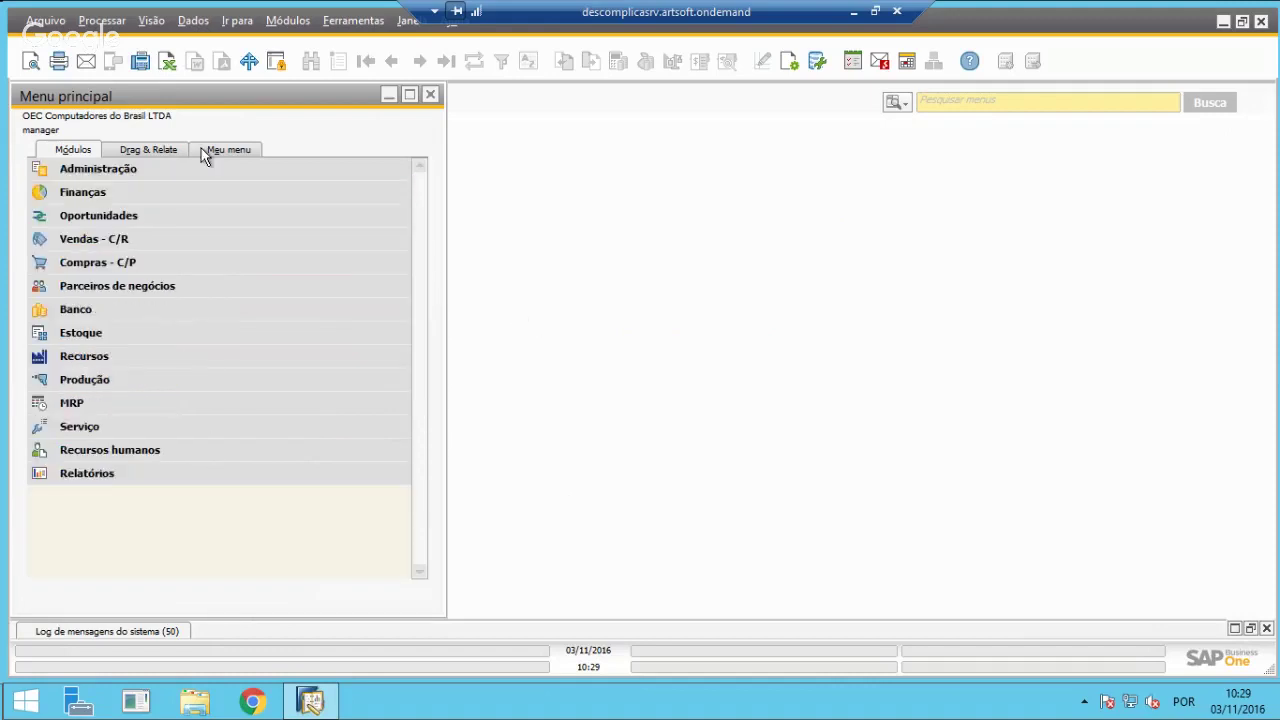